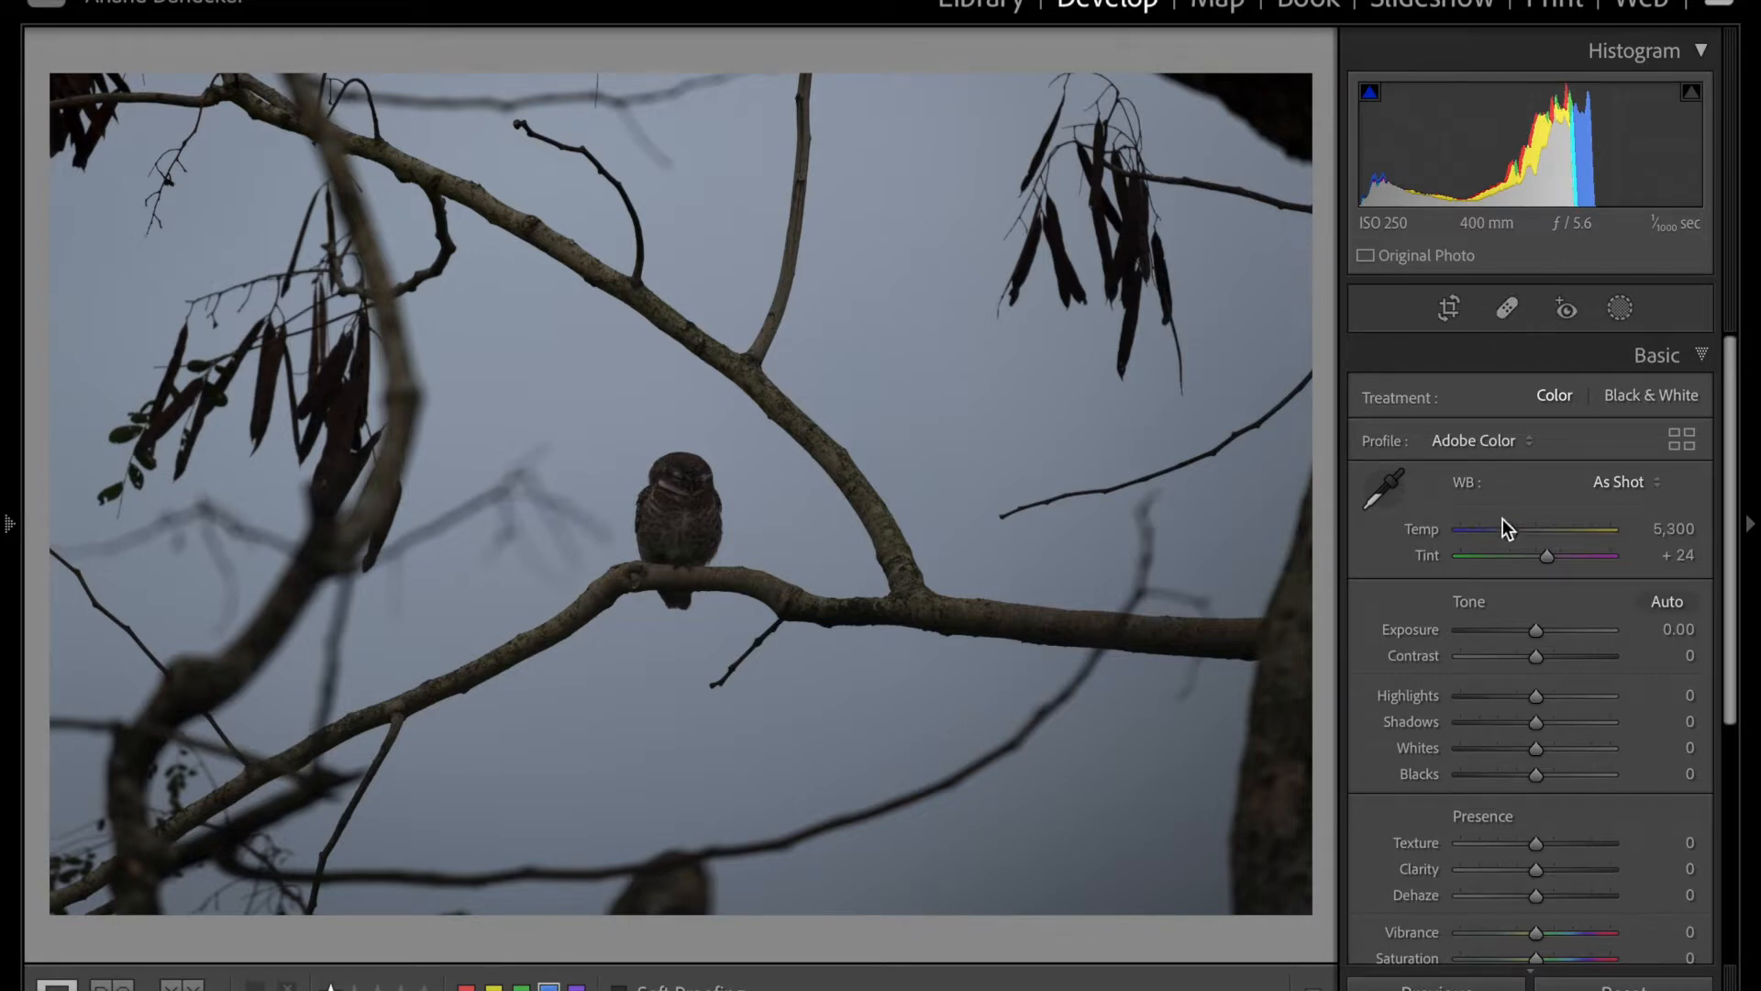
{"action": "scroll", "coordinate": [1494, 745], "scroll_direction": "down", "scroll_amount": 2}
{"action": "scroll", "coordinate": [1494, 745], "scroll_direction": "down", "scroll_amount": 5}
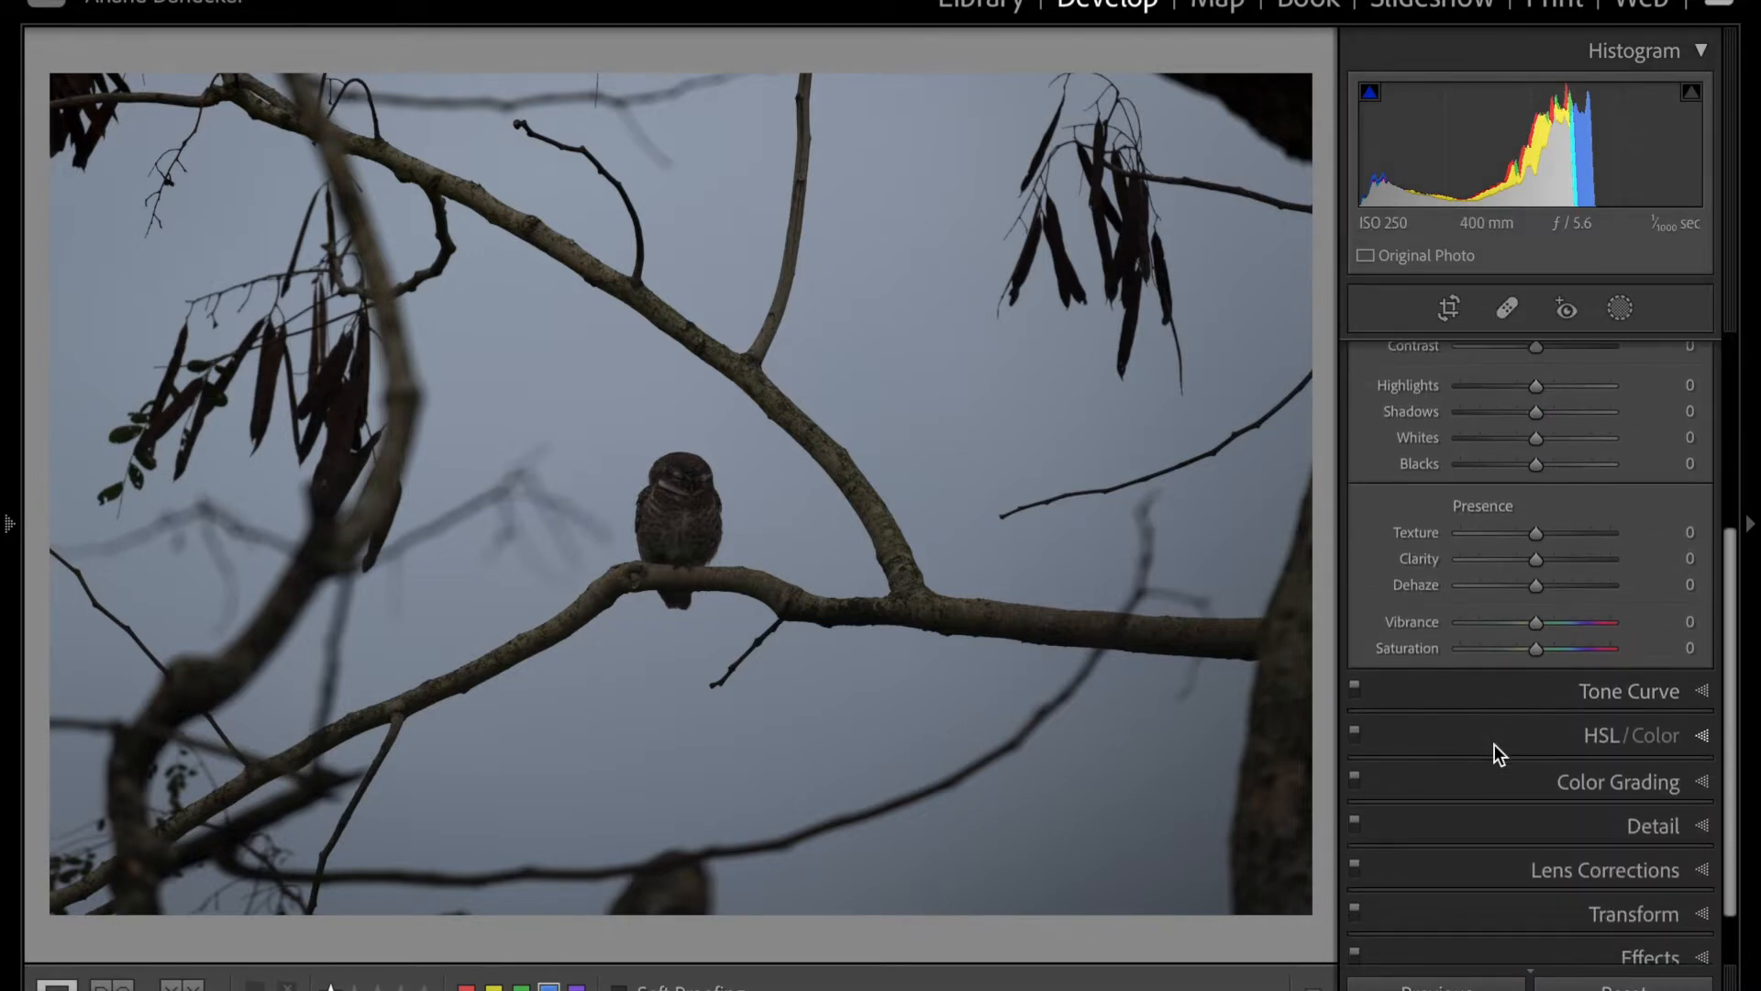
{"action": "scroll", "coordinate": [1495, 745], "scroll_direction": "up", "scroll_amount": 7}
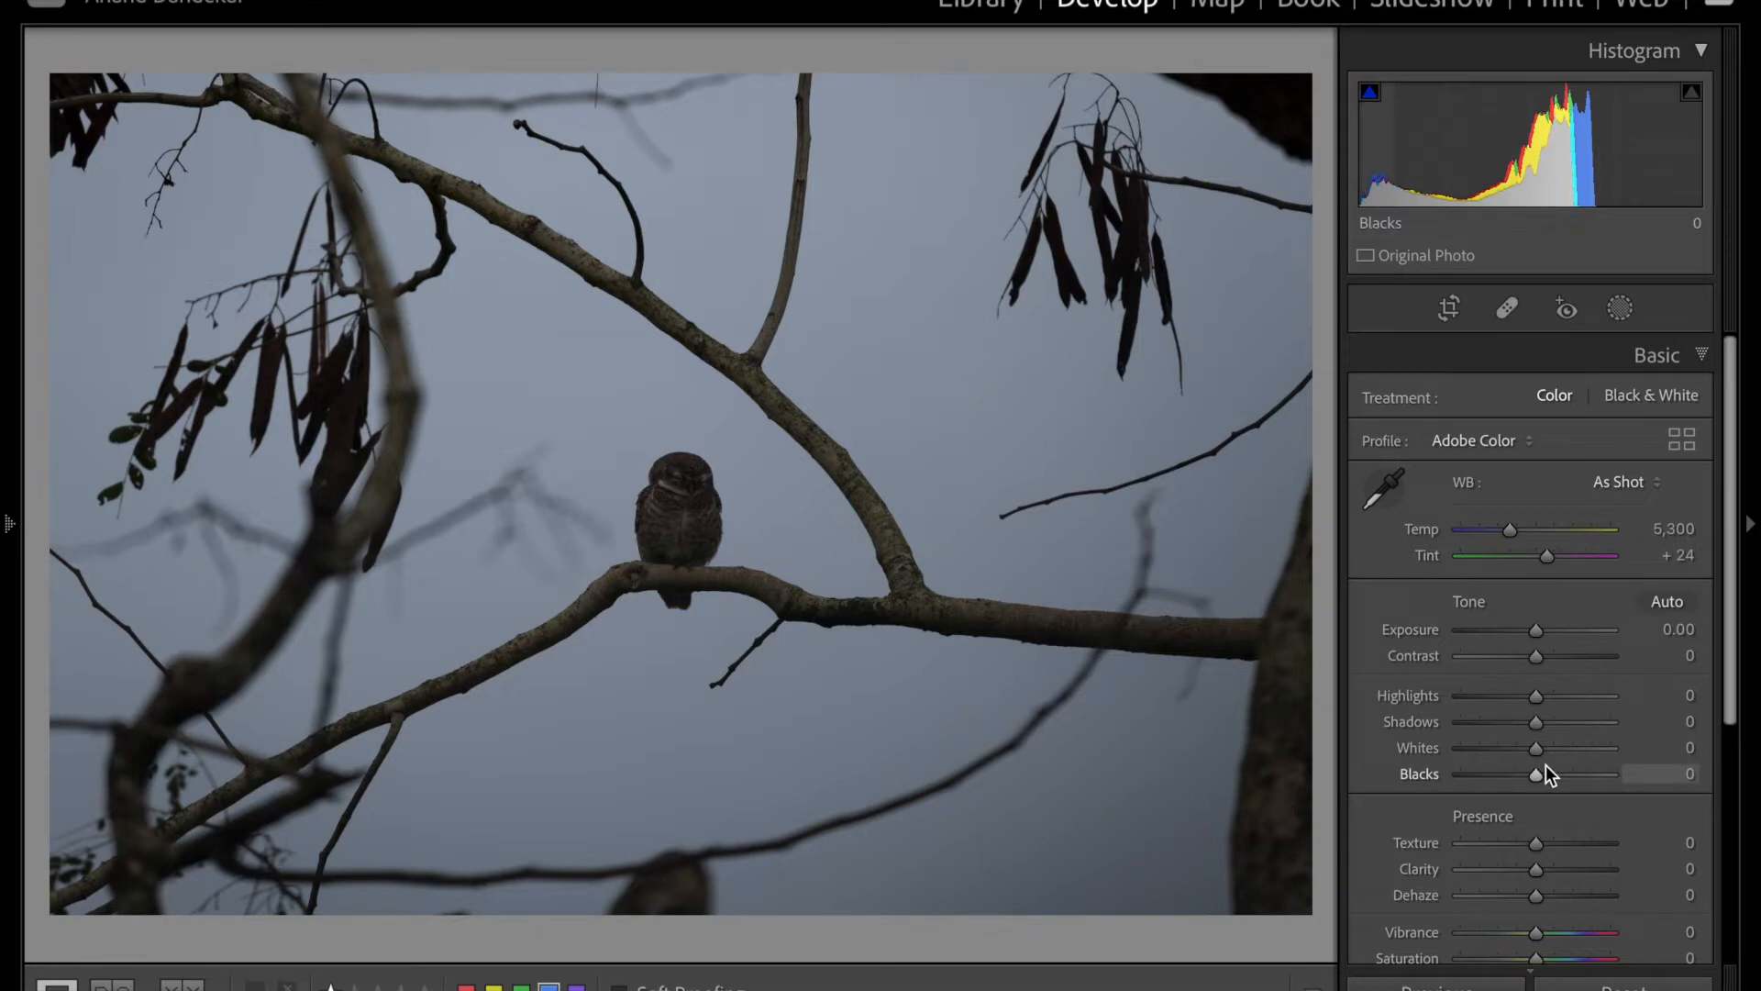
- Enable profile corrections in Lens Corrections and set the lens make to Fujifilm
{"action": "left_click", "coordinate": [1453, 311]}
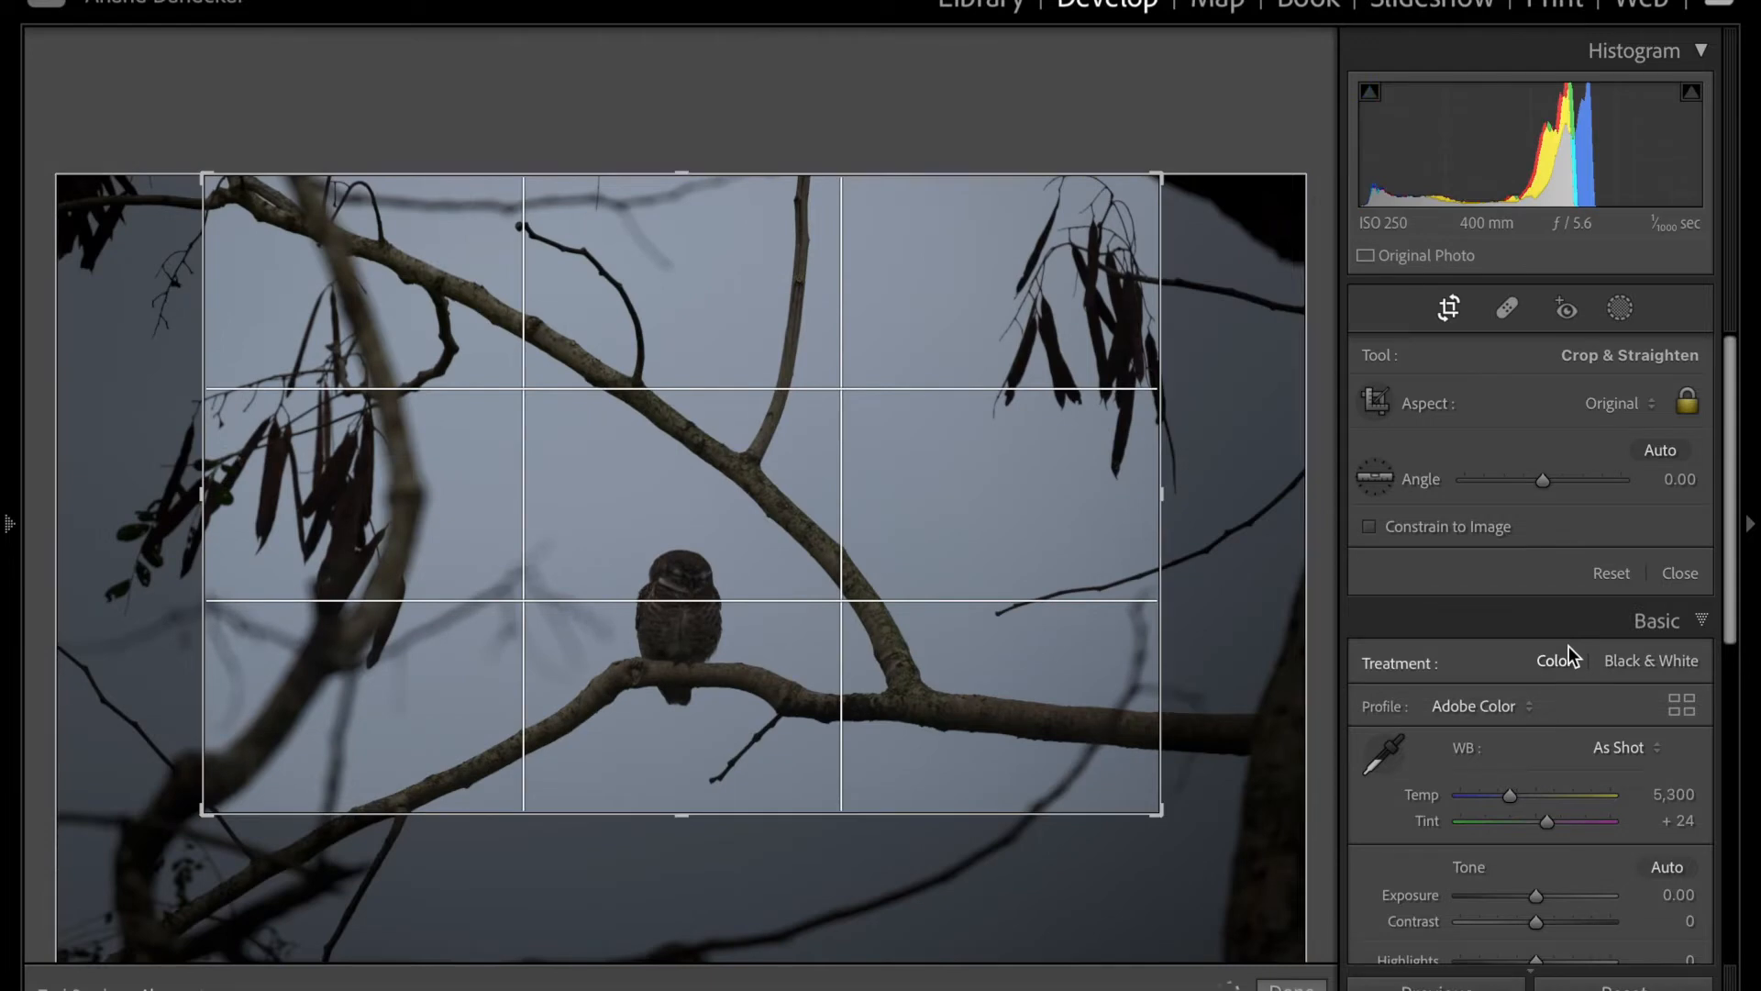
{"action": "scroll", "coordinate": [1519, 765], "scroll_direction": "down", "scroll_amount": 5}
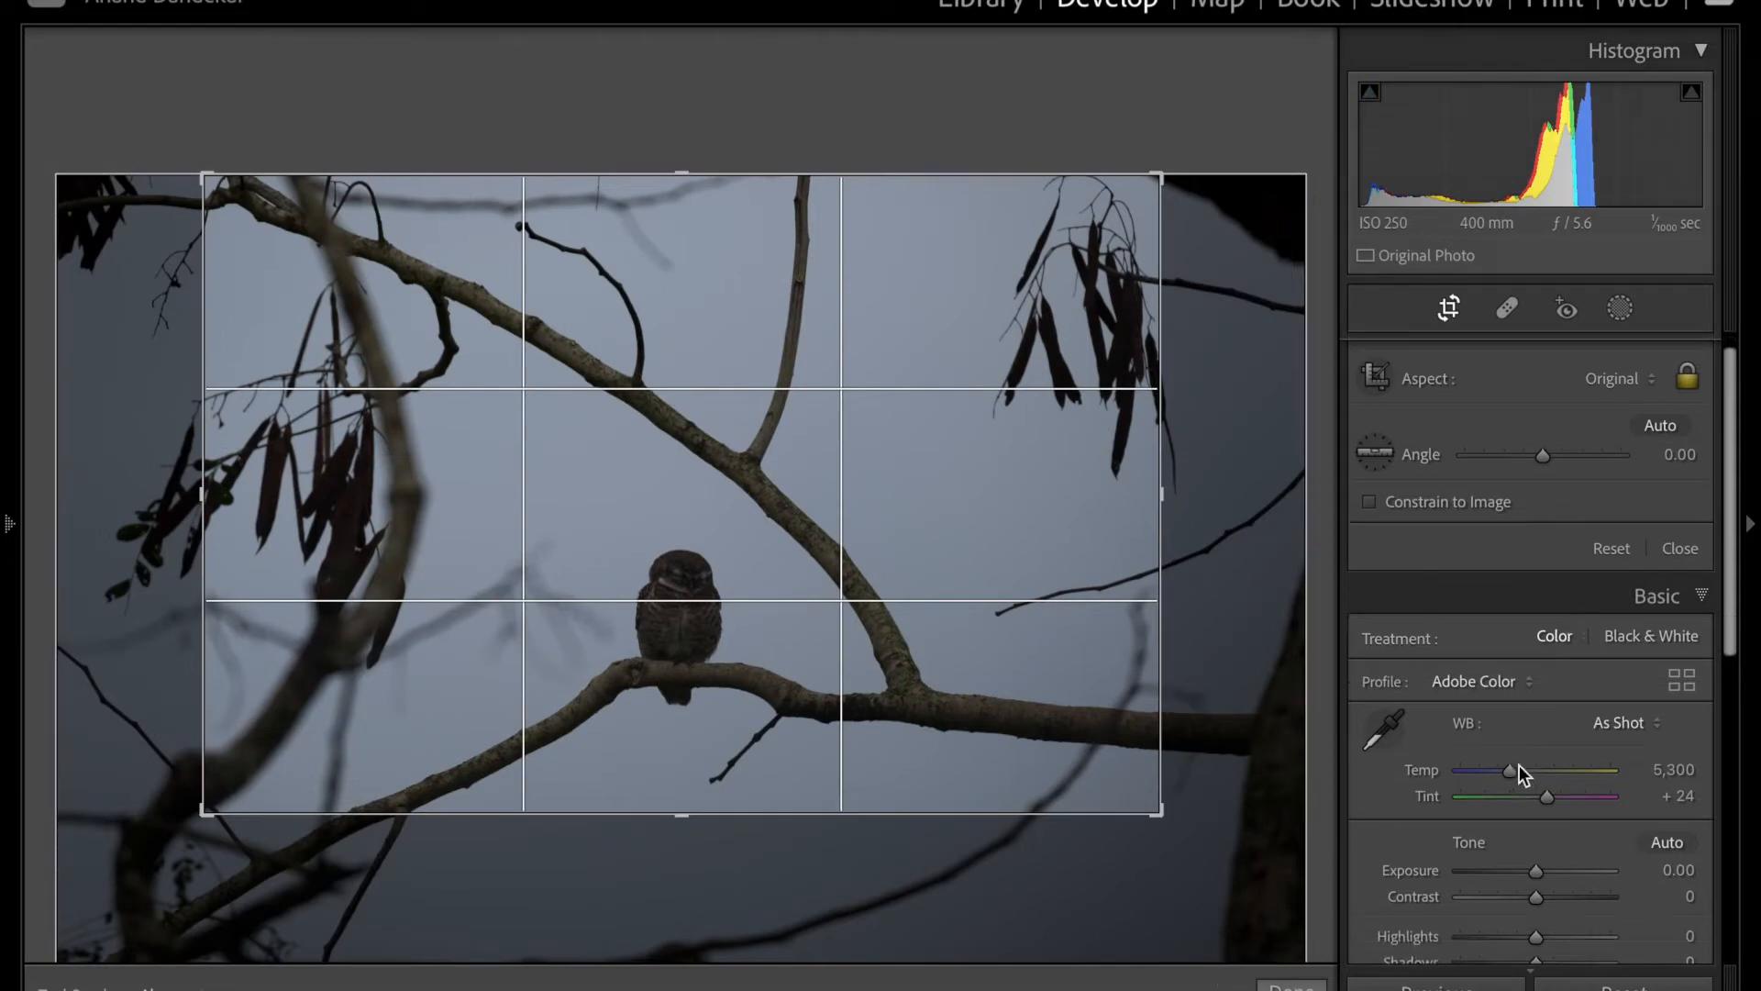
{"action": "scroll", "coordinate": [1519, 765], "scroll_direction": "down", "scroll_amount": 3}
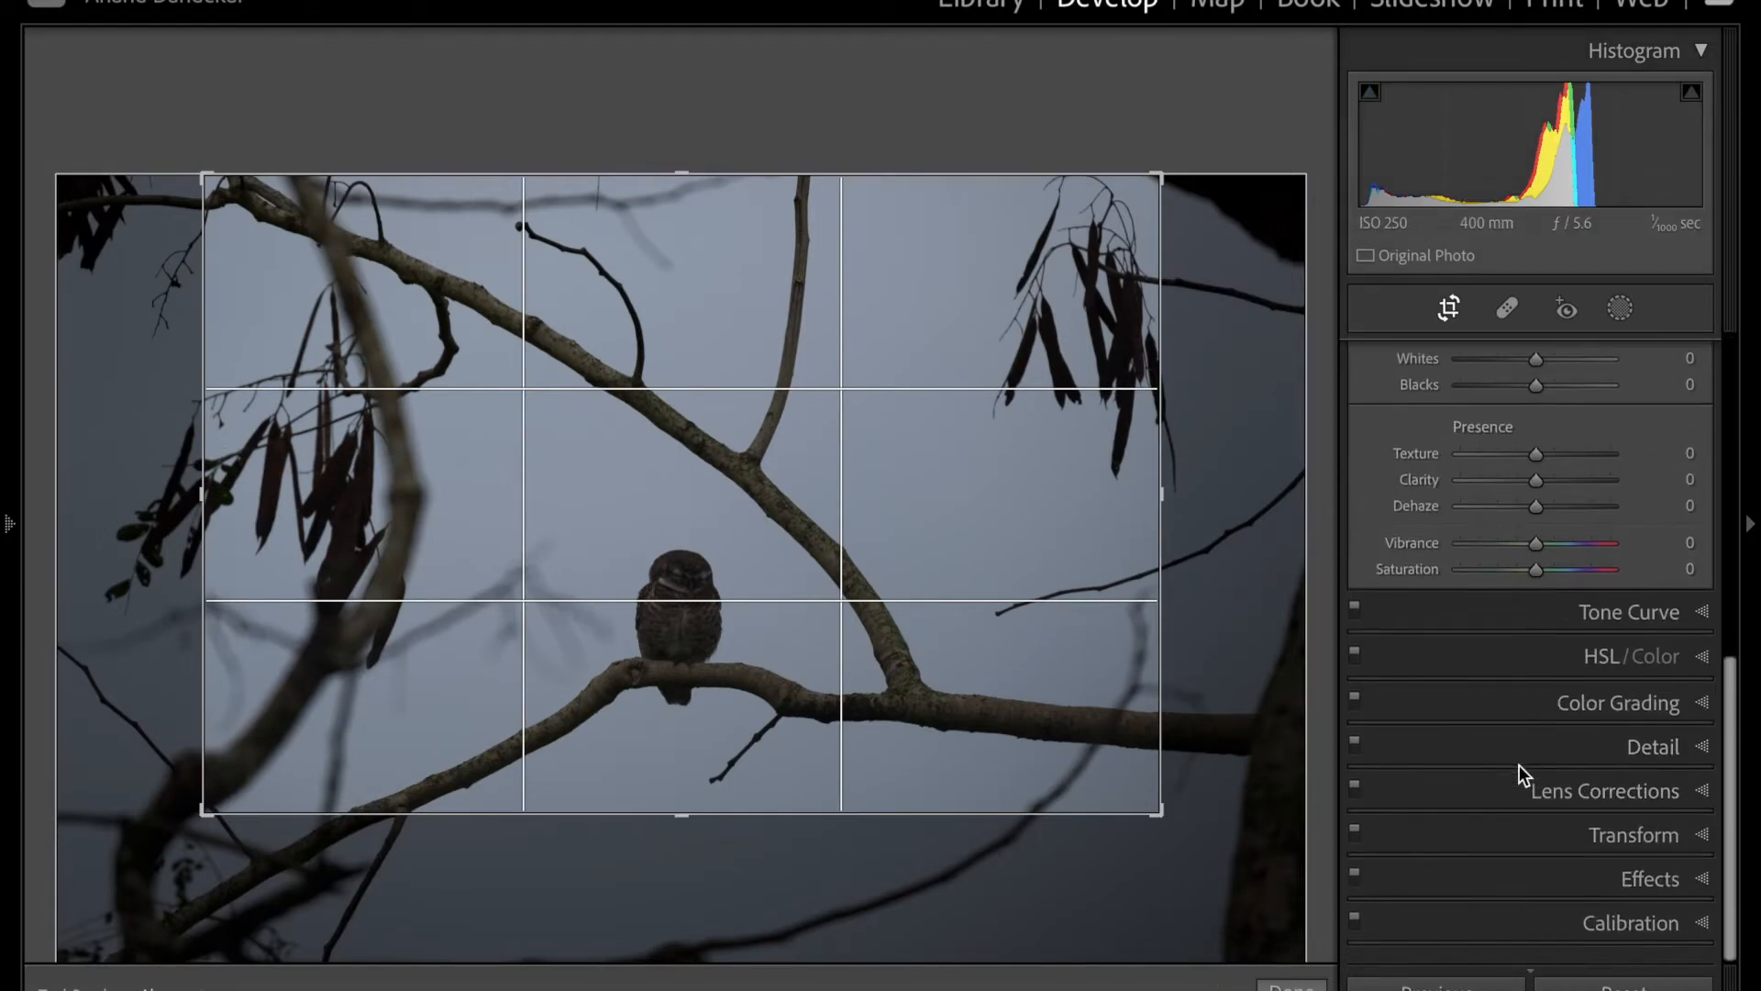
{"action": "left_click", "coordinate": [1627, 800]}
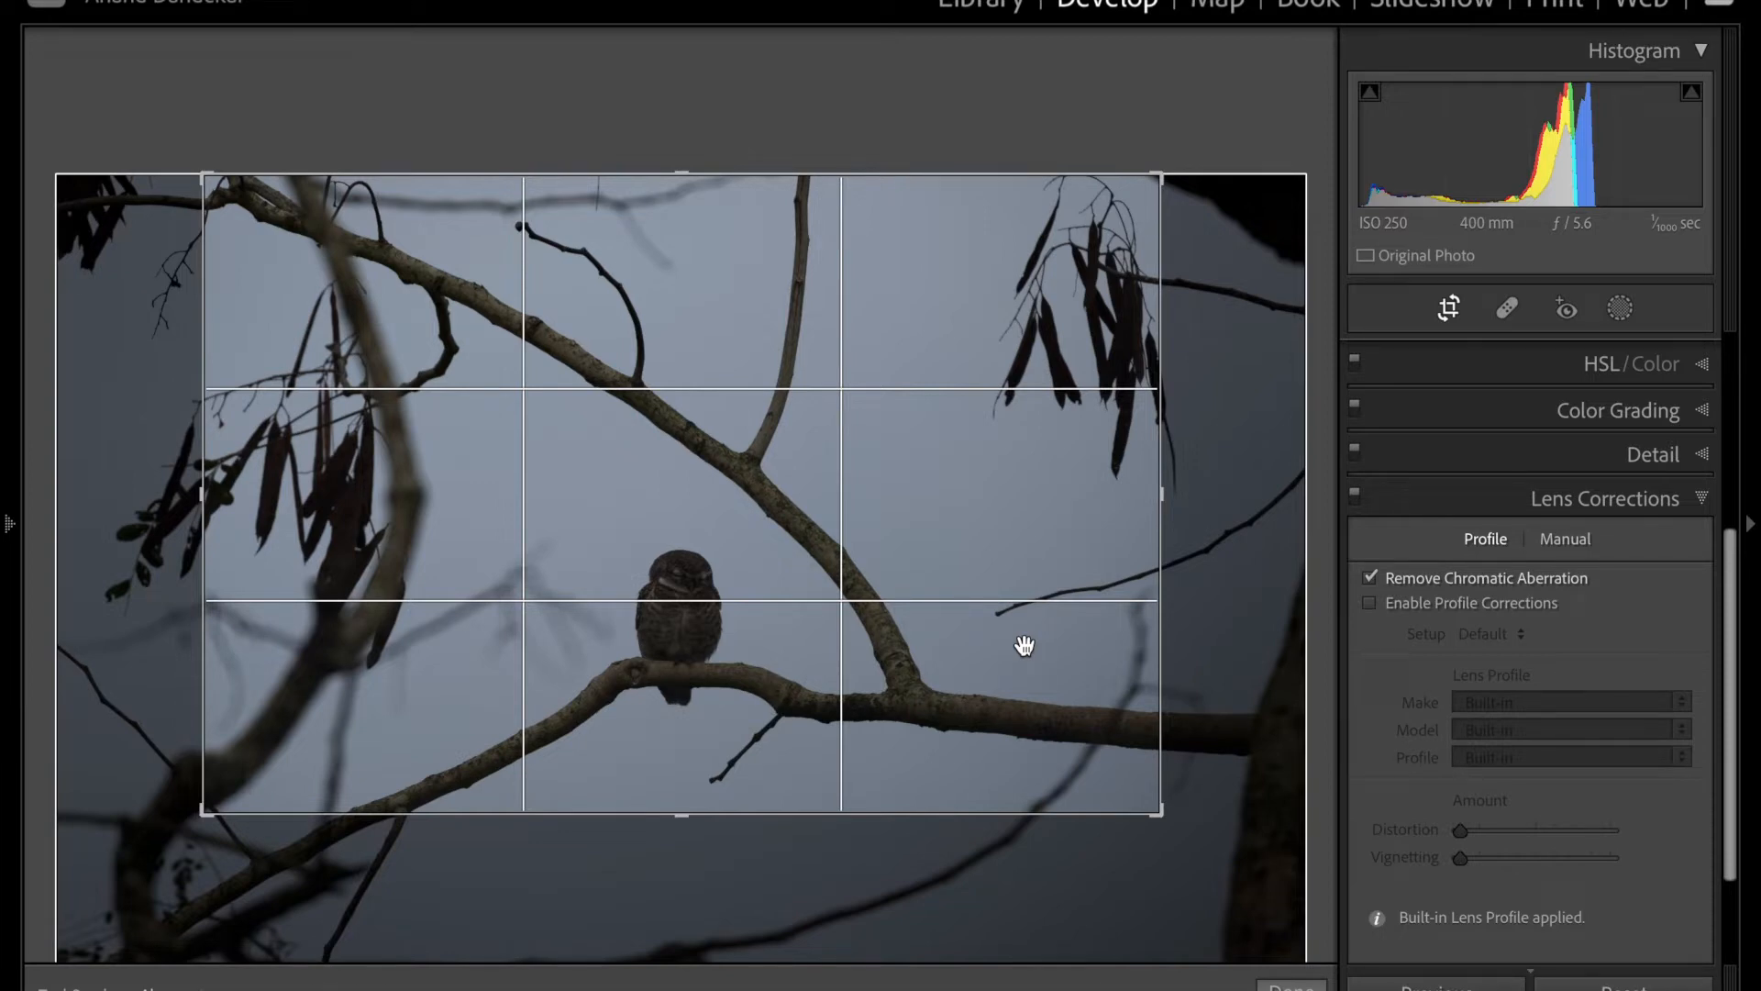
{"action": "key", "text": "Return"}
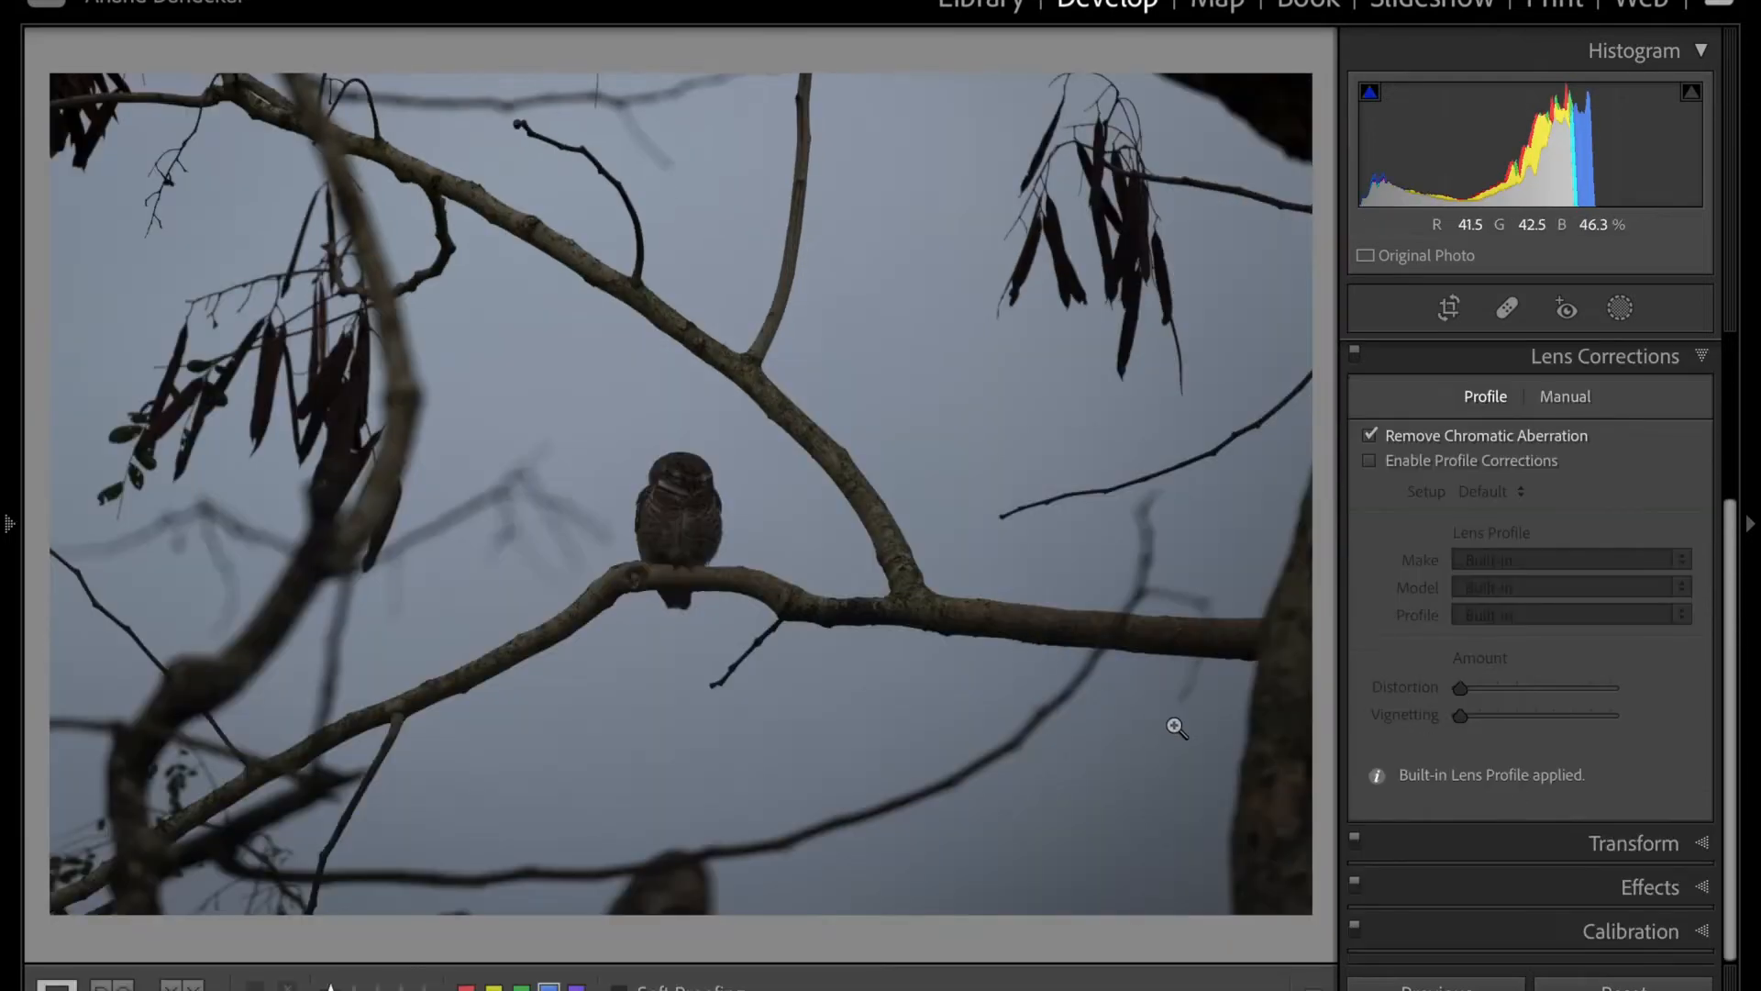
{"action": "left_click", "coordinate": [1414, 464]}
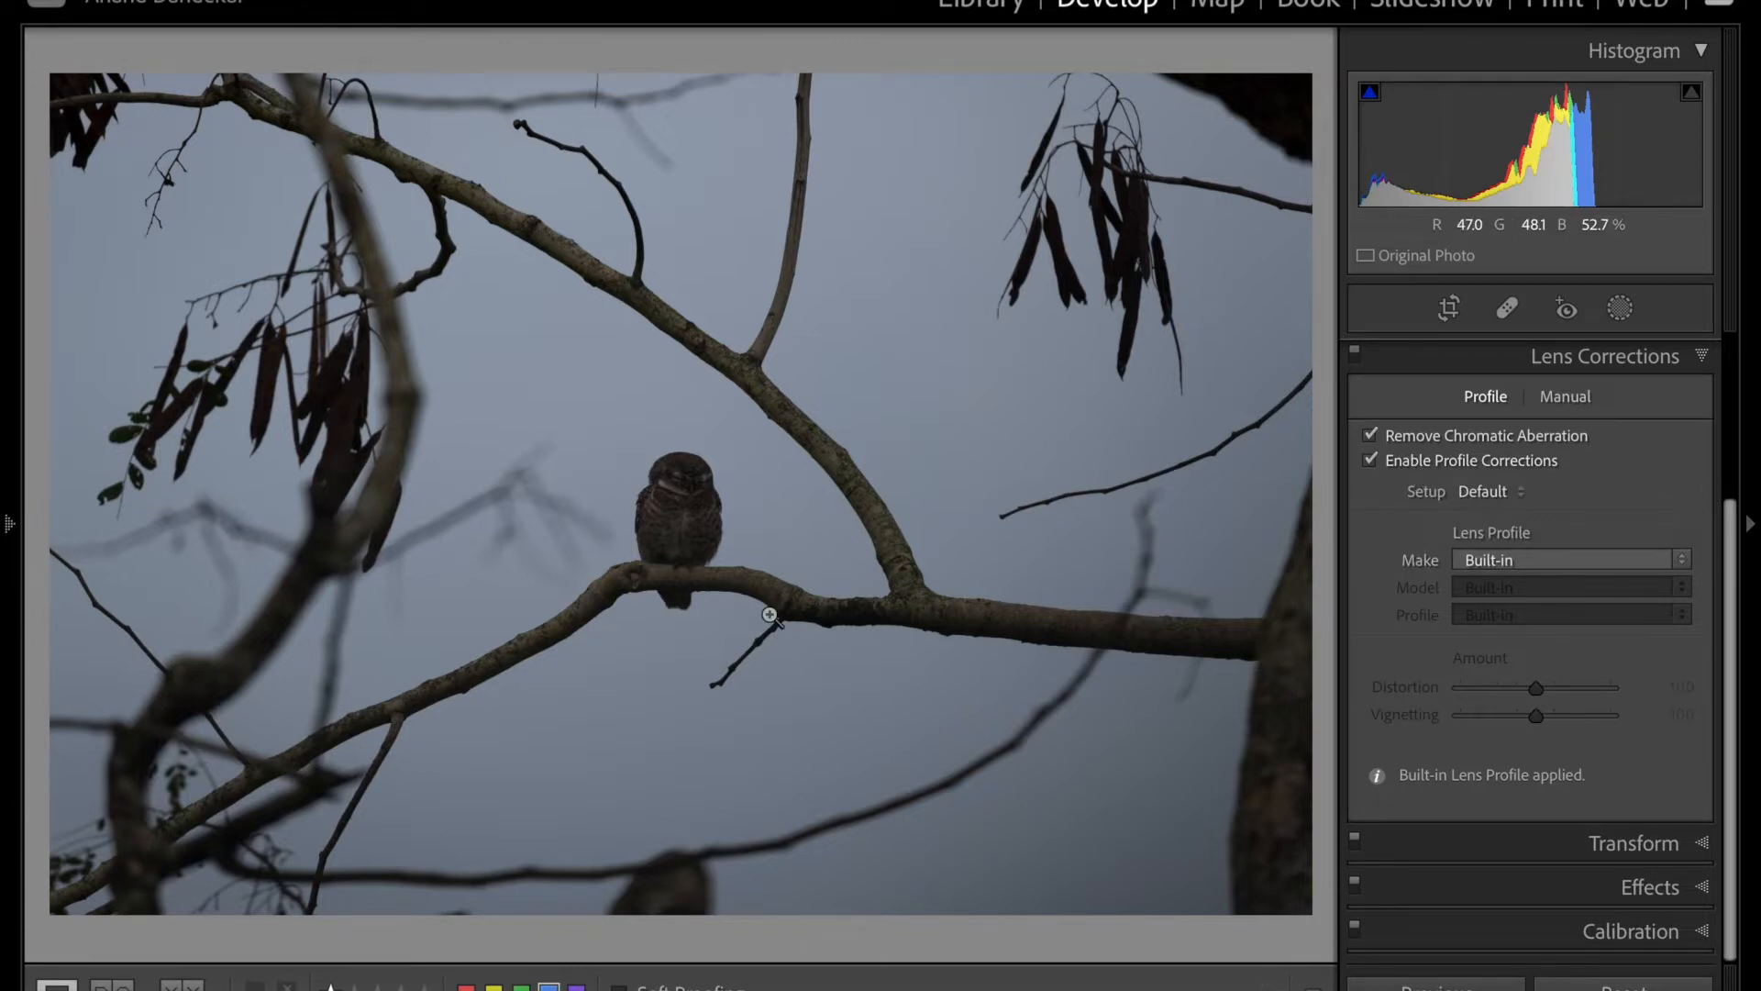
{"action": "left_click", "coordinate": [1519, 558]}
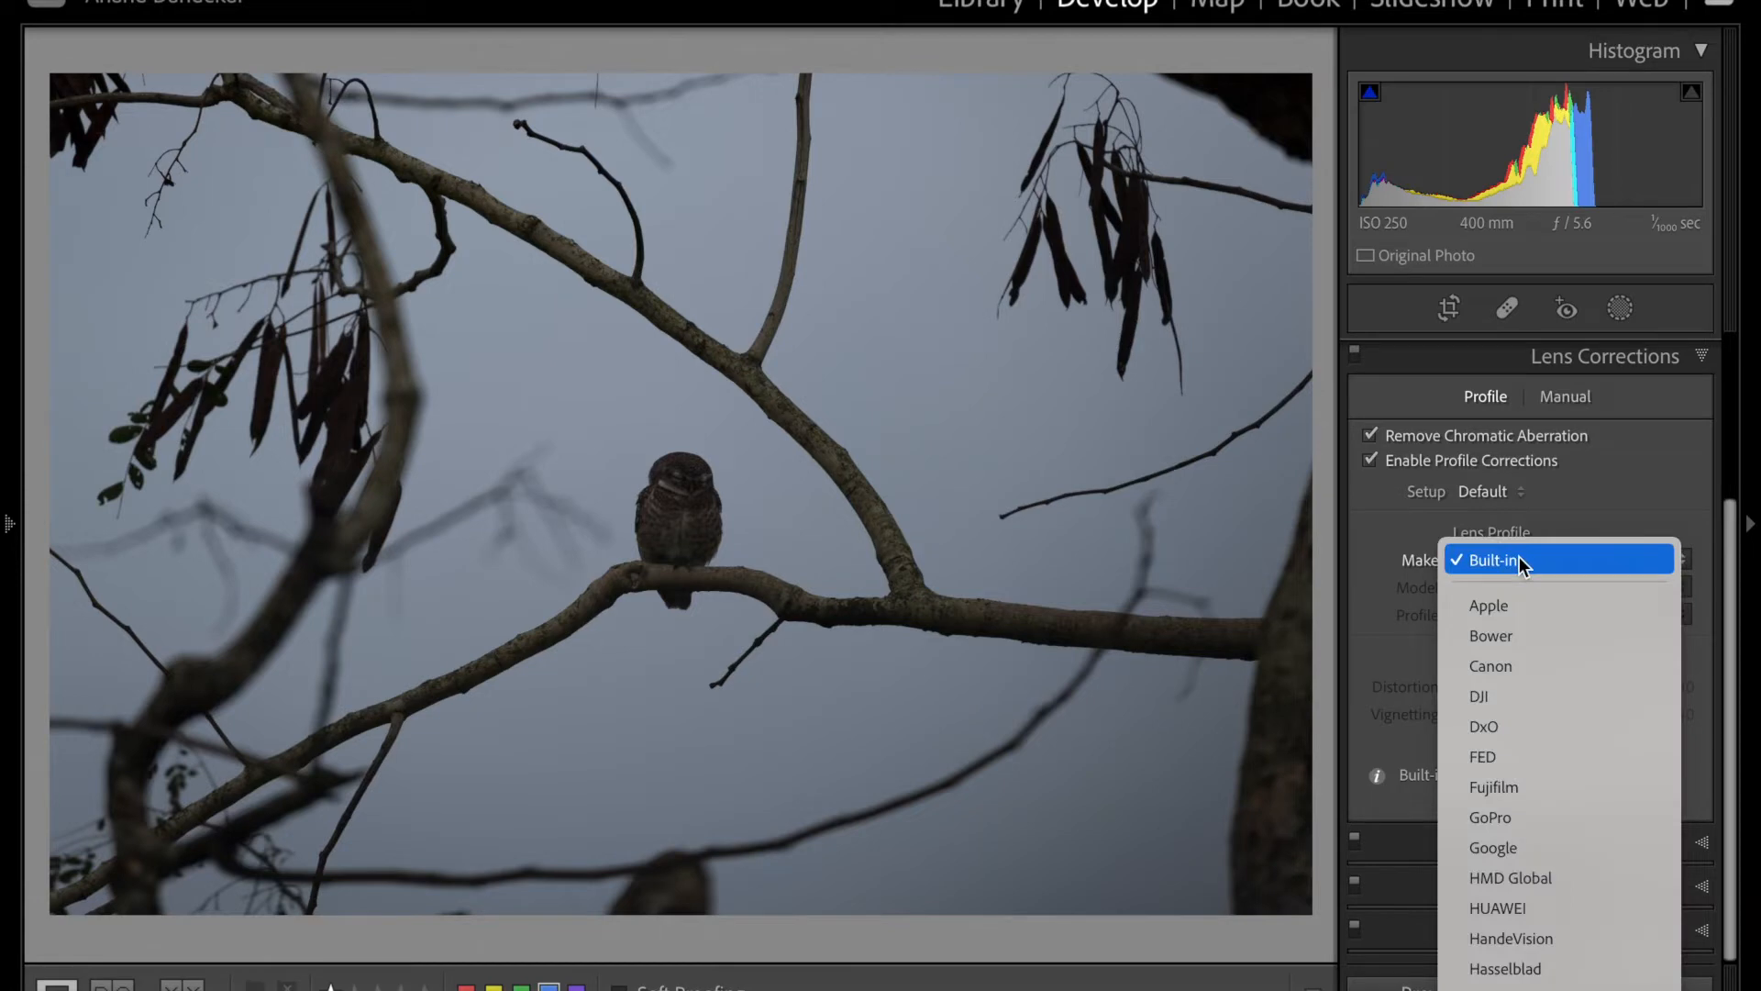
{"action": "left_click", "coordinate": [1491, 786]}
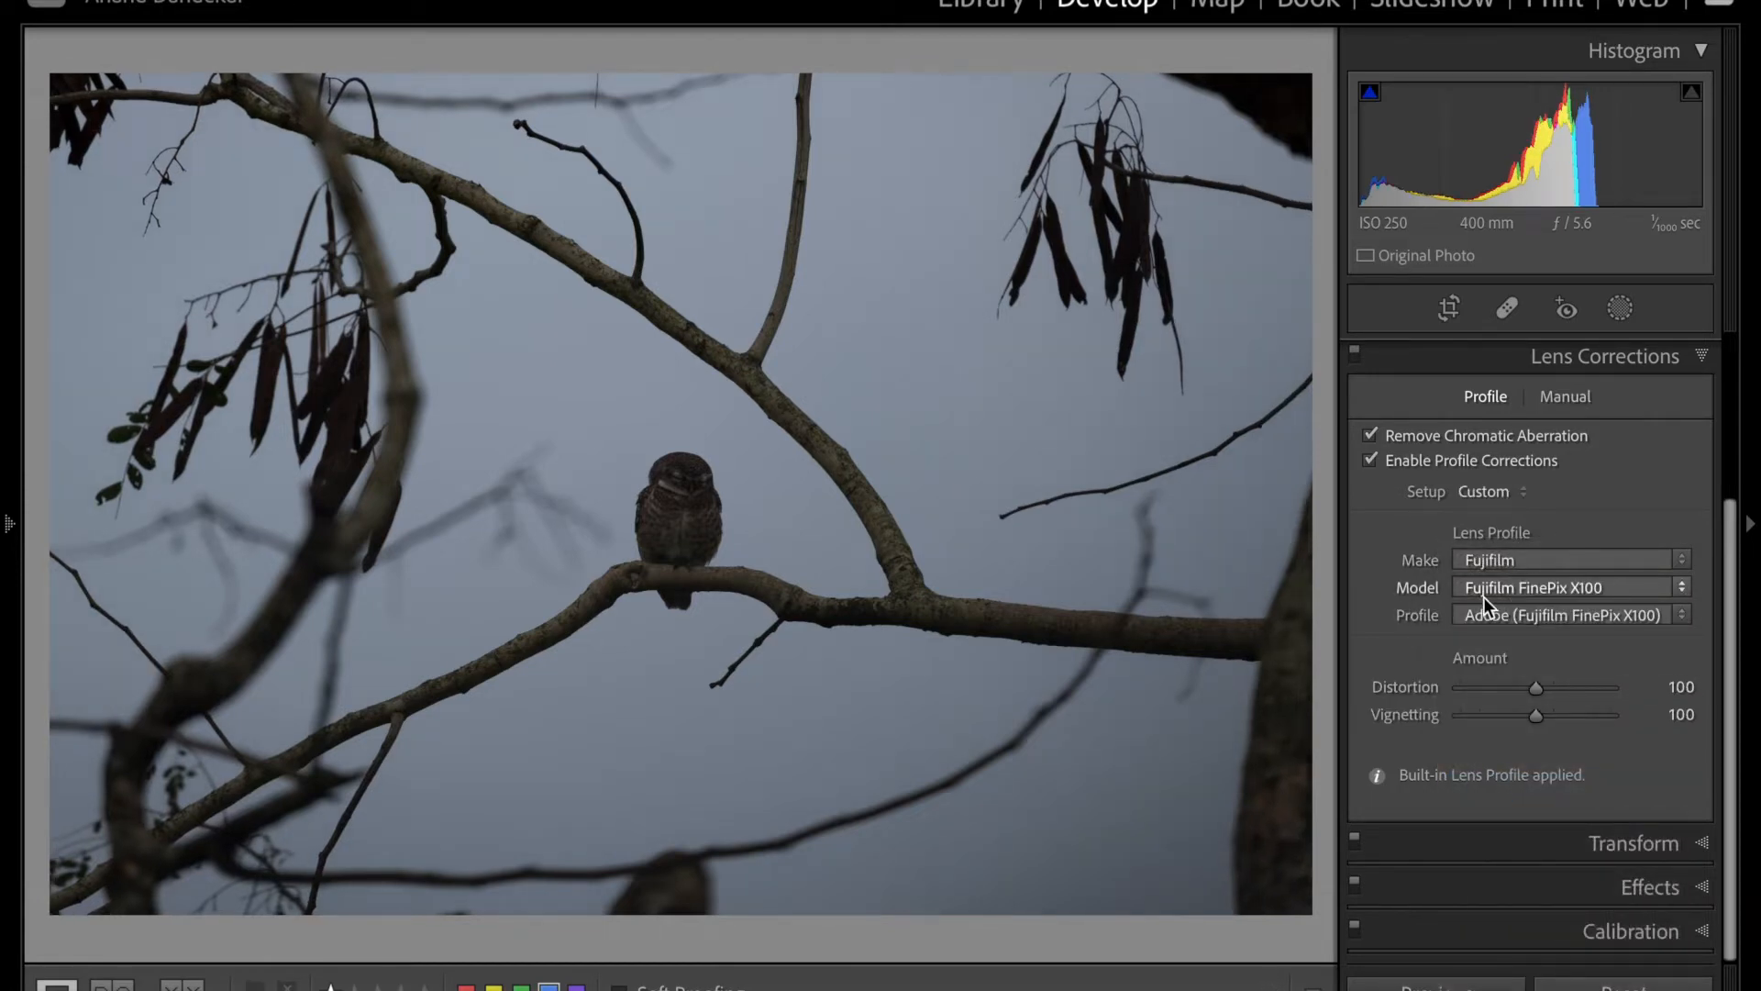
- Check the available Fujifilm lens models against the photo's lens information, keeping Fujifilm FinePix X100 selected
{"action": "left_click", "coordinate": [1544, 590]}
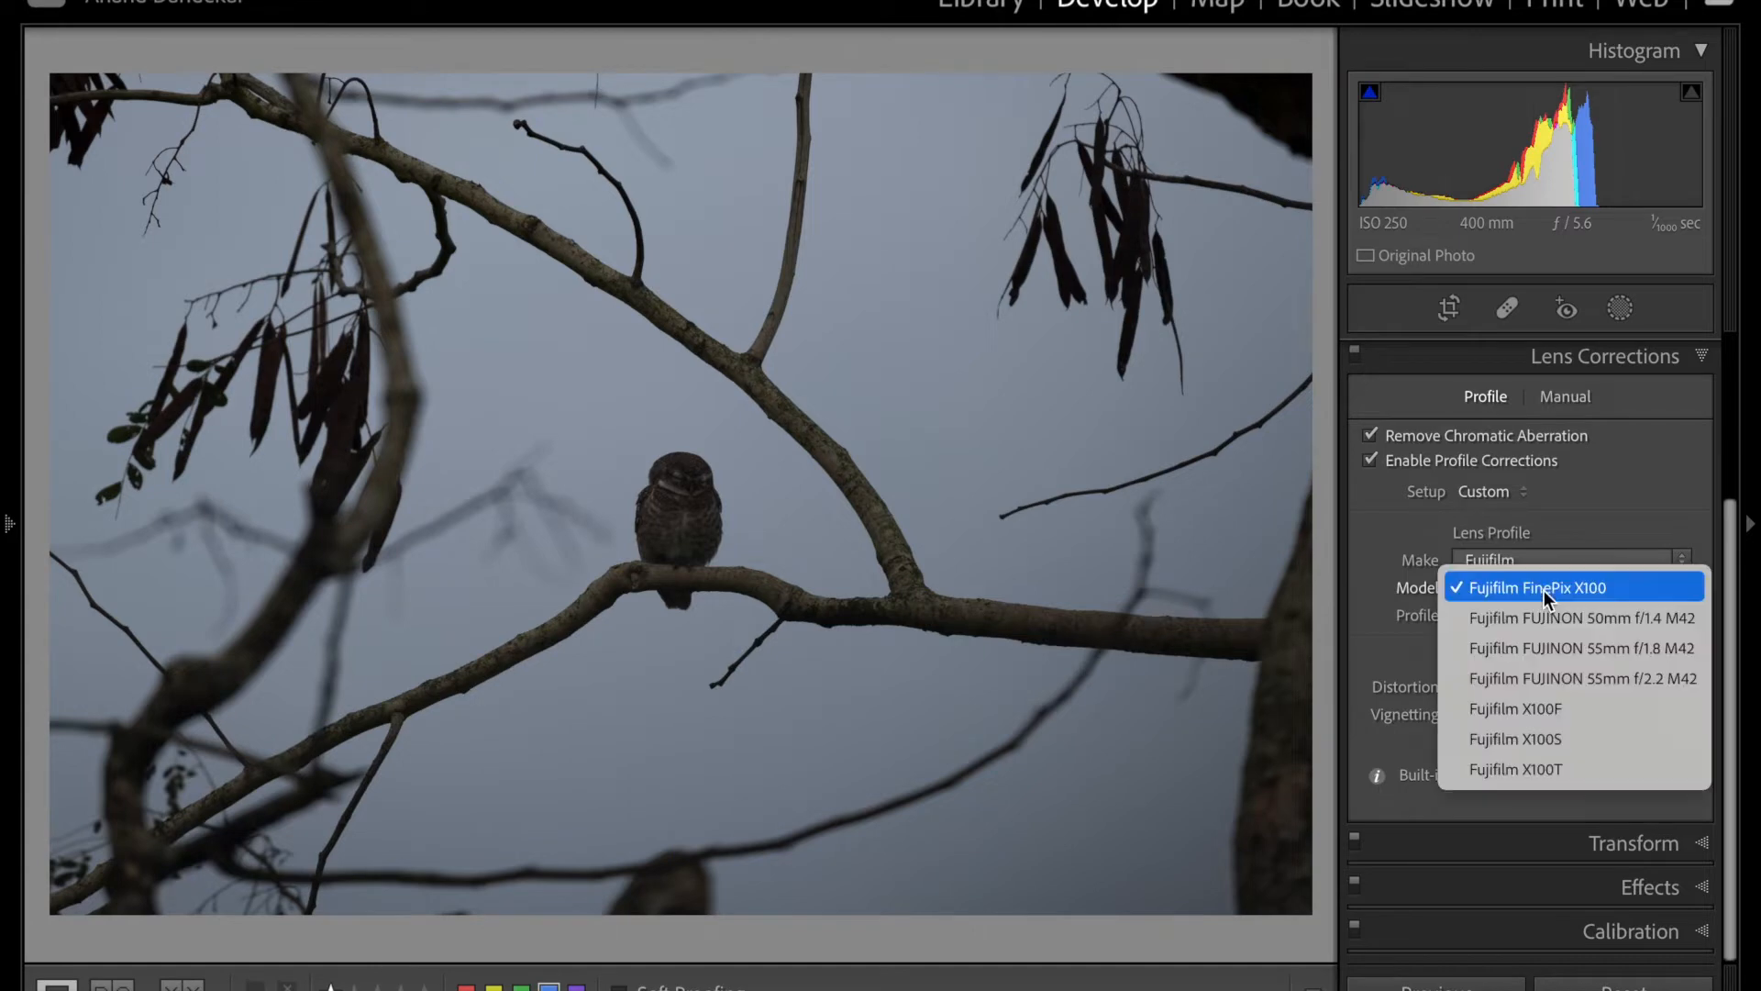
{"action": "left_click", "coordinate": [1626, 482]}
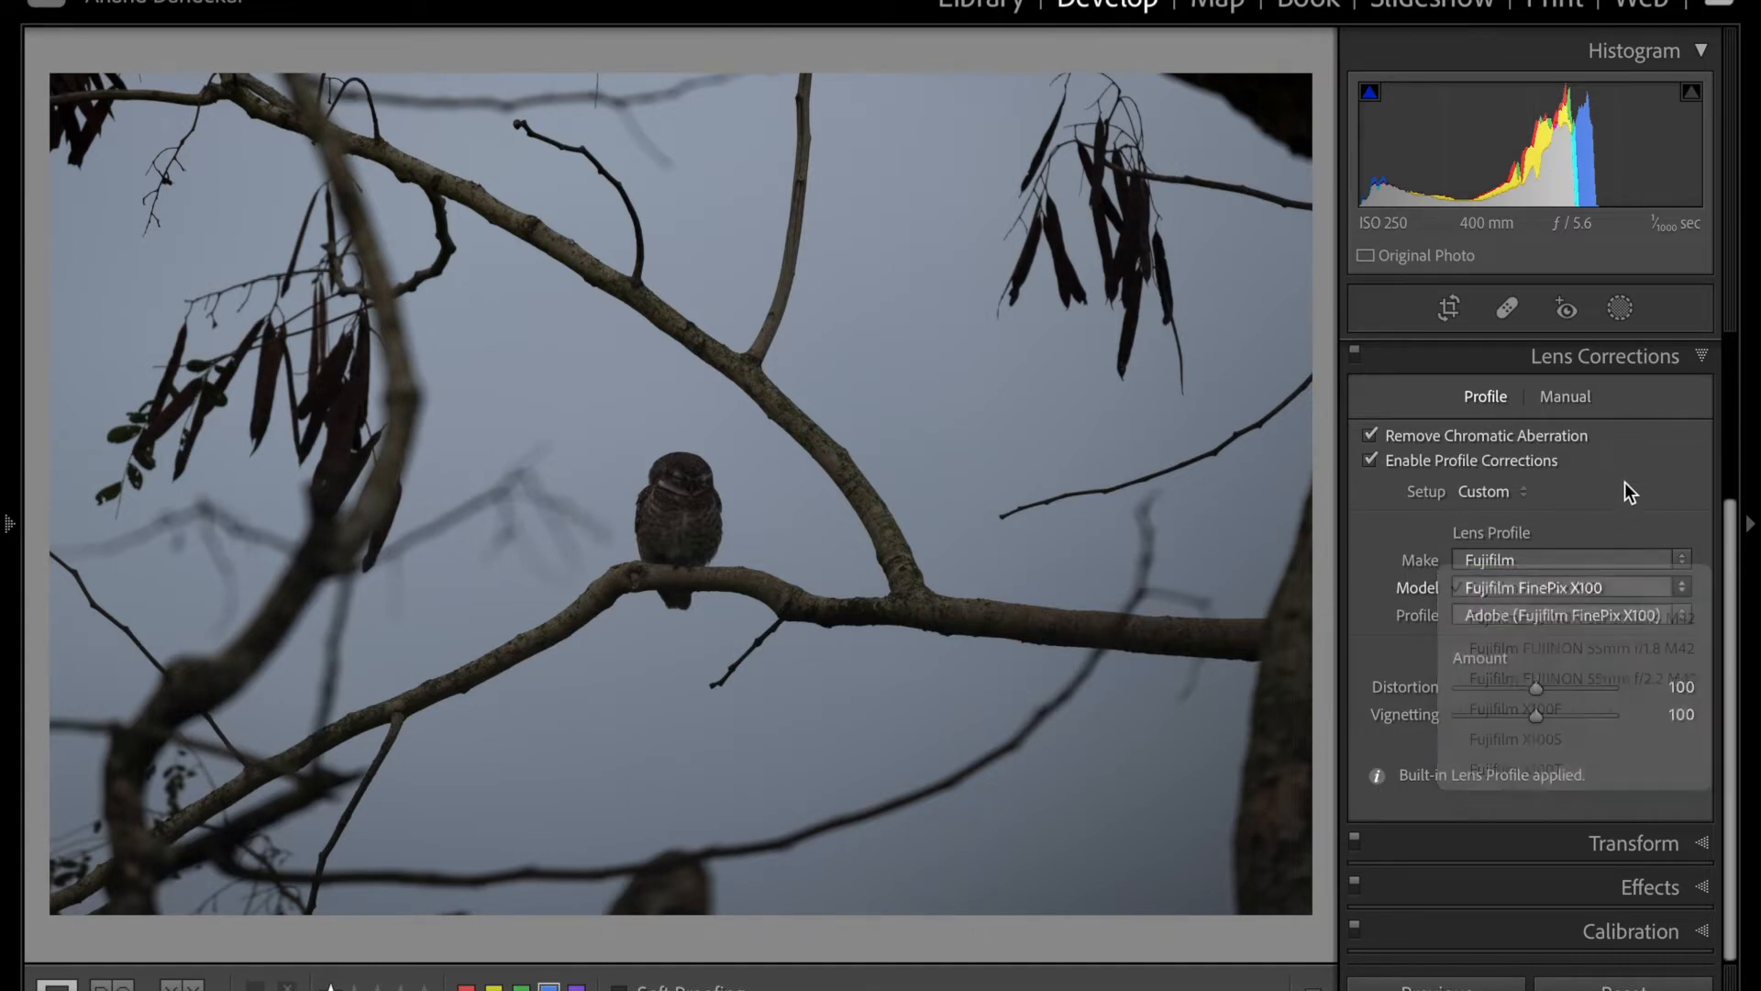
{"action": "key", "text": "i"}
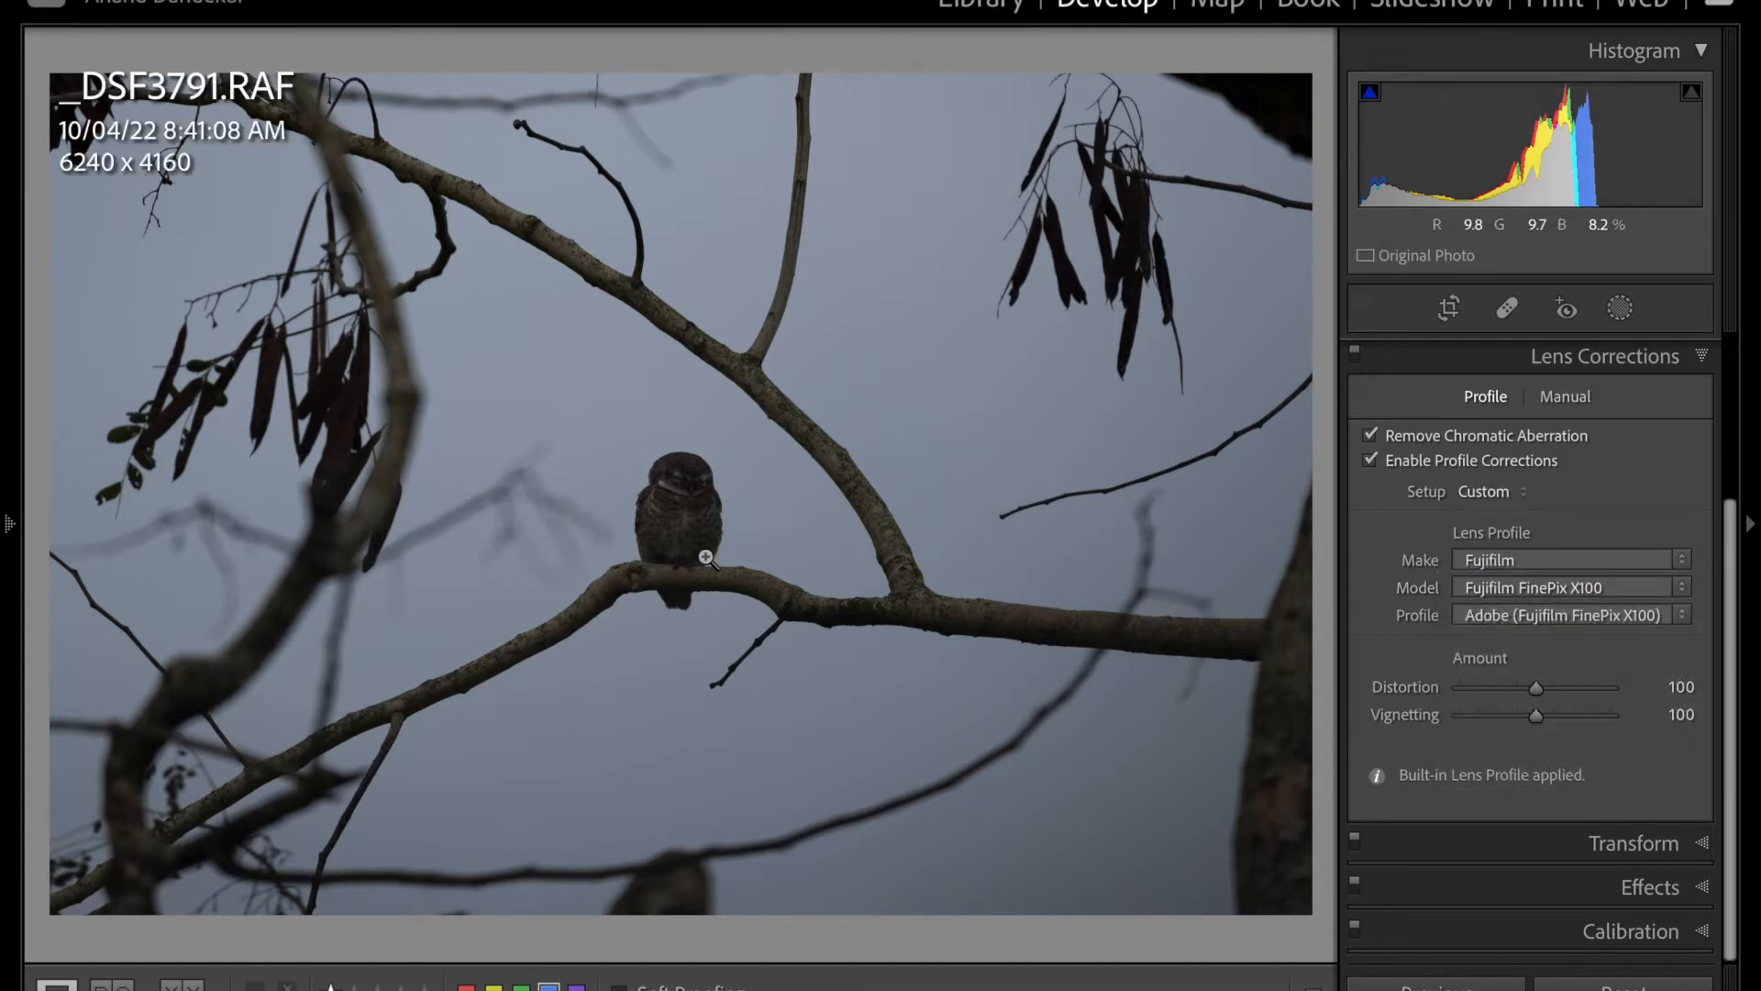
{"action": "key", "text": "i"}
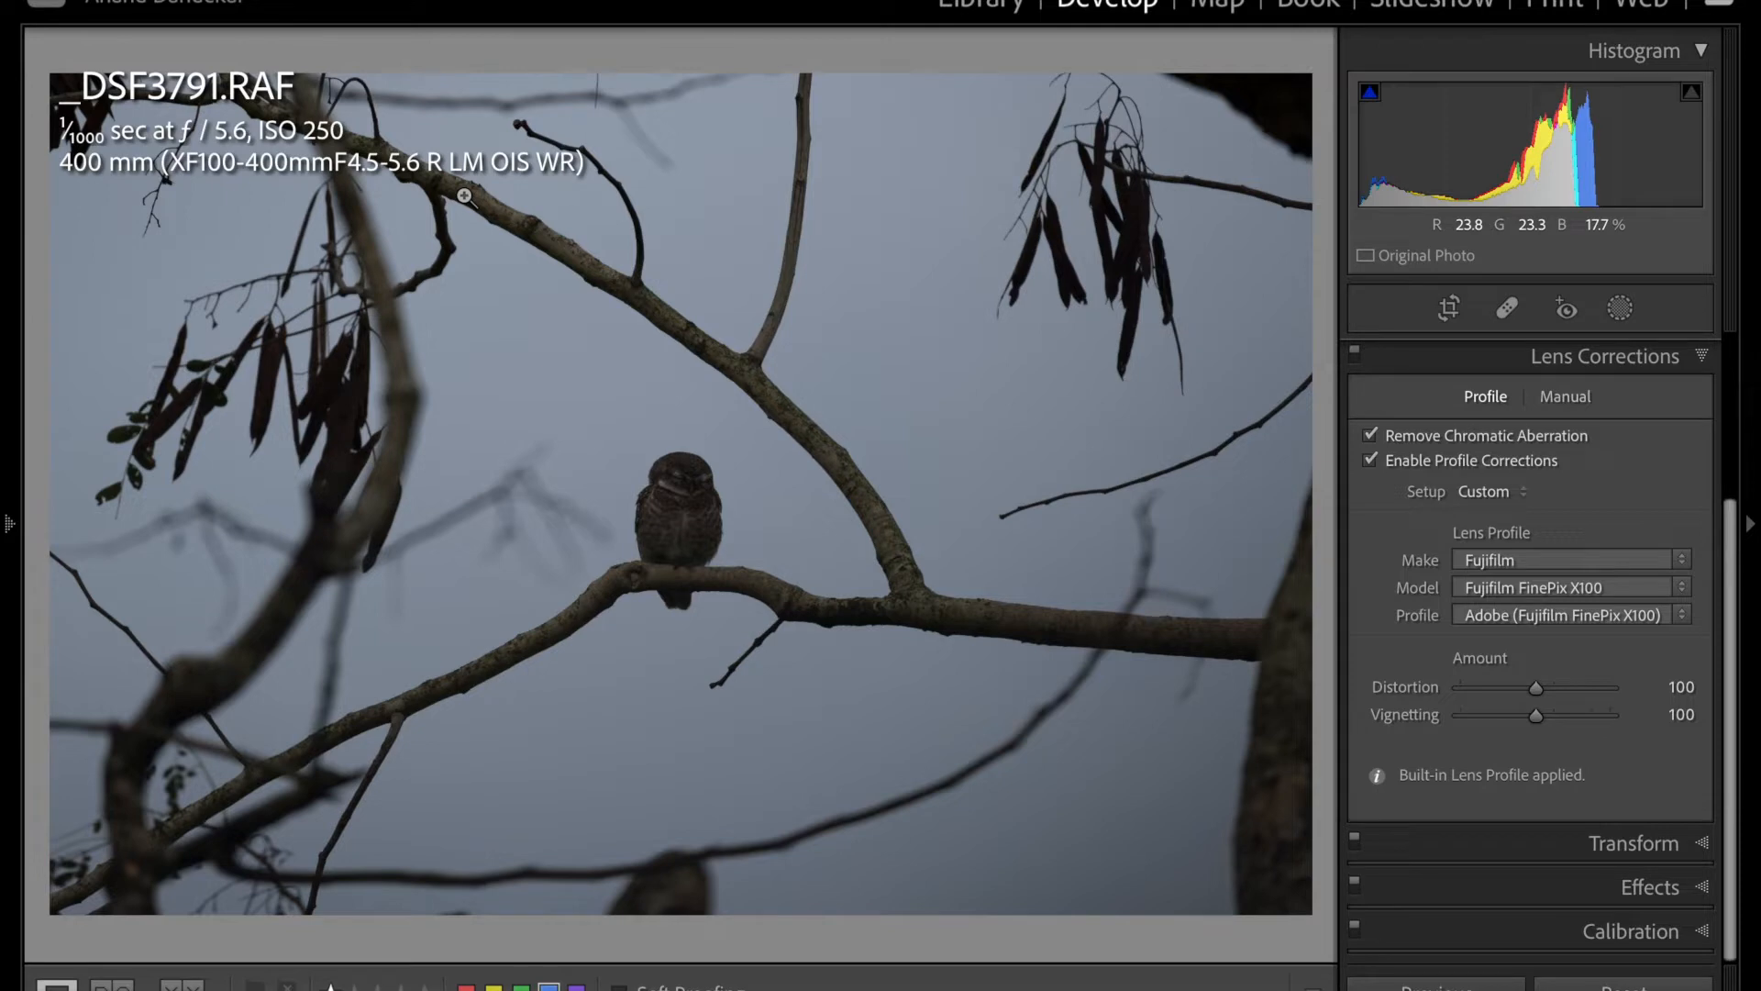
{"action": "left_click", "coordinate": [1519, 591]}
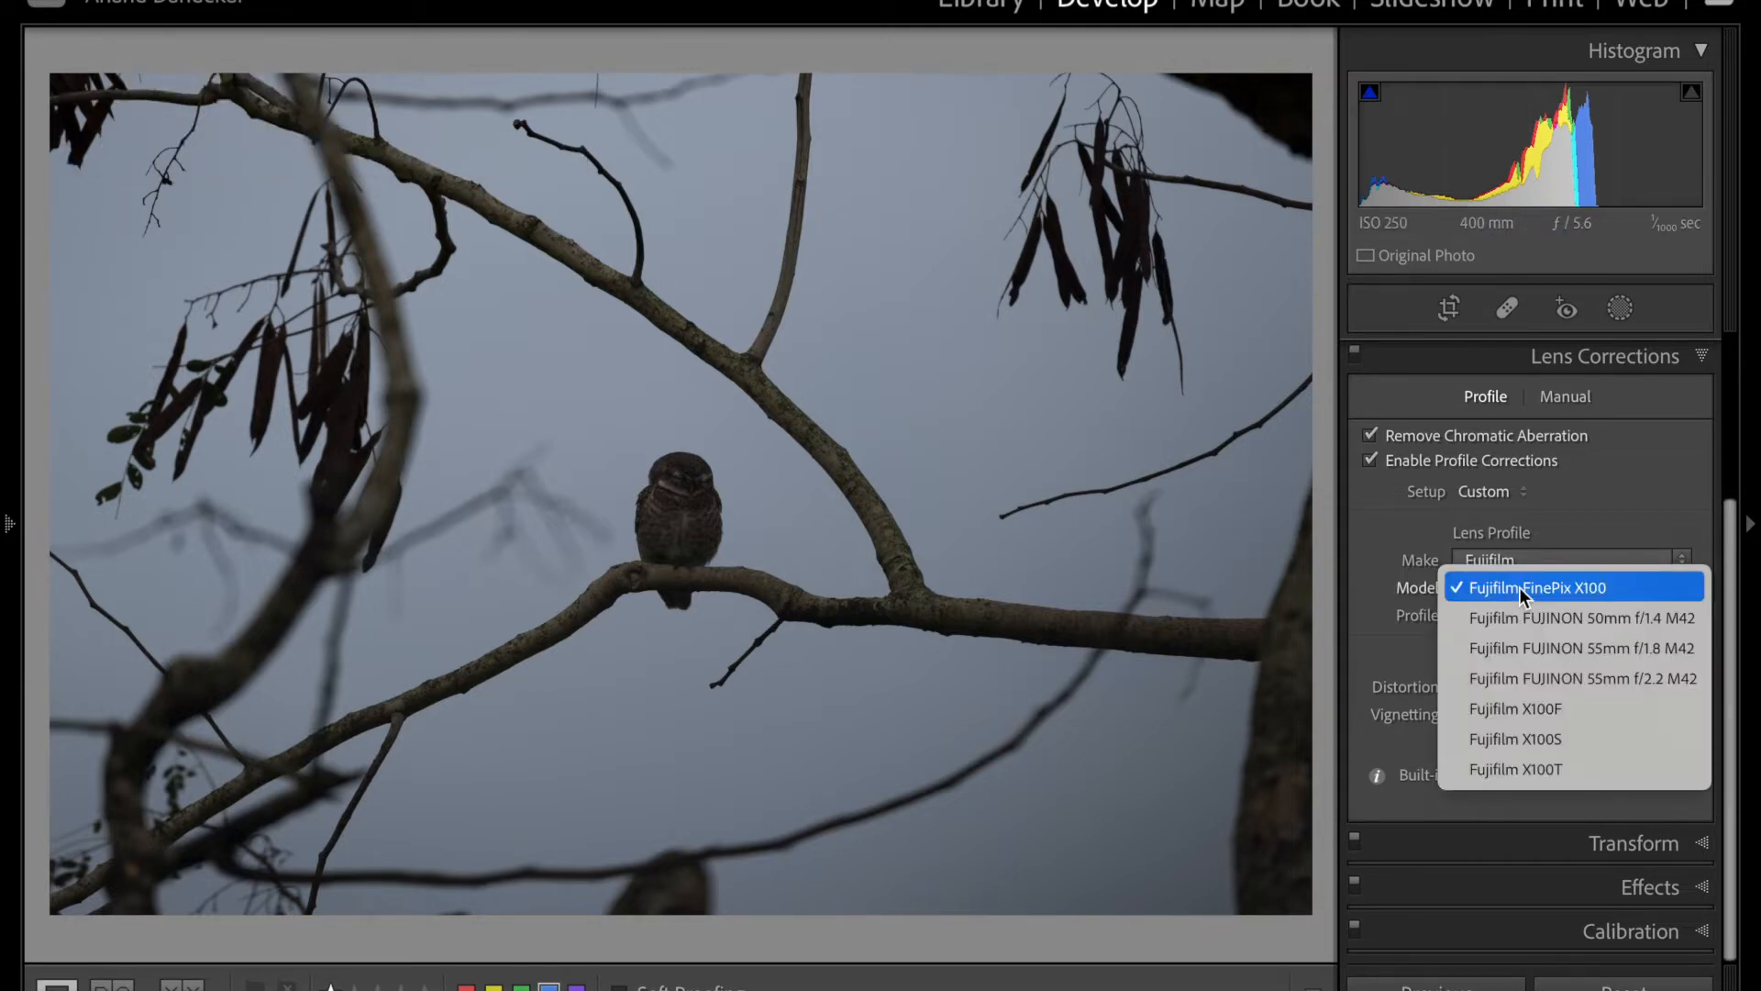
{"action": "left_click", "coordinate": [1576, 587]}
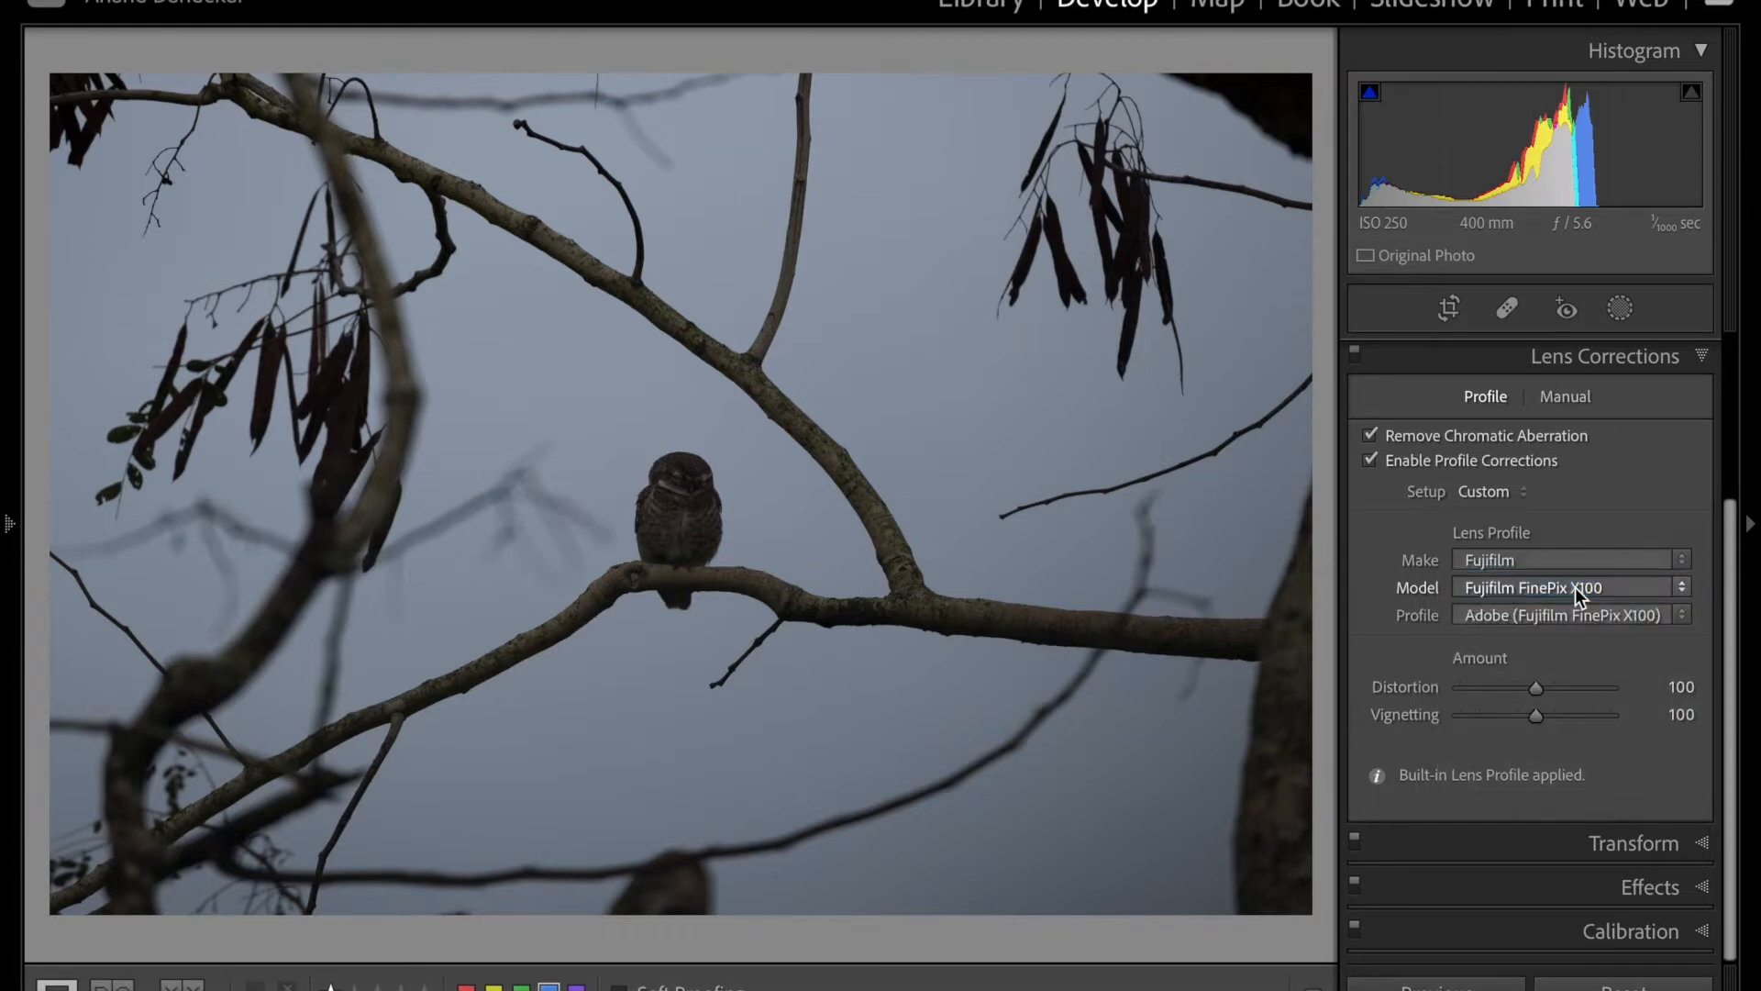
- Compare the photo with profile corrections off and on, leave them enabled, and collapse the Lens Corrections settings
{"action": "left_click", "coordinate": [1370, 460]}
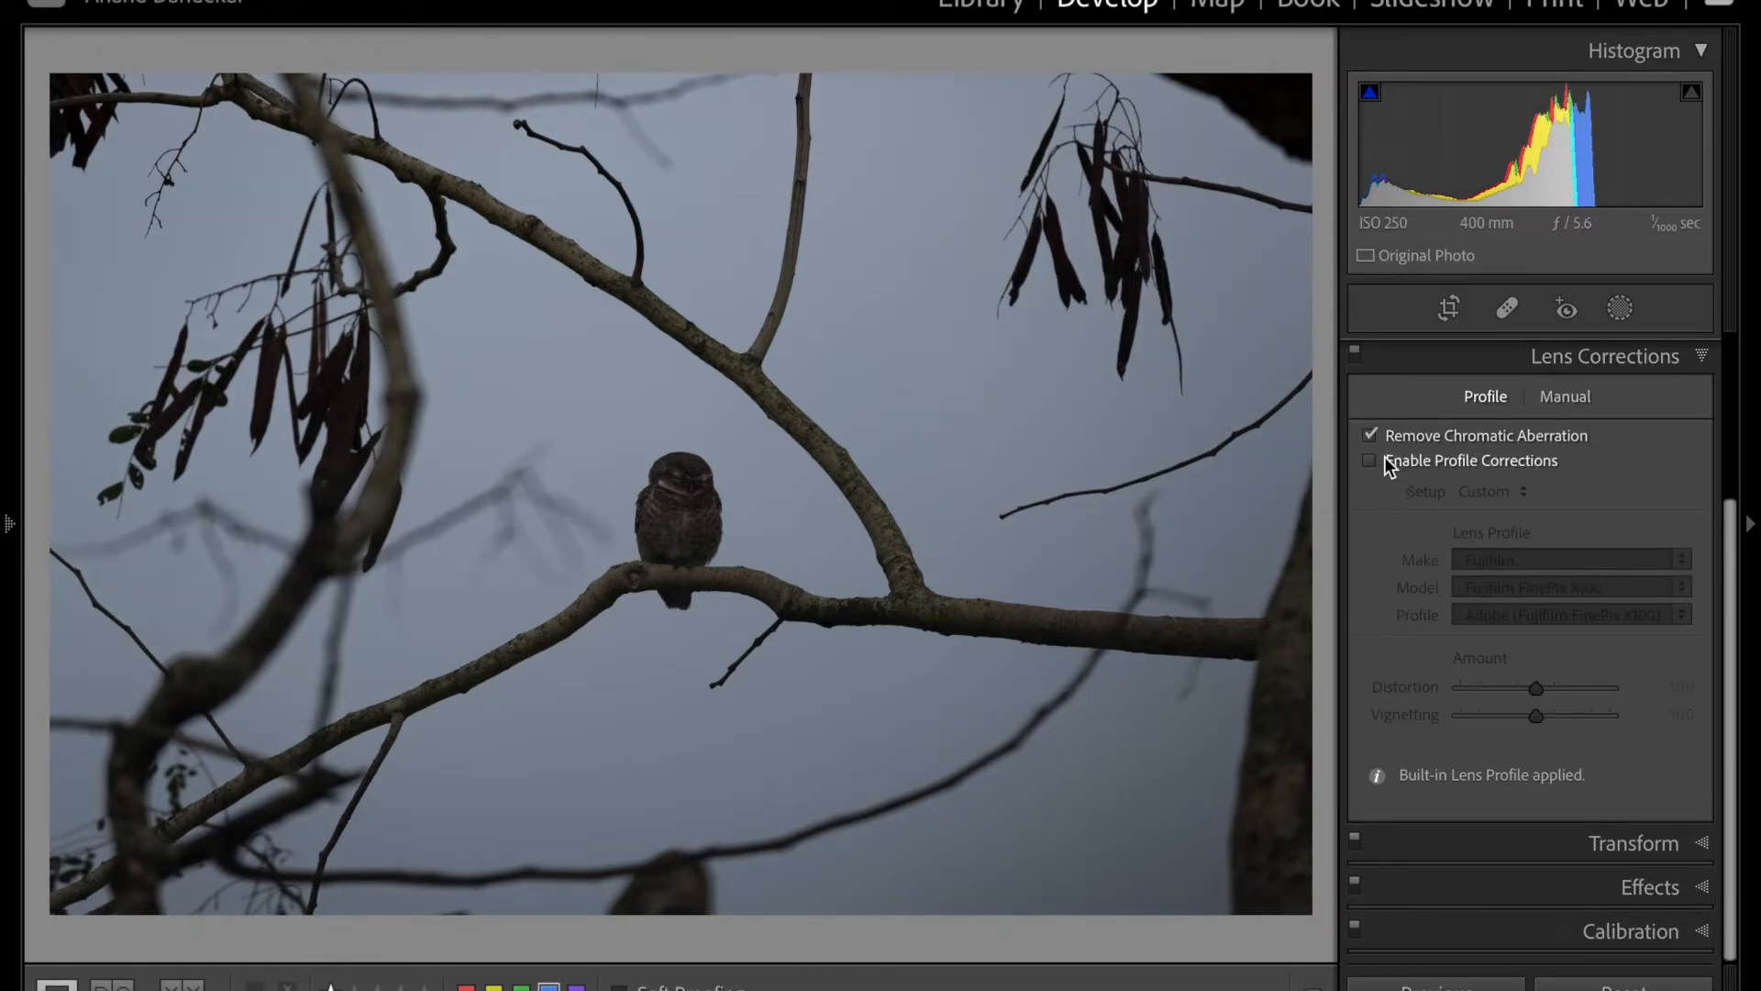
{"action": "left_click", "coordinate": [1369, 461]}
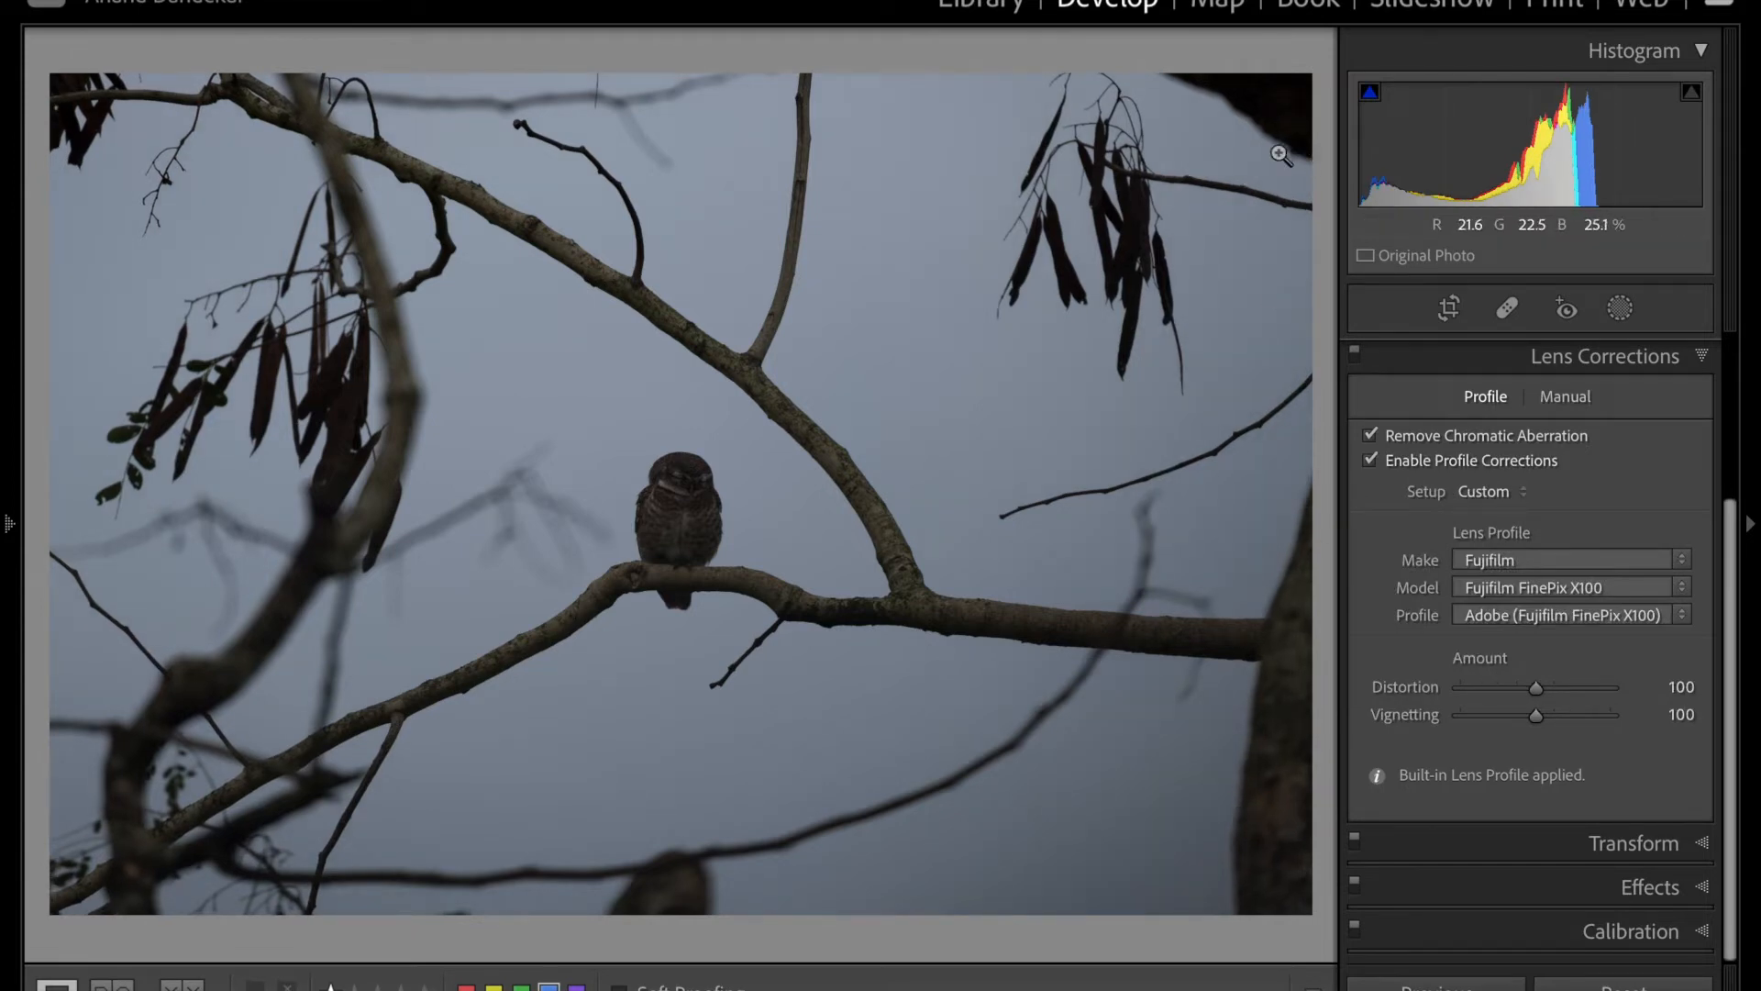
{"action": "left_click", "coordinate": [1371, 461]}
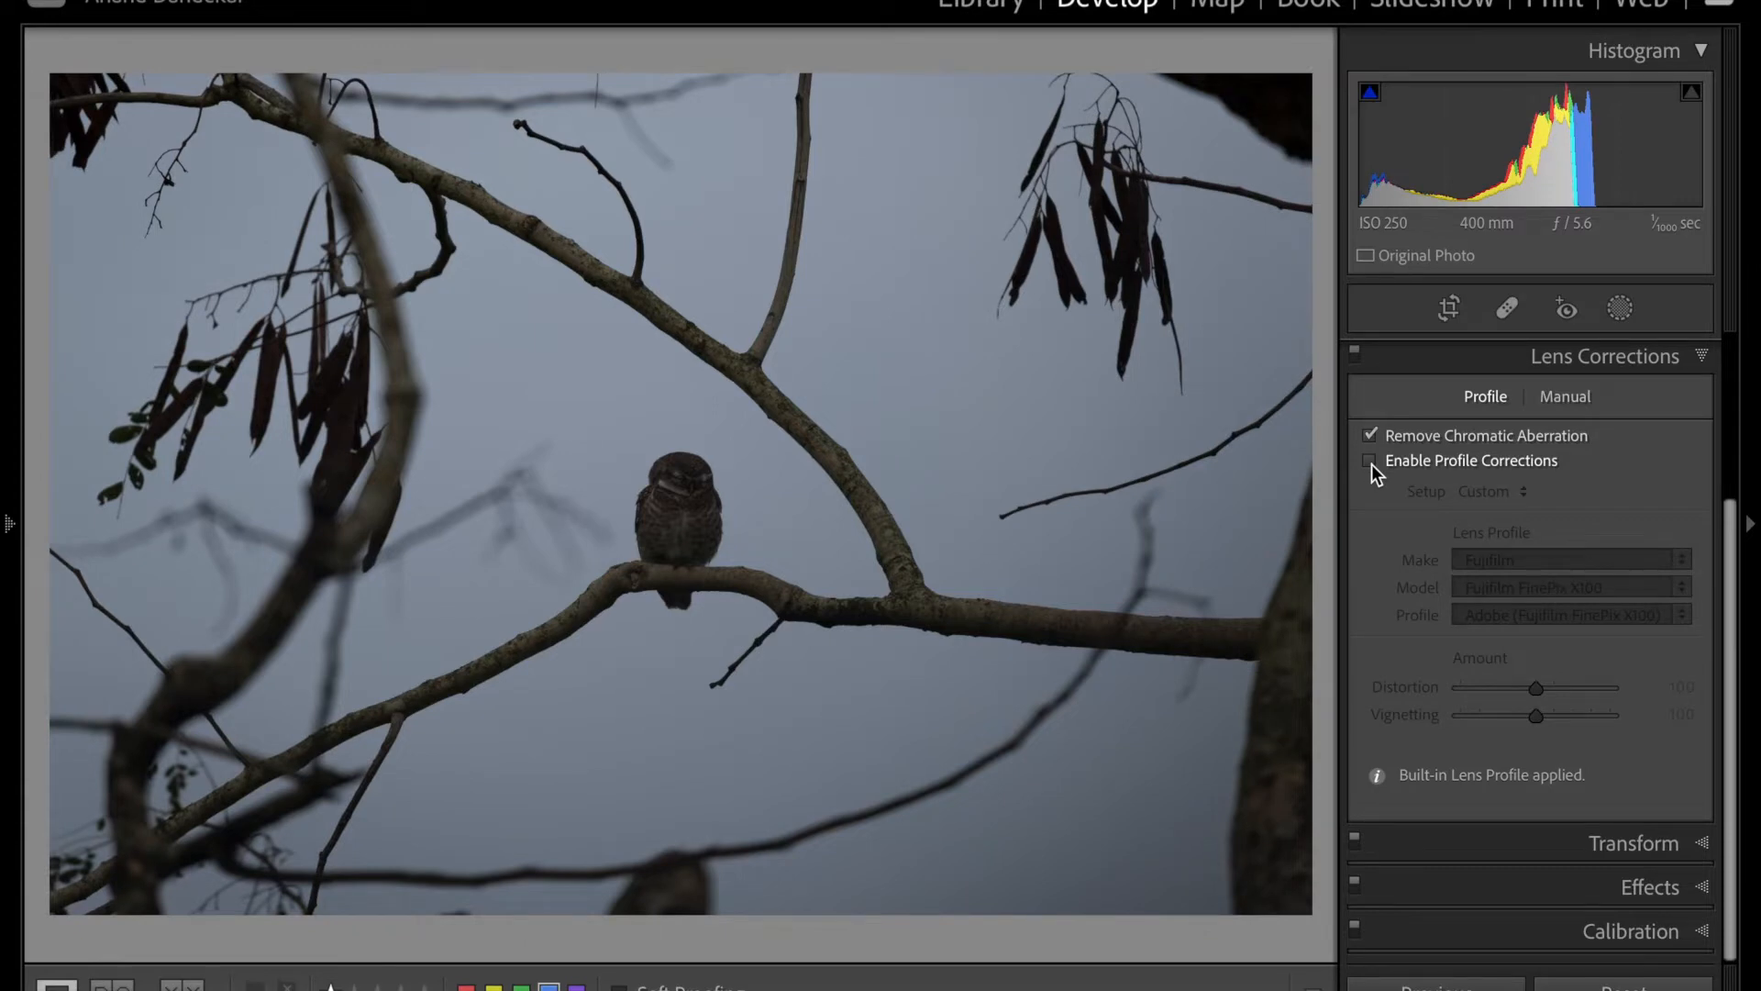
{"action": "left_click", "coordinate": [1372, 465]}
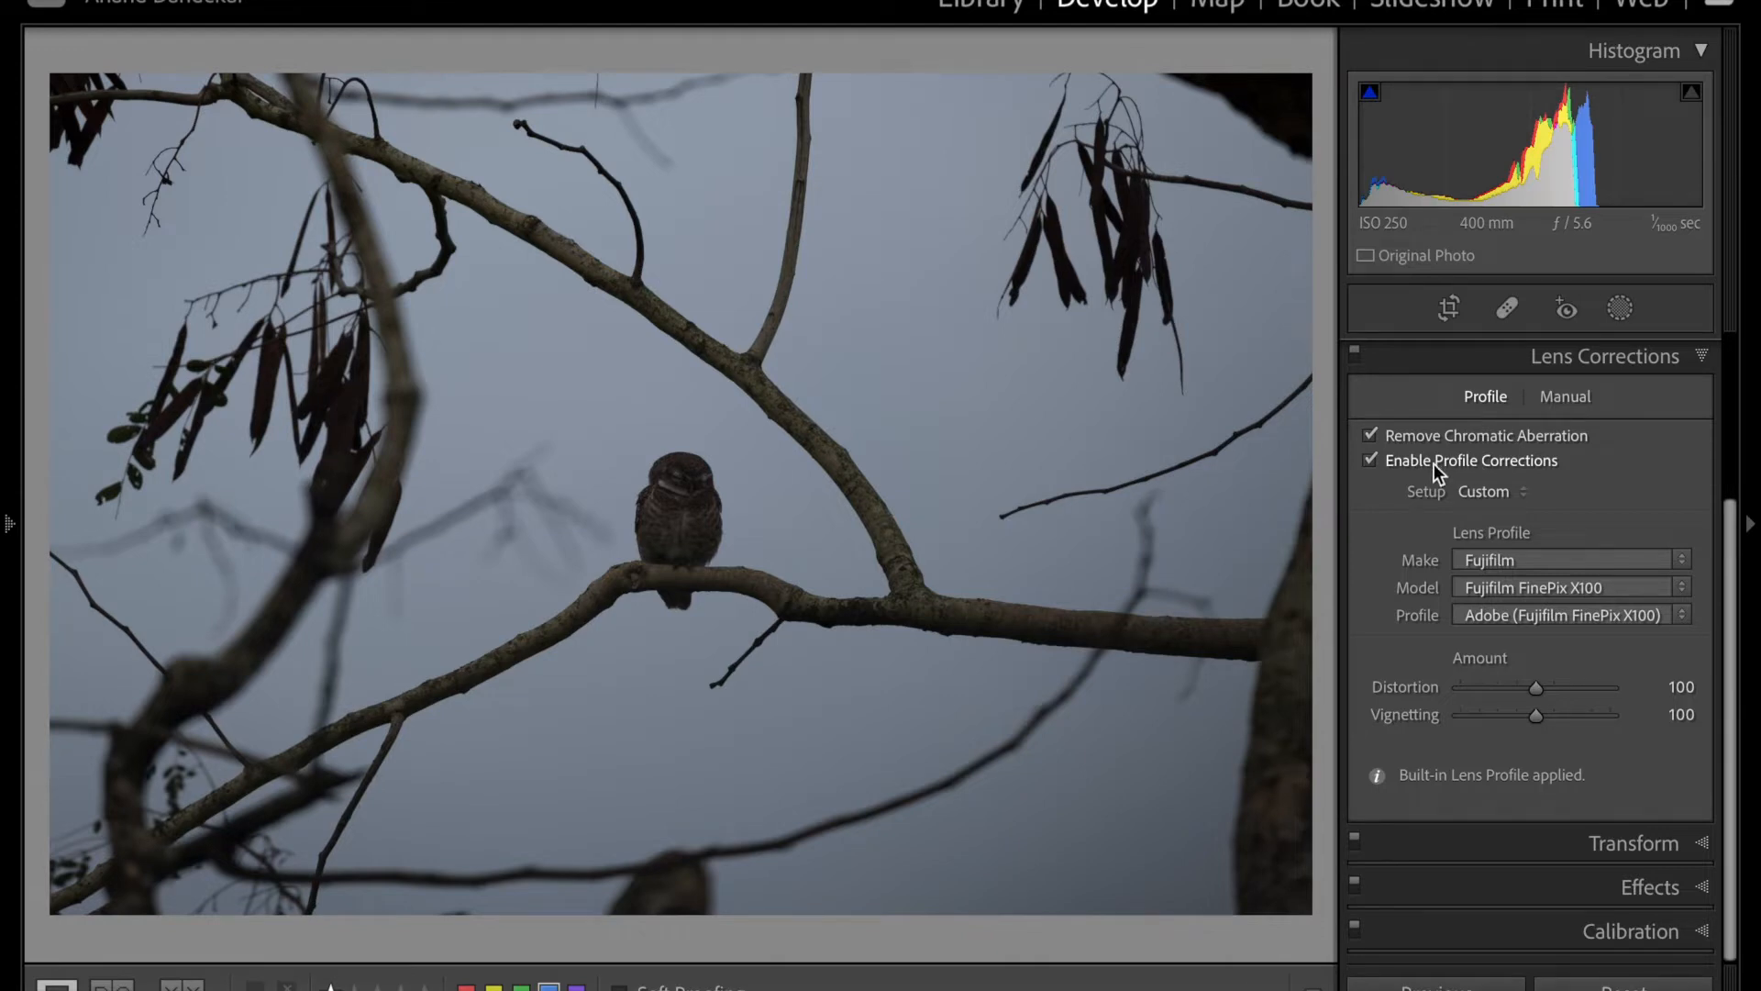
{"action": "left_click", "coordinate": [1676, 362]}
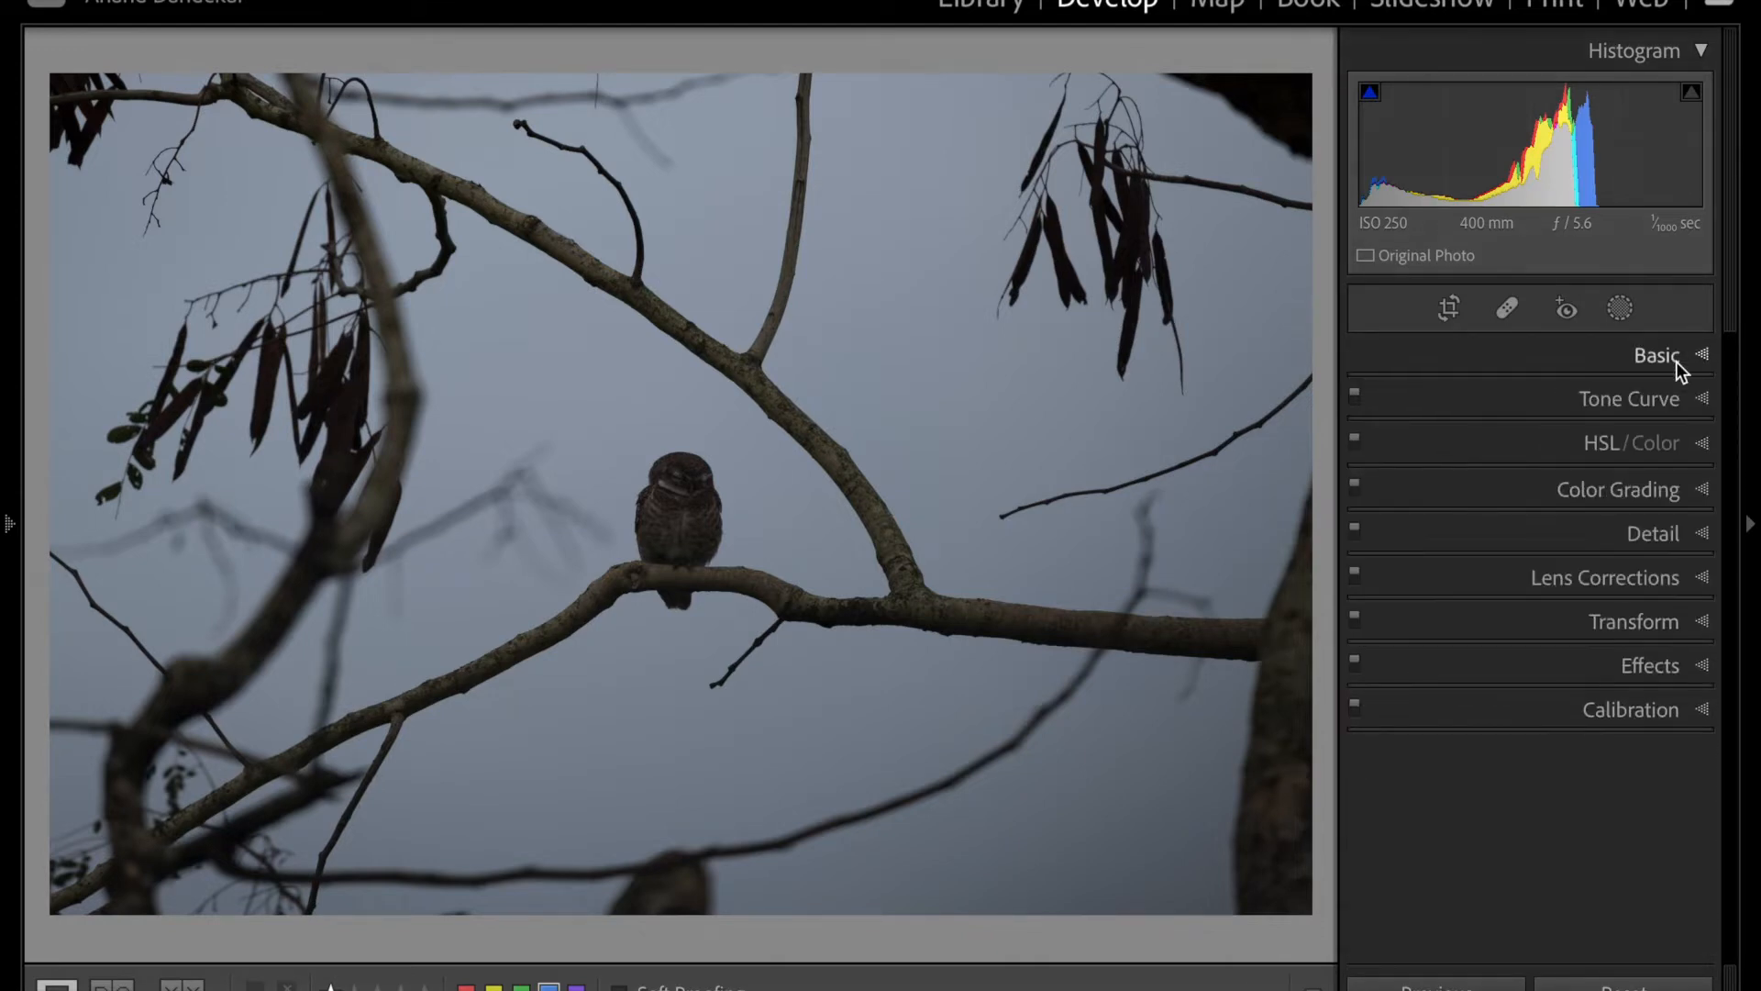
- Crop the photo tightly around the owl and its perch, keeping the original aspect ratio
{"action": "left_click", "coordinate": [1451, 310]}
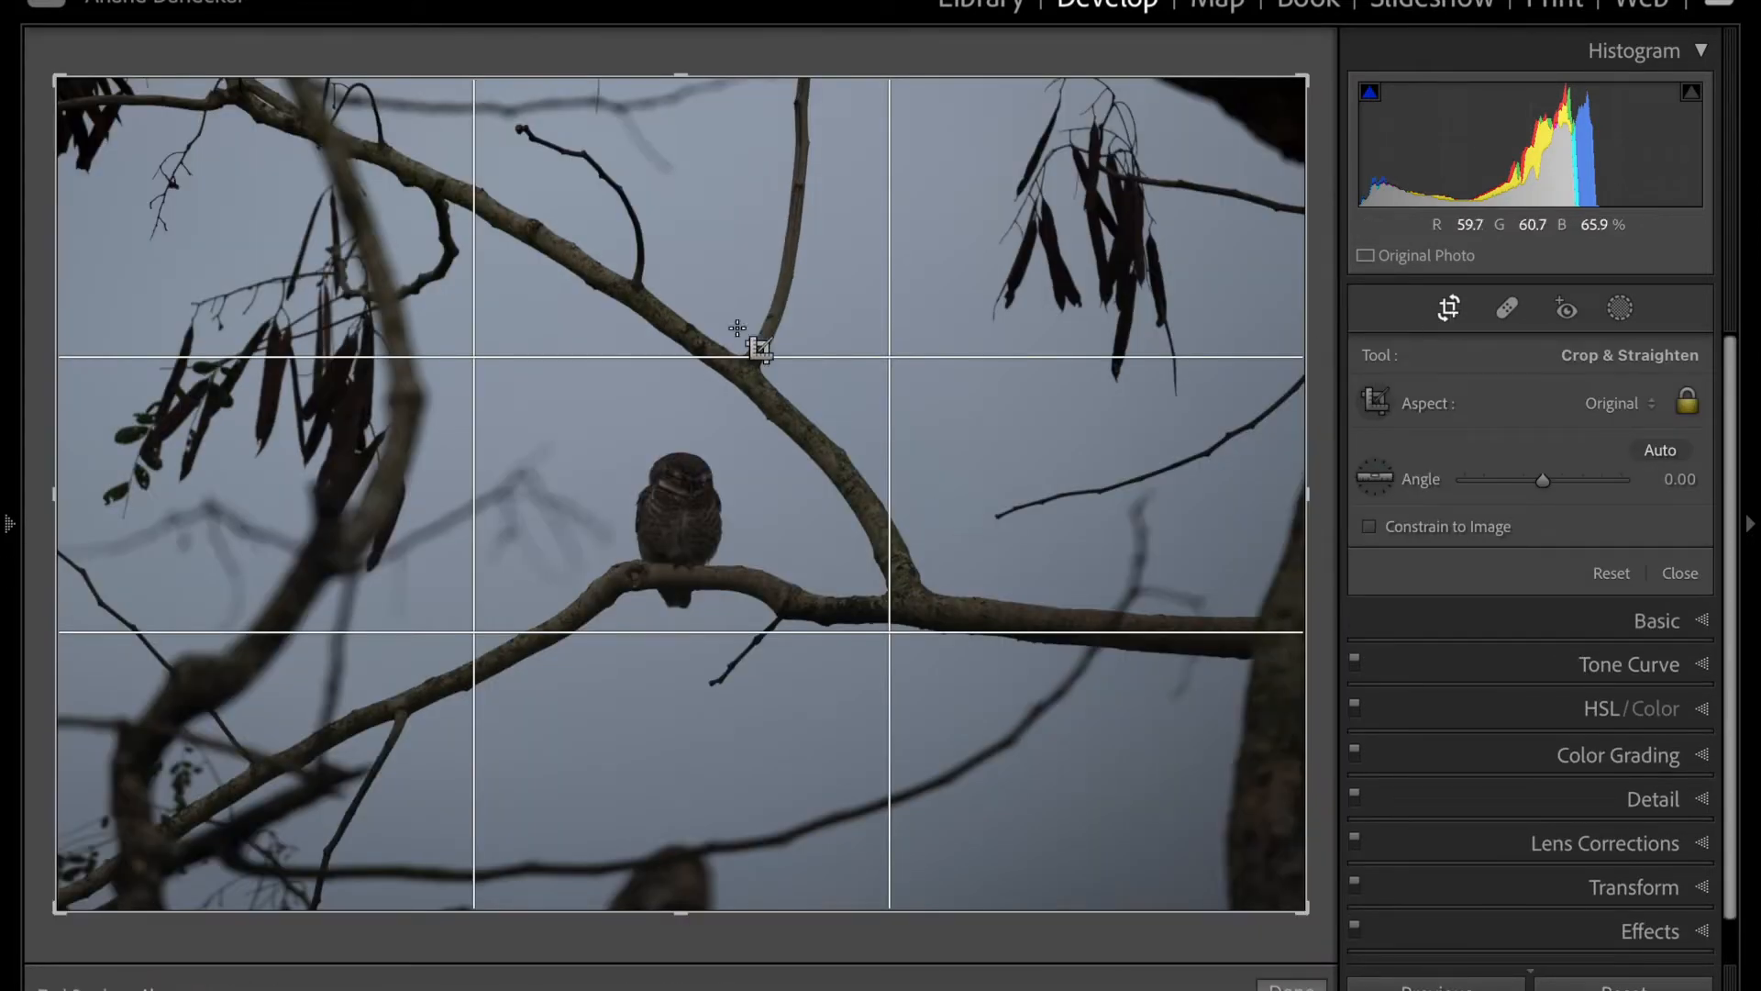
{"action": "left_click_drag", "start_coordinate": [680, 75], "coordinate": [683, 178]}
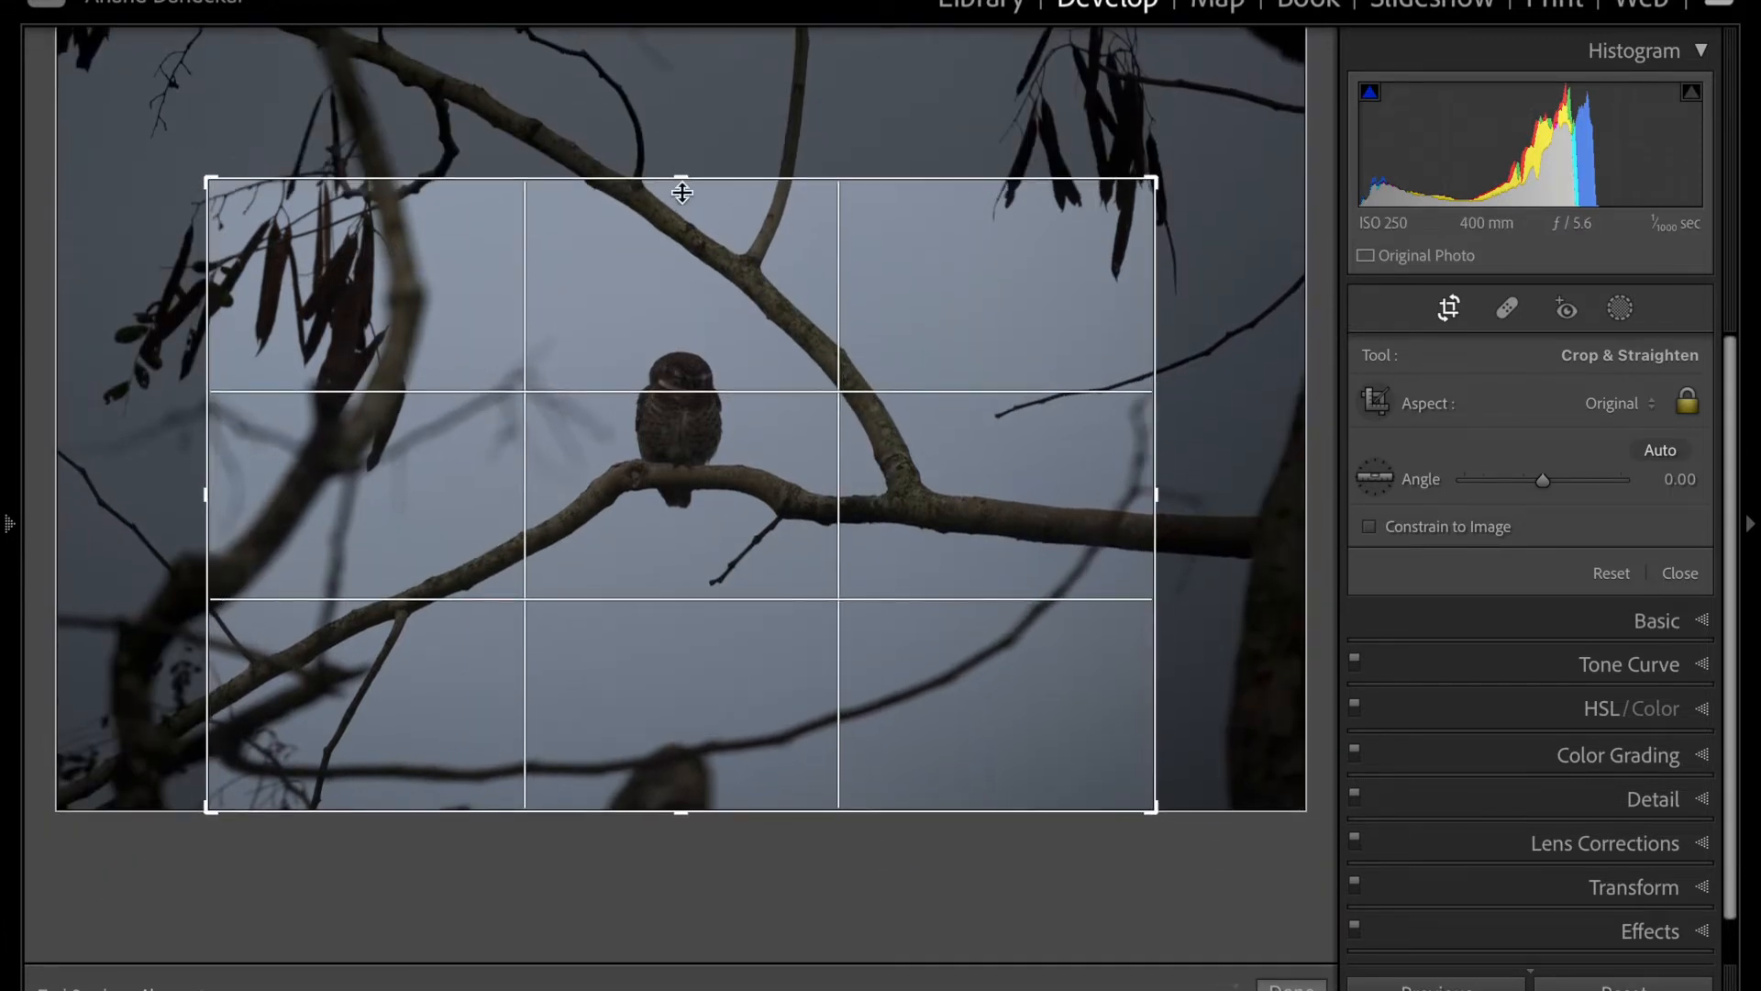
{"action": "left_click_drag", "start_coordinate": [679, 811], "coordinate": [673, 711]}
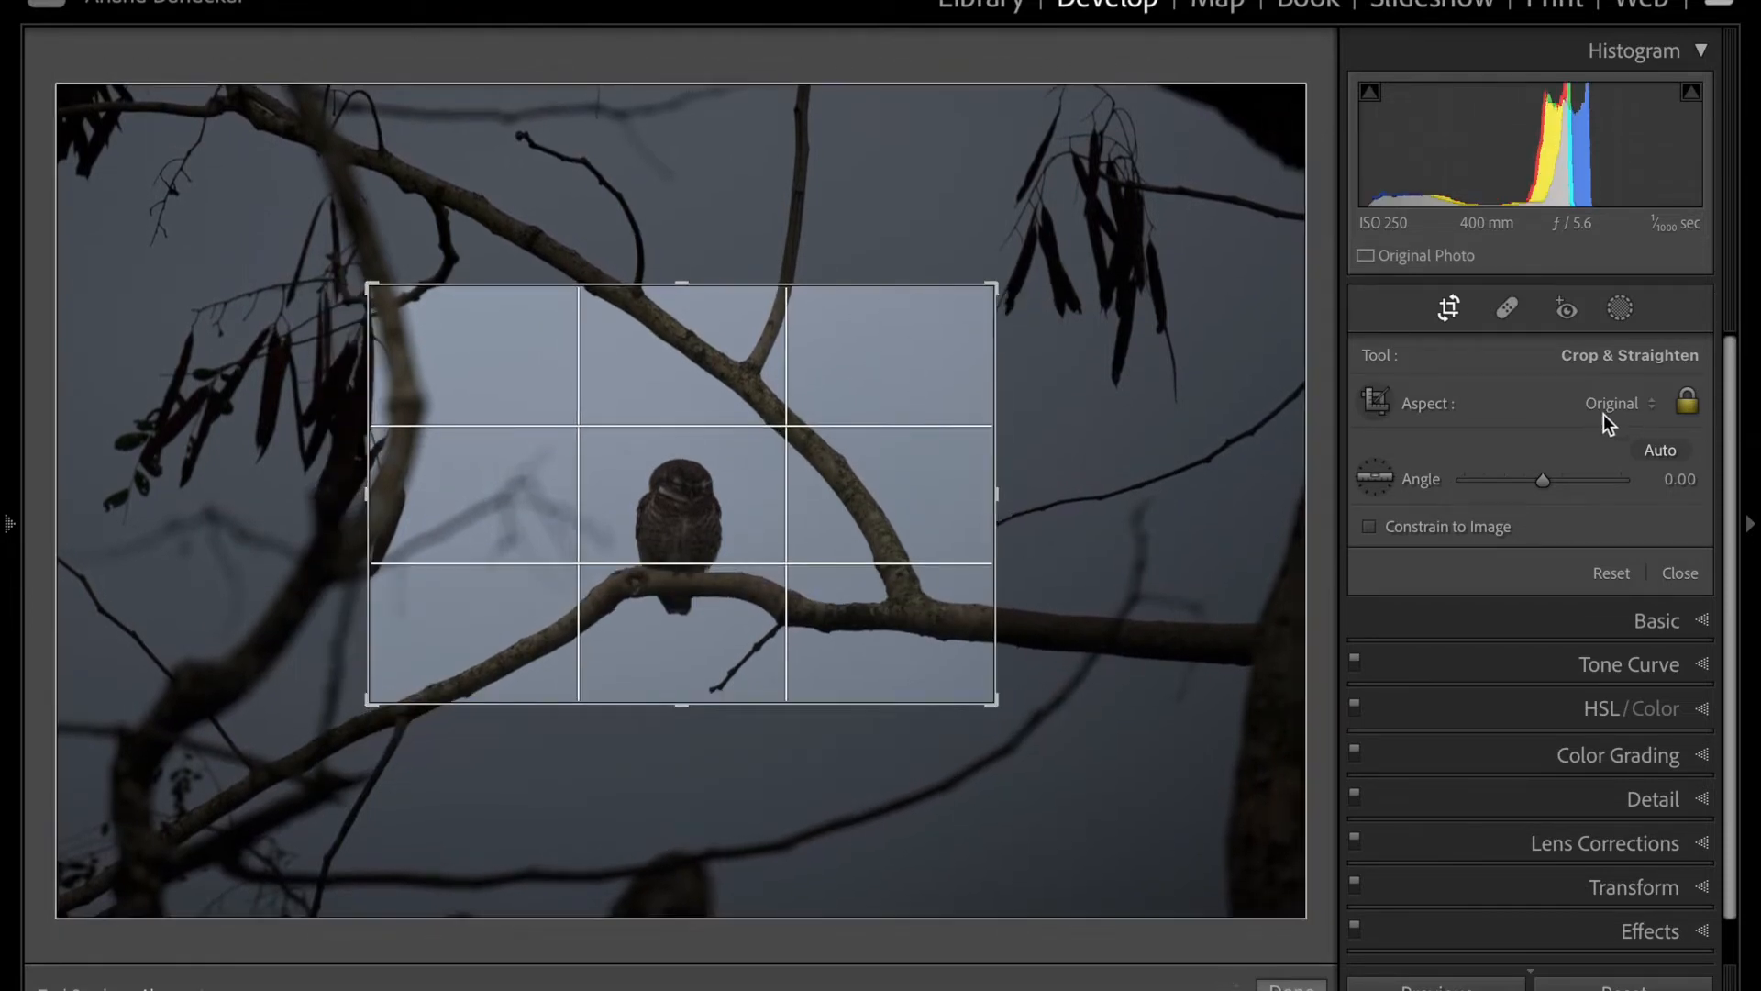
{"action": "left_click_drag", "start_coordinate": [677, 284], "coordinate": [677, 335]}
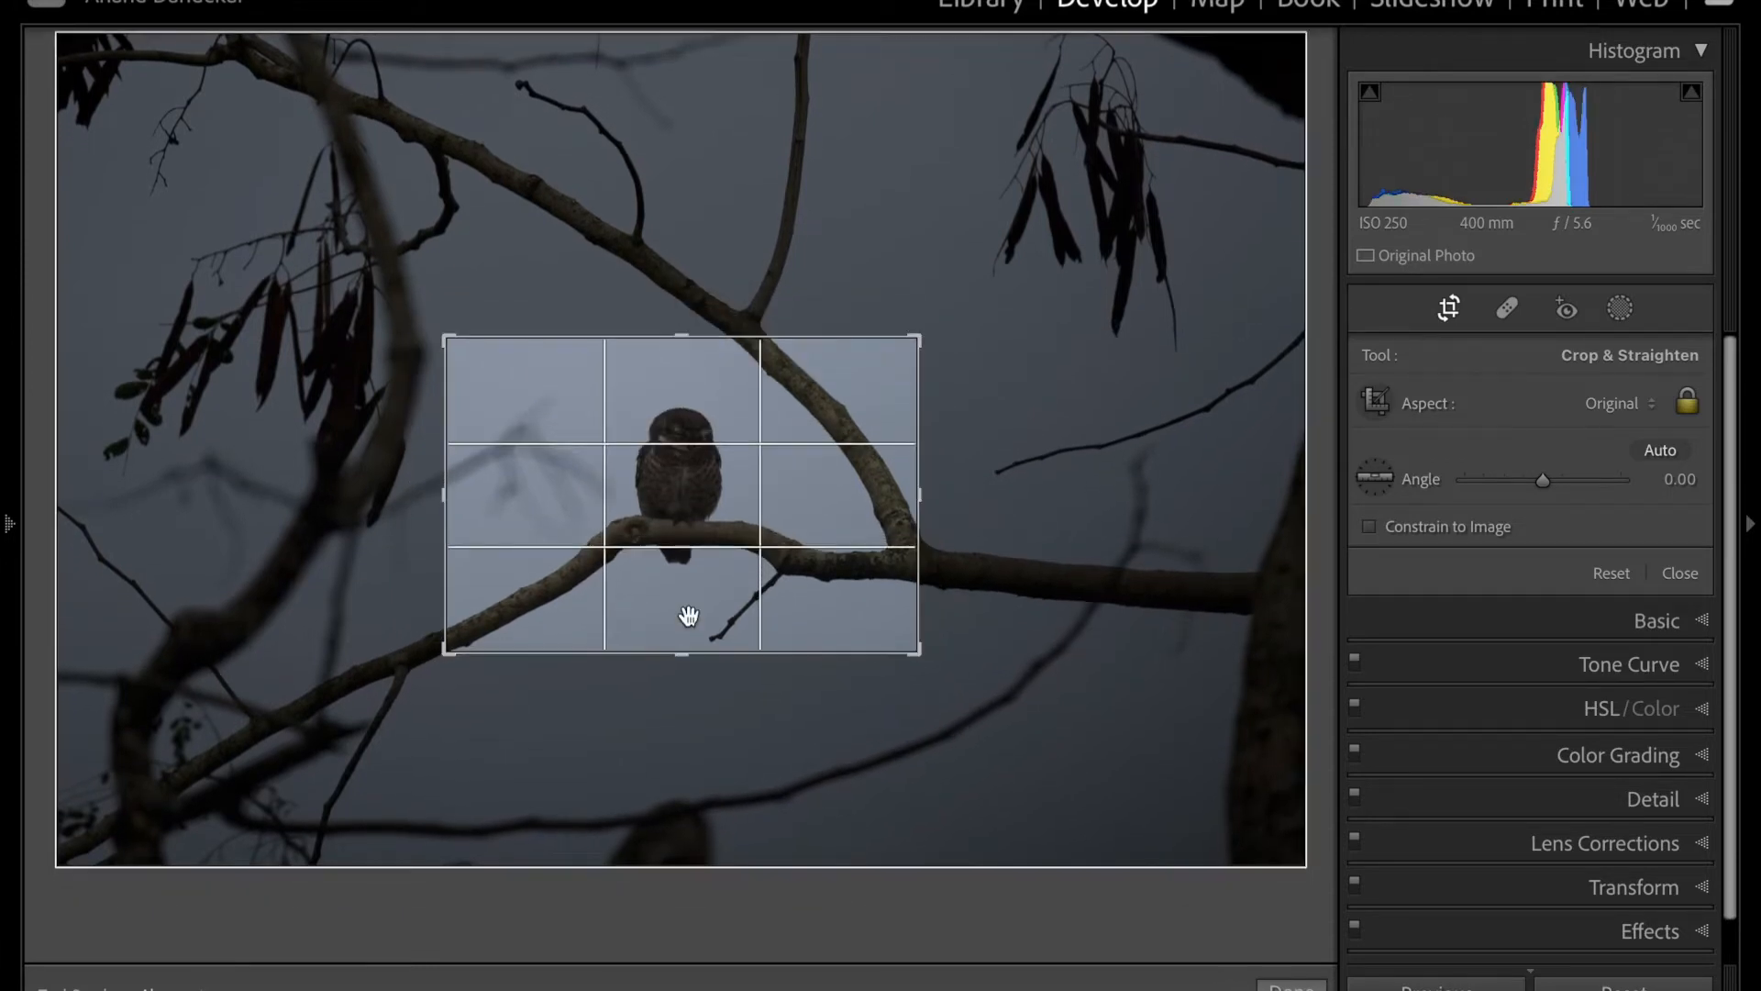
{"action": "left_click_drag", "start_coordinate": [681, 655], "coordinate": [681, 646]}
{"action": "key", "text": "Return"}
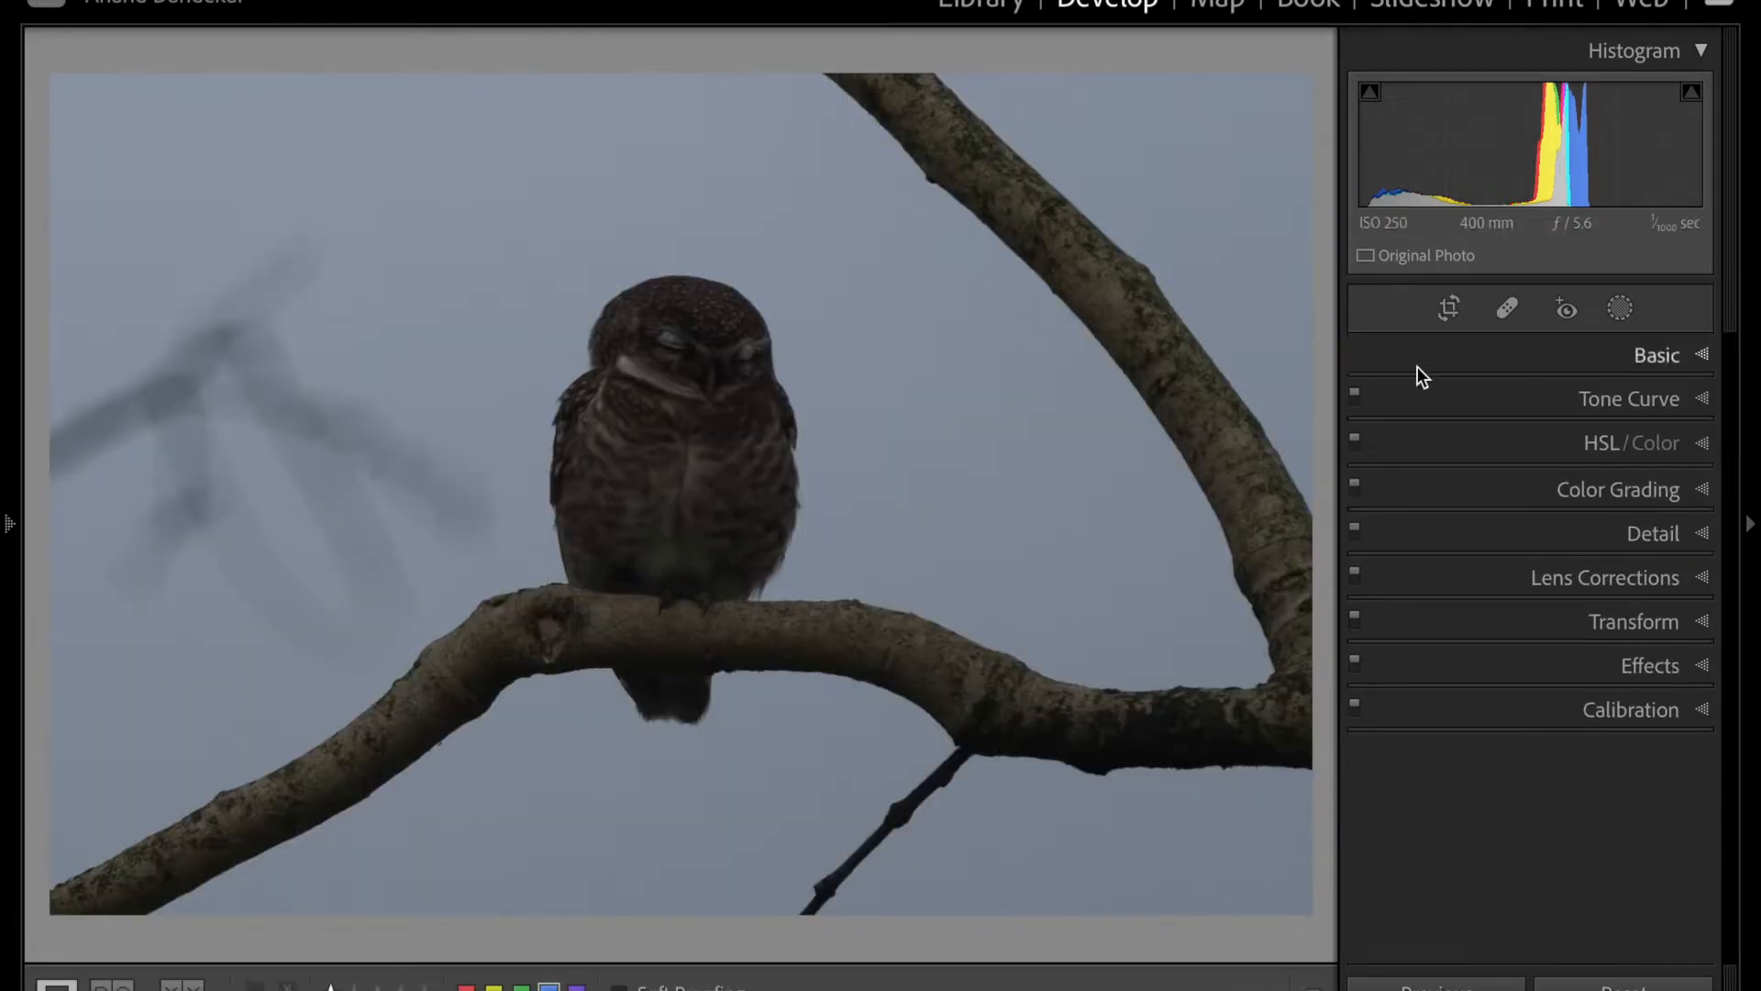
- Enlarge the crop slightly to leave more room around the owl and include the small twig below the branch
{"action": "left_click", "coordinate": [1451, 307]}
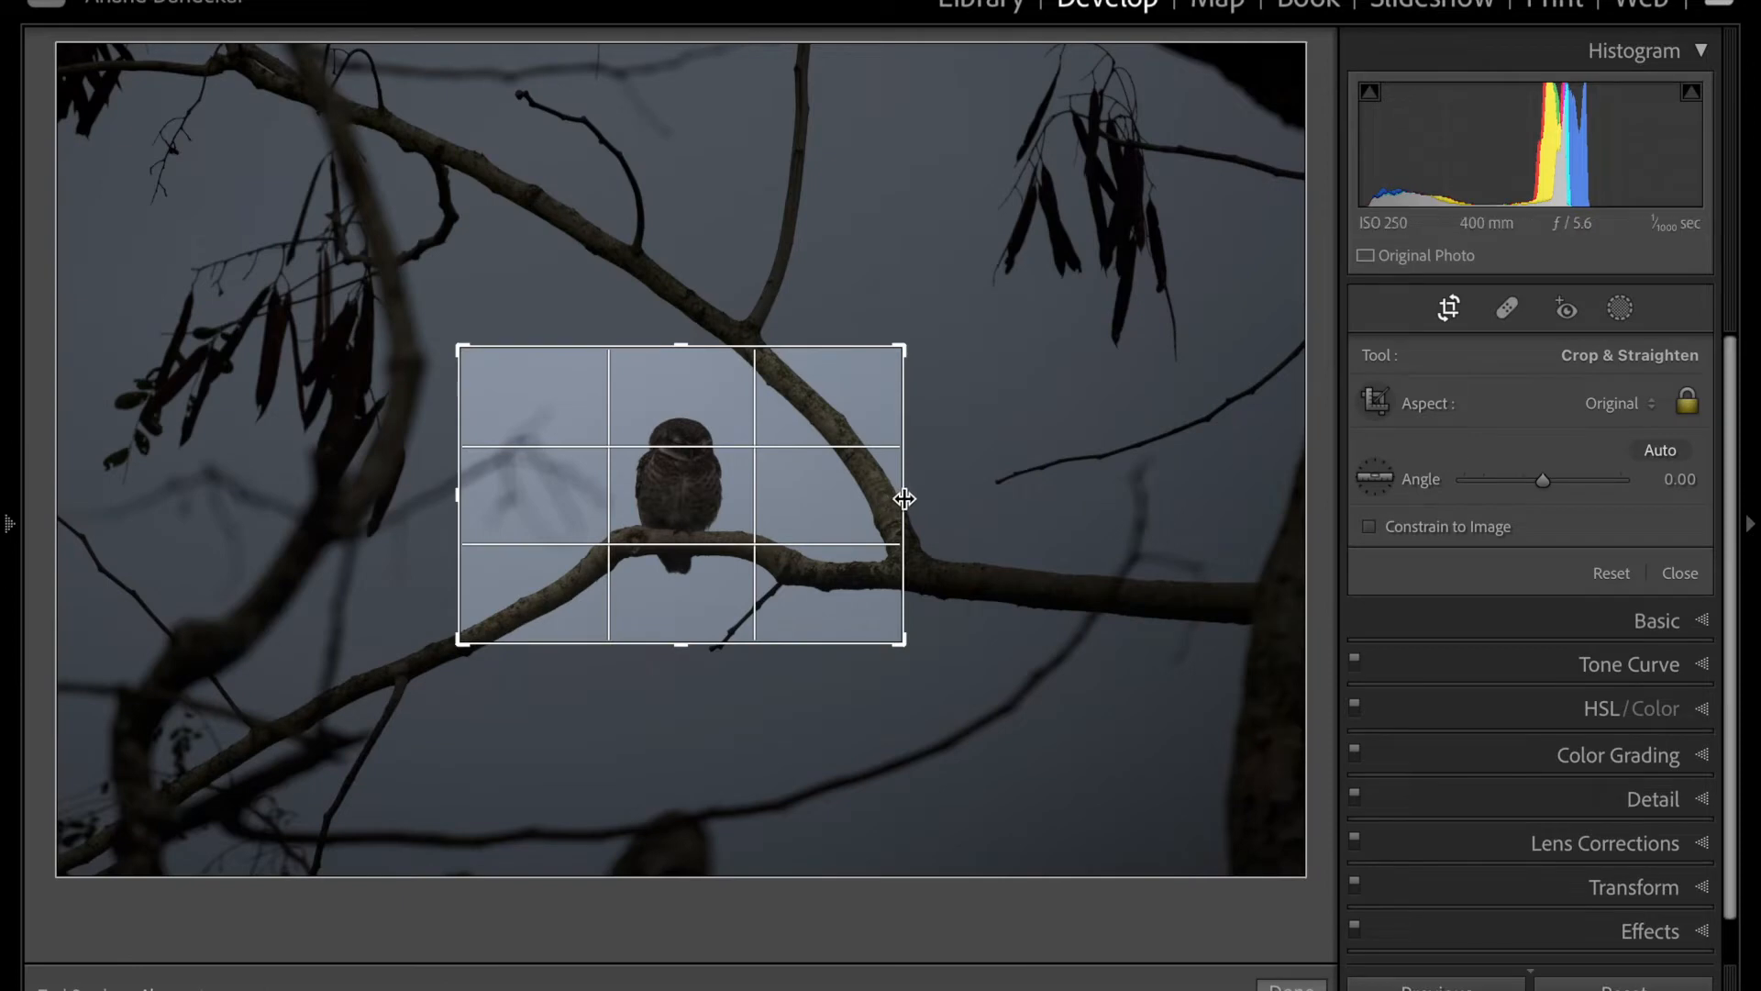
{"action": "left_click_drag", "start_coordinate": [904, 499], "coordinate": [918, 501]}
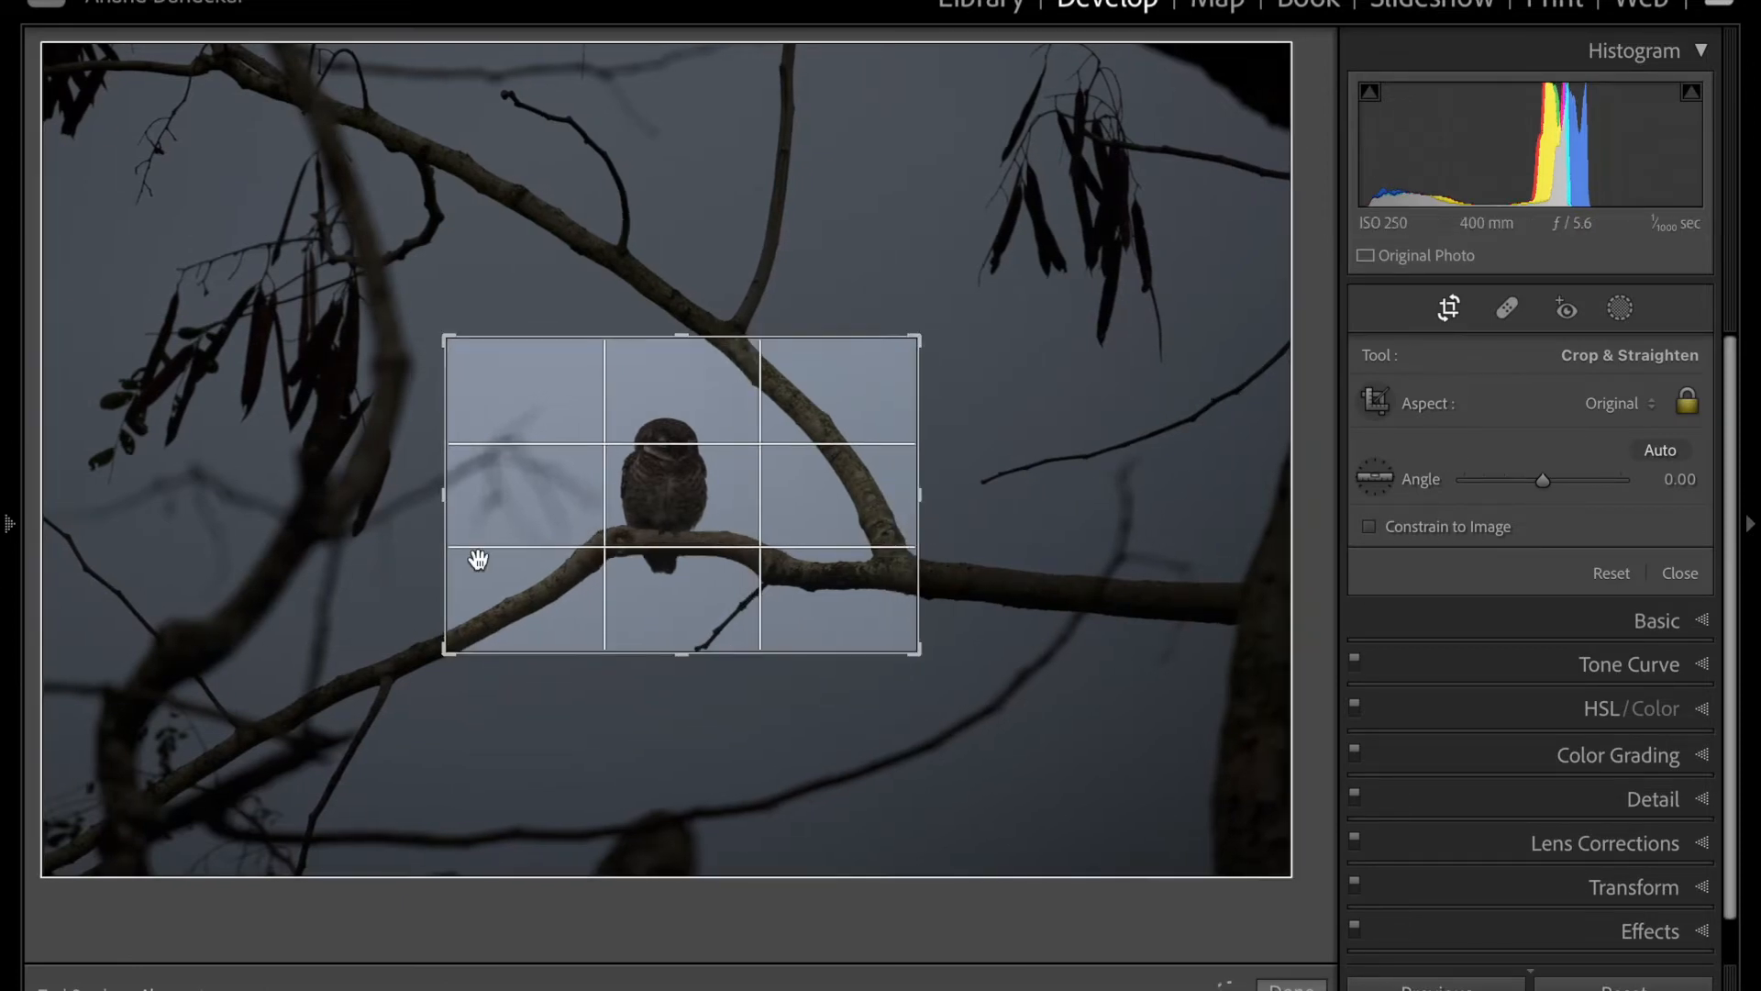
{"action": "left_click_drag", "start_coordinate": [448, 492], "coordinate": [428, 492]}
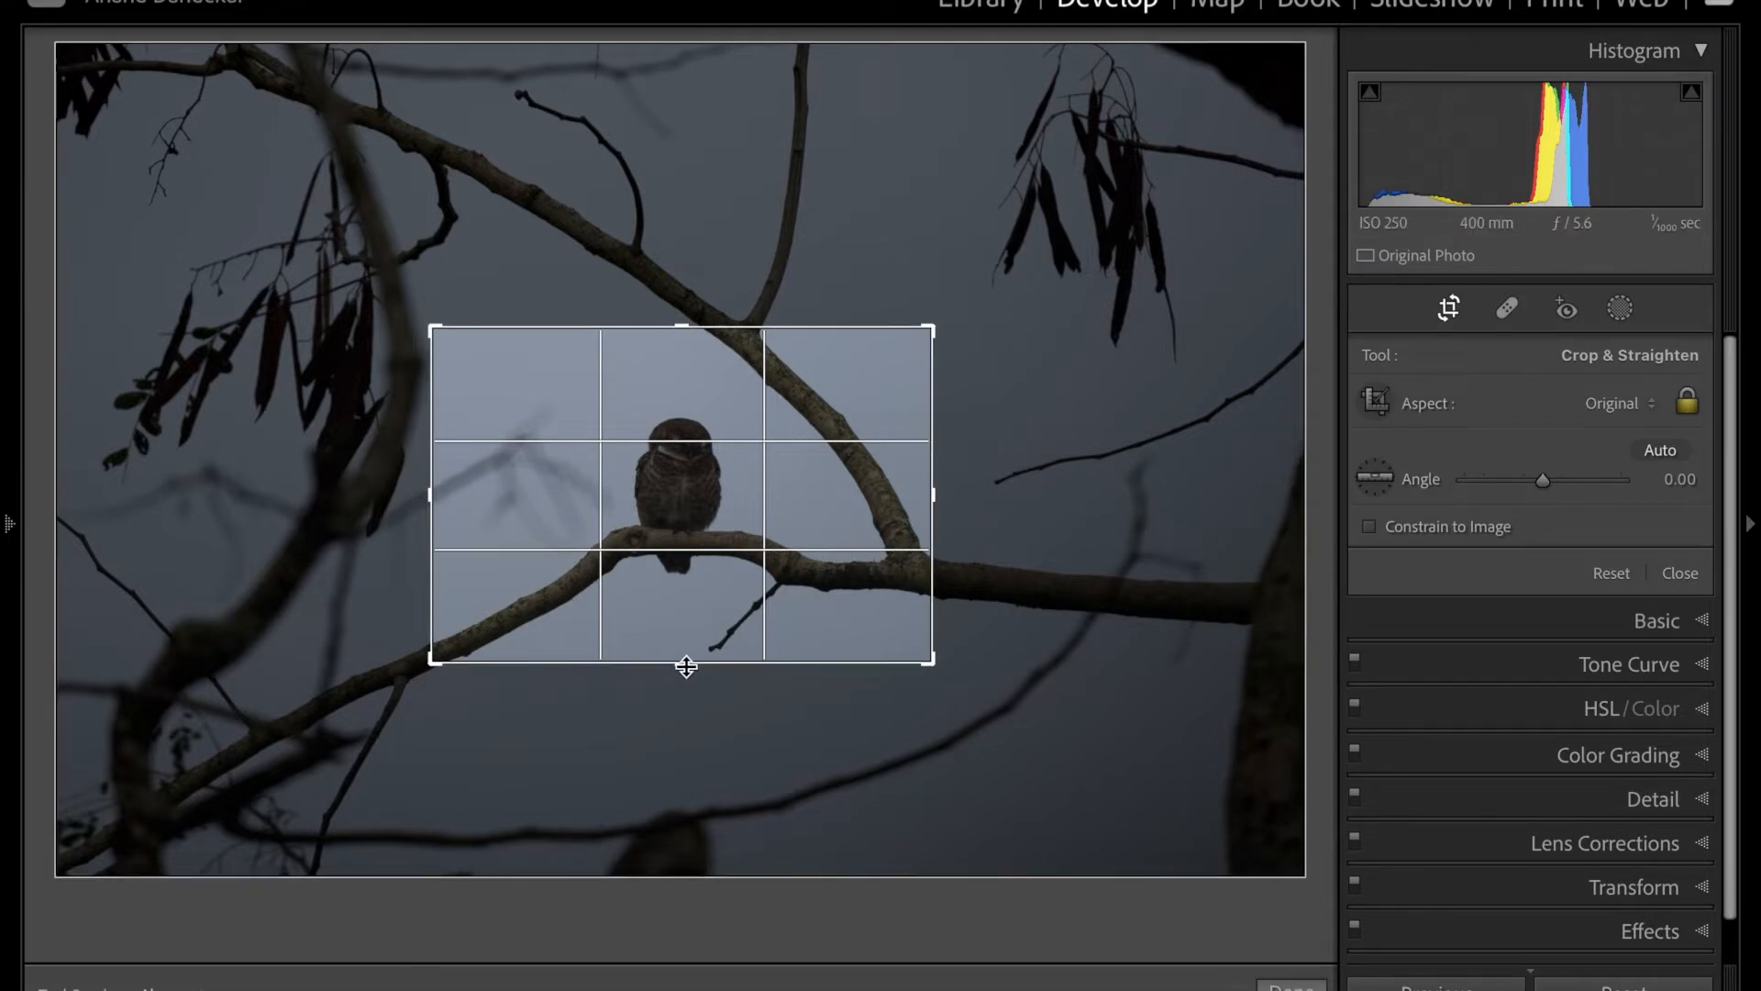
{"action": "left_click_drag", "start_coordinate": [687, 324], "coordinate": [688, 327]}
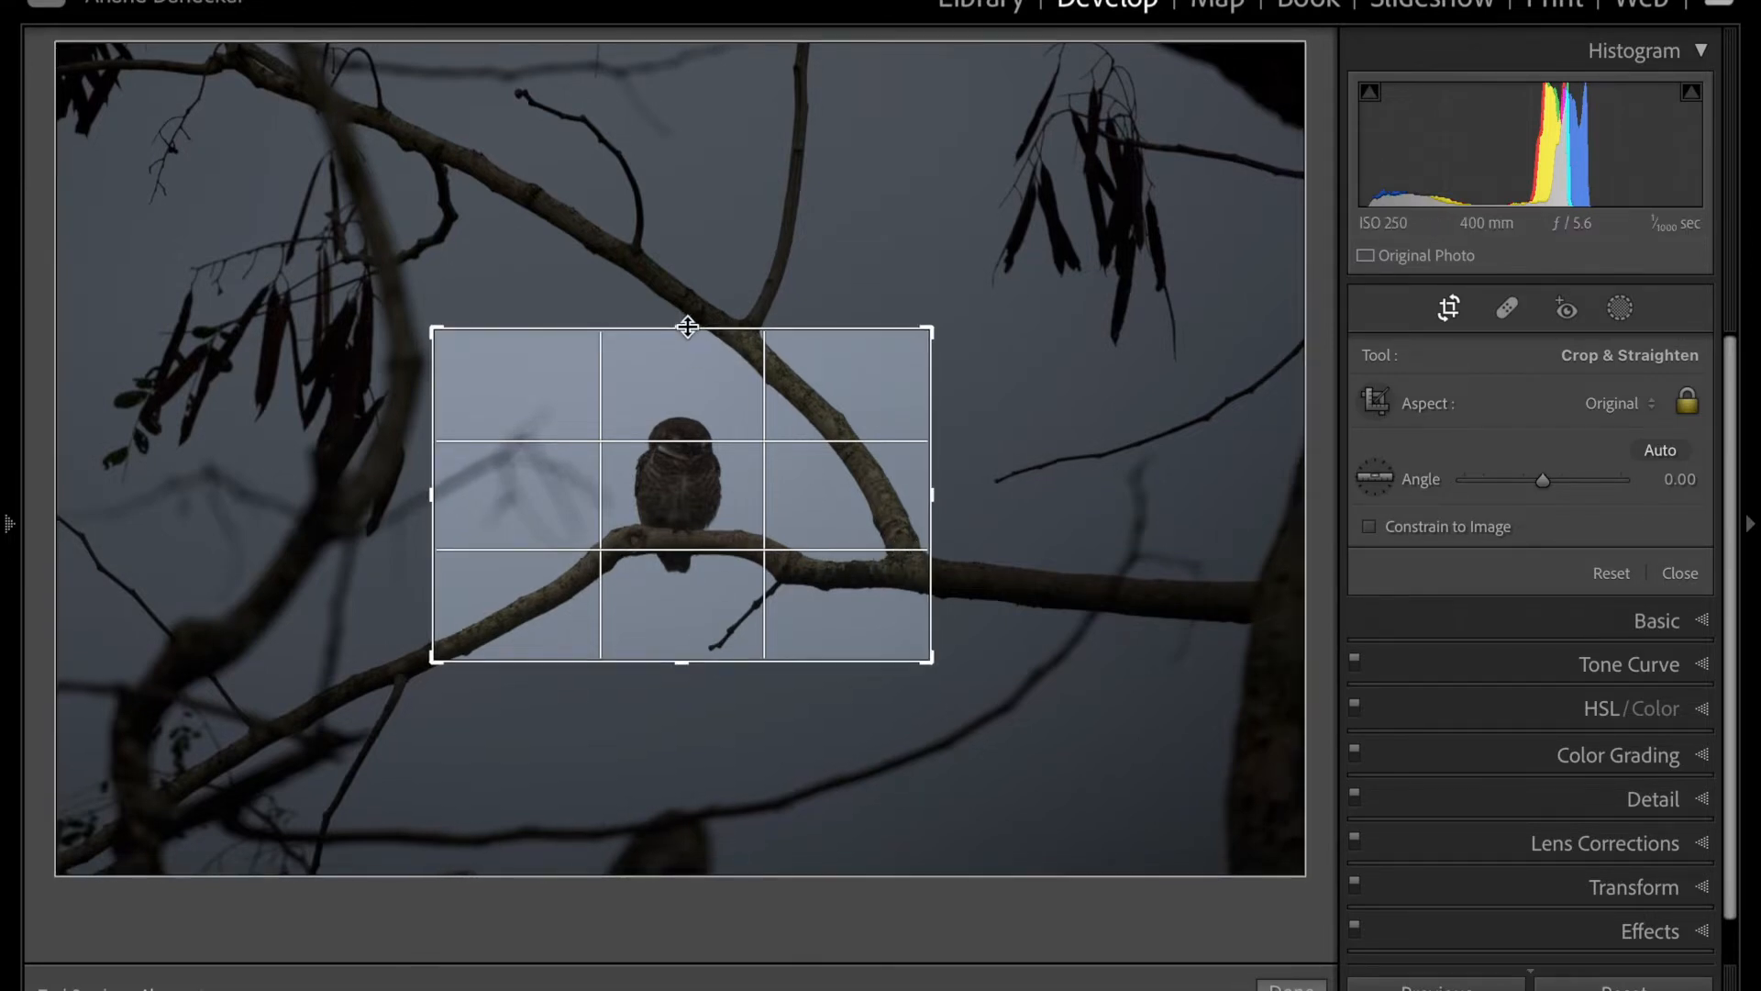
{"action": "key", "text": "Return"}
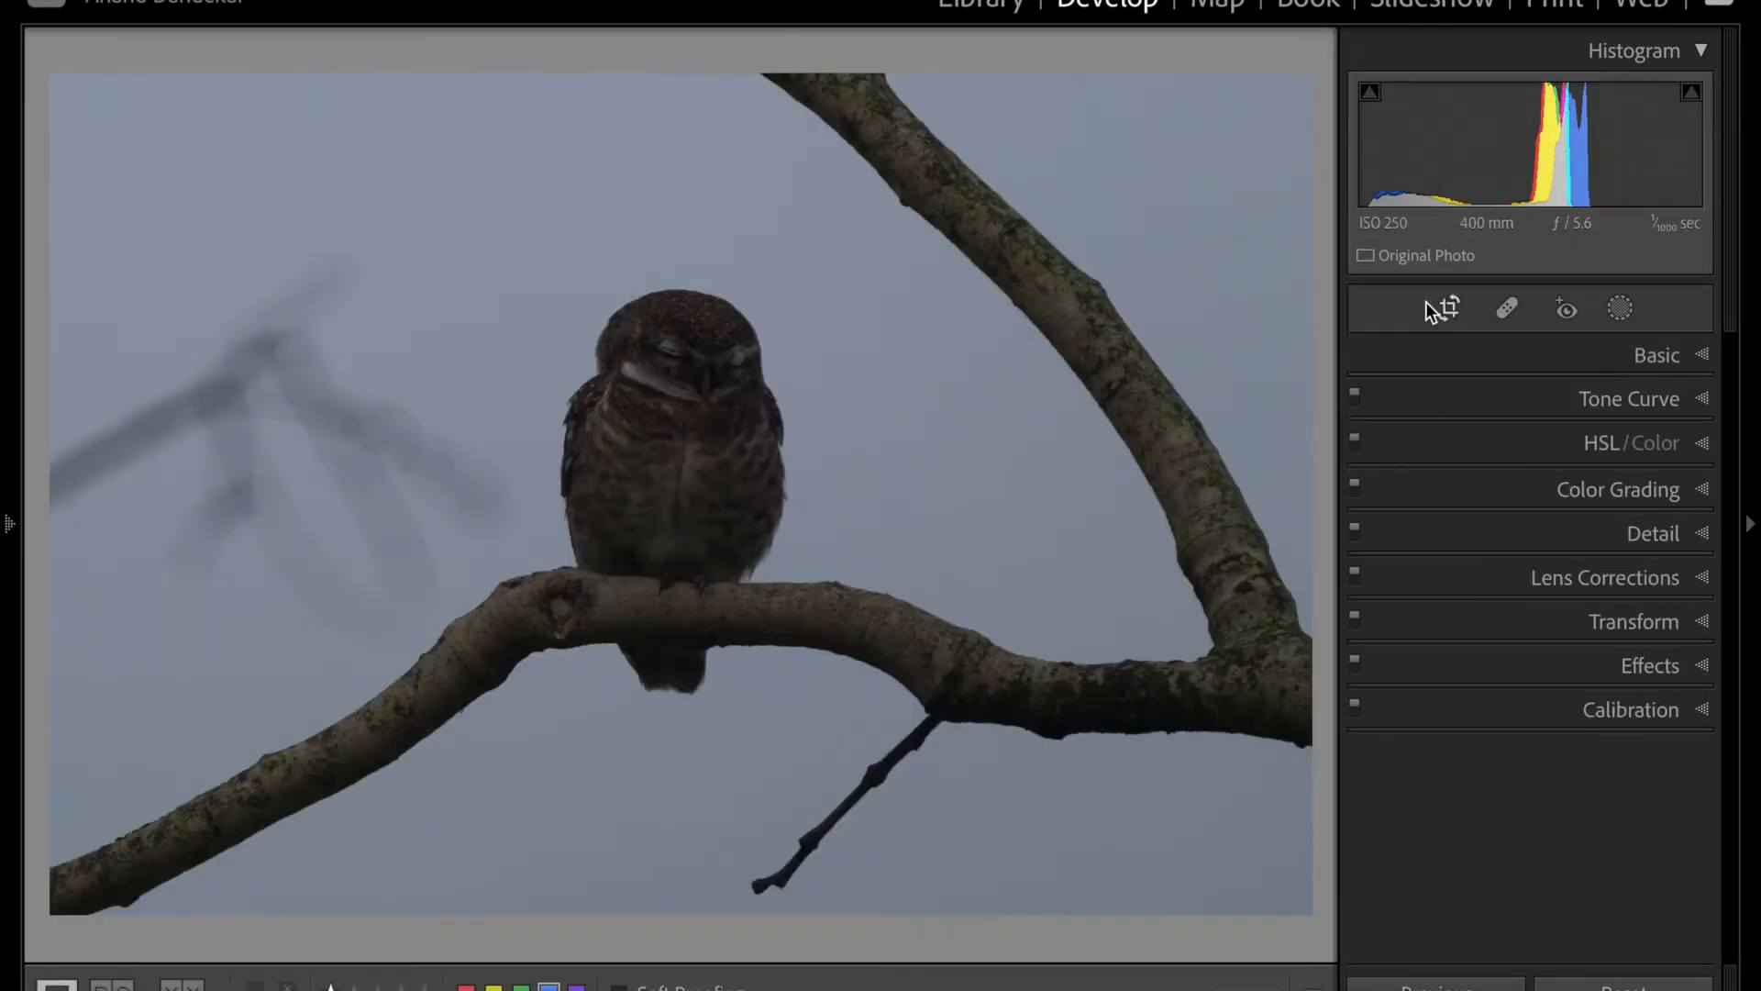
{"action": "left_click", "coordinate": [1451, 308]}
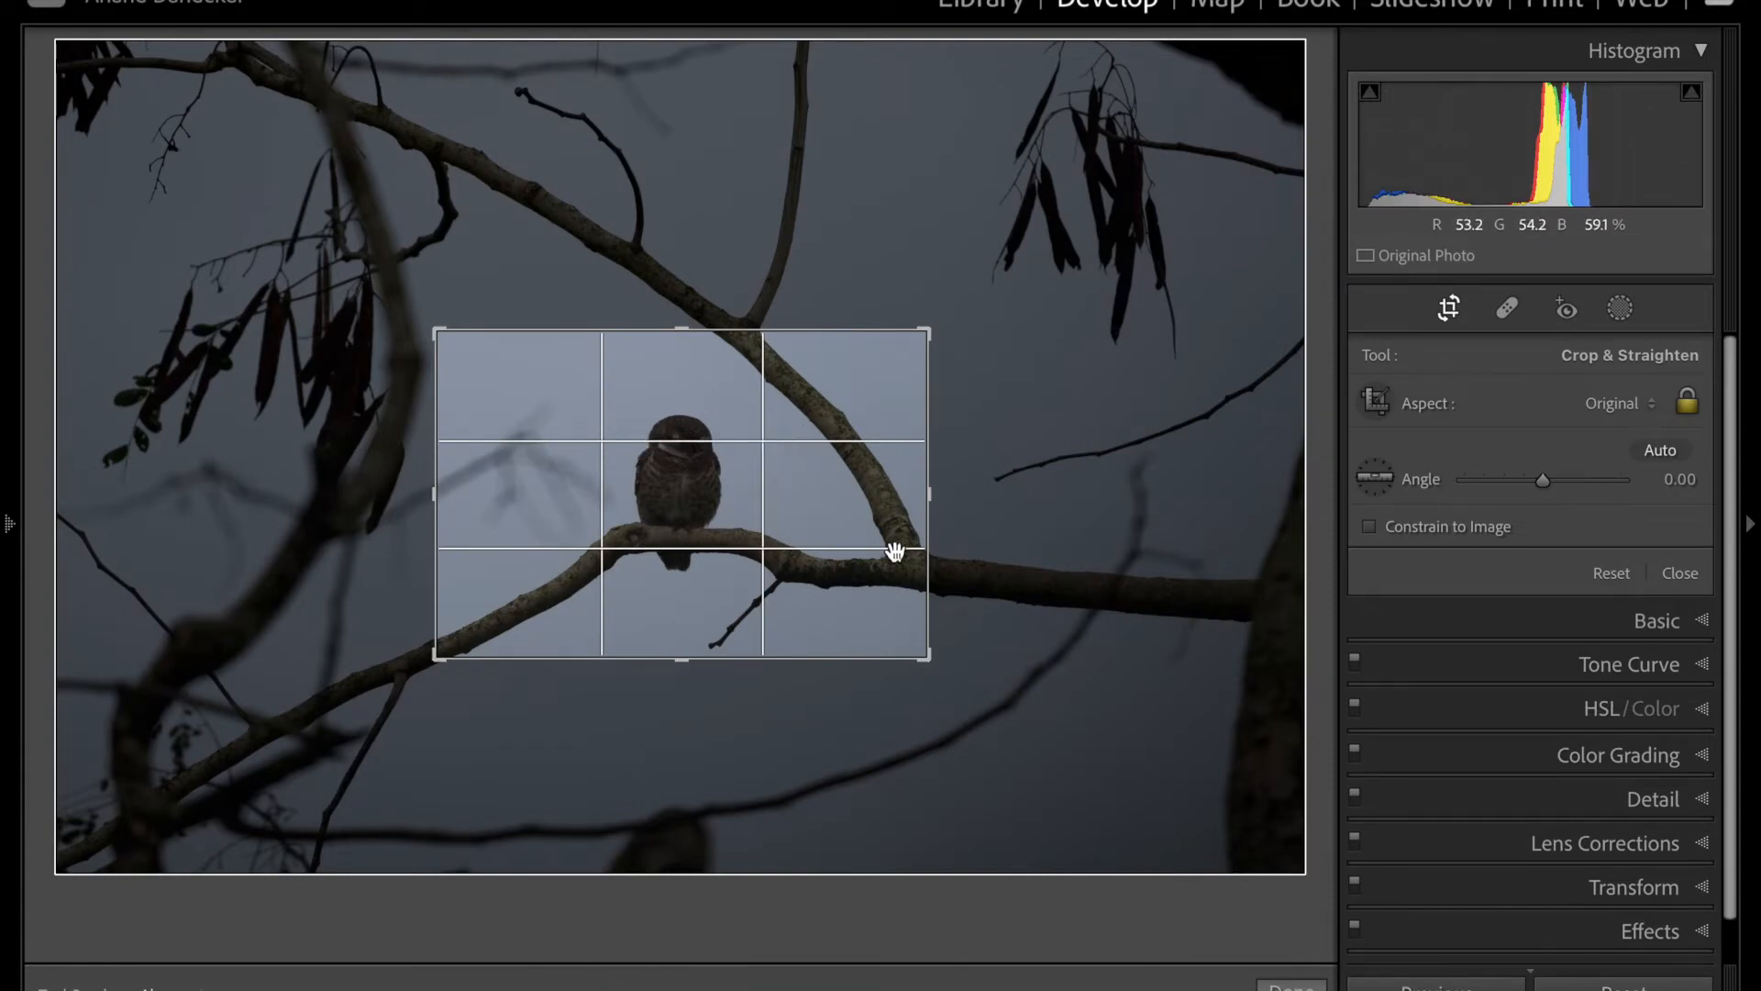
{"action": "double_click", "coordinate": [731, 482]}
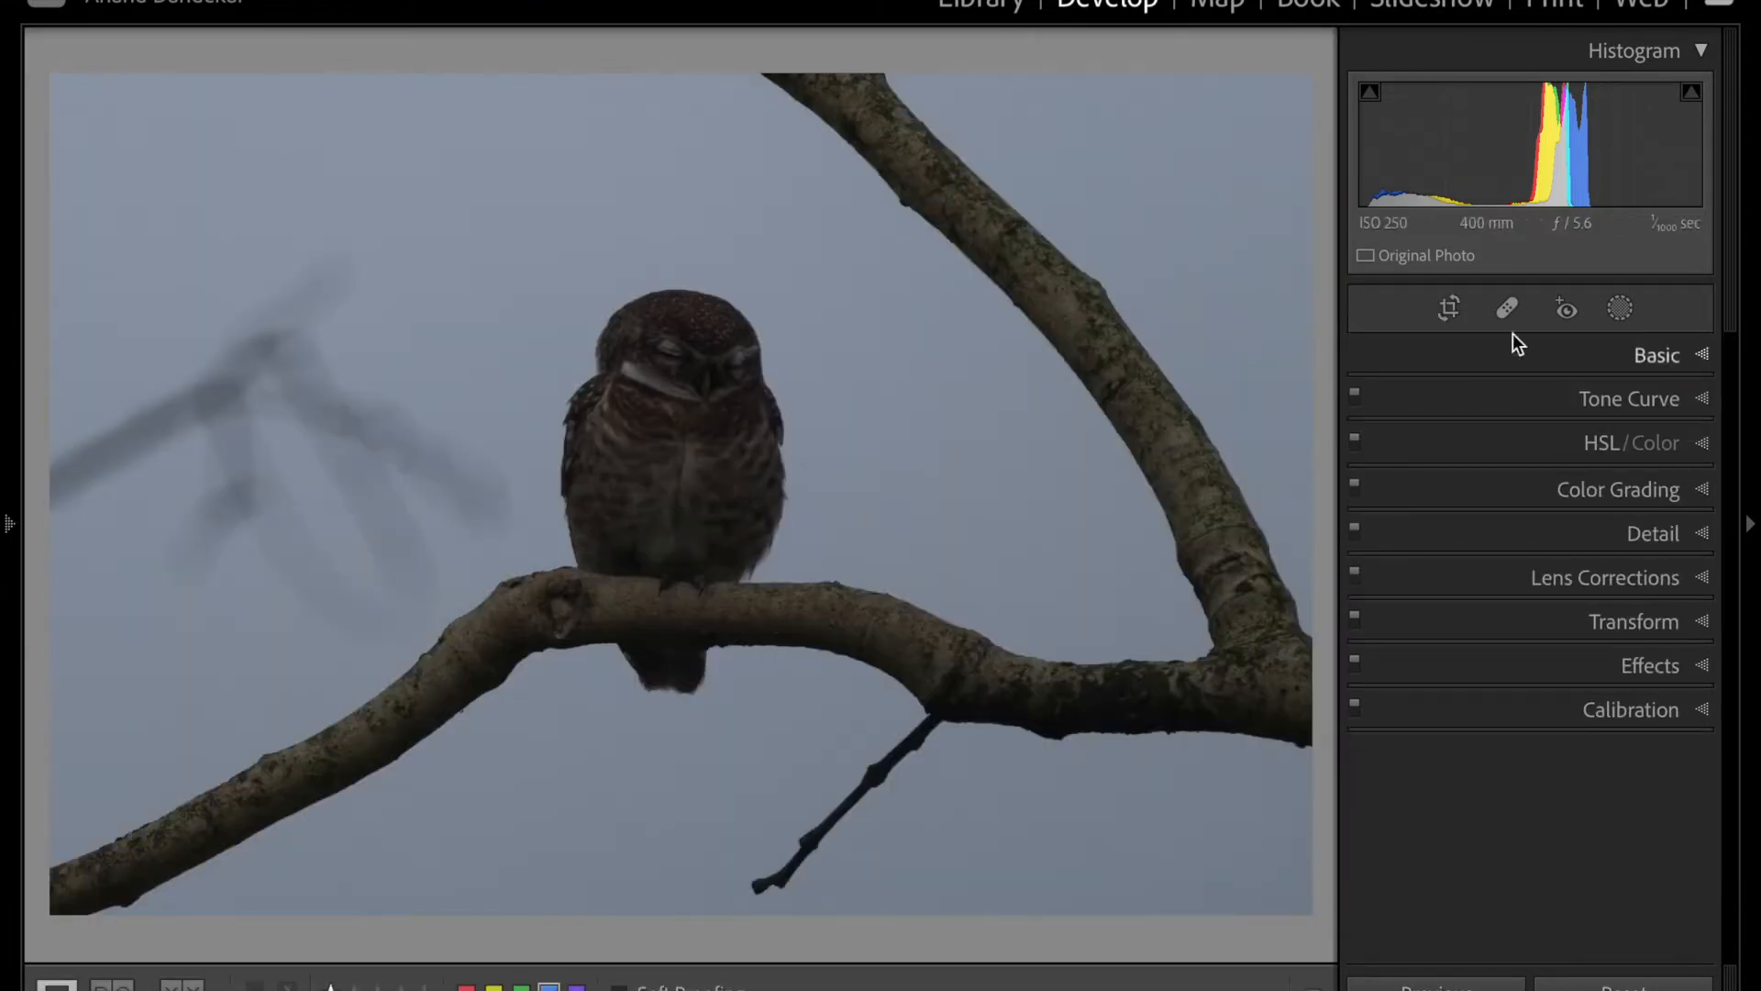
- Compare the Adobe Color, Adobe Vivid and Adobe Landscape profiles on the owl photo and apply Adobe Landscape
{"action": "left_click", "coordinate": [1671, 357]}
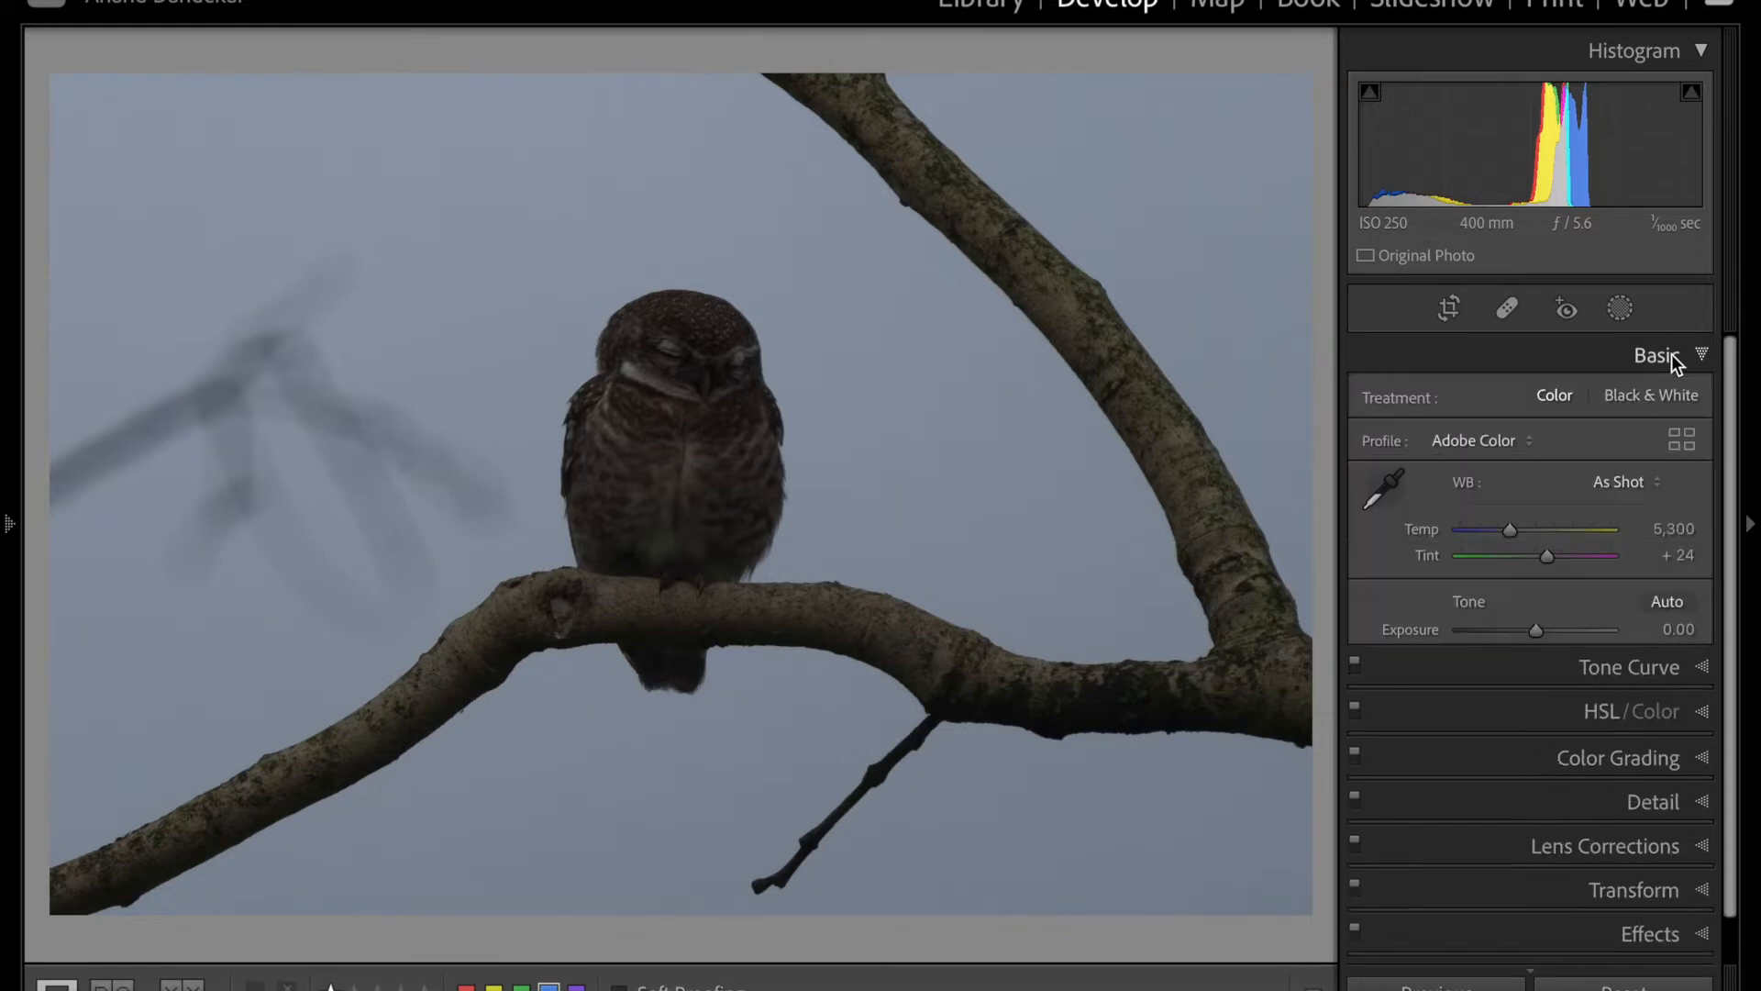
{"action": "left_click", "coordinate": [1515, 438]}
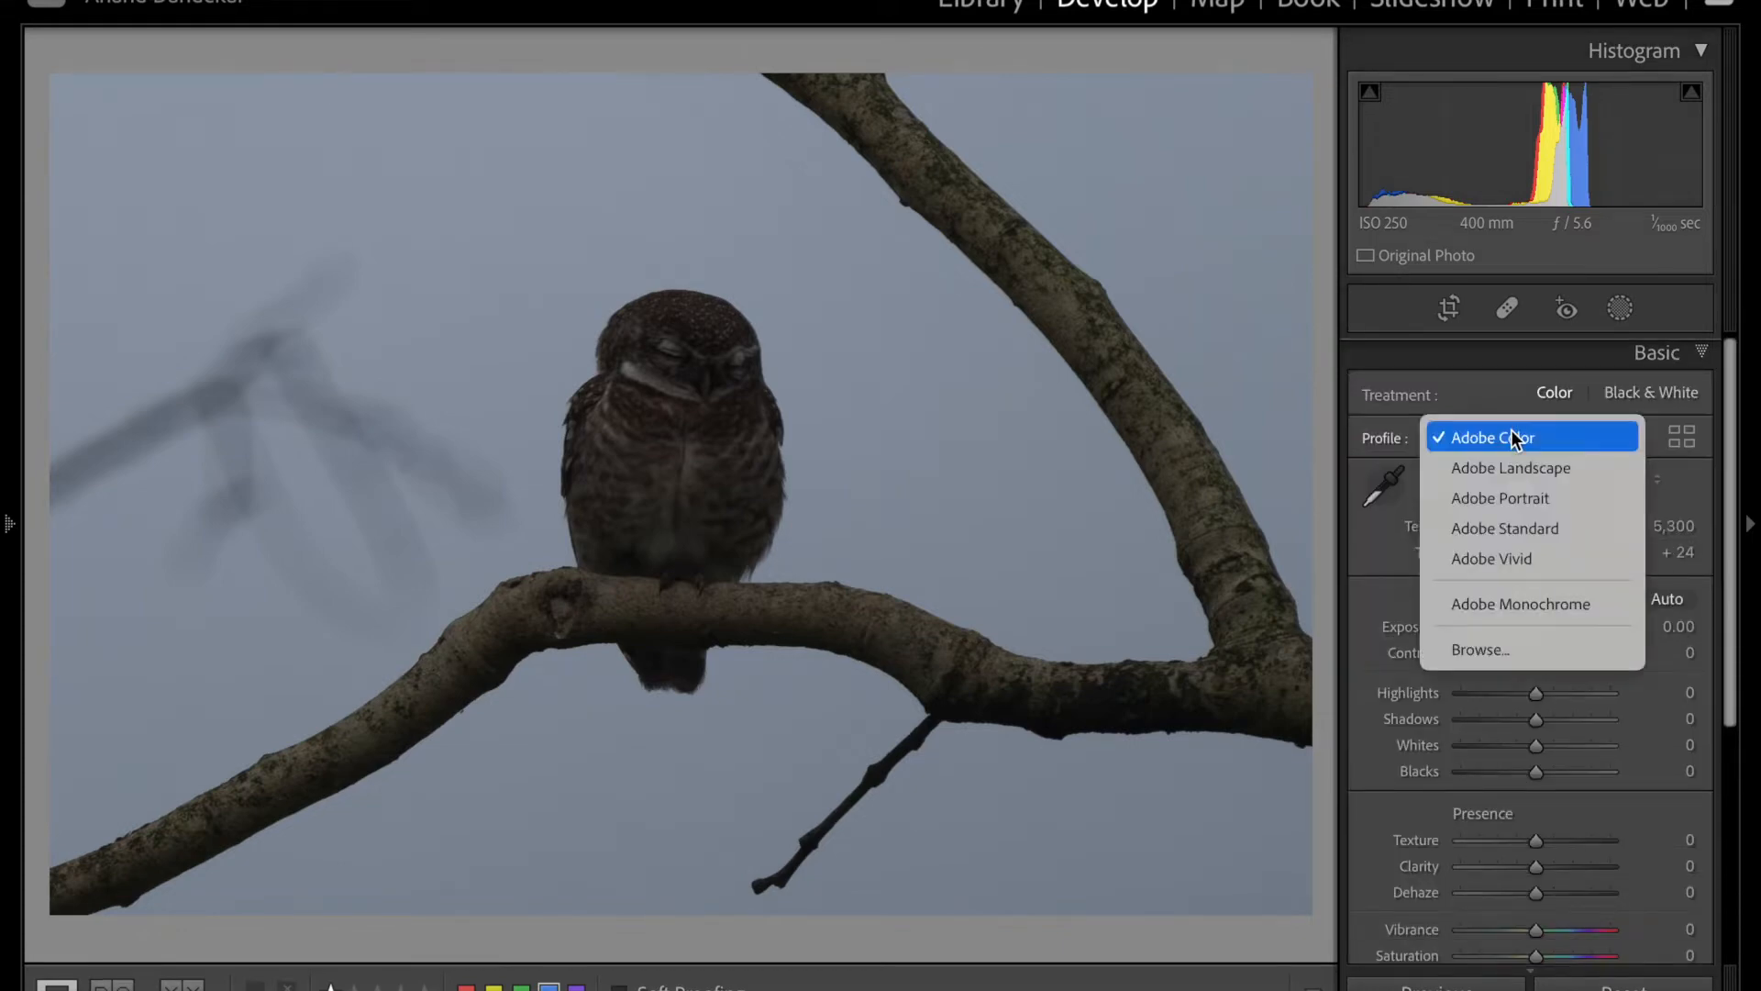
{"action": "left_click", "coordinate": [1528, 560]}
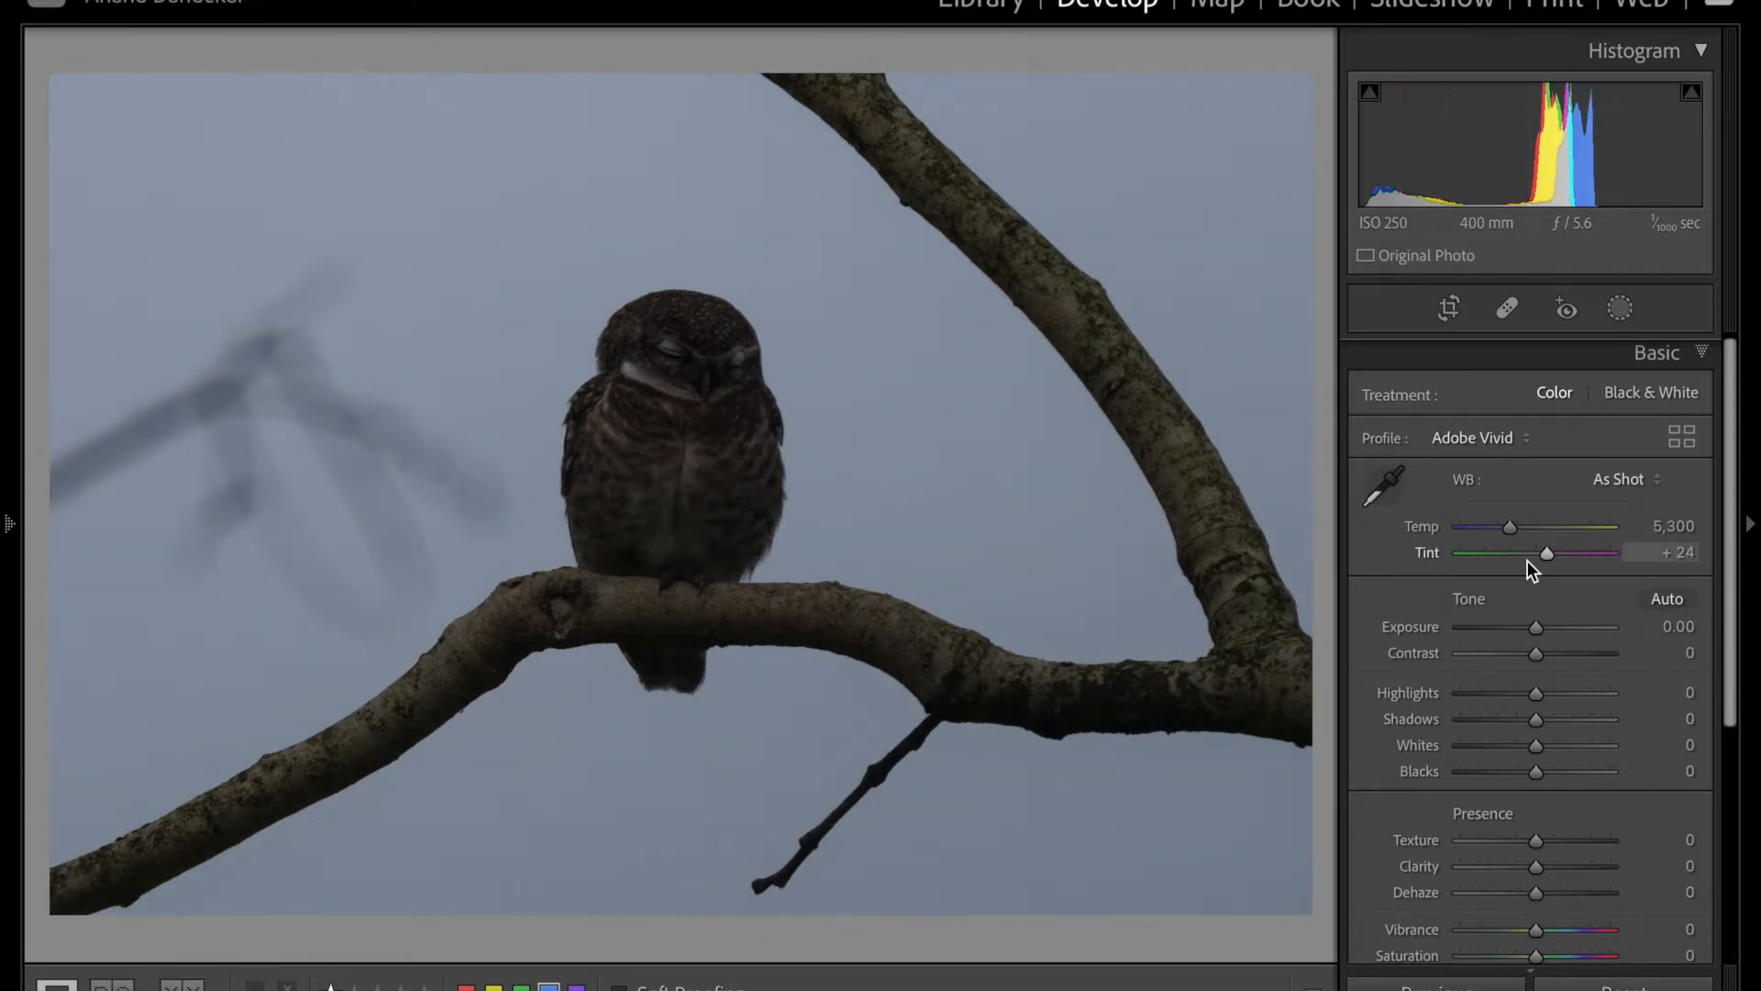
{"action": "left_click", "coordinate": [1515, 441]}
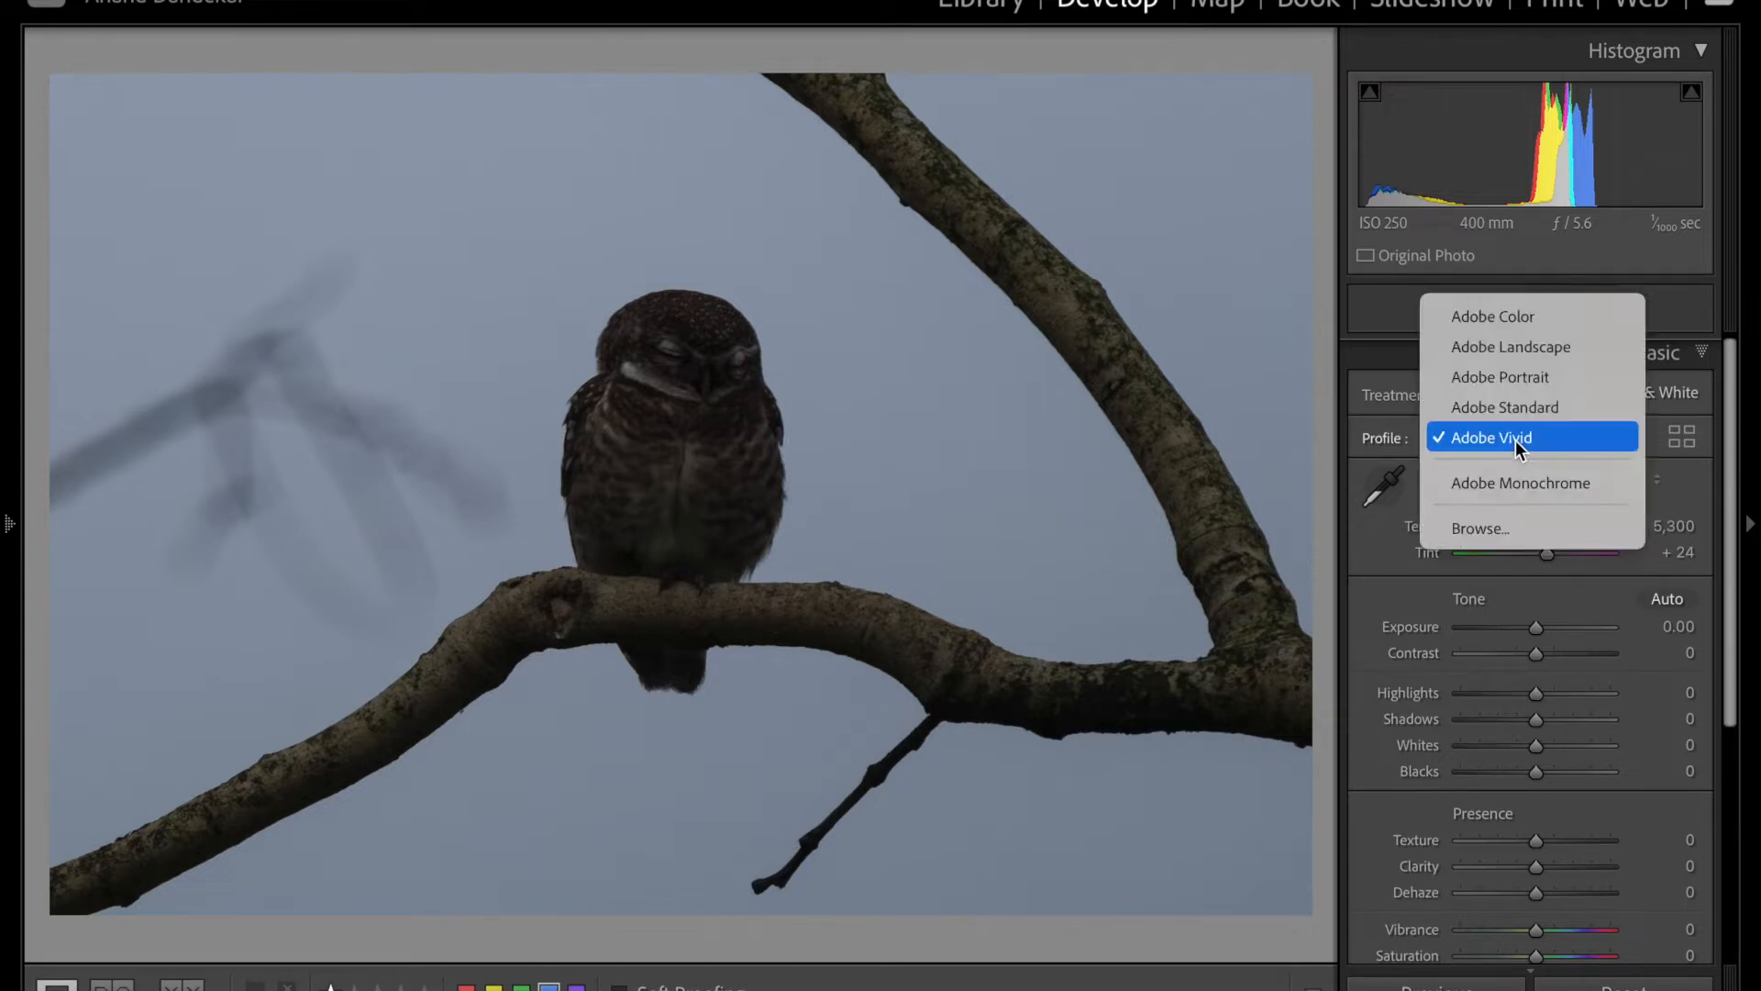
{"action": "left_click", "coordinate": [1539, 347]}
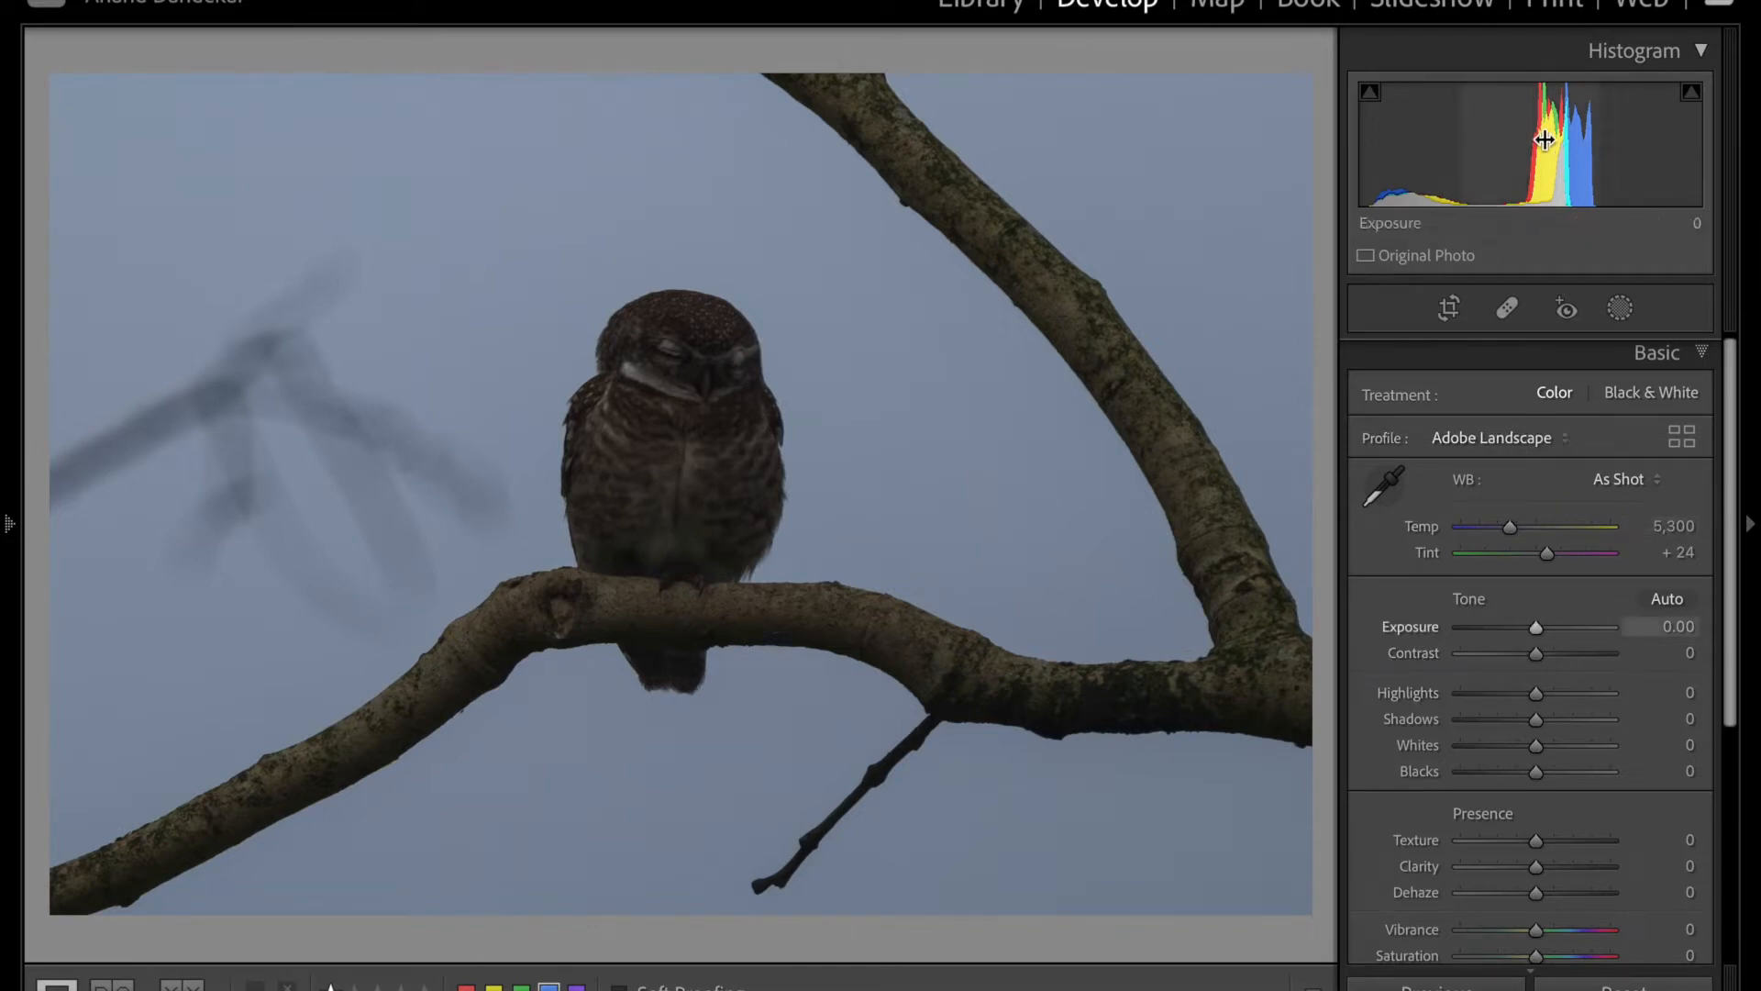
{"action": "left_click", "coordinate": [1546, 439]}
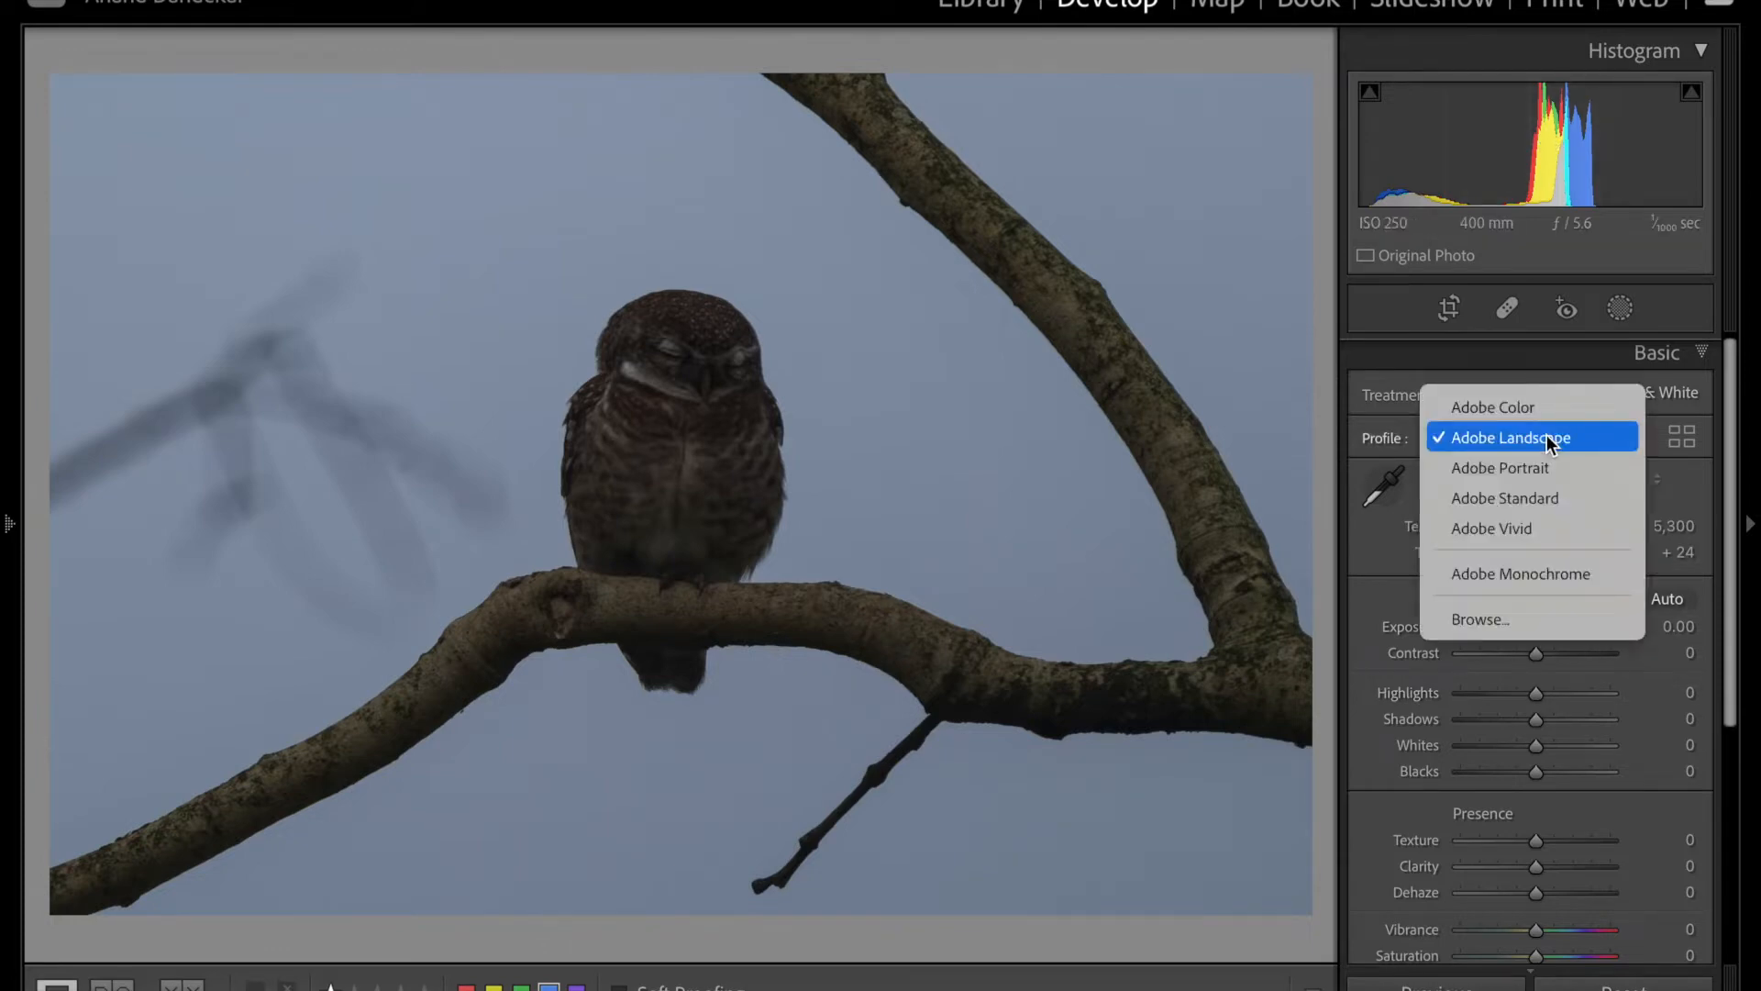
{"action": "left_click", "coordinate": [1518, 530]}
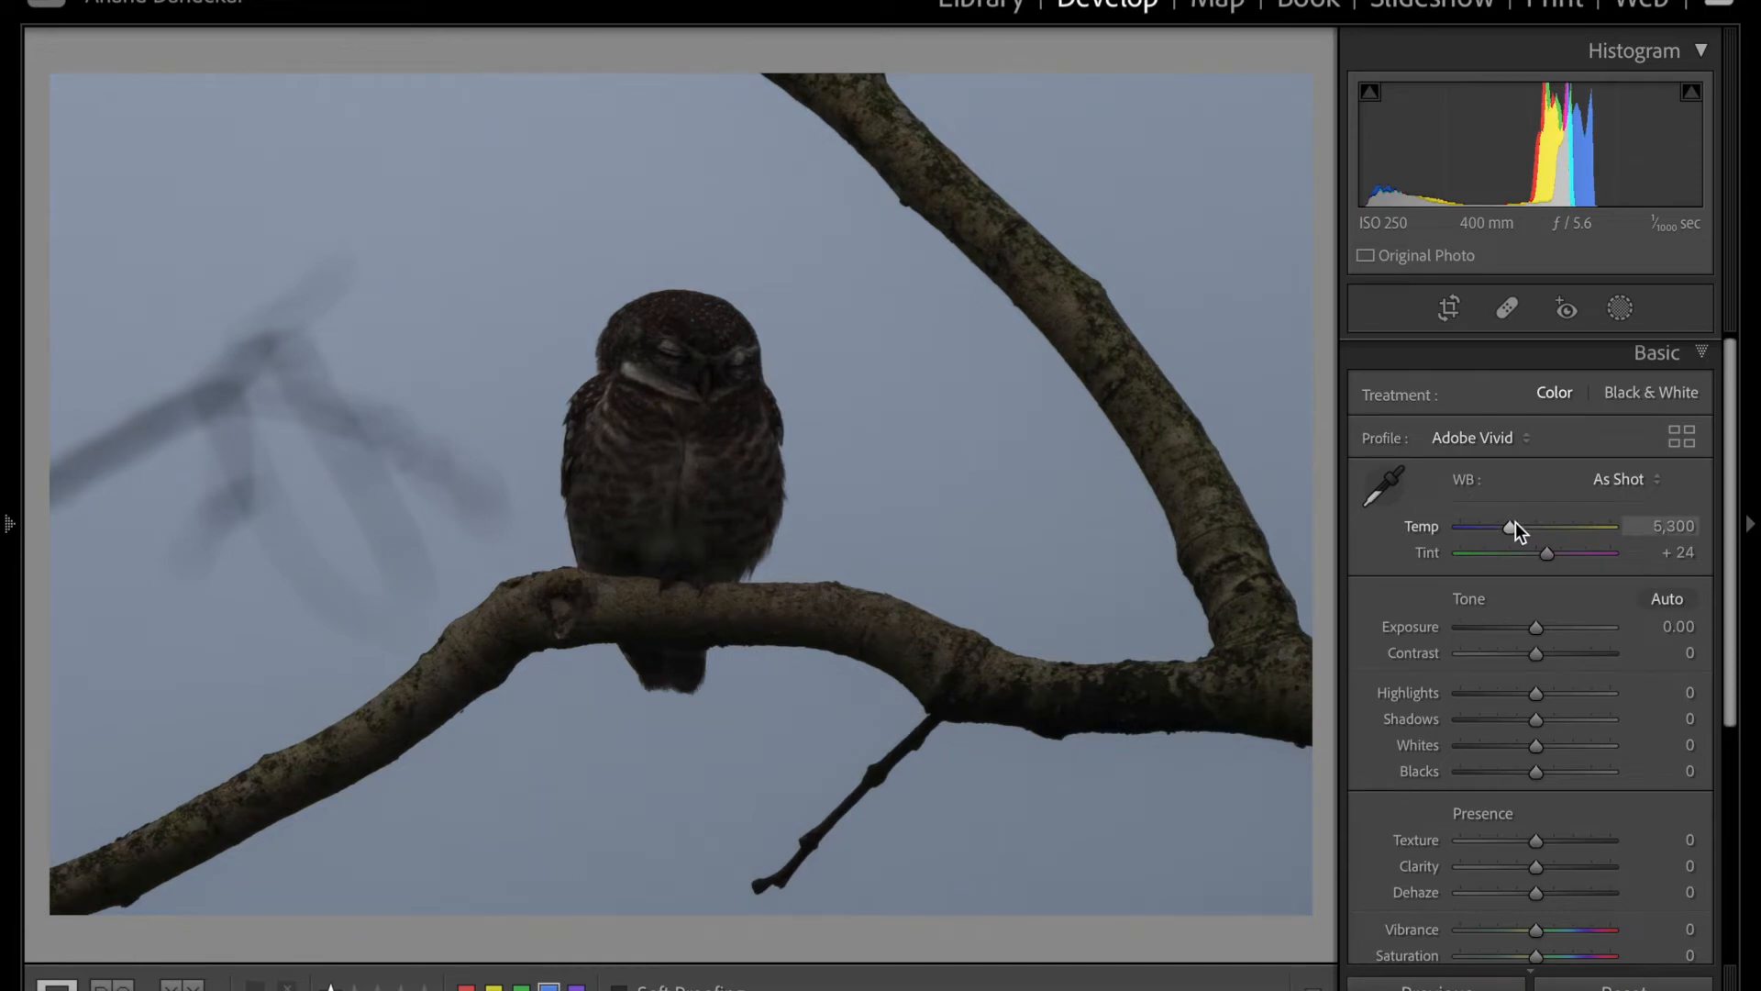
{"action": "left_click", "coordinate": [1512, 440]}
{"action": "left_click", "coordinate": [1519, 313]}
{"action": "left_click", "coordinate": [1489, 440]}
{"action": "left_click", "coordinate": [1499, 473]}
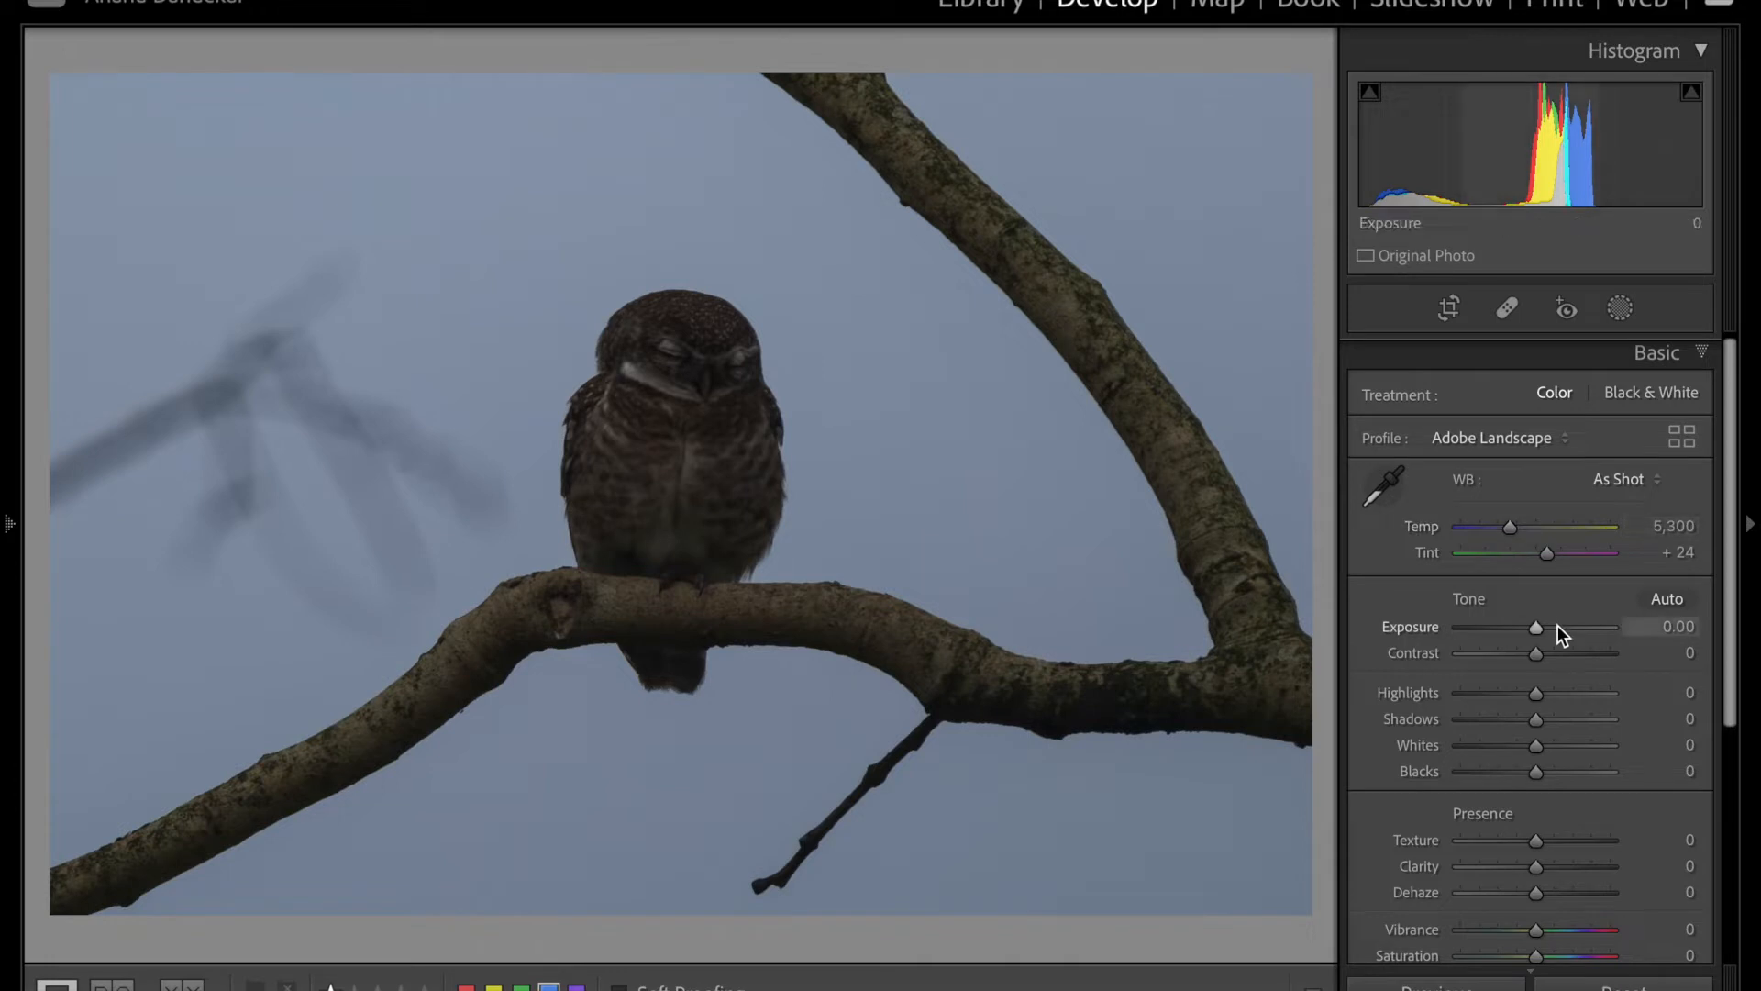
- Set the white balance by sampling the pale feathers on the owl's face, and warm the temperature to 5,486
{"action": "left_click", "coordinate": [1383, 486]}
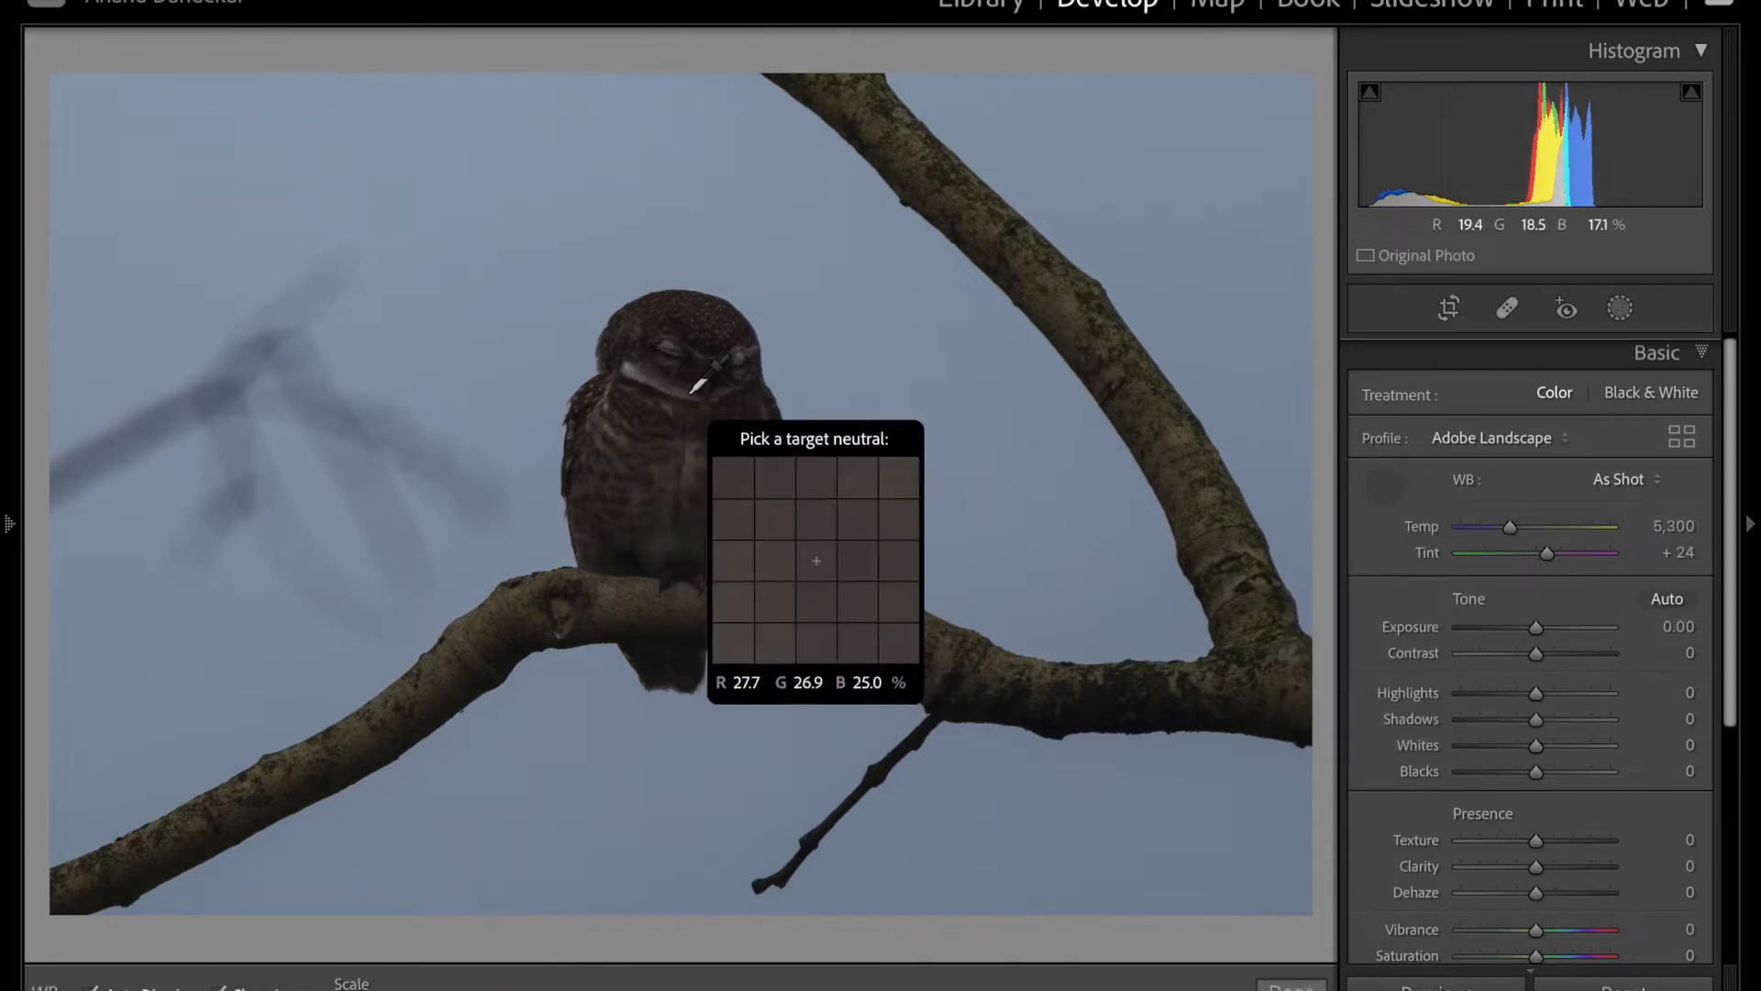
{"action": "left_click", "coordinate": [631, 371]}
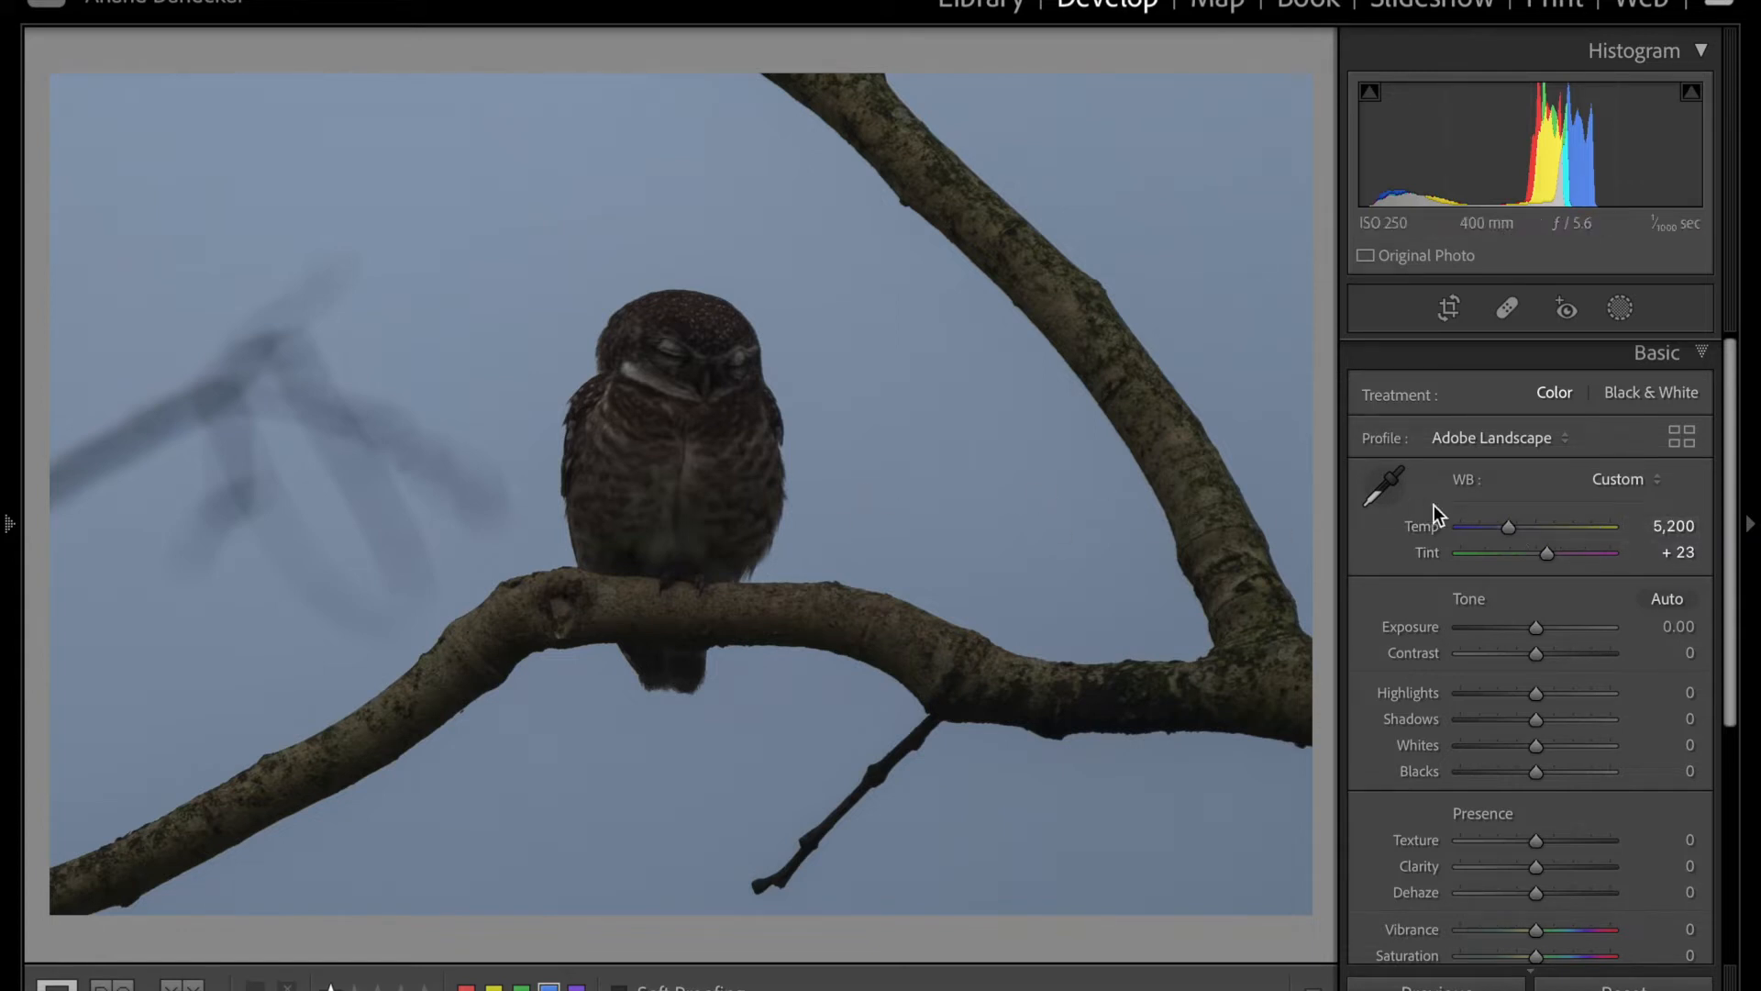
{"action": "left_click_drag", "start_coordinate": [1510, 530], "coordinate": [1514, 531]}
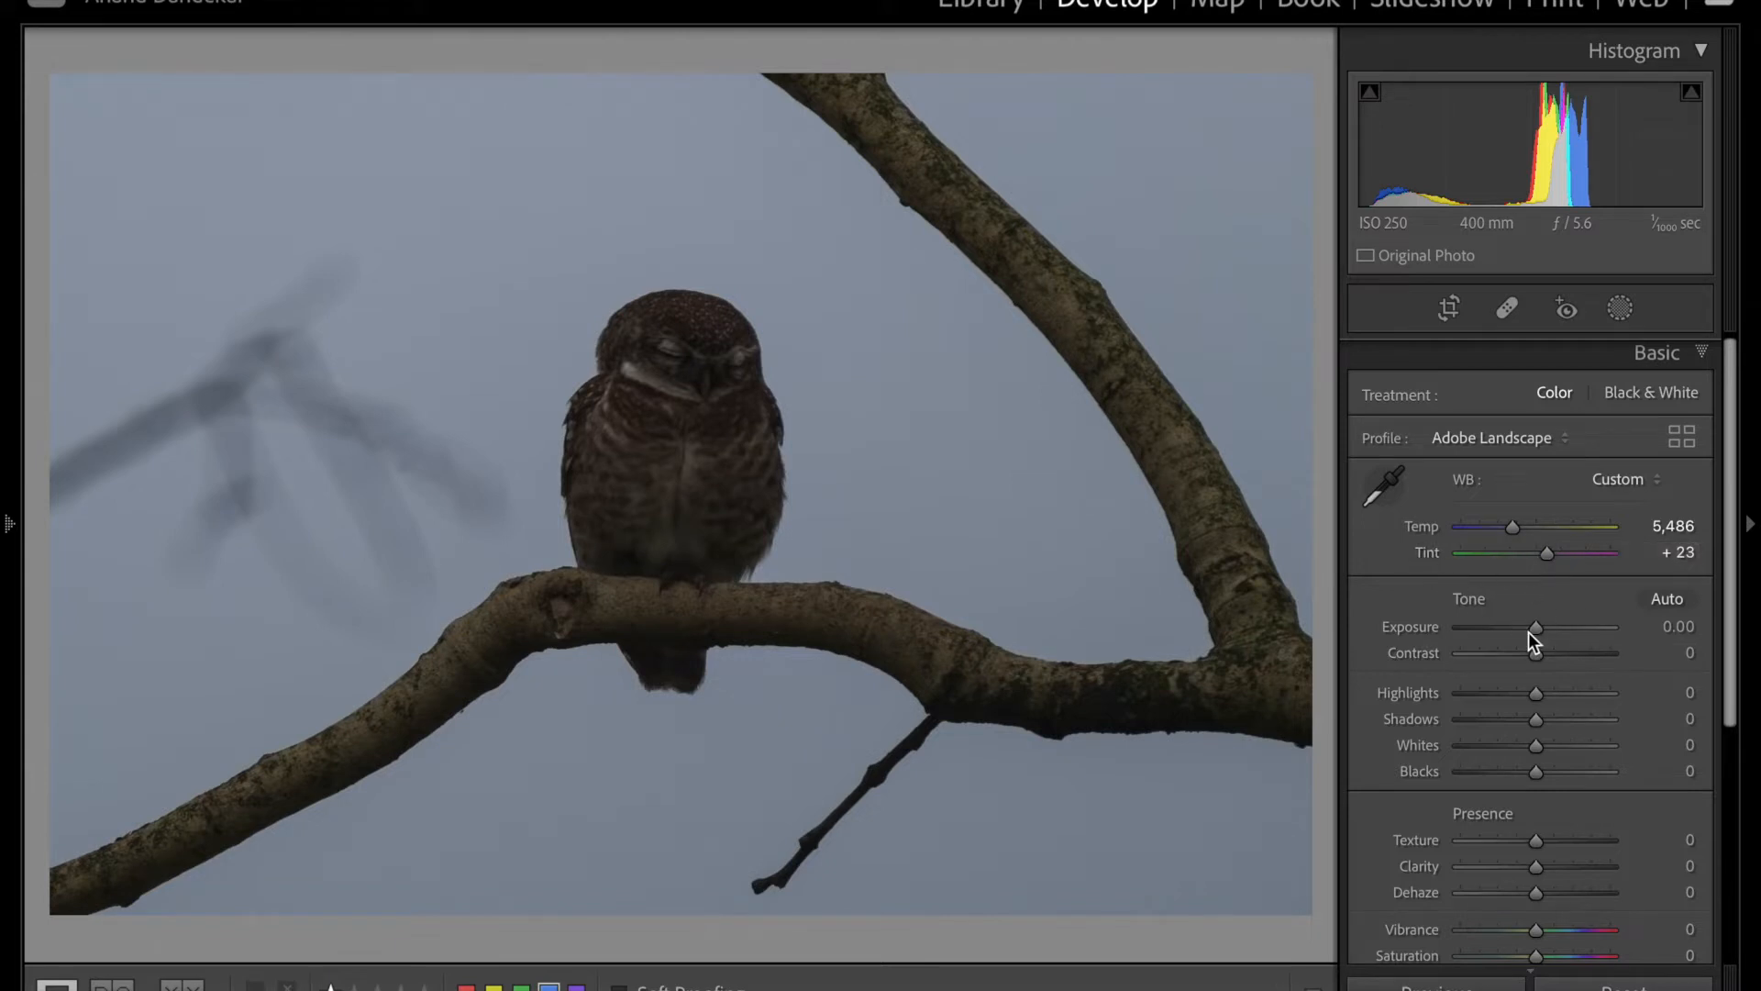
- Try brighter exposures up to +1.80 and settle the photo's exposure at +0.70
{"action": "left_click_drag", "start_coordinate": [1537, 628], "coordinate": [1547, 627]}
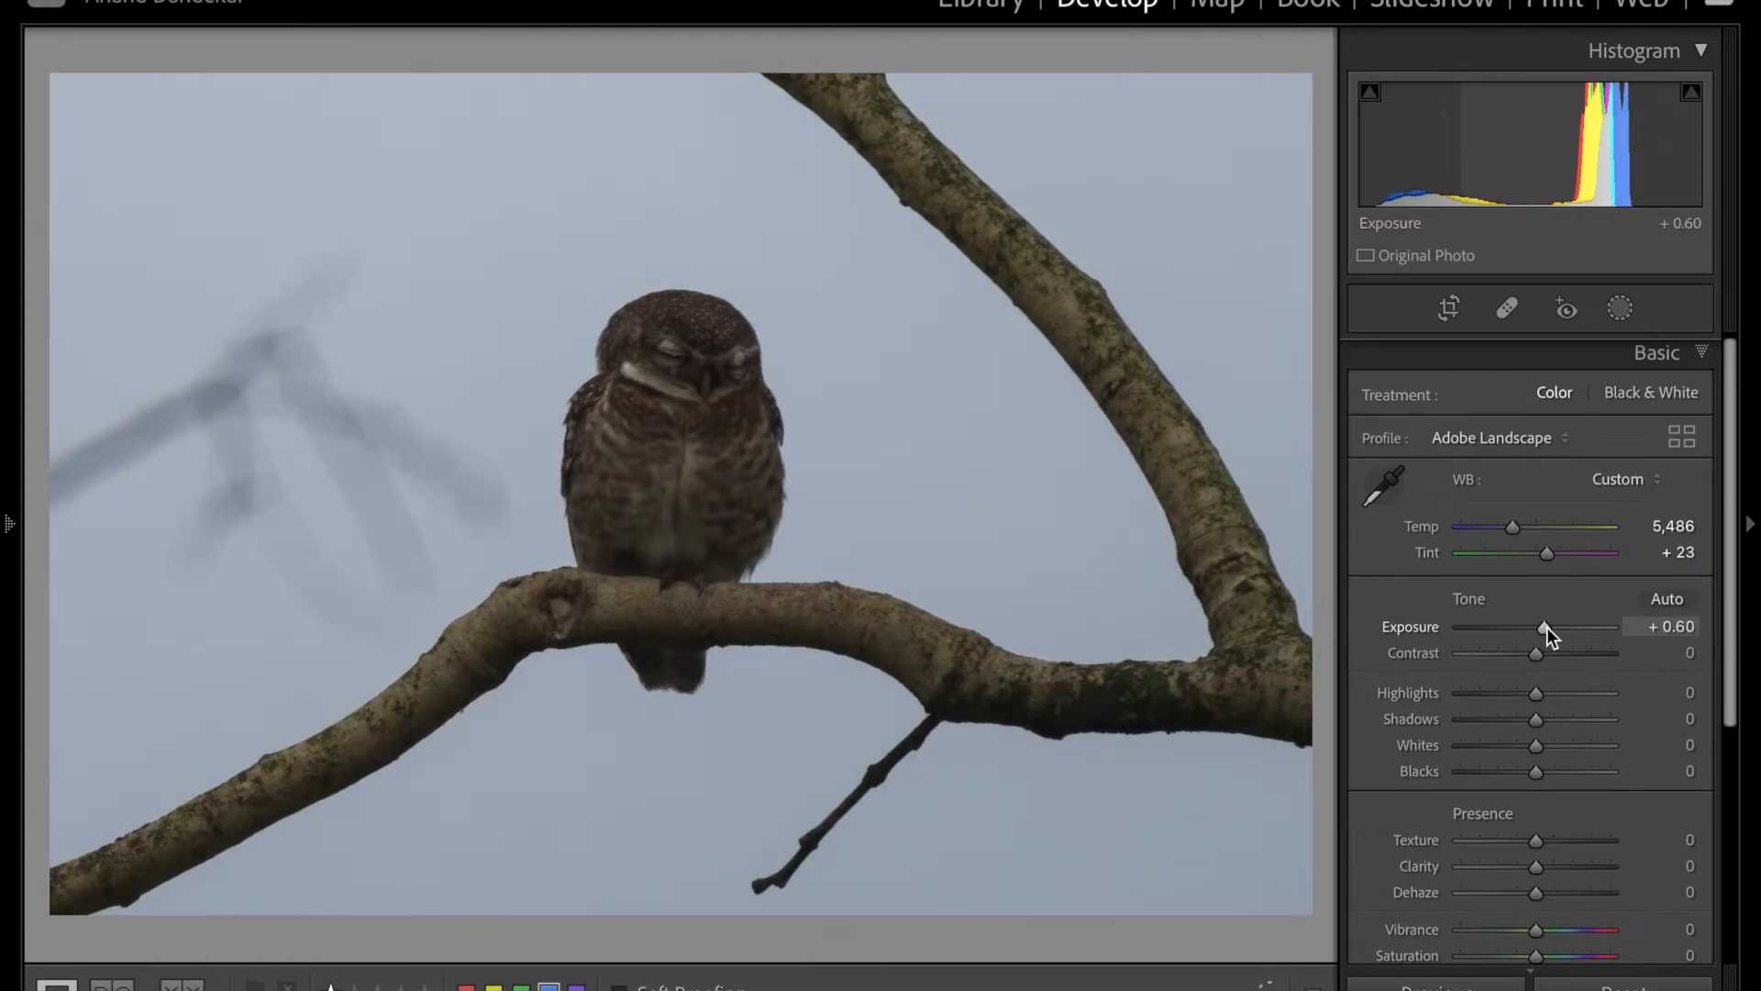
{"action": "left_click_drag", "start_coordinate": [1546, 626], "coordinate": [1565, 625]}
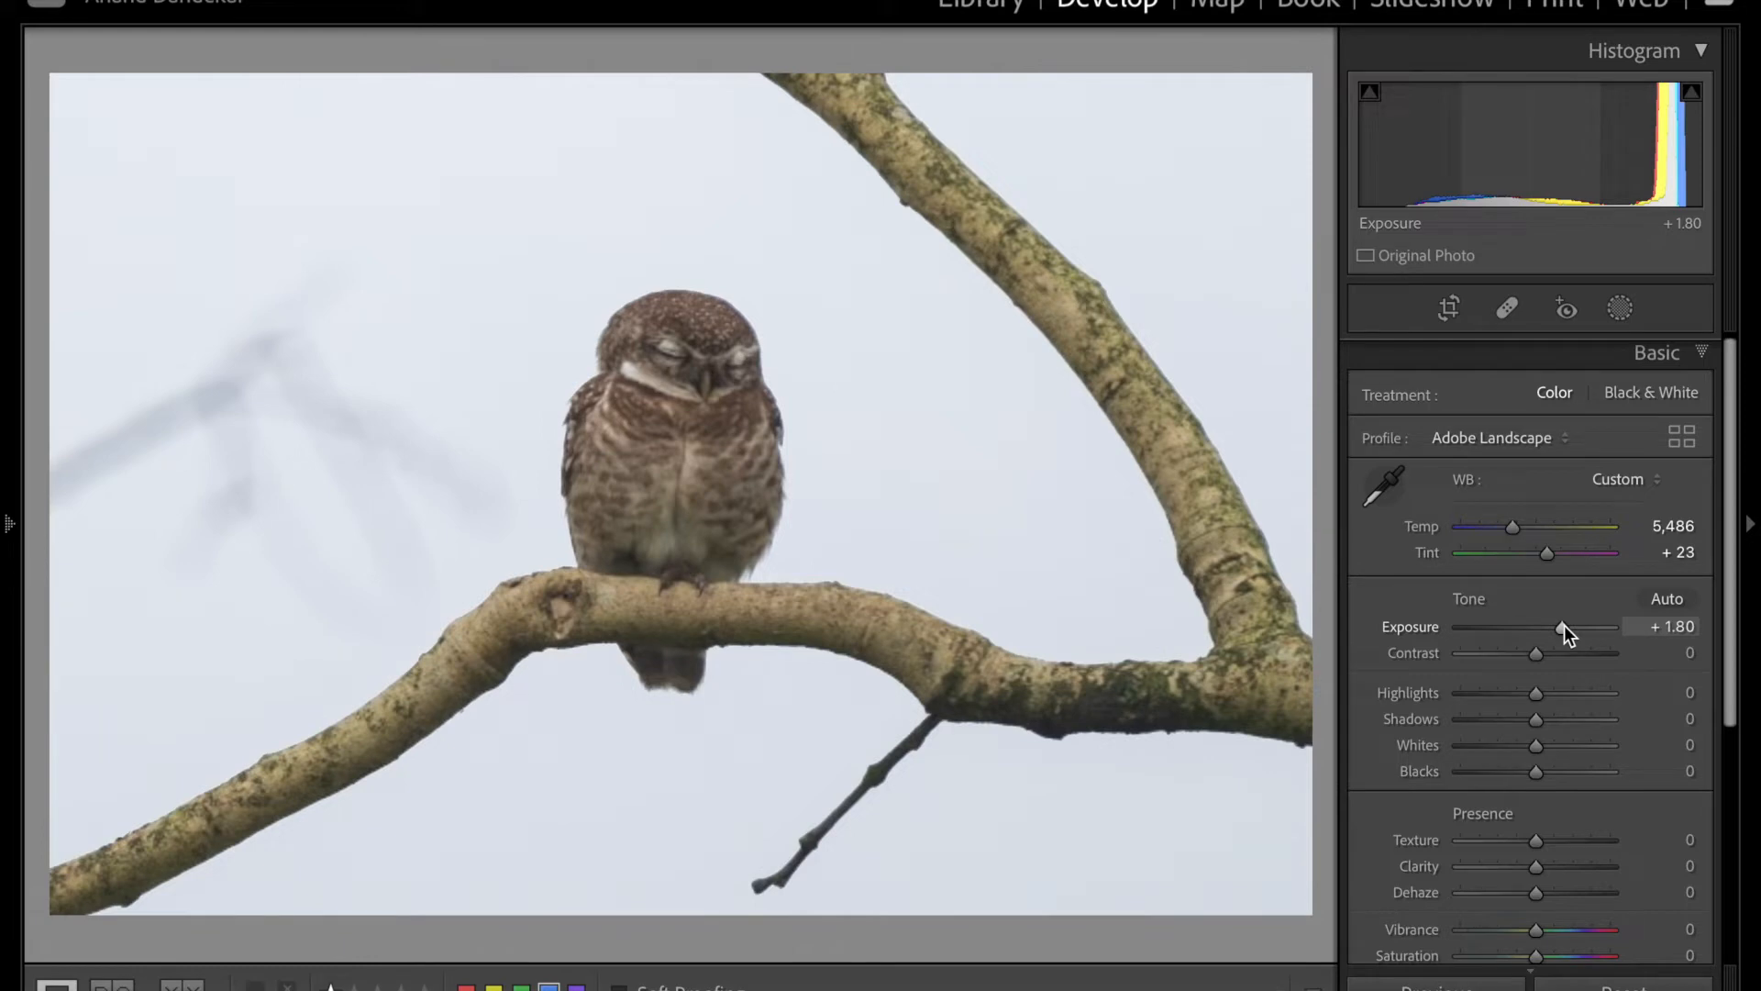
{"action": "left_click_drag", "start_coordinate": [1565, 625], "coordinate": [1548, 626]}
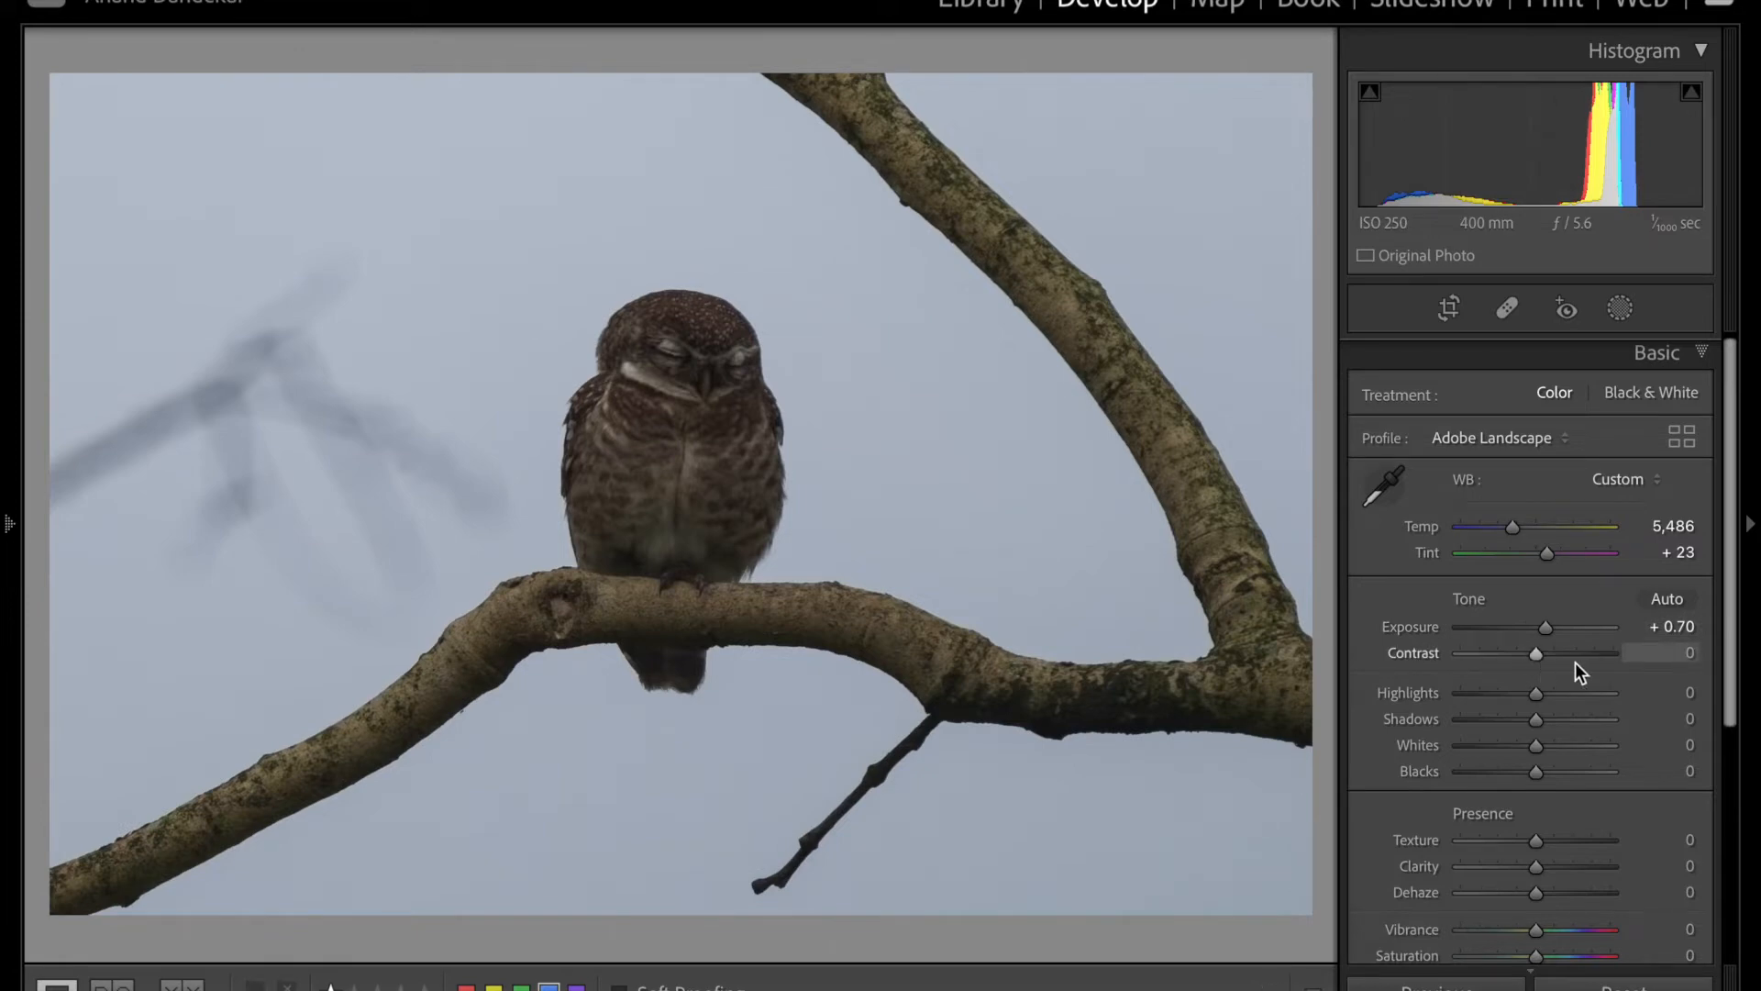
- Raise the highlights to +45 and the shadows to +12, trying a much stronger shadow lift on the way
{"action": "scroll", "coordinate": [1542, 683], "scroll_direction": "down", "scroll_amount": 4}
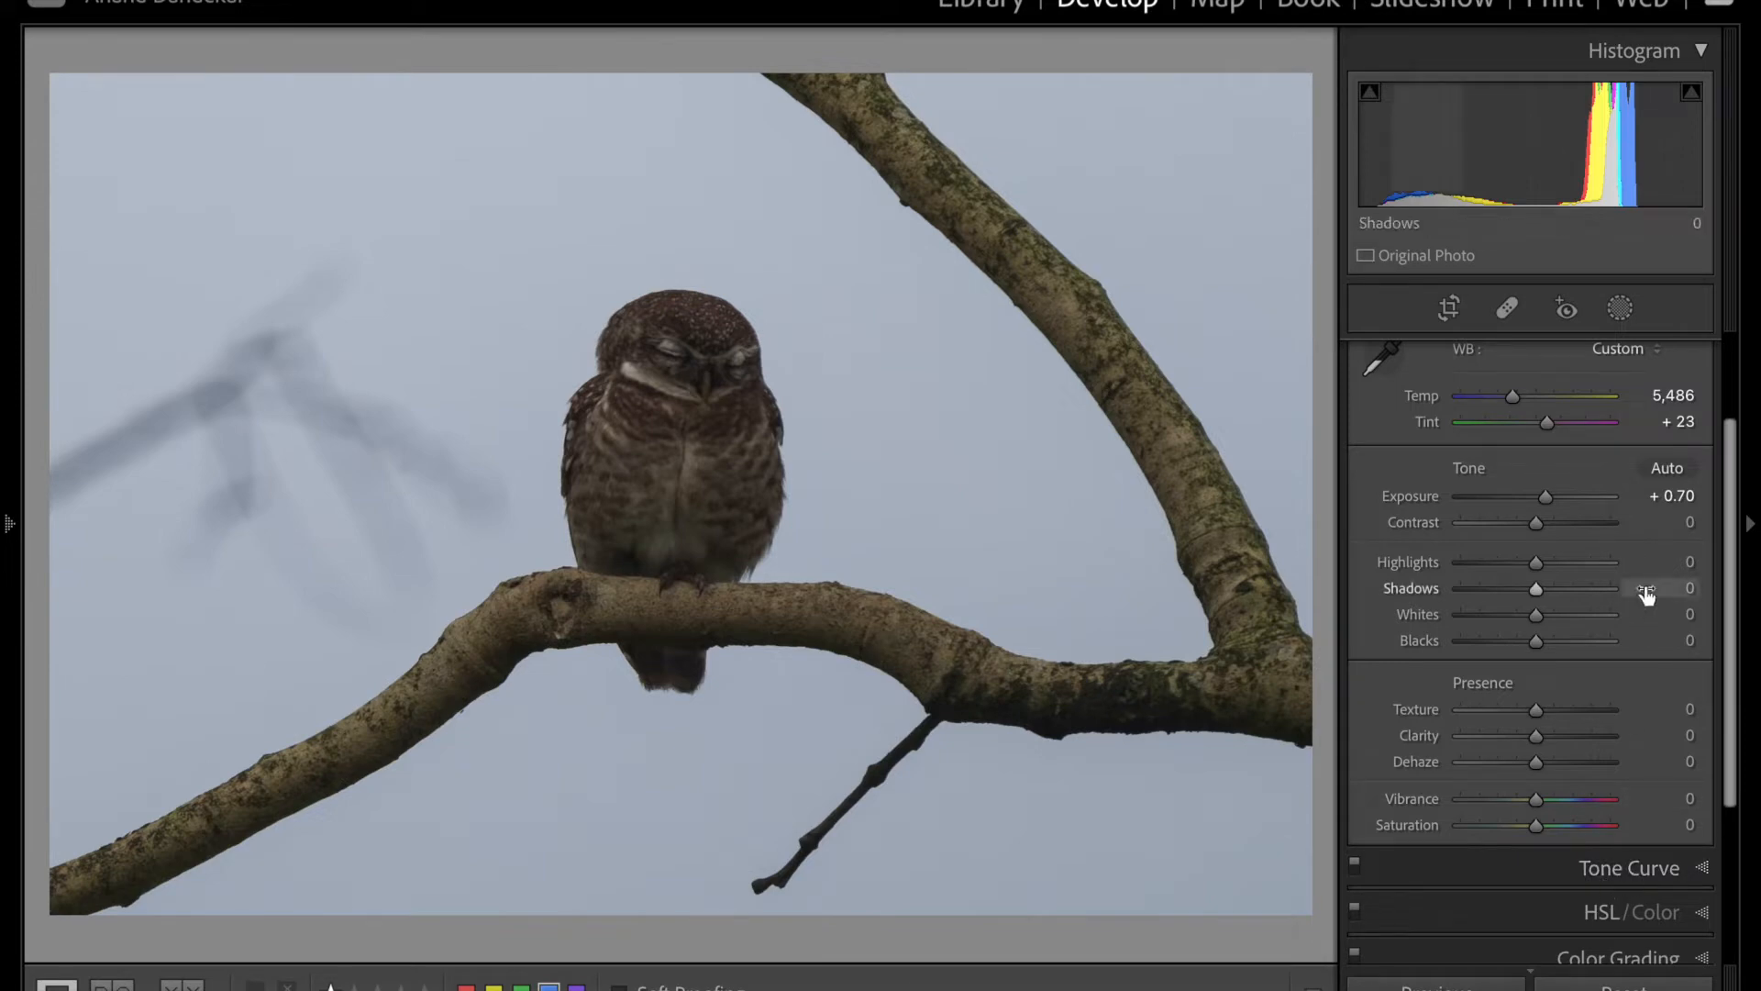
{"action": "scroll", "coordinate": [1643, 590], "scroll_direction": "up", "scroll_amount": 1}
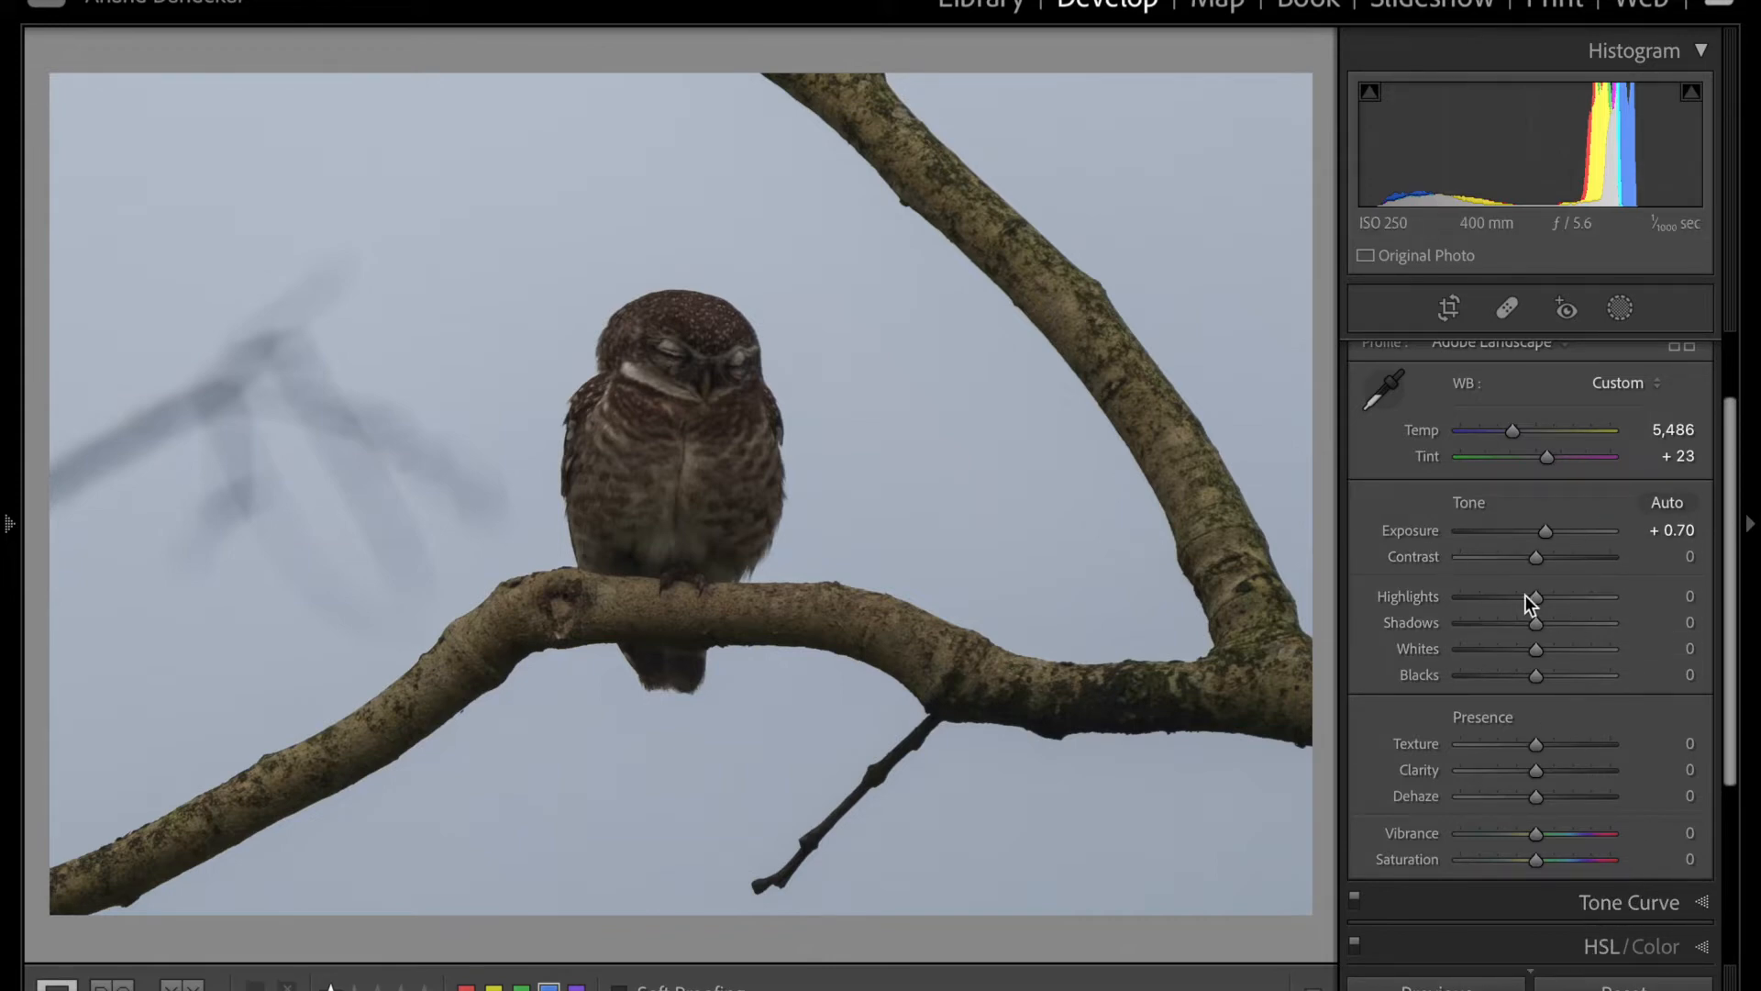
{"action": "mouse_move", "coordinate": [1537, 598]}
{"action": "left_mouse_down"}
{"action": "mouse_move", "coordinate": [1580, 598]}
{"action": "mouse_move", "coordinate": [1461, 613]}
{"action": "mouse_move", "coordinate": [1566, 613]}
{"action": "left_mouse_up"}
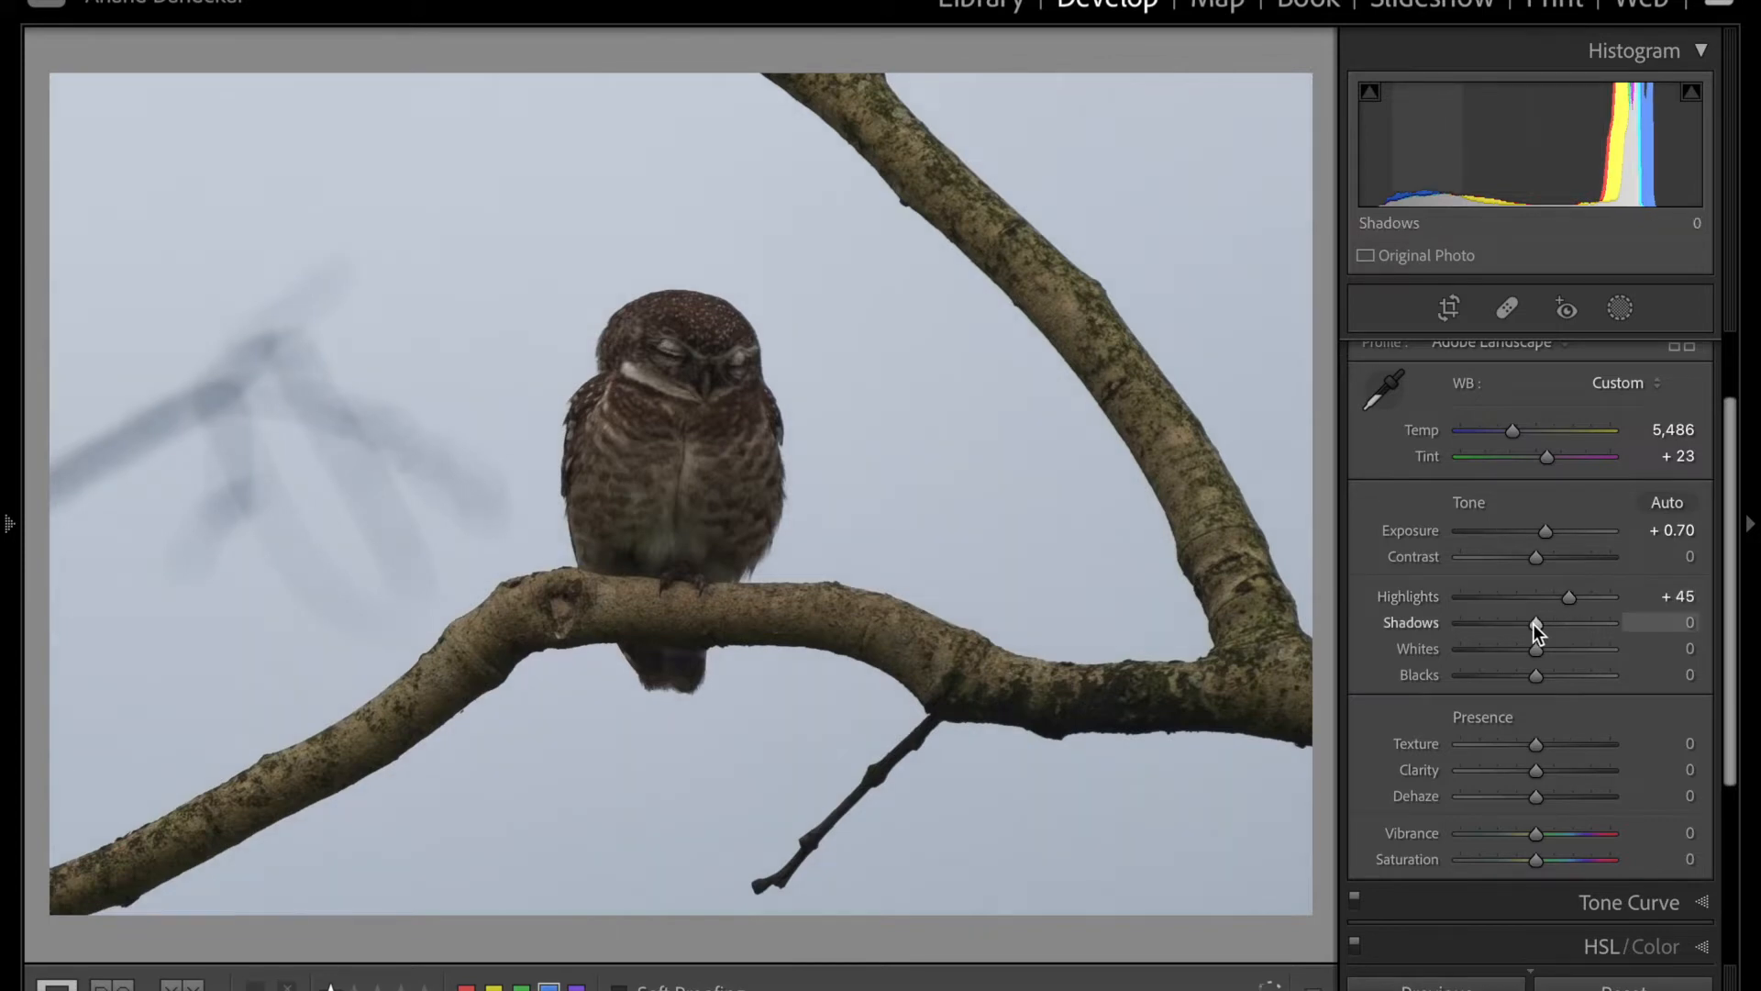
{"action": "left_click_drag", "start_coordinate": [1537, 628], "coordinate": [1604, 628]}
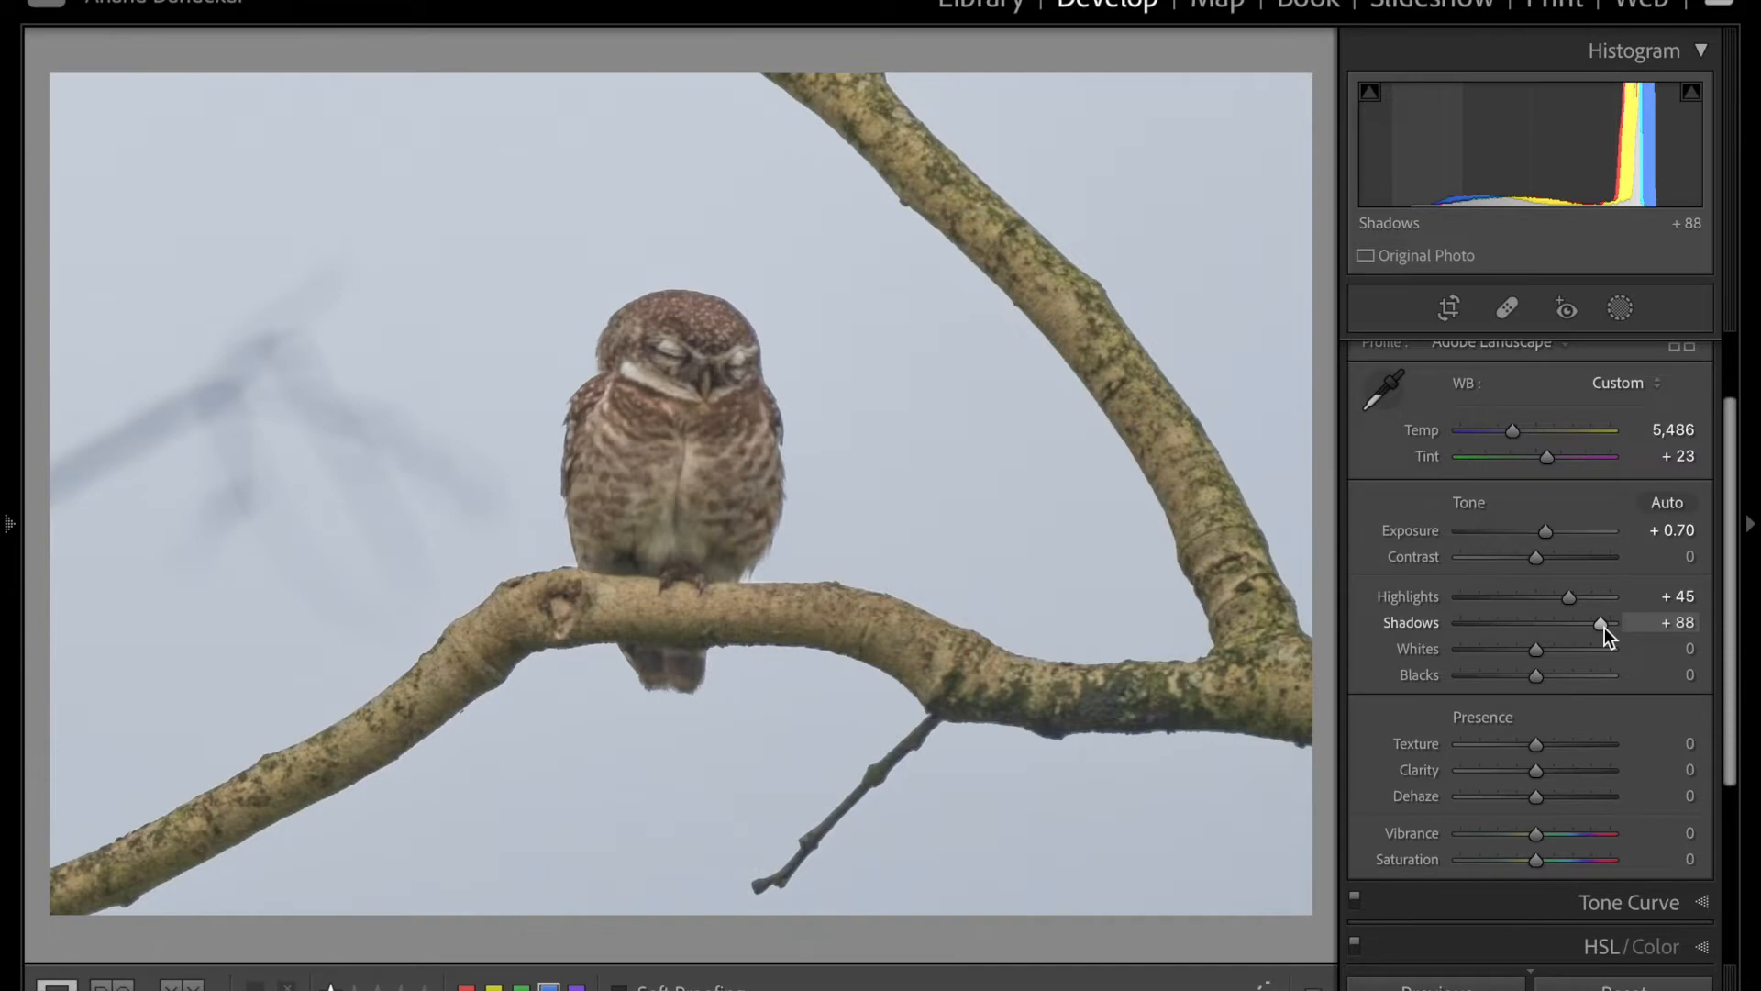
{"action": "left_click_drag", "start_coordinate": [1603, 628], "coordinate": [1549, 630]}
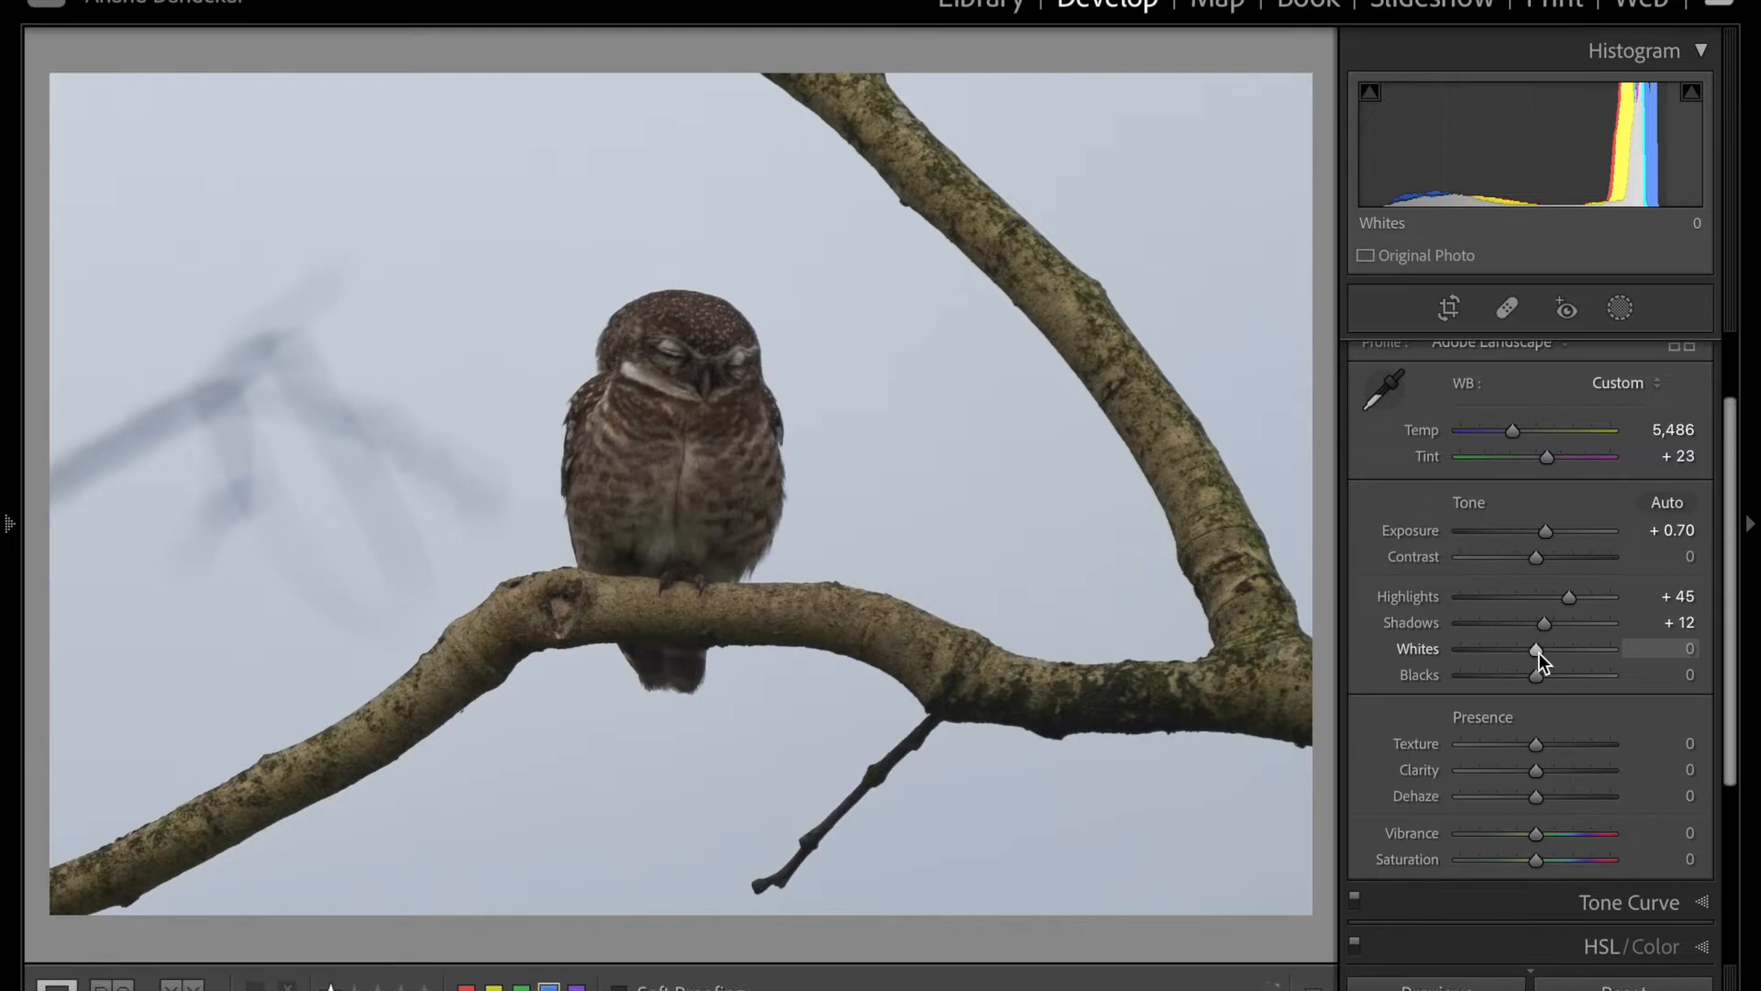
- Raise the whites to +69, checking the clipping preview while adjusting
{"action": "left_click_drag", "start_coordinate": [1540, 652], "coordinate": [1545, 651]}
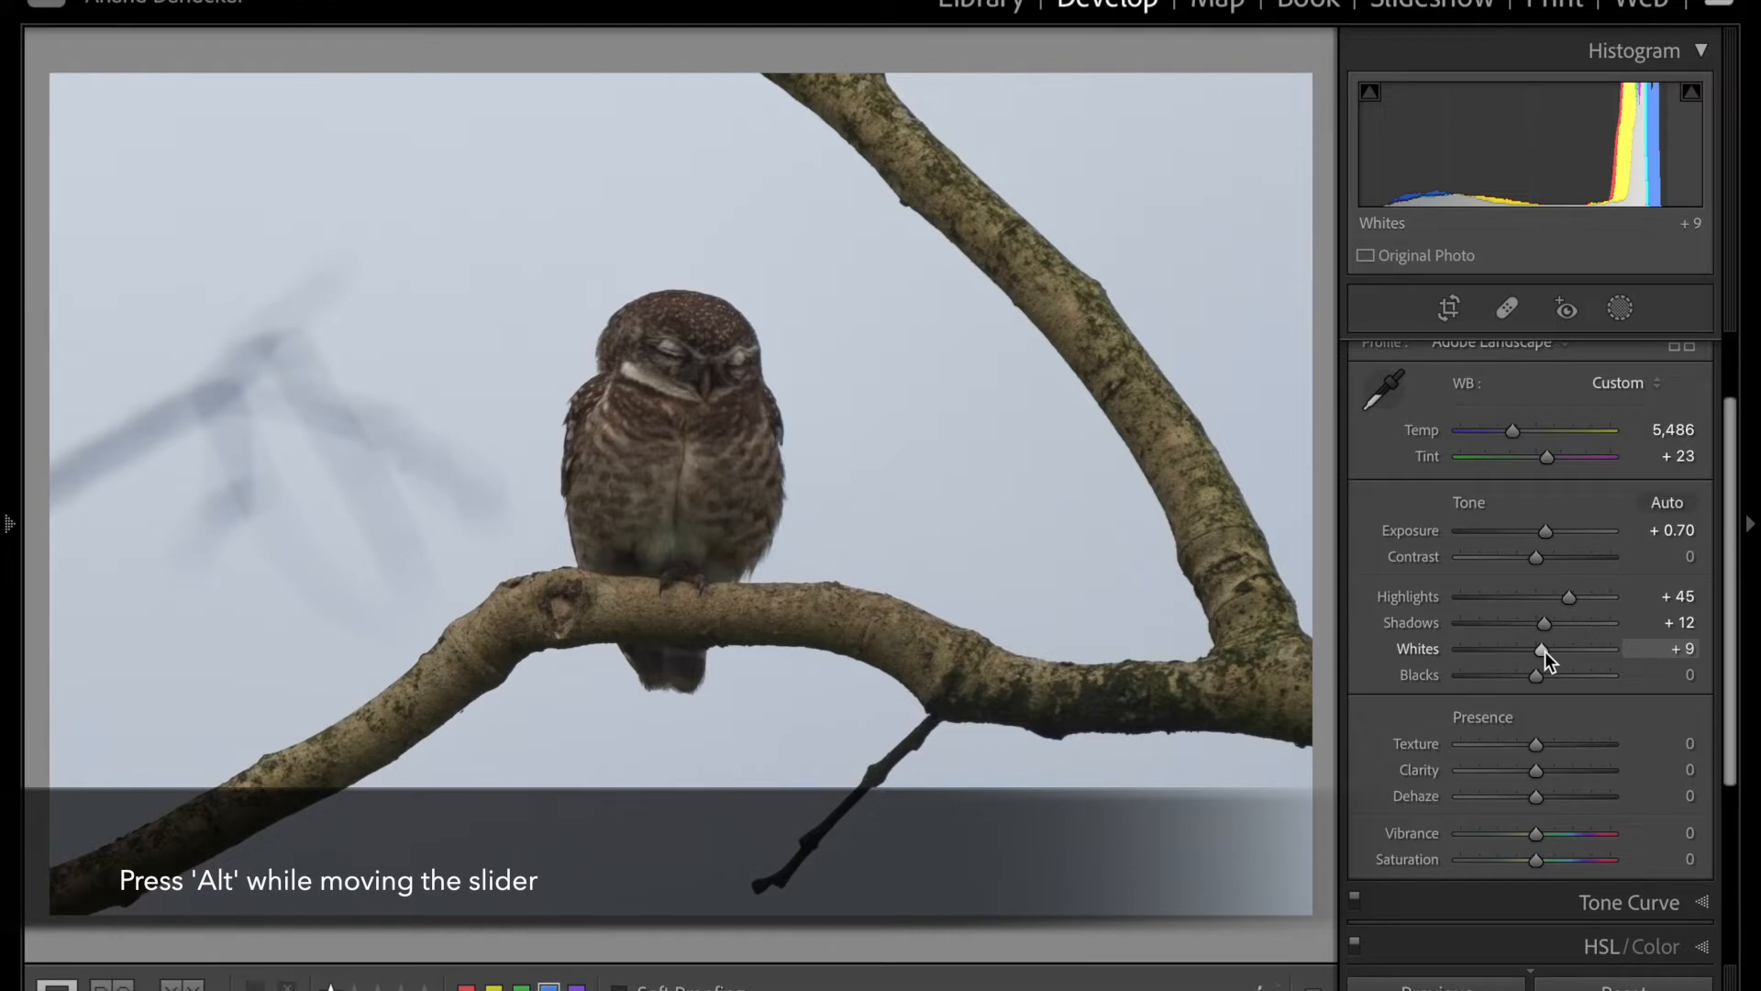
{"action": "left_click", "coordinate": [1544, 651], "text": "alt"}
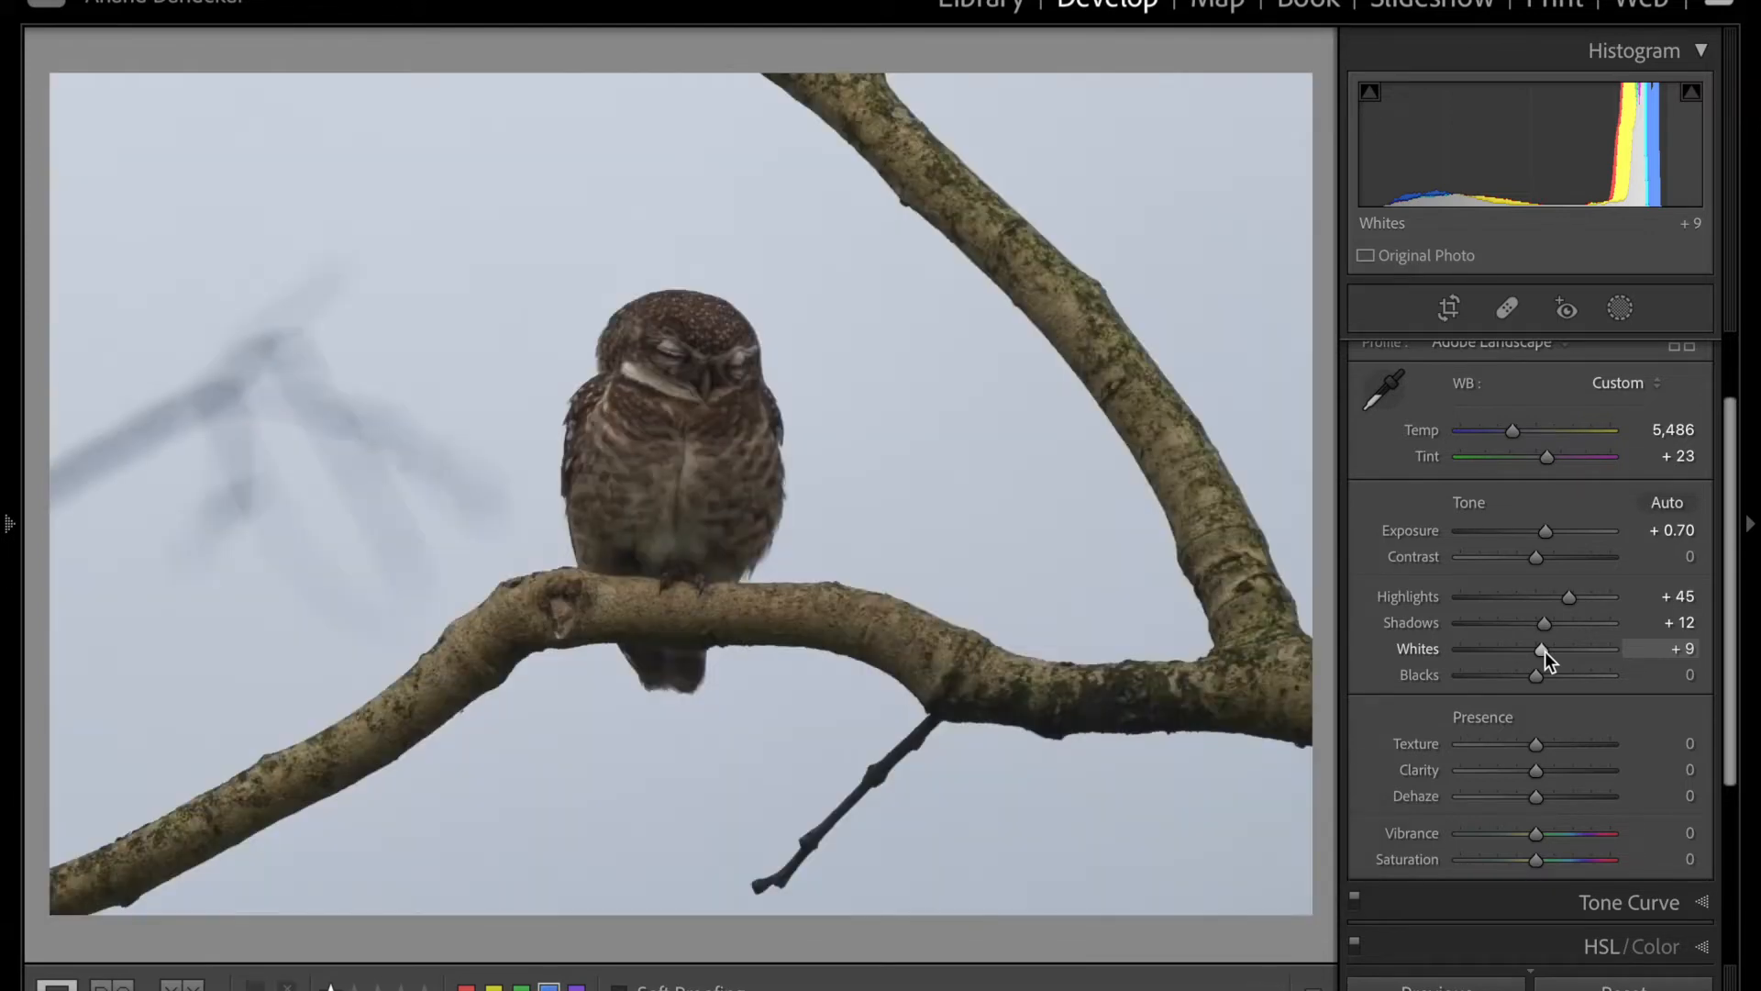
{"action": "left_click_drag", "start_coordinate": [1545, 651], "coordinate": [1591, 653]}
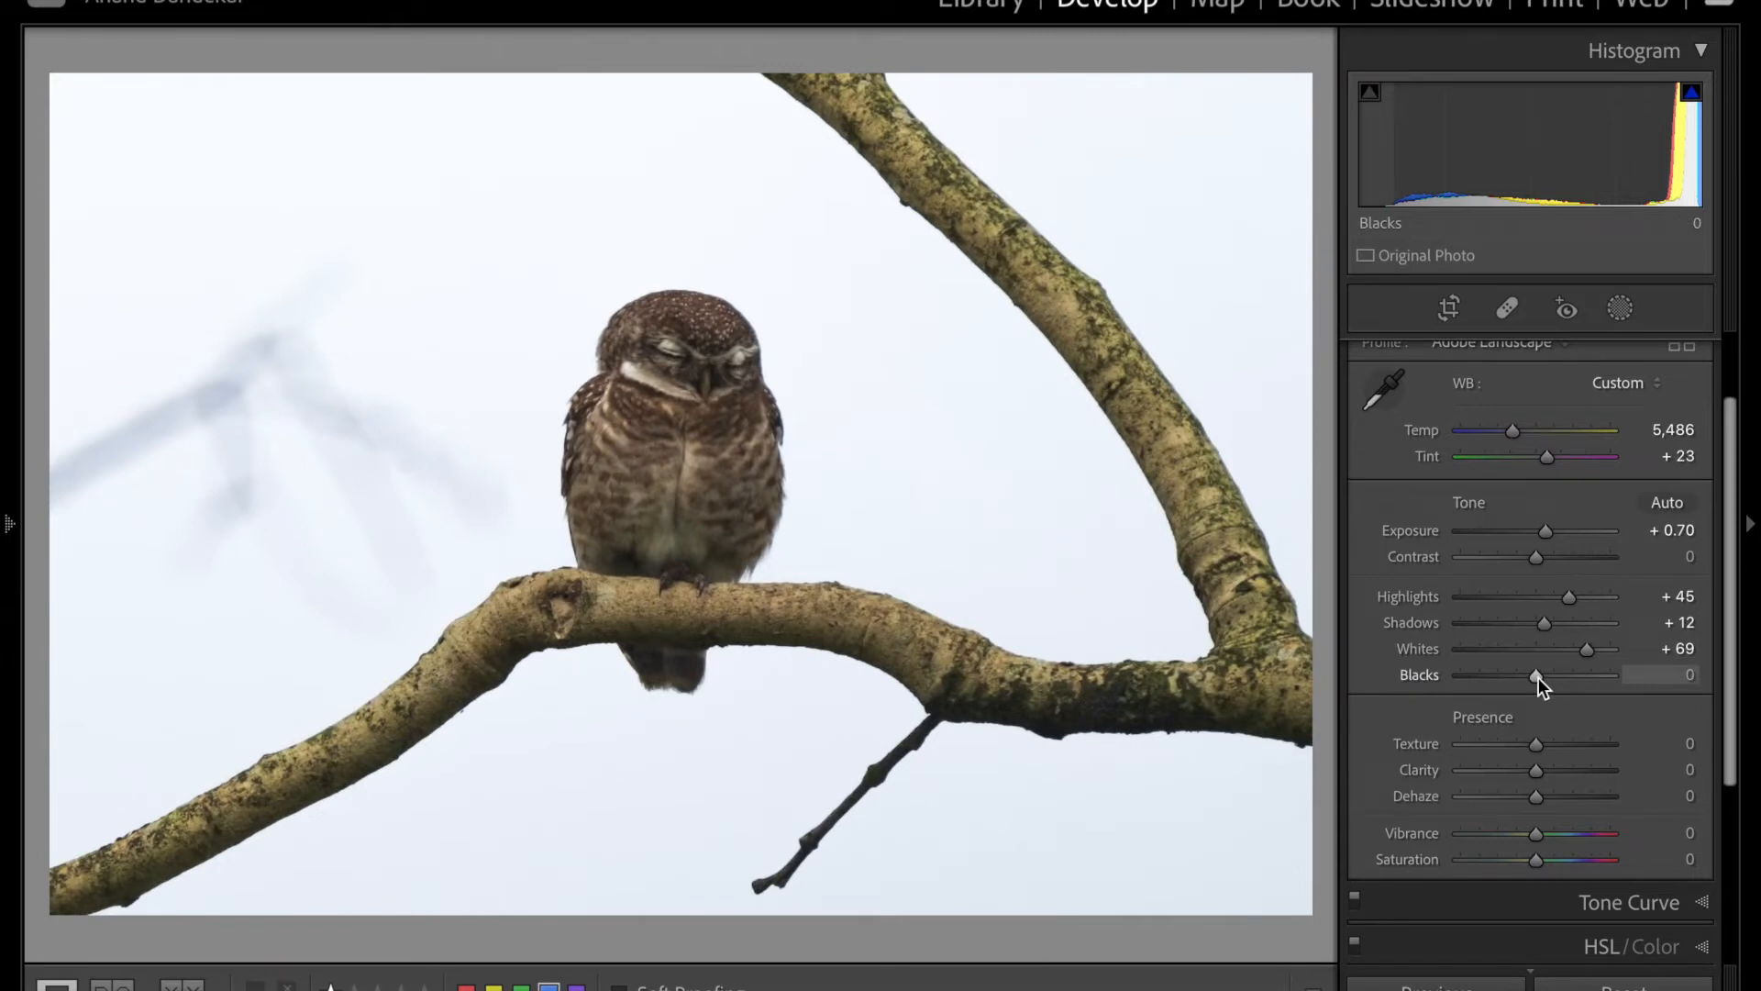
- Lower the blacks to −36 with the help of the clipping preview, and compare the photo before and after the edits
{"action": "left_click_drag", "start_coordinate": [1539, 679], "coordinate": [1482, 681]}
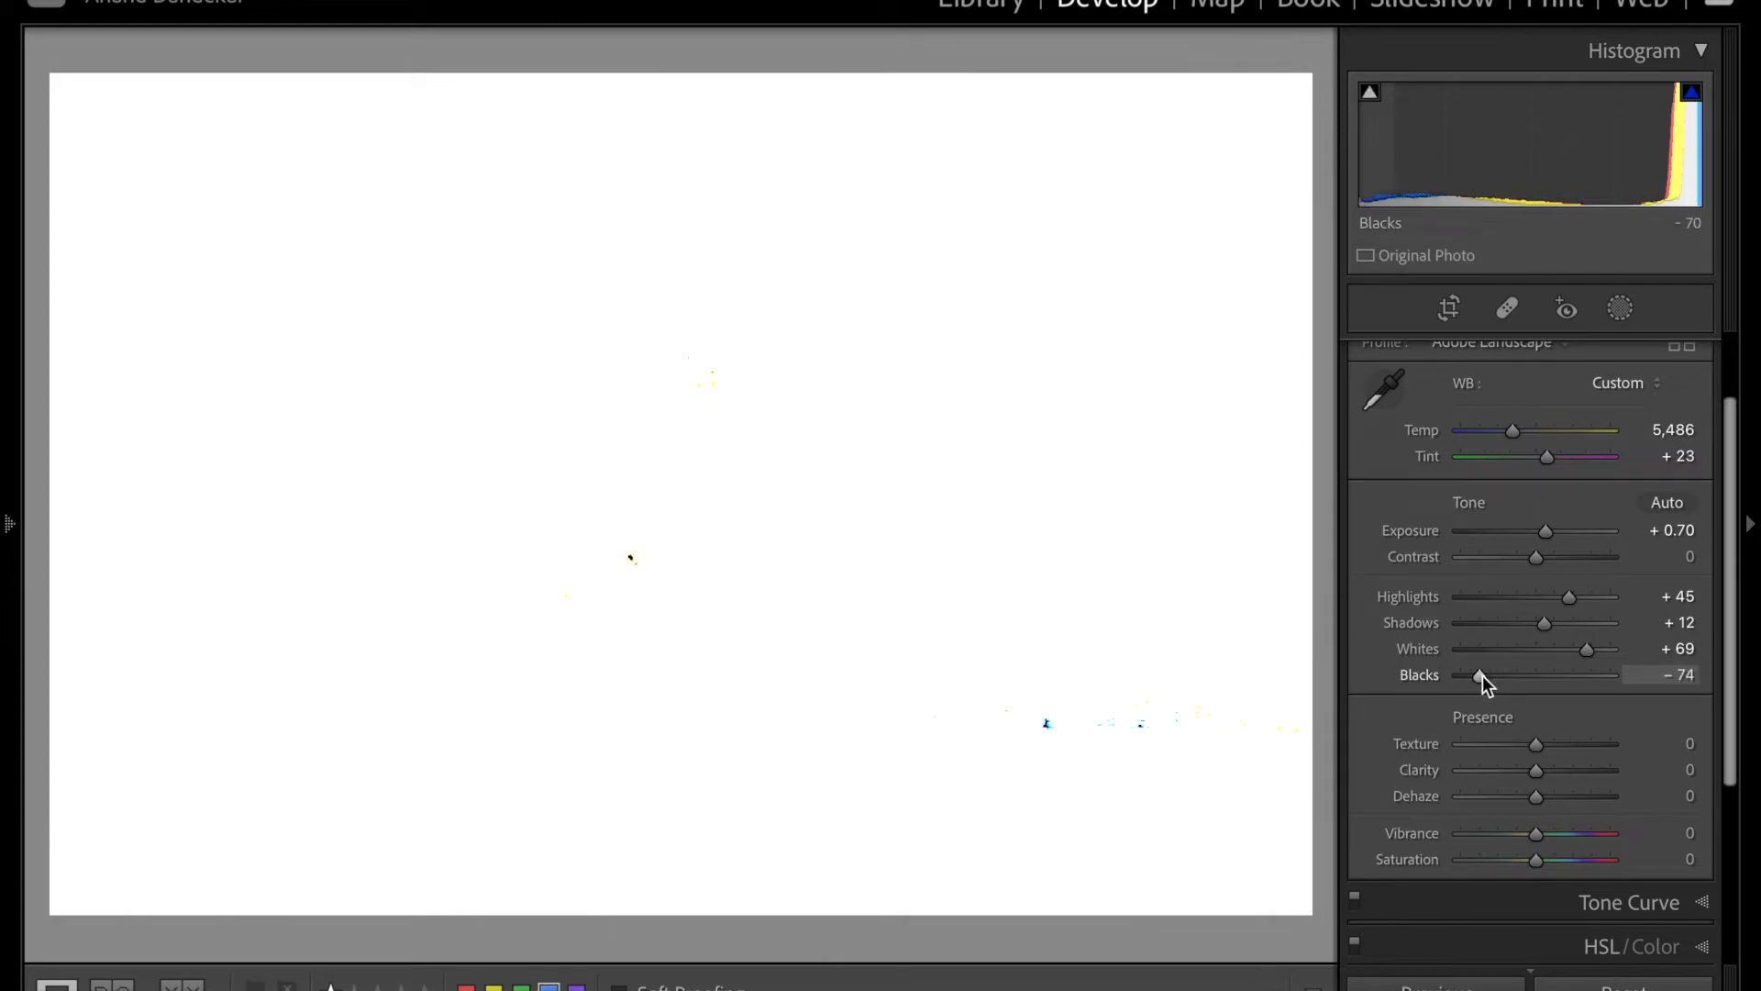
{"action": "left_click_drag", "start_coordinate": [1483, 676], "coordinate": [1488, 675]}
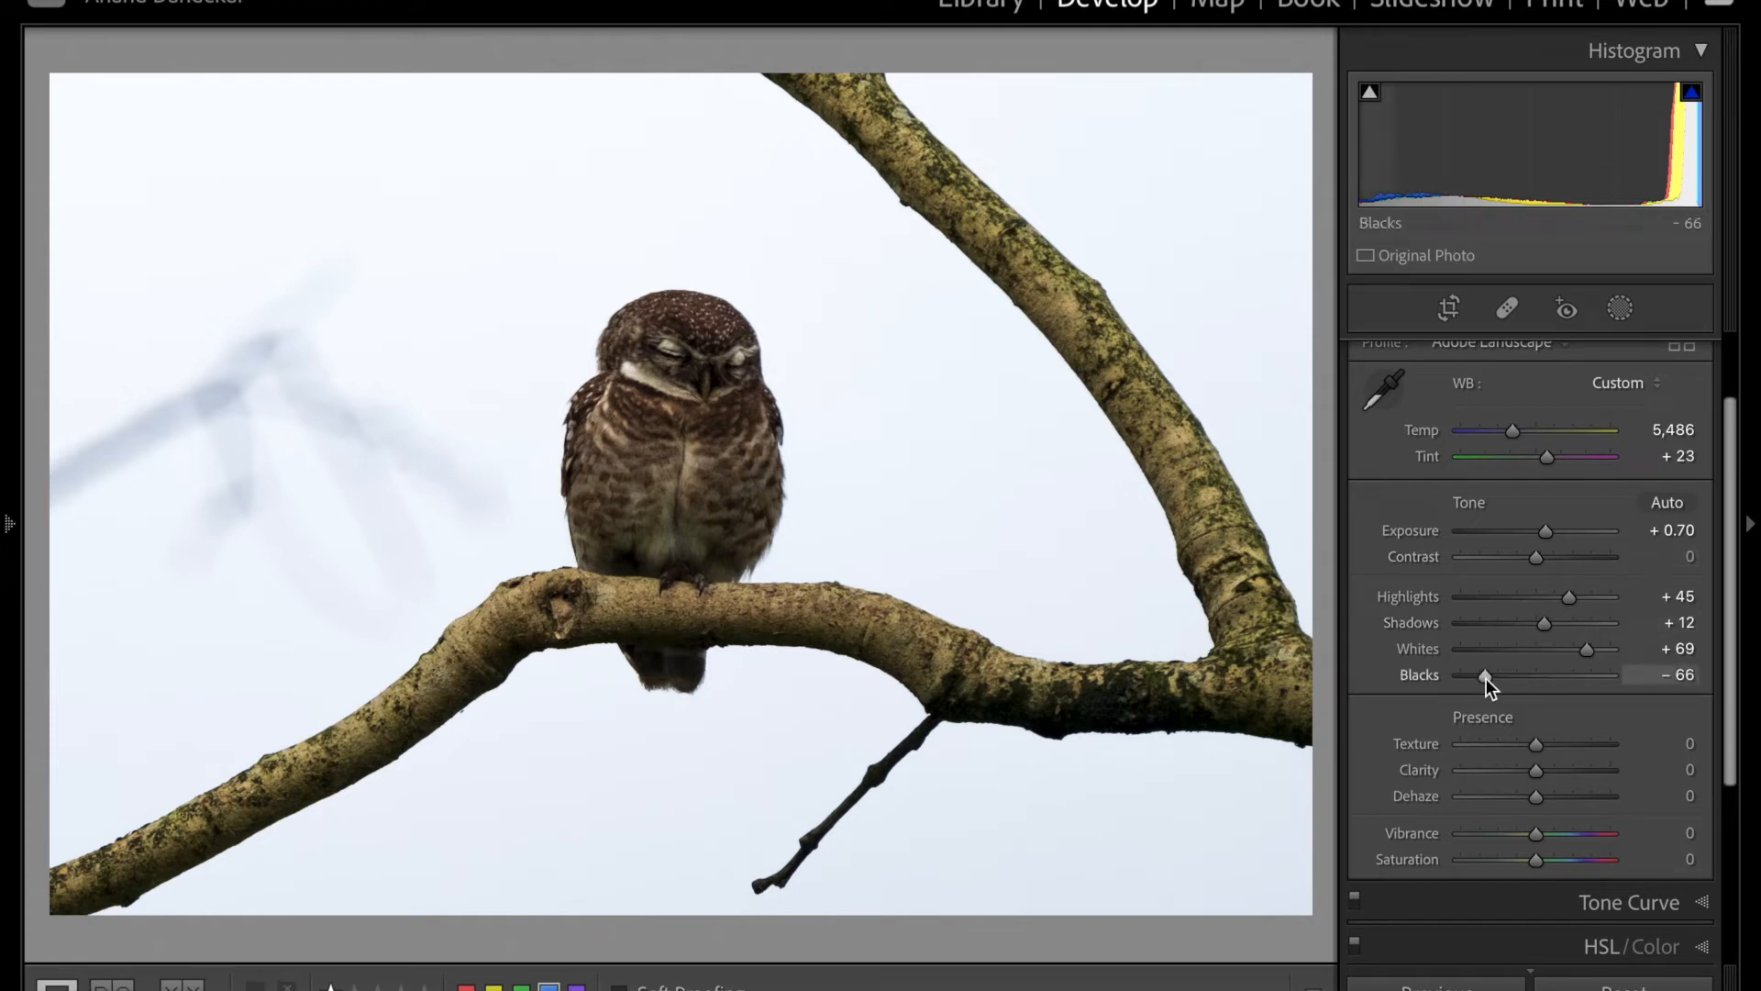
{"action": "left_click_drag", "start_coordinate": [1490, 680], "coordinate": [1504, 679]}
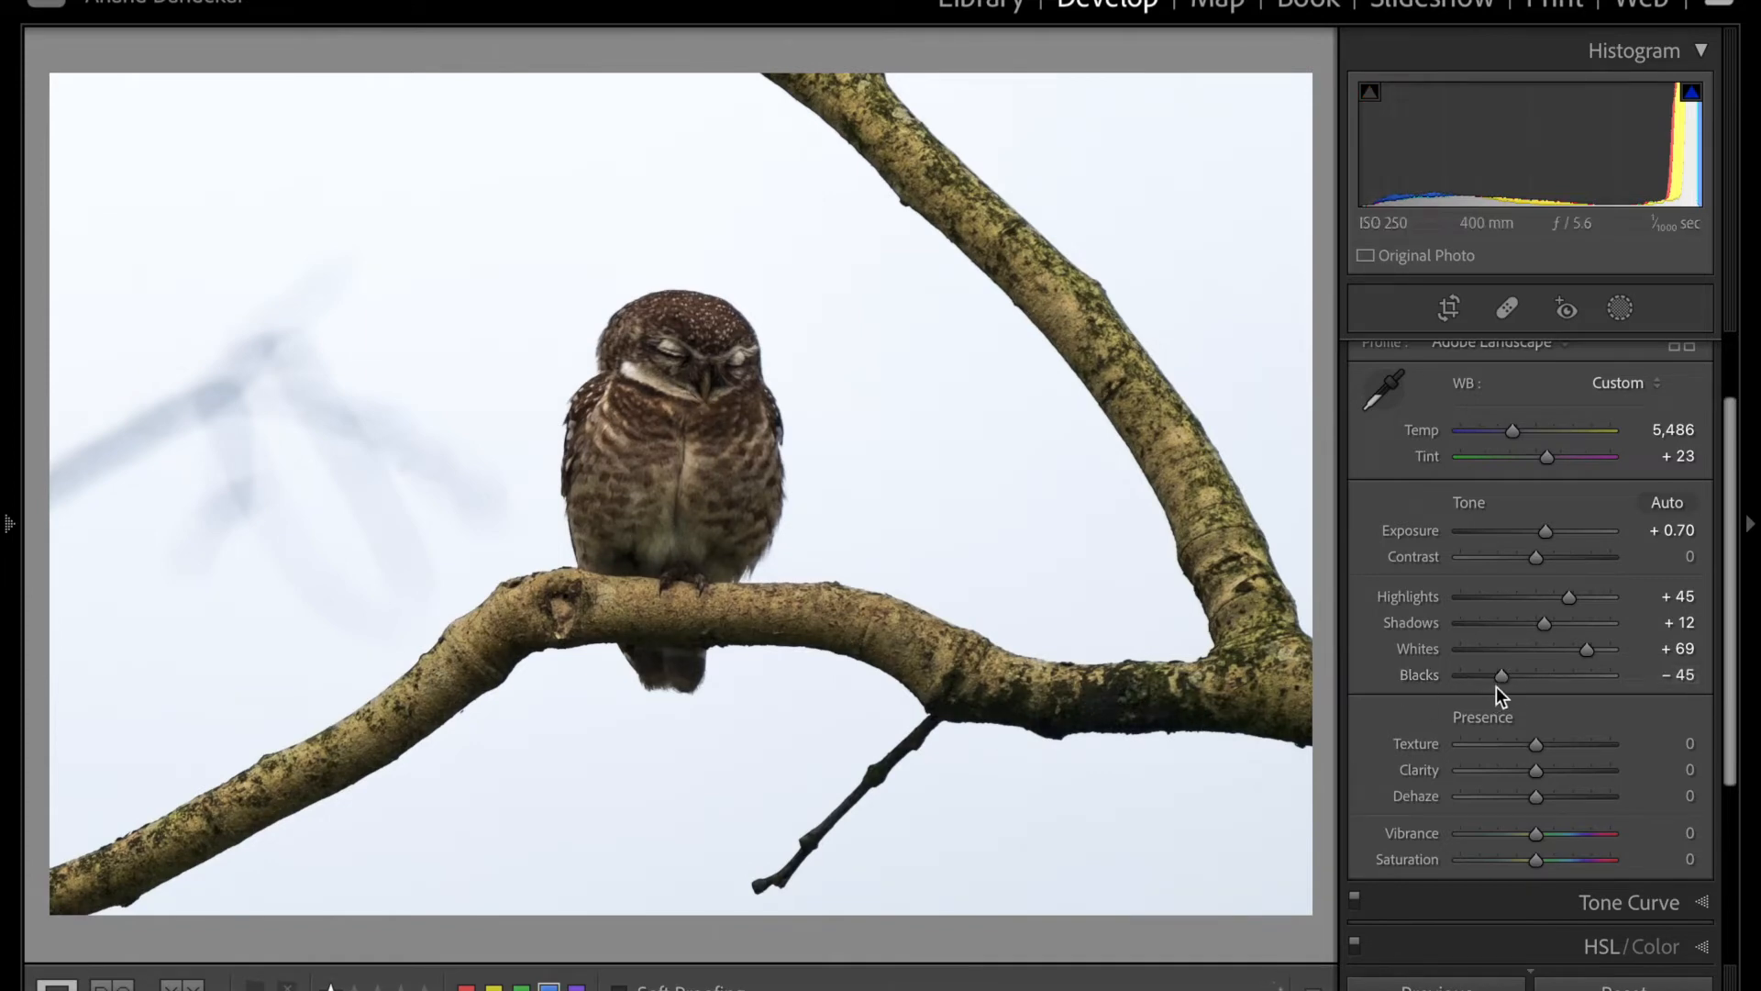
{"action": "key", "text": "Up"}
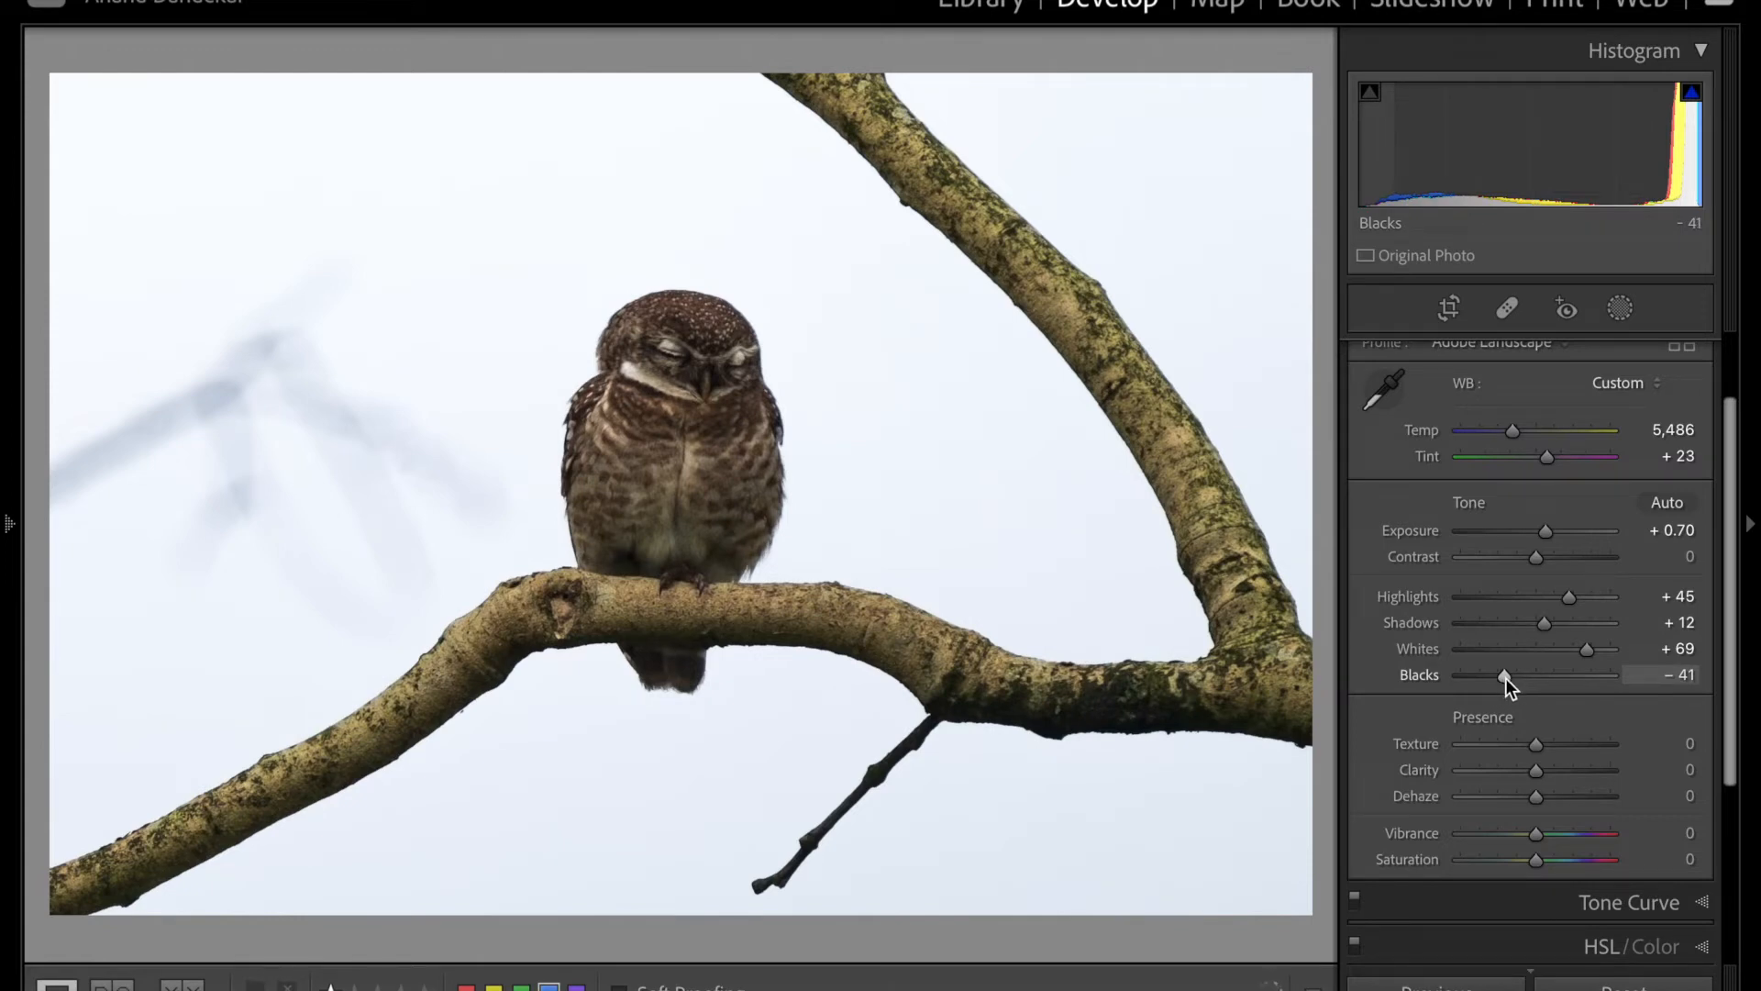
{"action": "left_click_drag", "start_coordinate": [1505, 679], "coordinate": [1510, 678]}
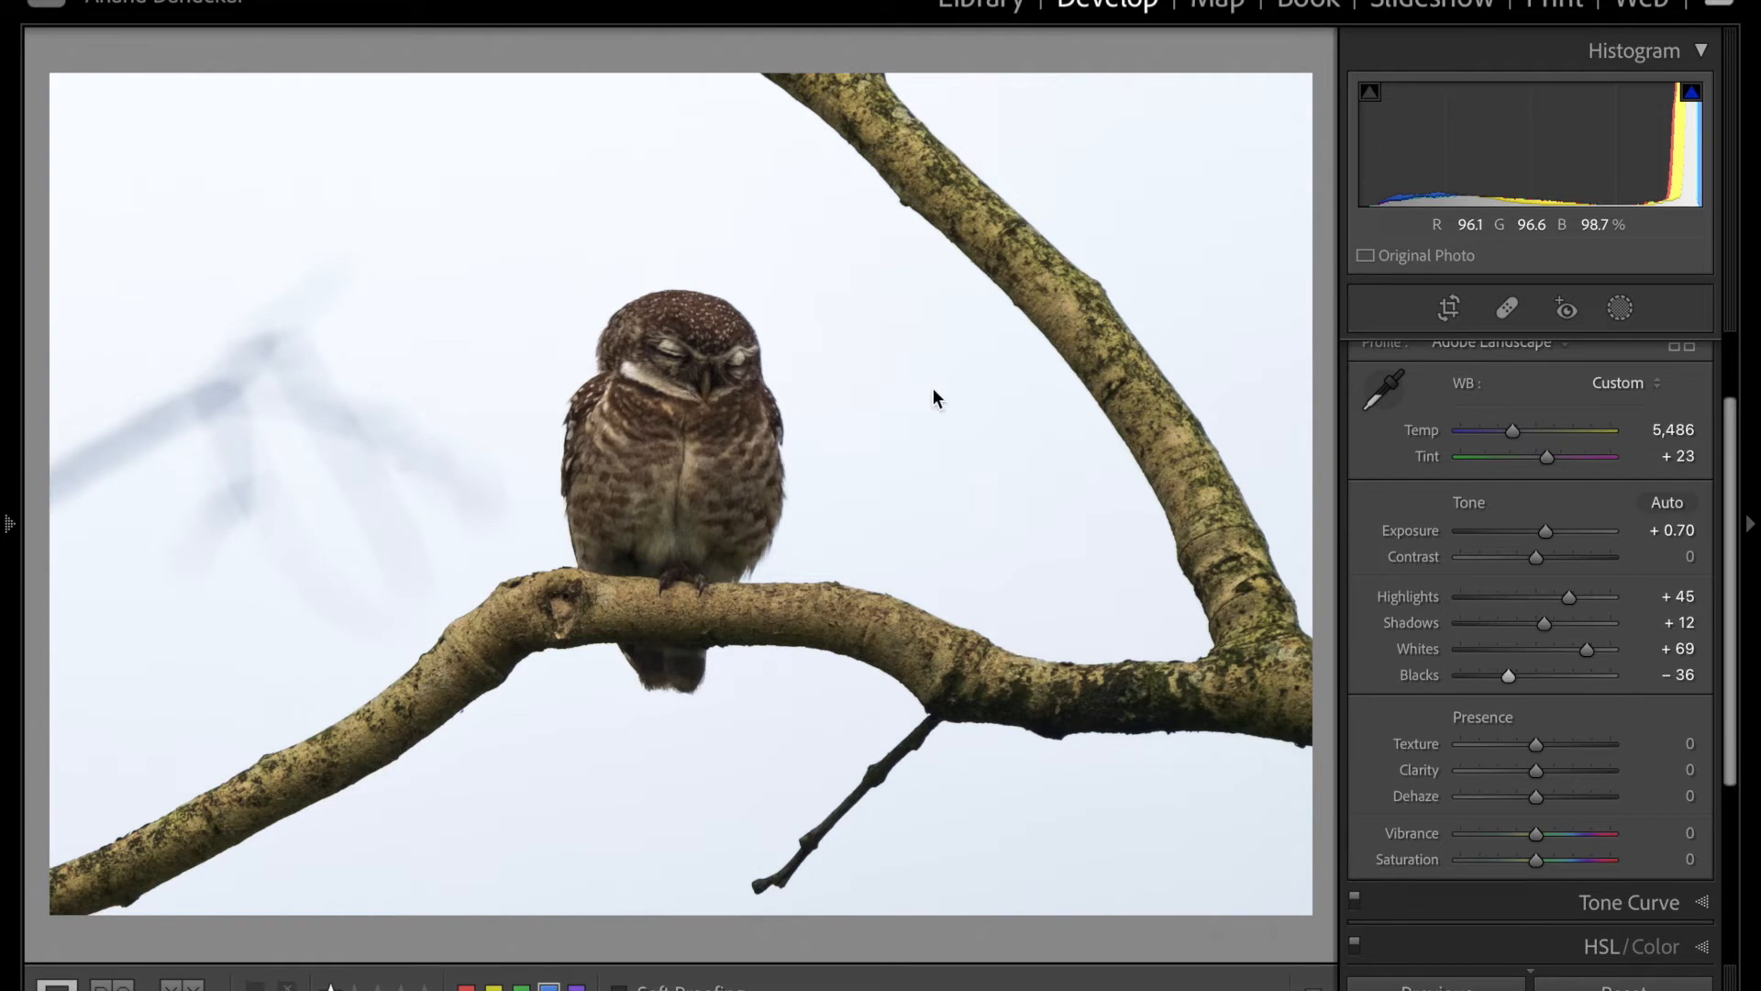
{"action": "key", "text": "backslash"}
{"action": "key", "text": "backslash"}
- Try a slight vibrance adjustment on the photo and reset it to 0
{"action": "scroll", "coordinate": [1573, 661], "scroll_direction": "down", "scroll_amount": 3}
{"action": "scroll", "coordinate": [1573, 661], "scroll_direction": "down", "scroll_amount": 3}
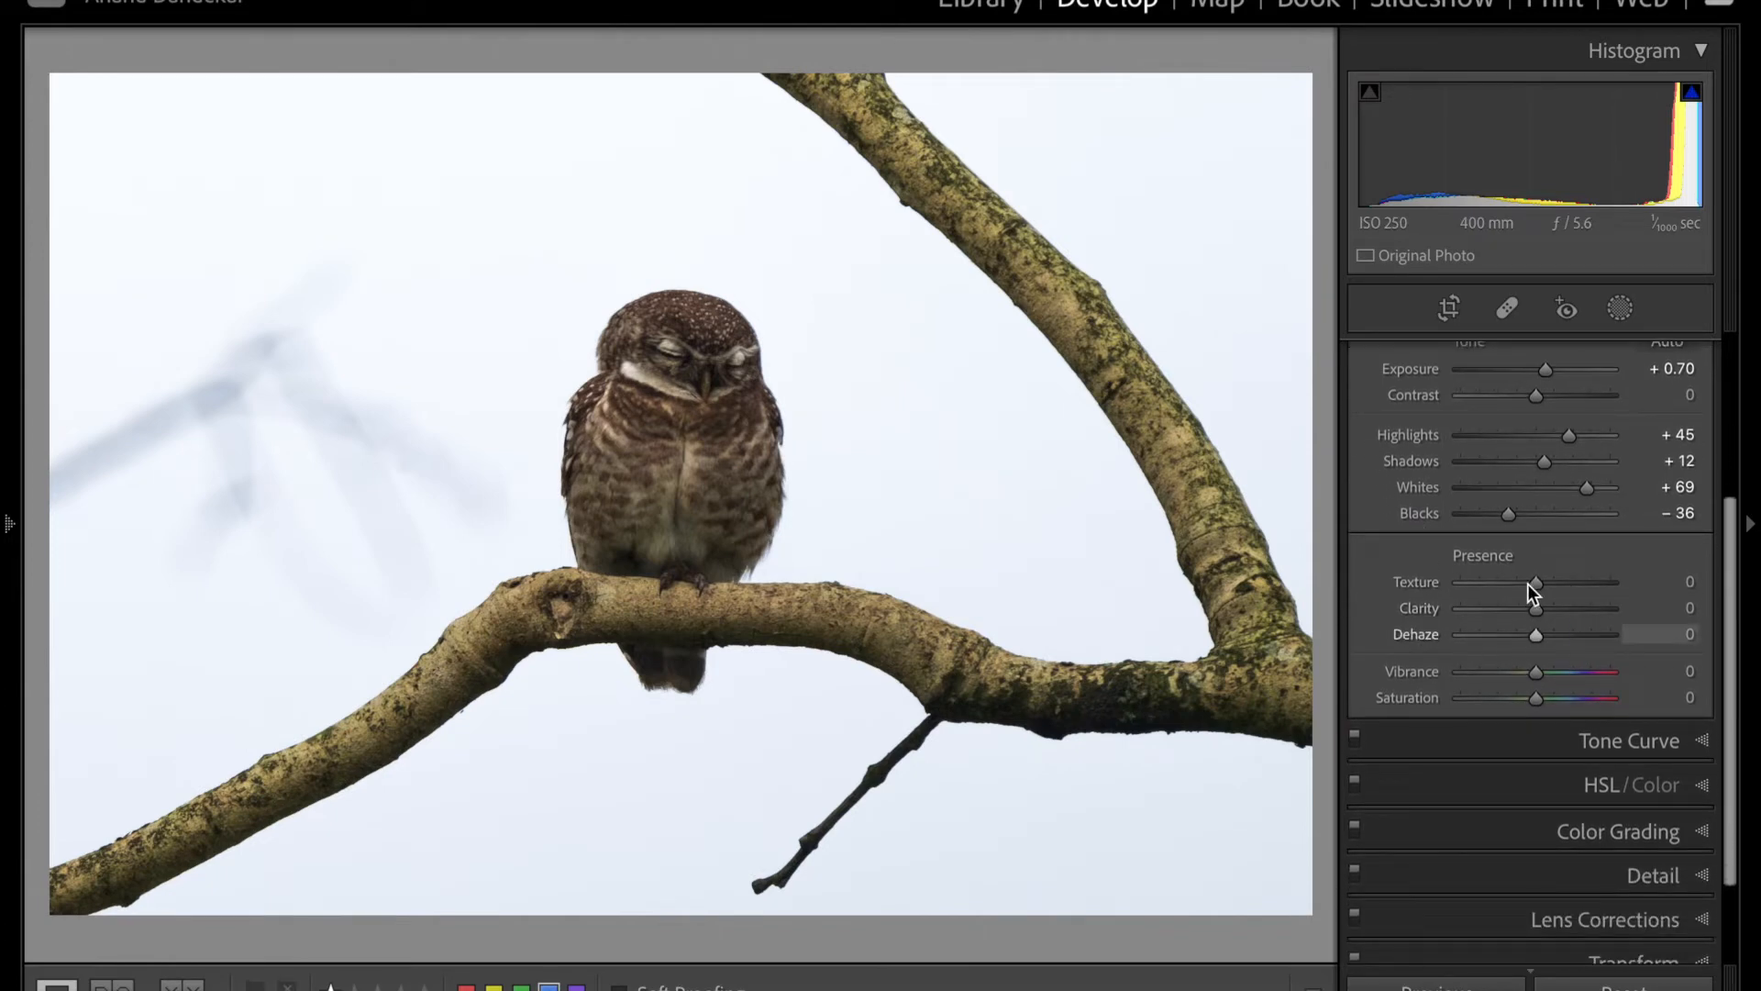
{"action": "scroll", "coordinate": [1474, 664], "scroll_direction": "down", "scroll_amount": 2}
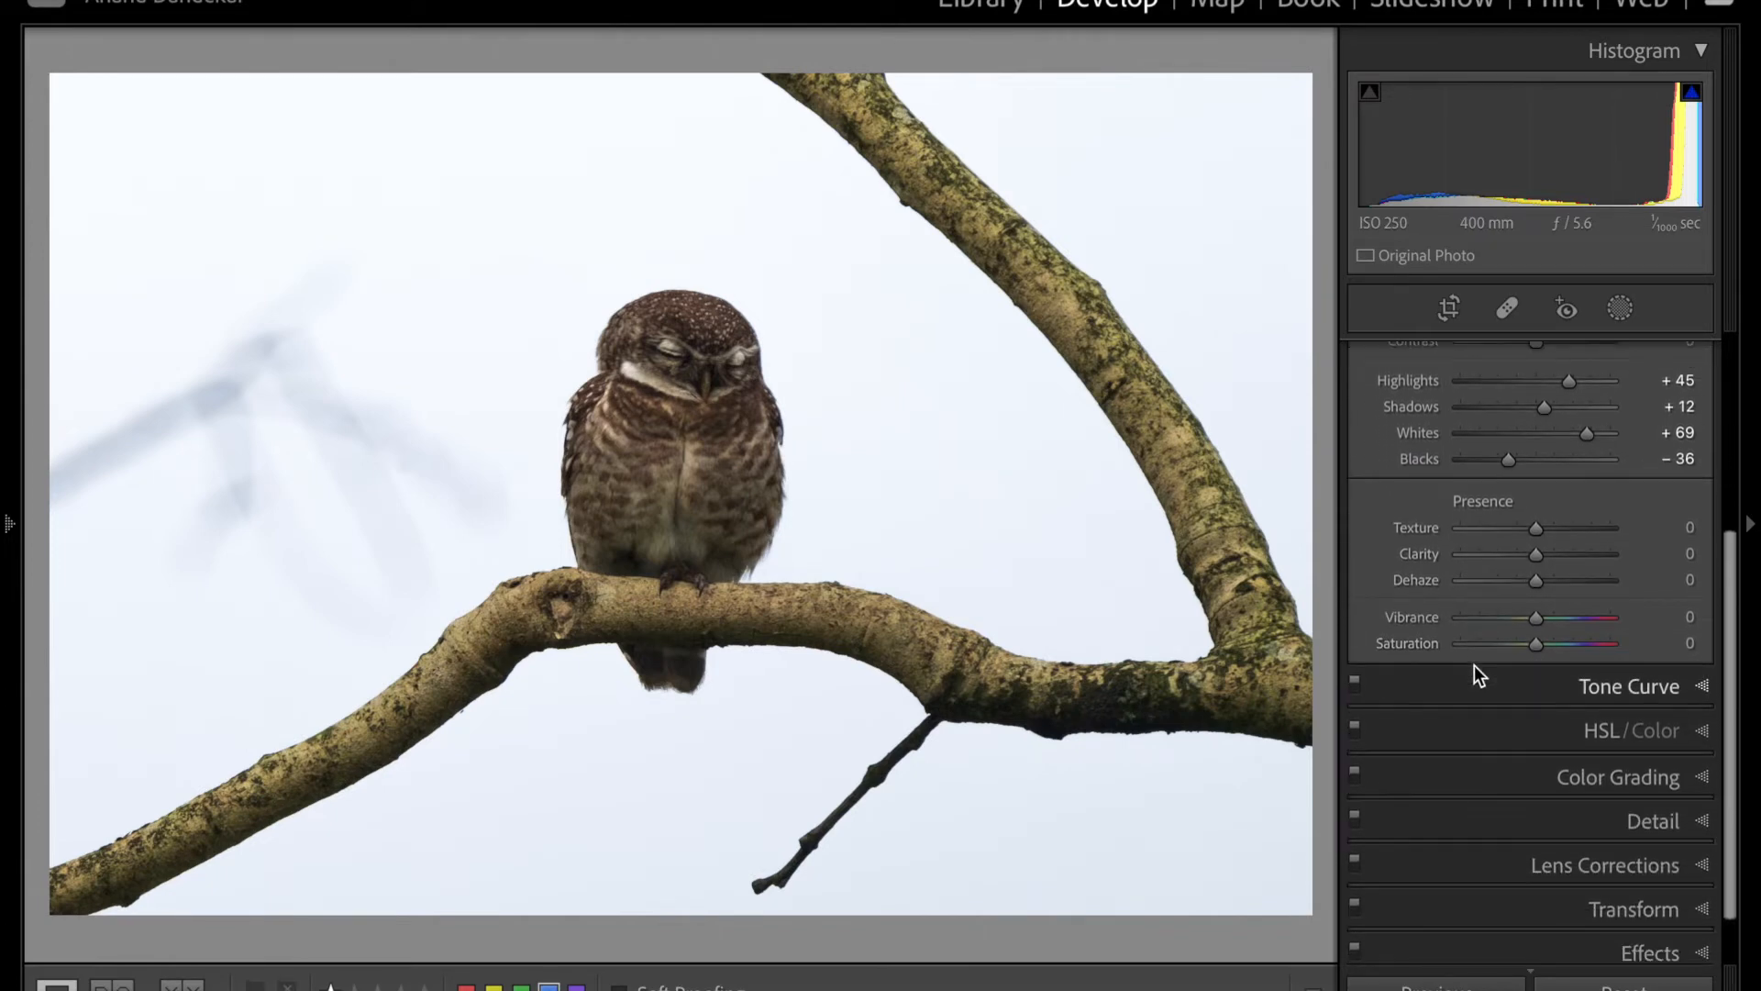
{"action": "mouse_move", "coordinate": [1538, 619]}
{"action": "left_mouse_down"}
{"action": "mouse_move", "coordinate": [1571, 620]}
{"action": "mouse_move", "coordinate": [1500, 622]}
{"action": "mouse_move", "coordinate": [1542, 625]}
{"action": "left_mouse_up"}
{"action": "double_click", "coordinate": [1541, 625]}
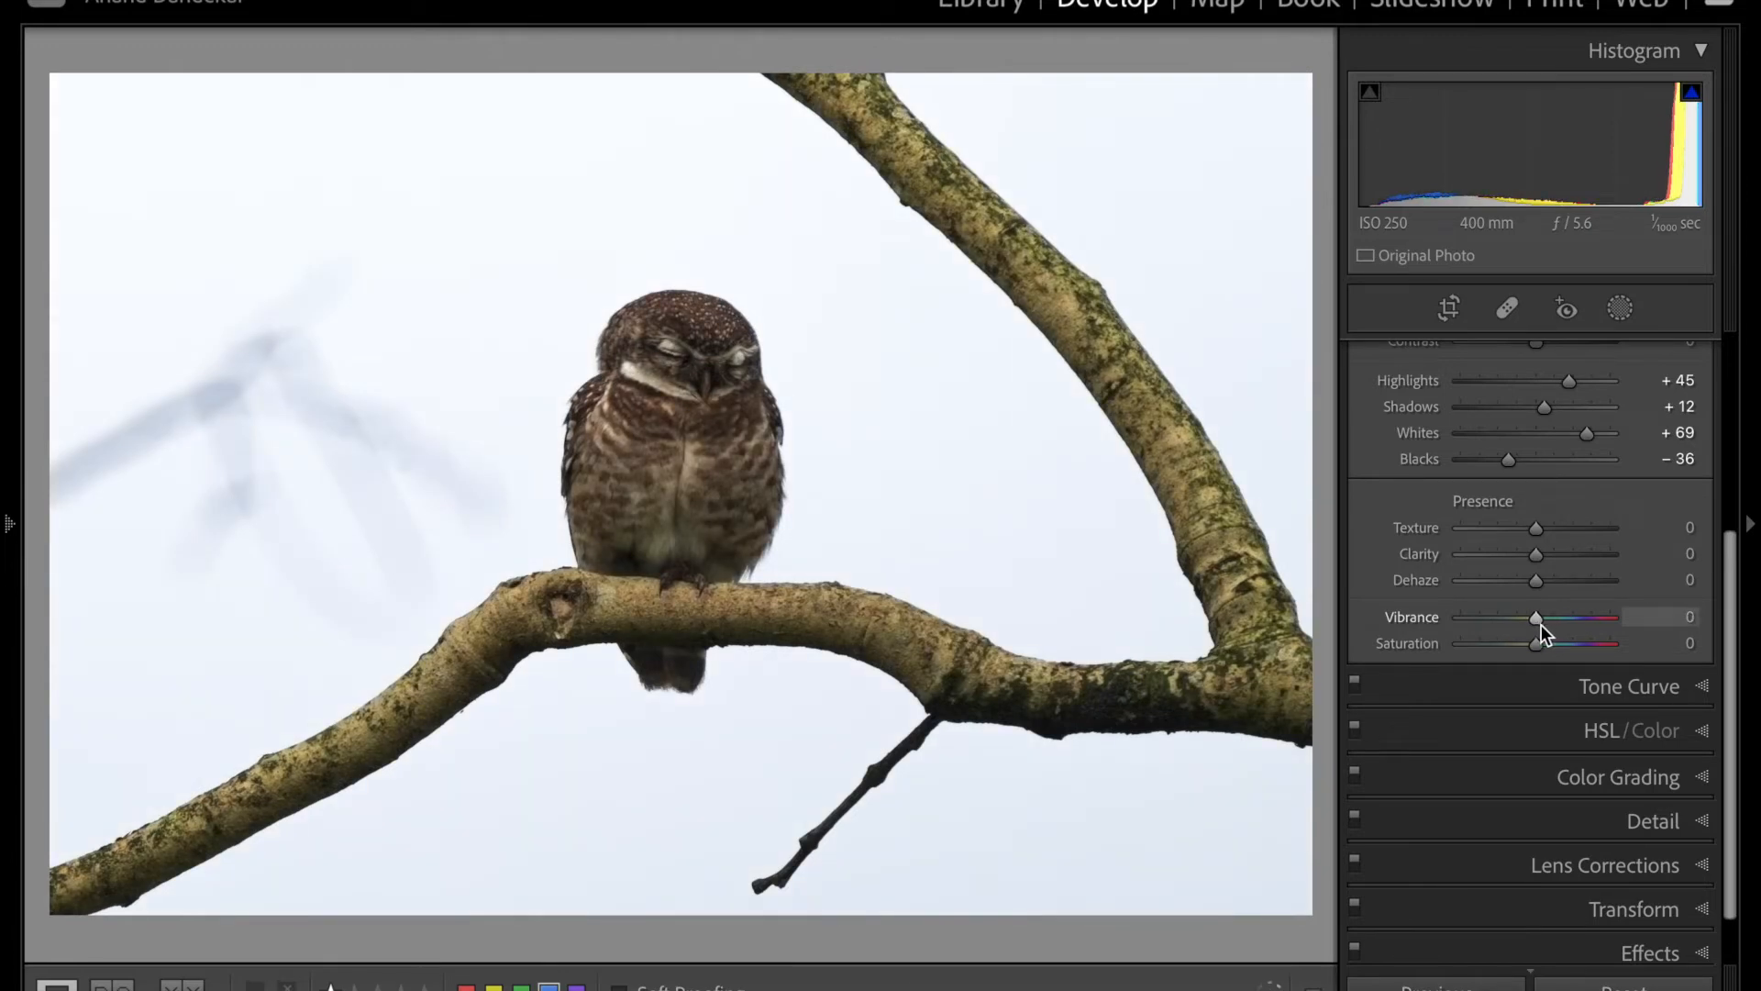
- Raise the Lights region of the tone curve to about +11
{"action": "scroll", "coordinate": [1542, 624], "scroll_direction": "down", "scroll_amount": 2}
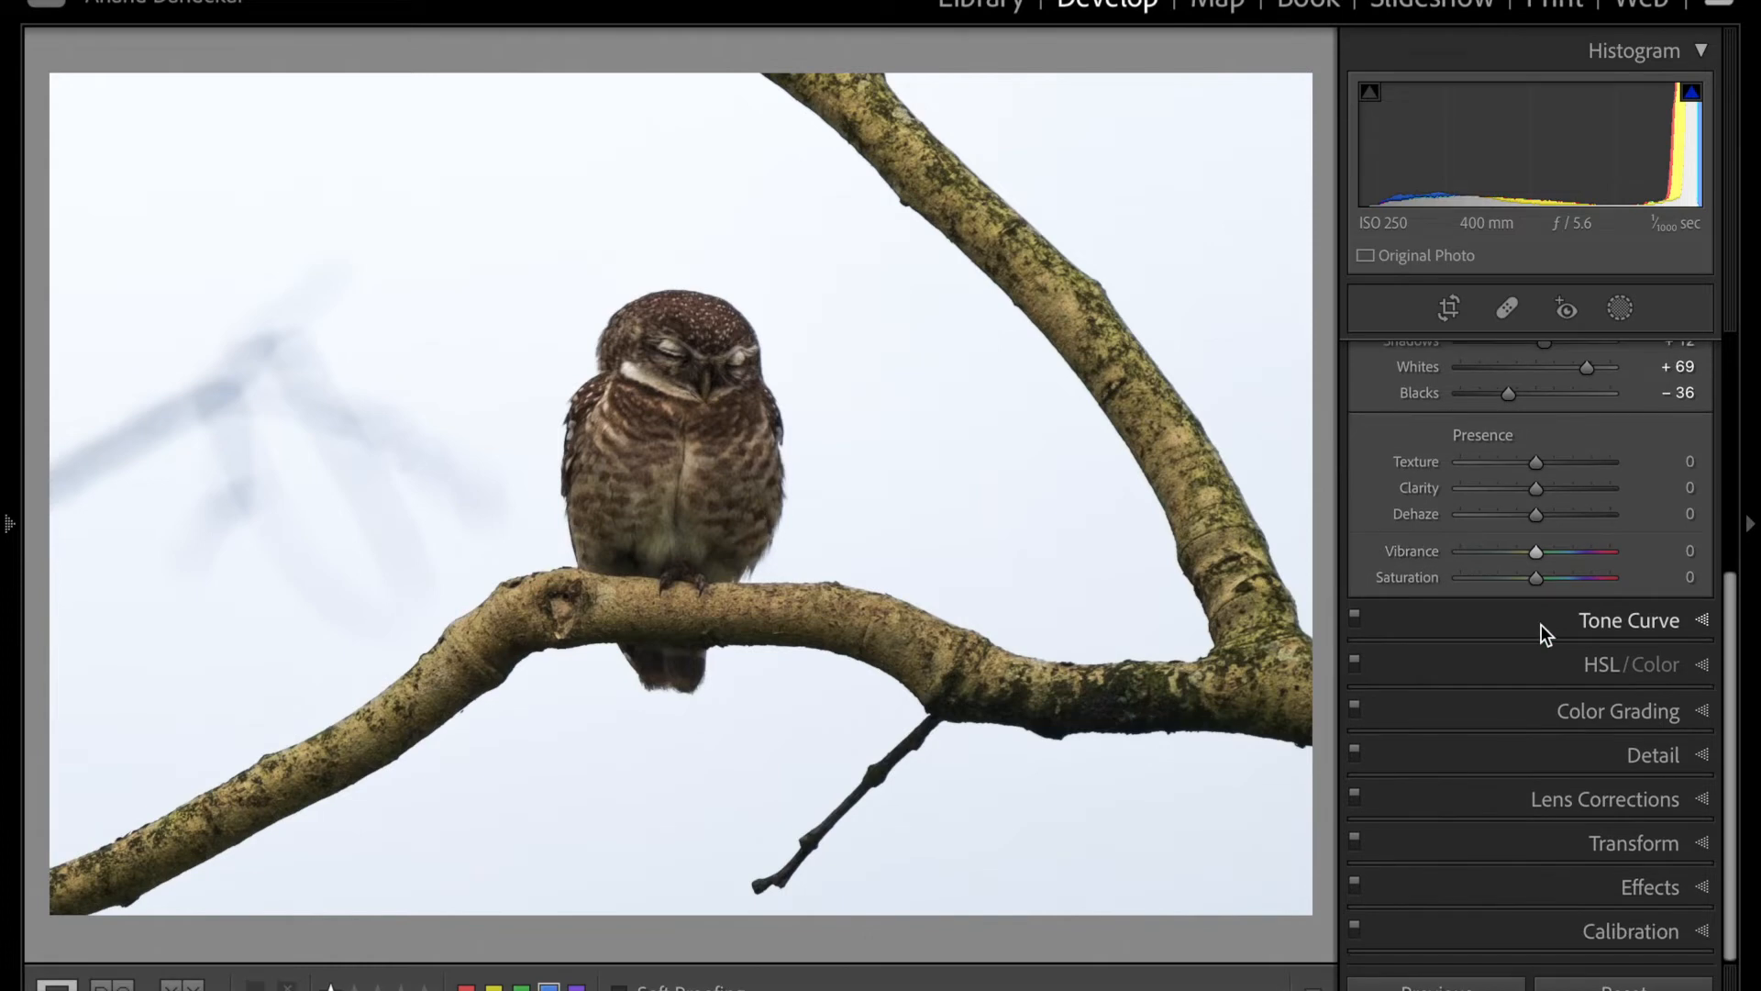
{"action": "left_click", "coordinate": [1631, 620]}
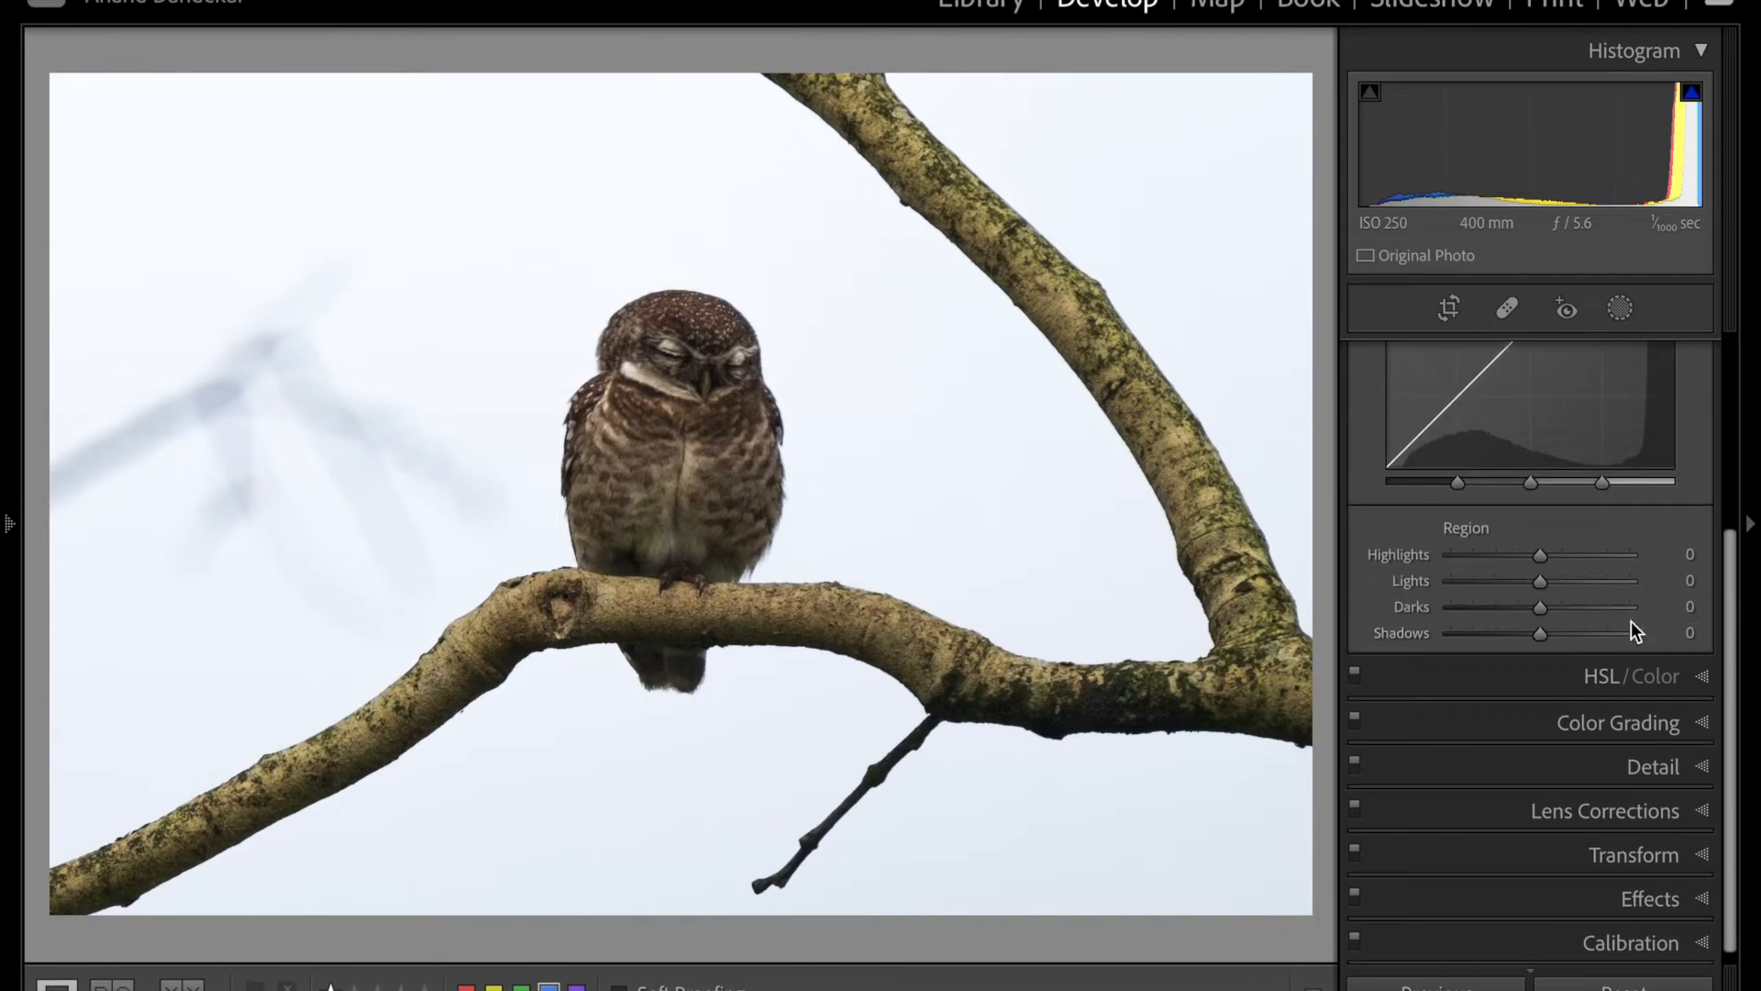
{"action": "scroll", "coordinate": [1631, 621], "scroll_direction": "up", "scroll_amount": 3}
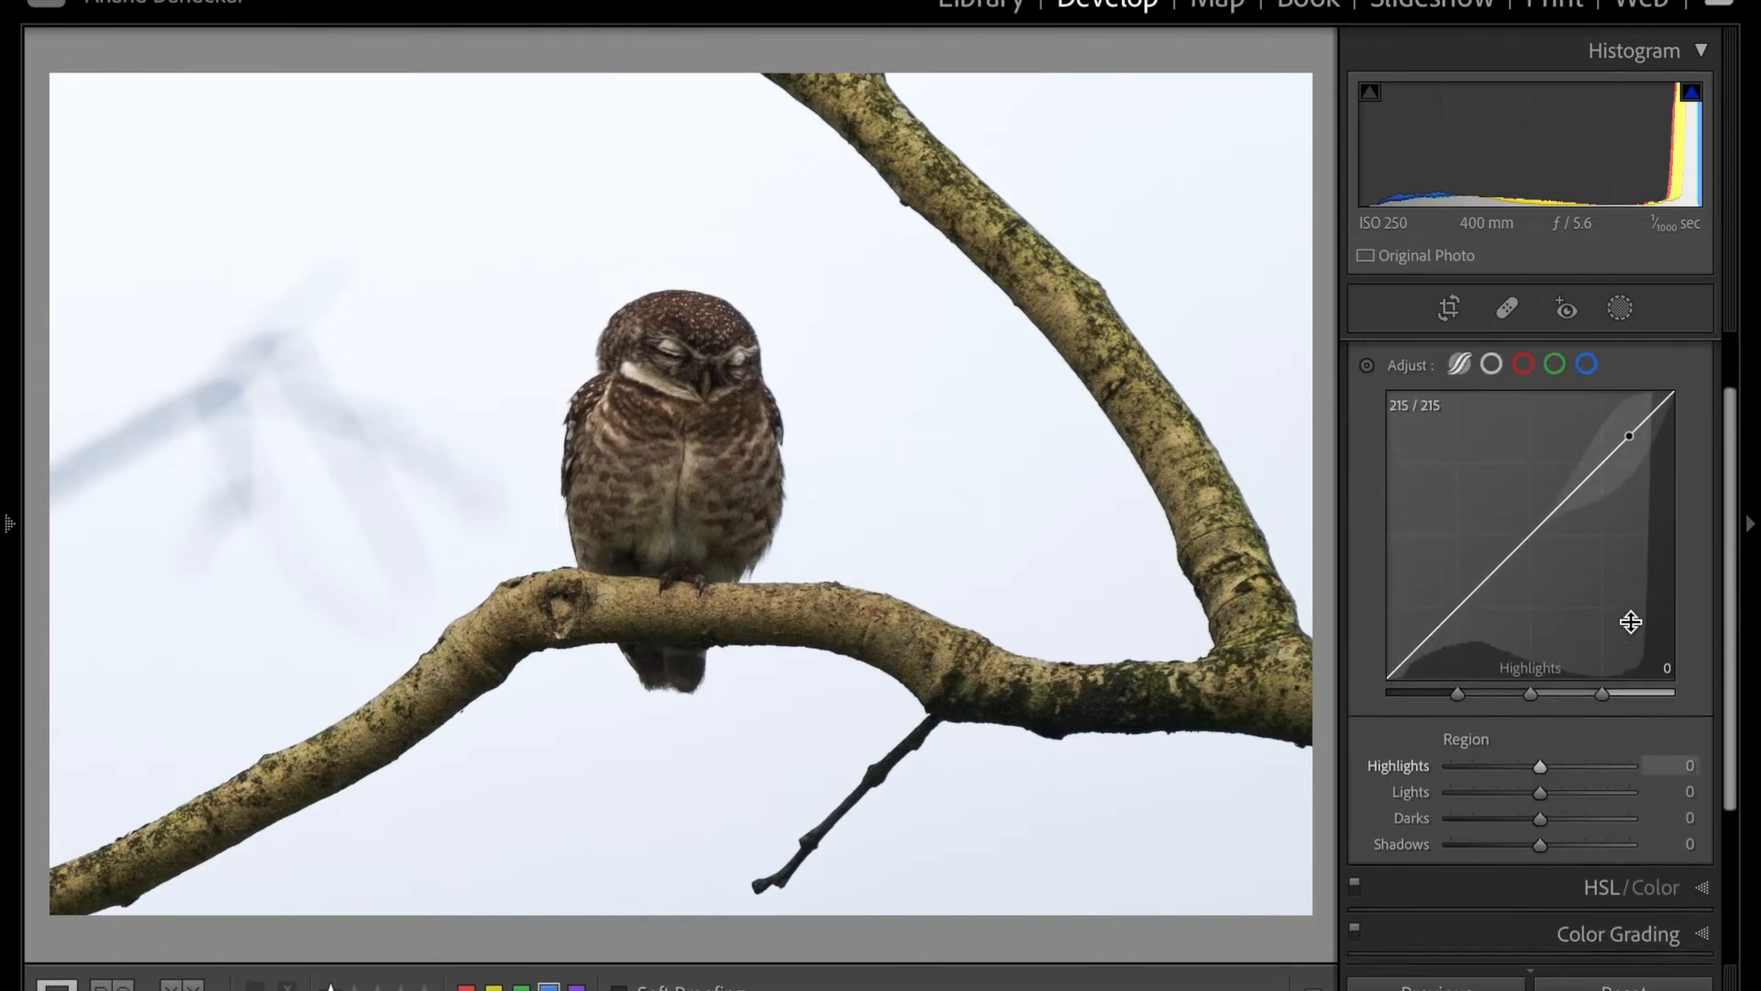
{"action": "scroll", "coordinate": [1632, 620], "scroll_direction": "up", "scroll_amount": 1}
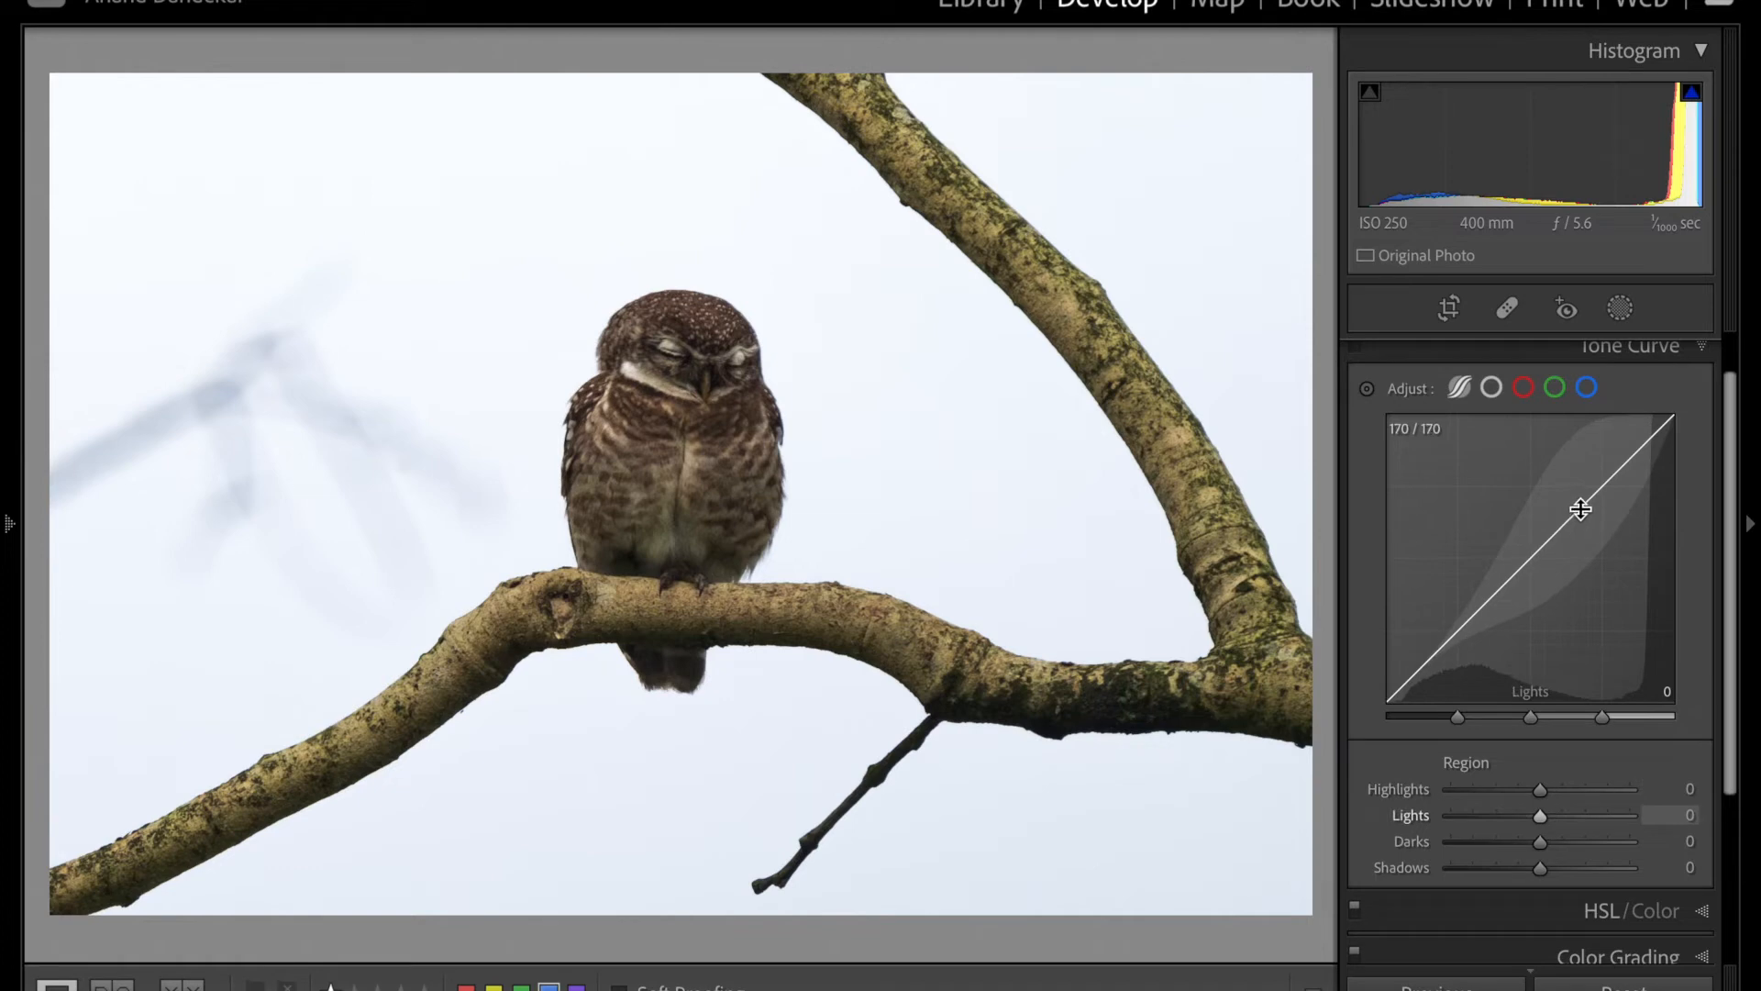
{"action": "left_click_drag", "start_coordinate": [1583, 505], "coordinate": [1577, 493]}
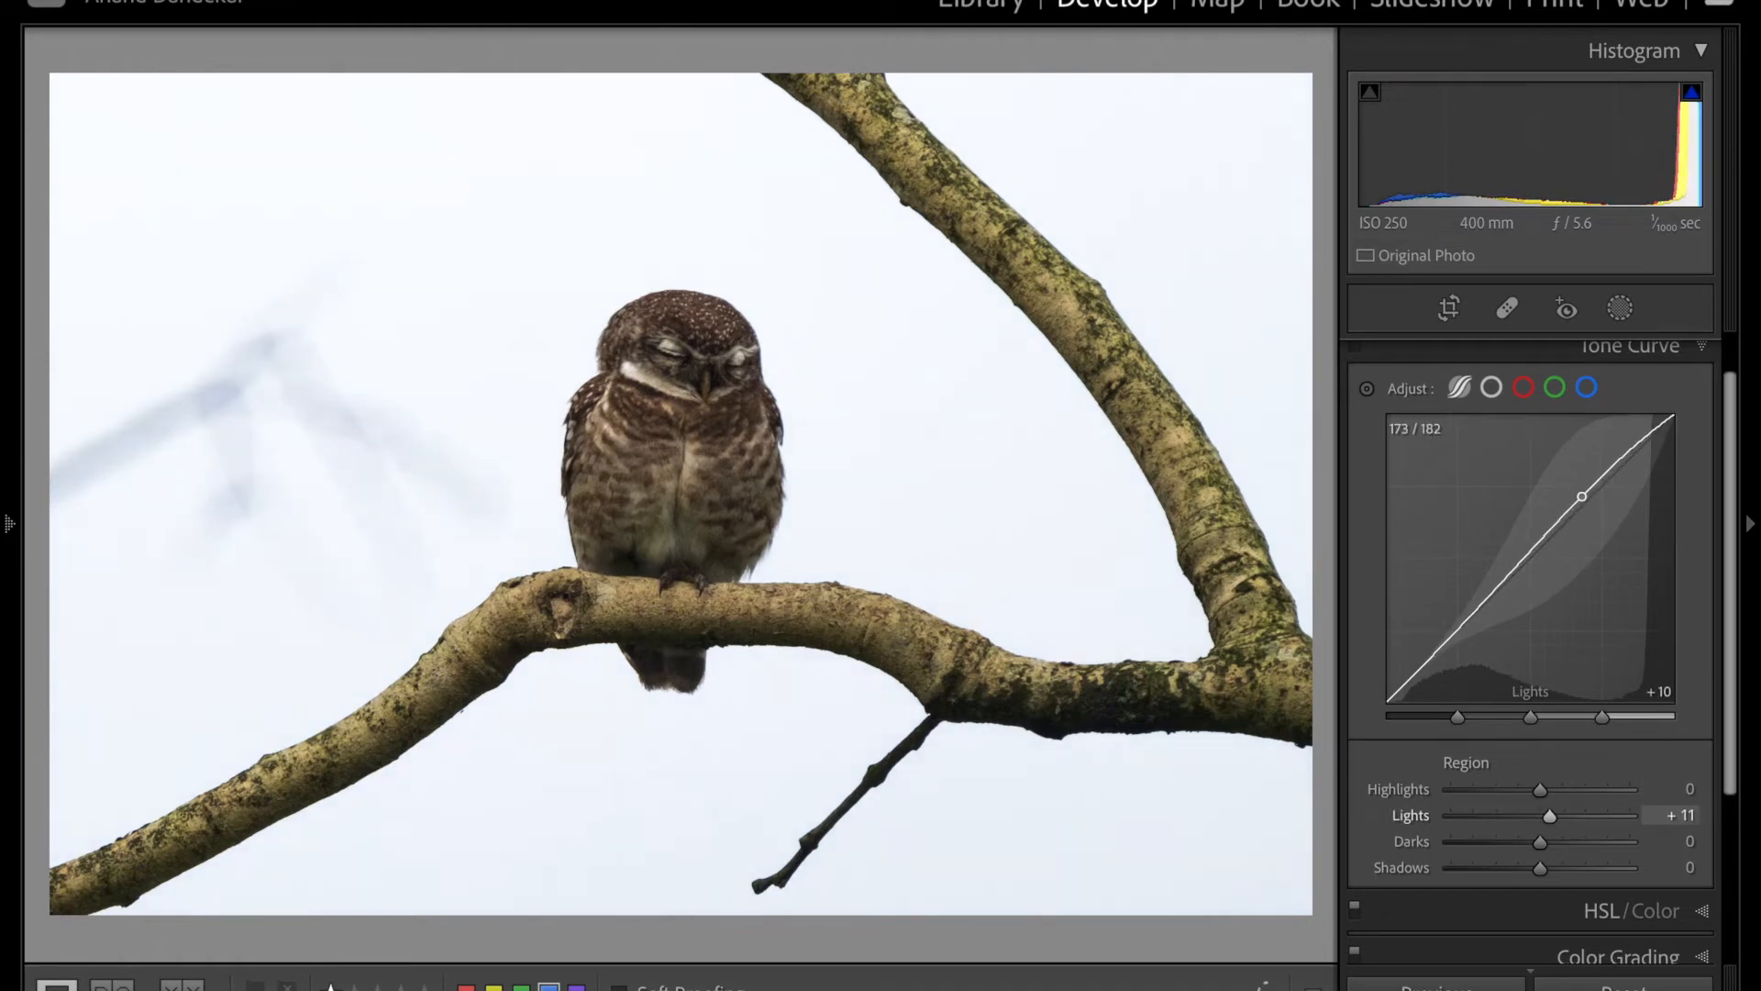
- Fine-tune the tone curve by setting the Darks region to −1 and the Highlights region to +1
{"action": "left_click_drag", "start_coordinate": [1456, 627], "coordinate": [1459, 628]}
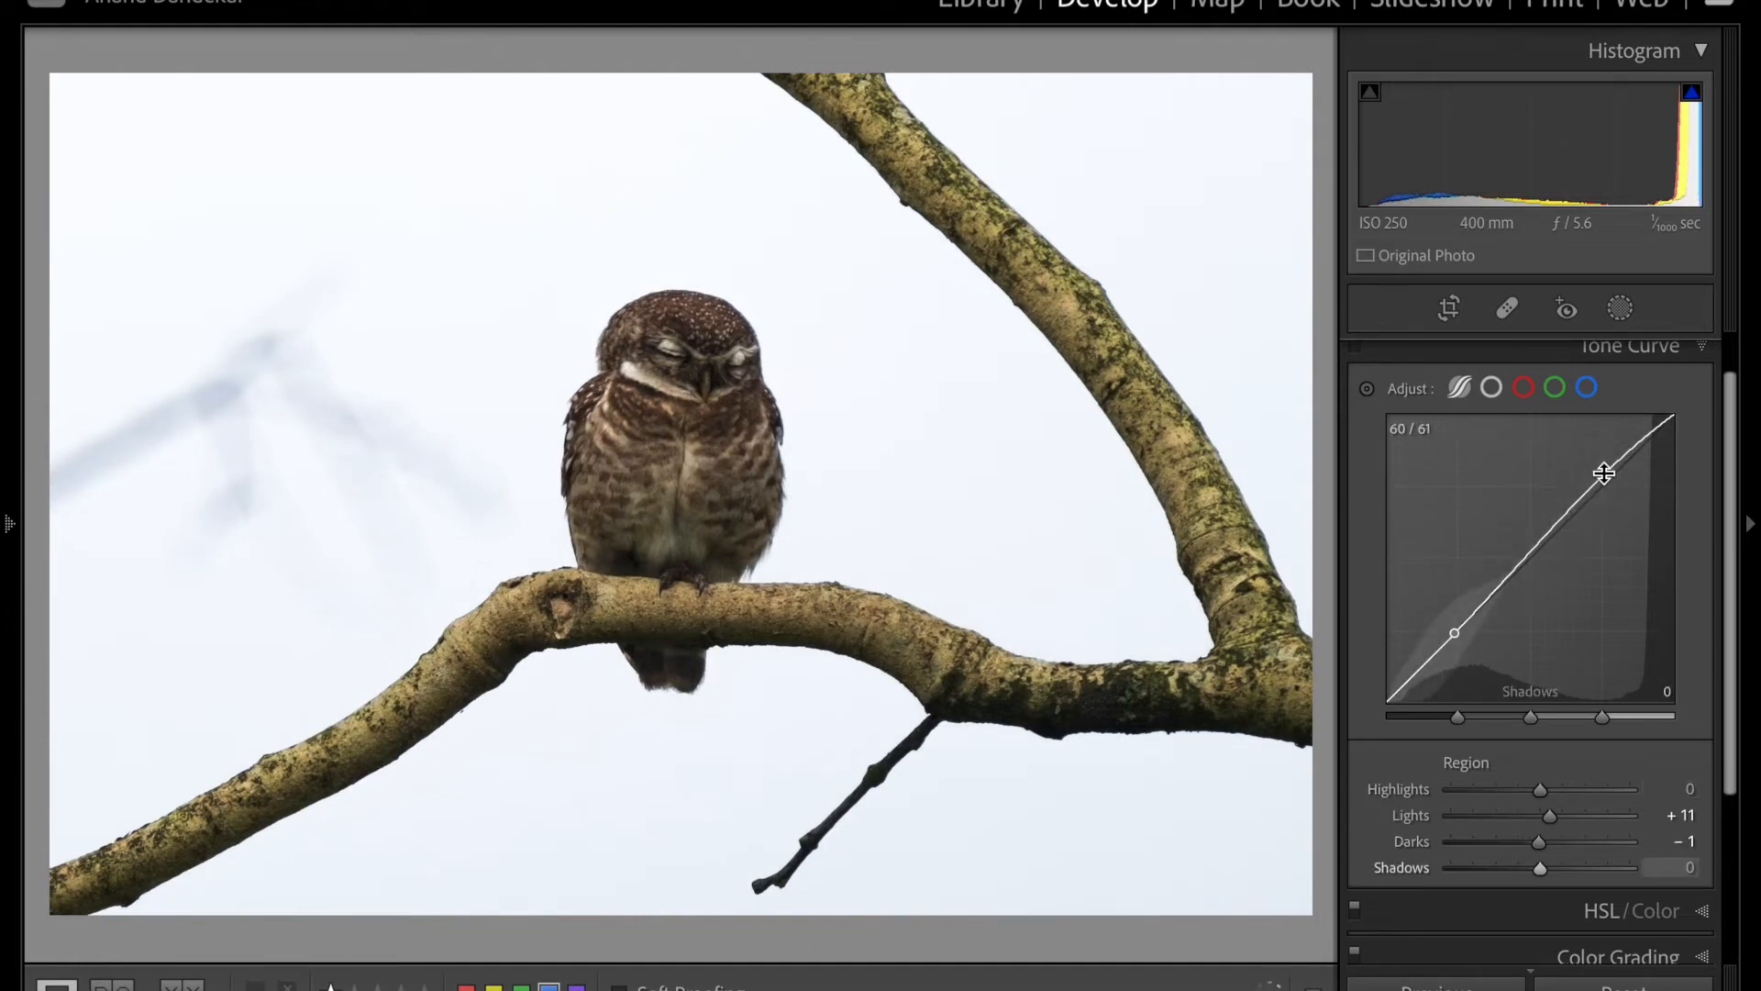
{"action": "left_click_drag", "start_coordinate": [1603, 472], "coordinate": [1603, 470]}
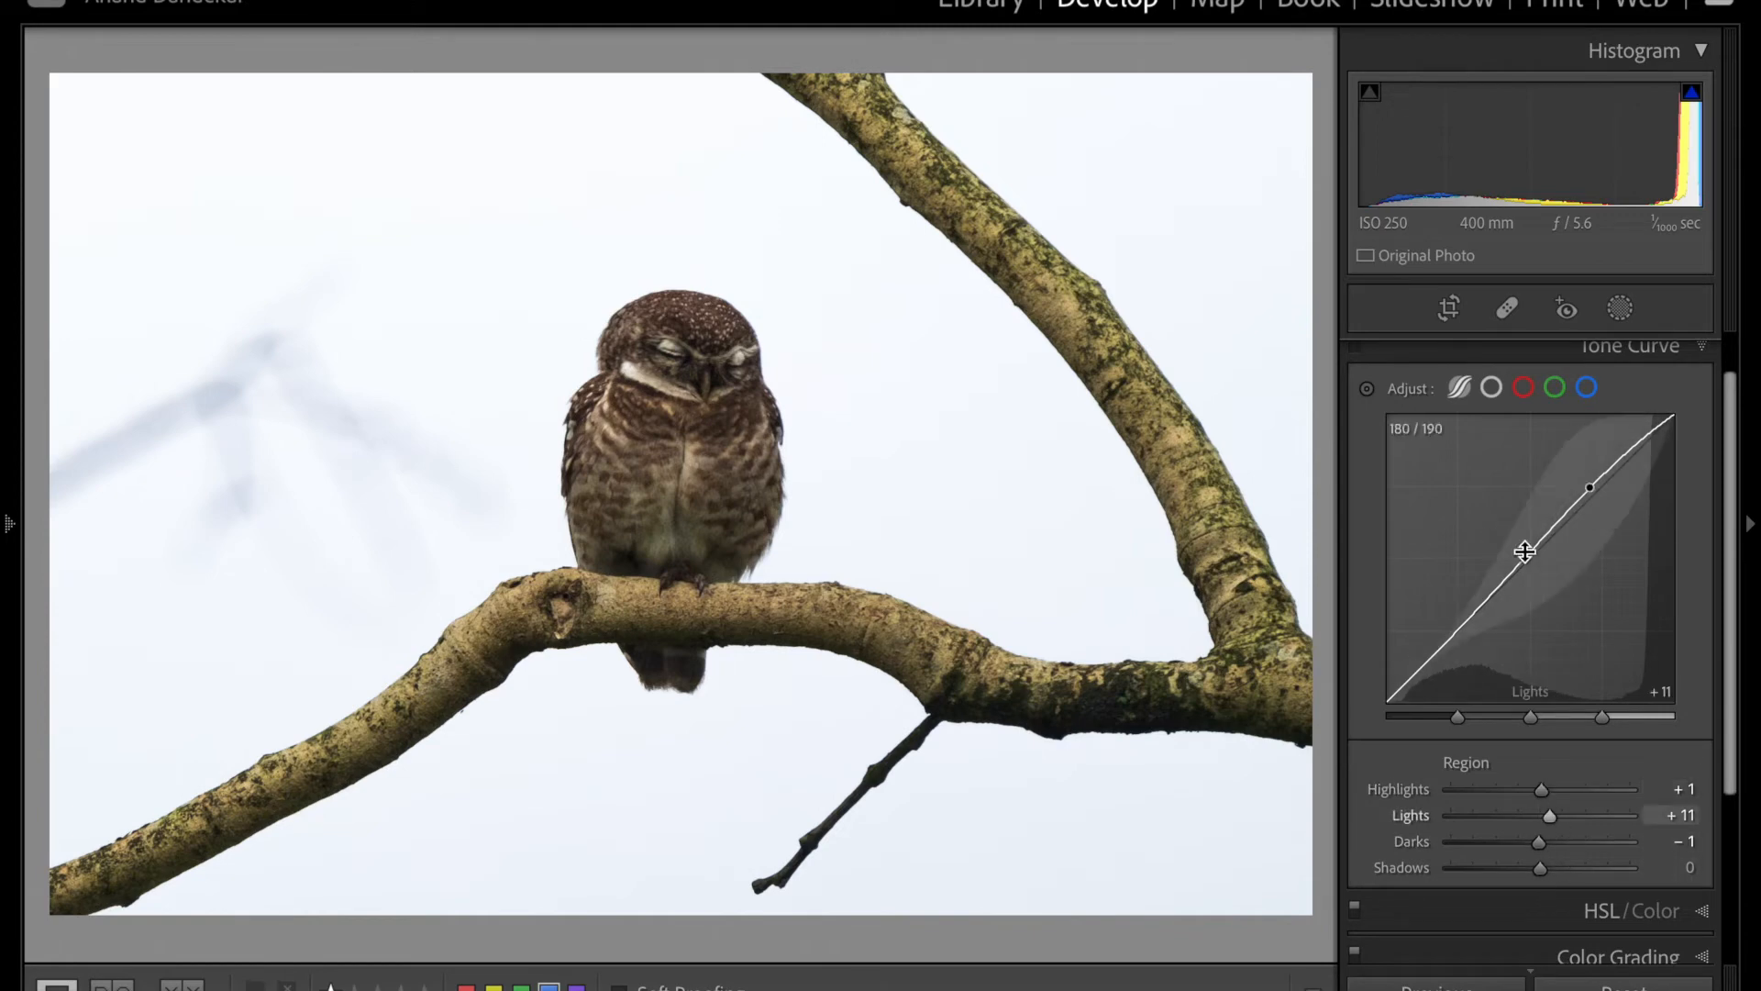
{"action": "scroll", "coordinate": [1548, 534], "scroll_direction": "down", "scroll_amount": 3}
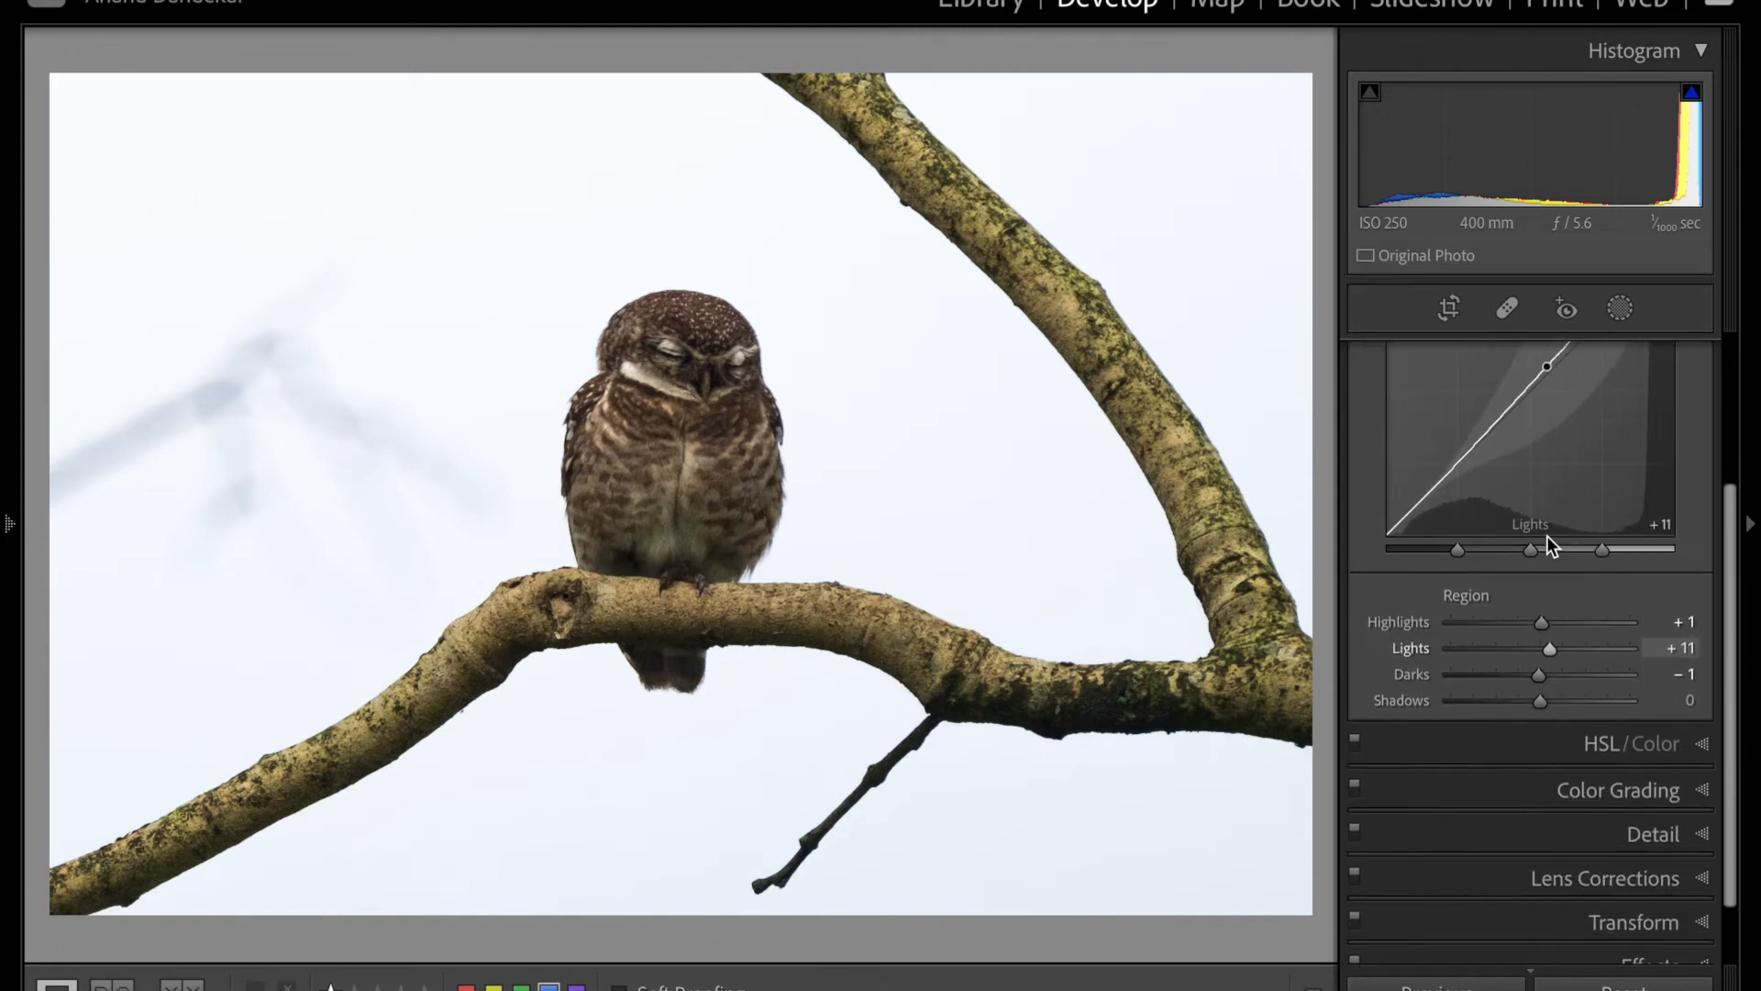
{"action": "scroll", "coordinate": [1546, 536], "scroll_direction": "down", "scroll_amount": 1}
{"action": "left_click", "coordinate": [1604, 697]}
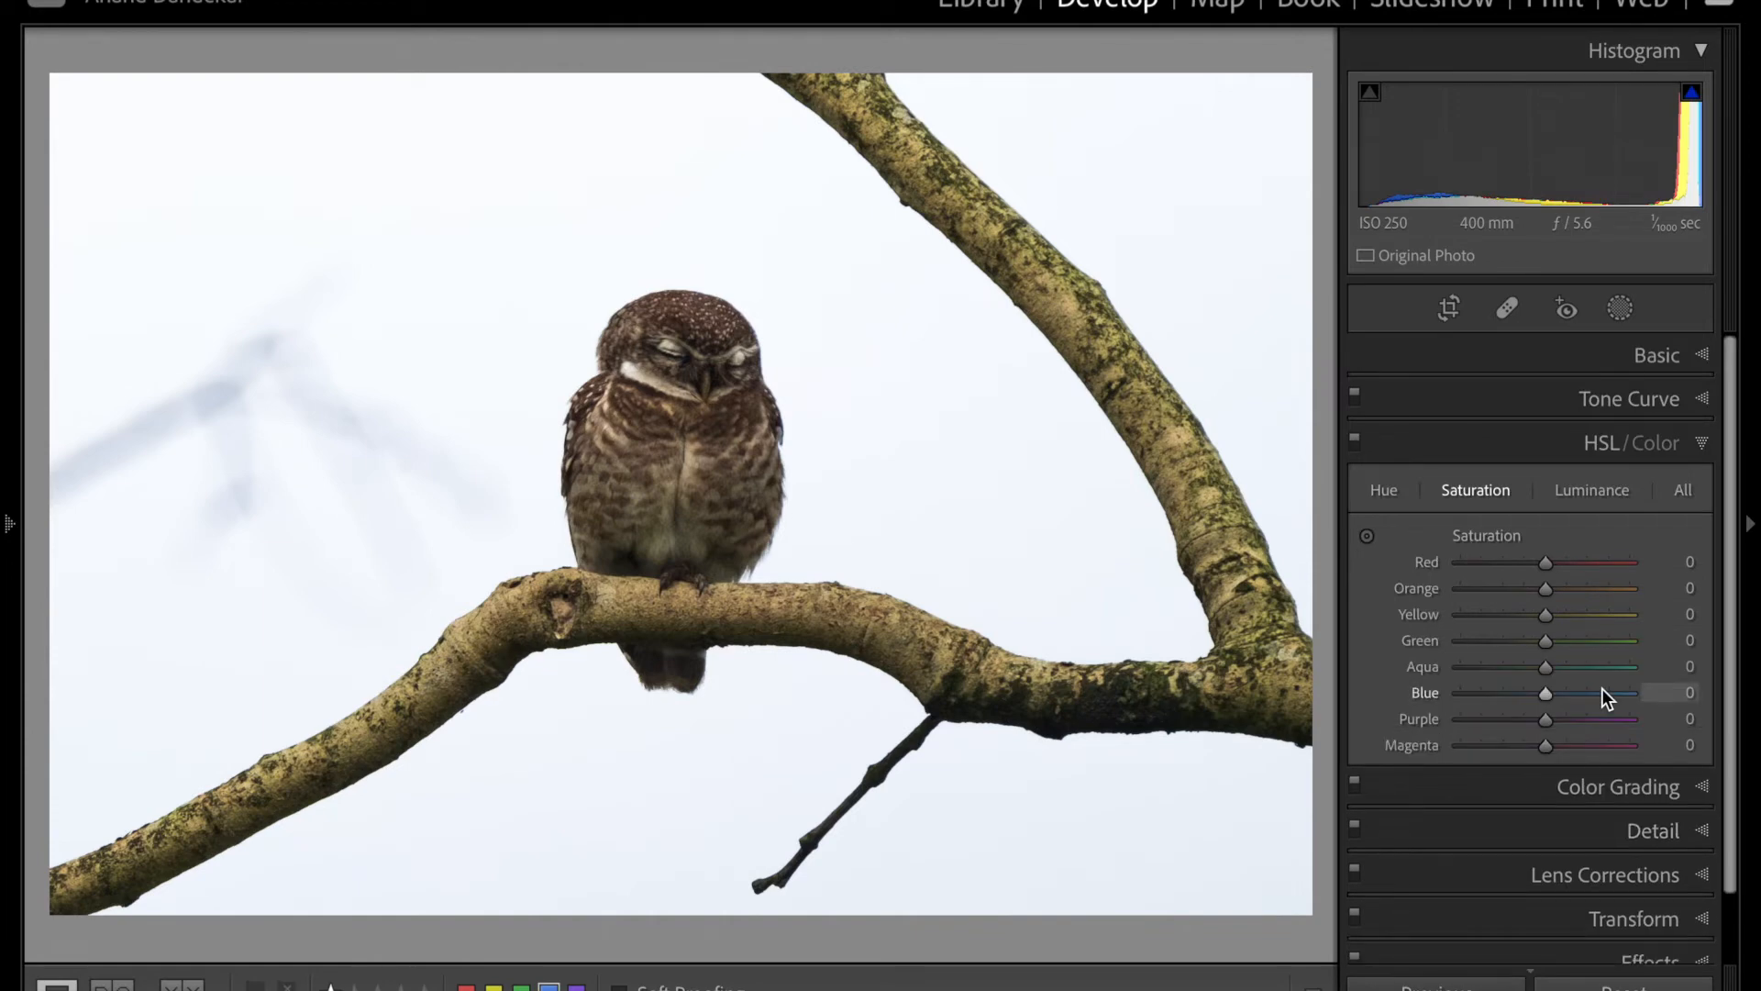
{"action": "scroll", "coordinate": [1550, 725], "scroll_direction": "down", "scroll_amount": 1}
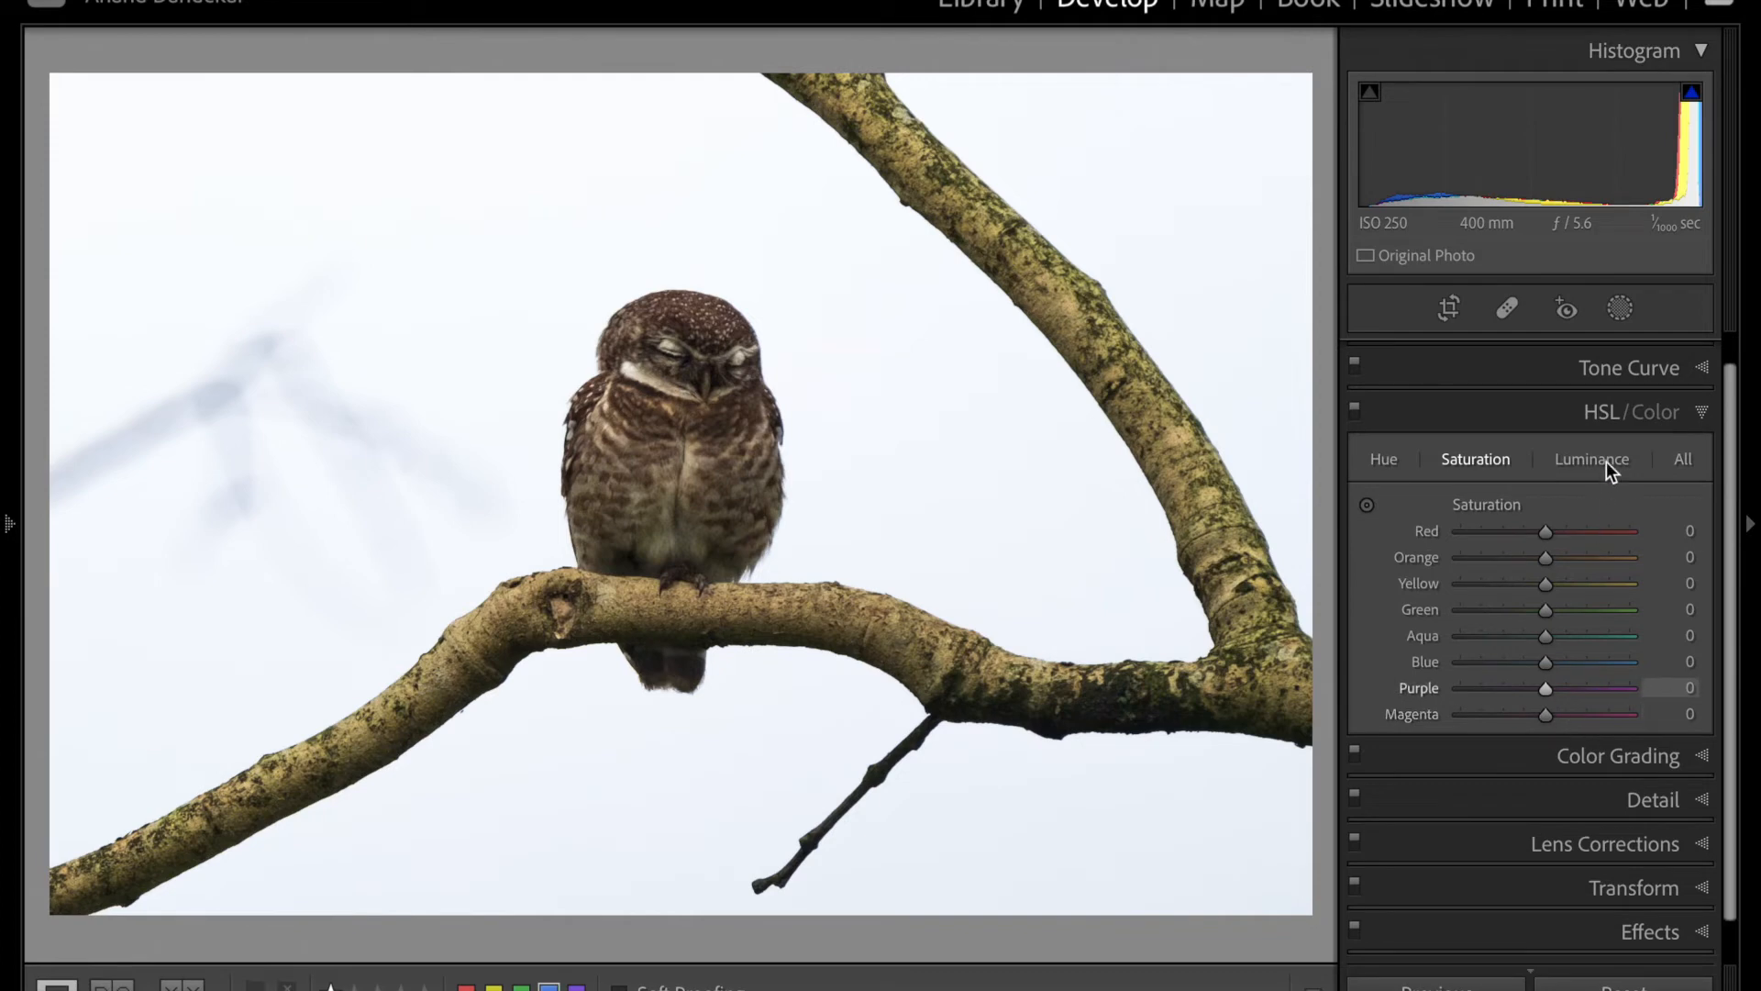
{"action": "left_click", "coordinate": [1584, 754]}
{"action": "scroll", "coordinate": [1584, 754], "scroll_direction": "down", "scroll_amount": 4}
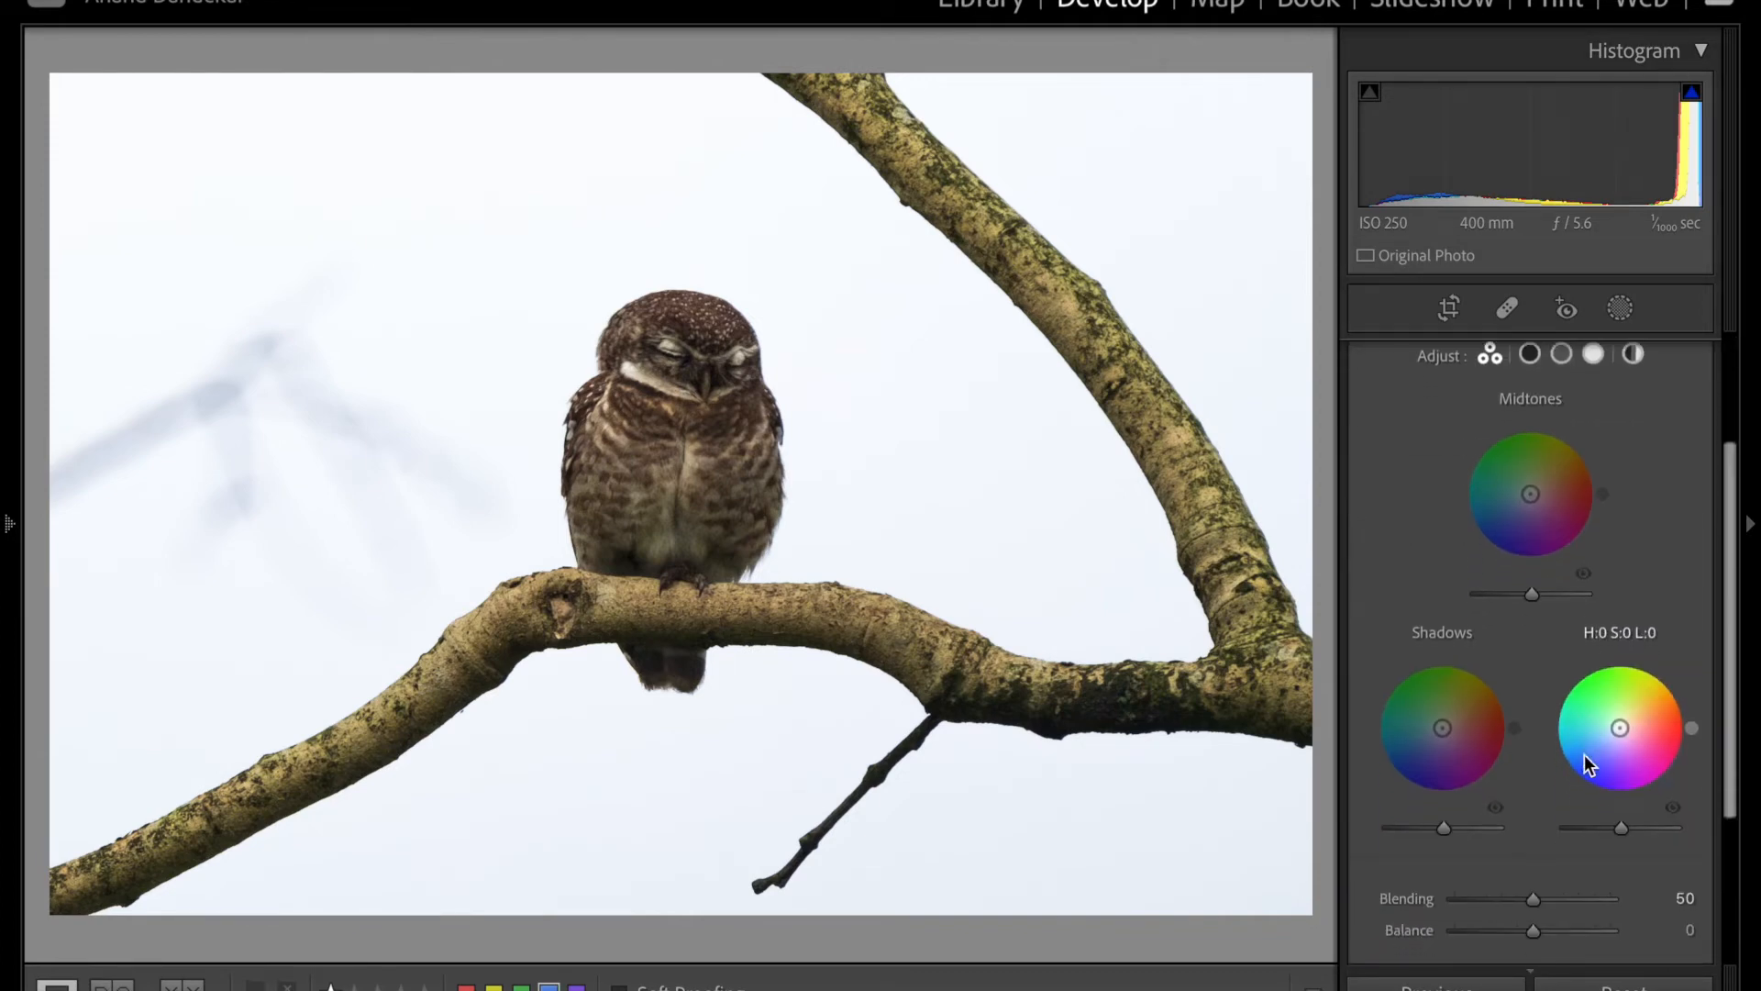
- Turn off the photo's default sharpening by setting the sharpening amount to 0
{"action": "left_click", "coordinate": [1633, 763]}
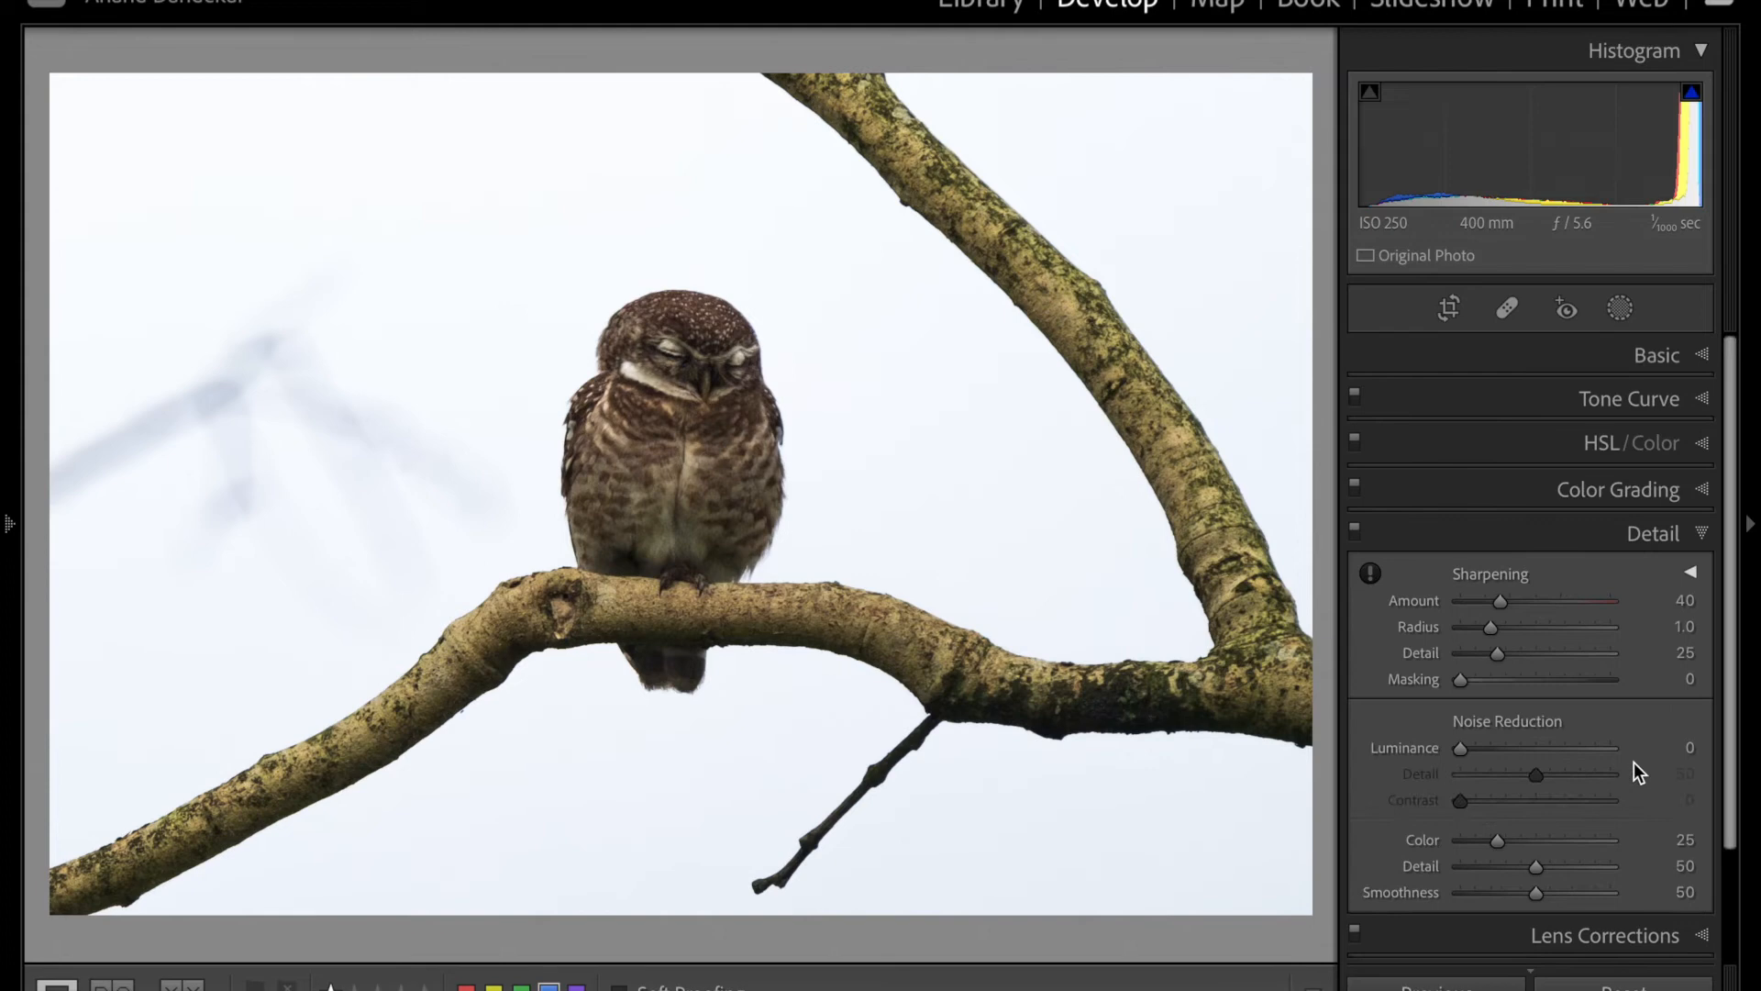
{"action": "scroll", "coordinate": [1554, 723], "scroll_direction": "down", "scroll_amount": 2}
{"action": "scroll", "coordinate": [1554, 722], "scroll_direction": "down", "scroll_amount": 2}
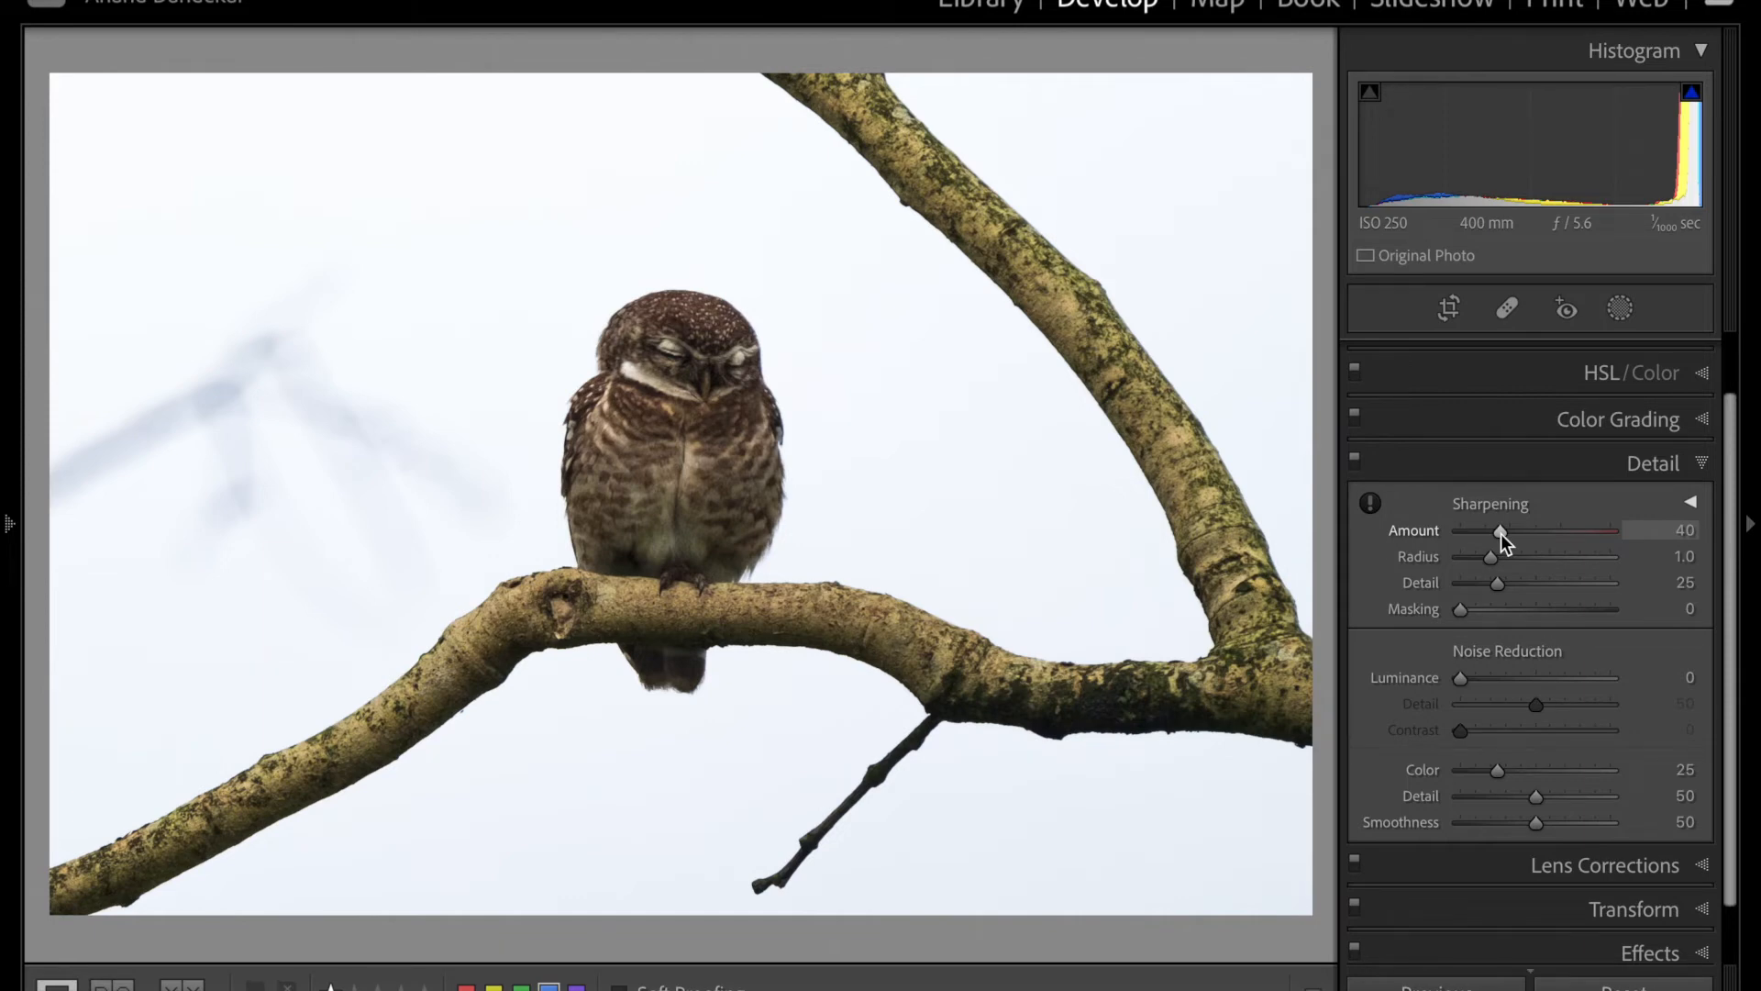
{"action": "left_click_drag", "start_coordinate": [1501, 532], "coordinate": [1409, 541]}
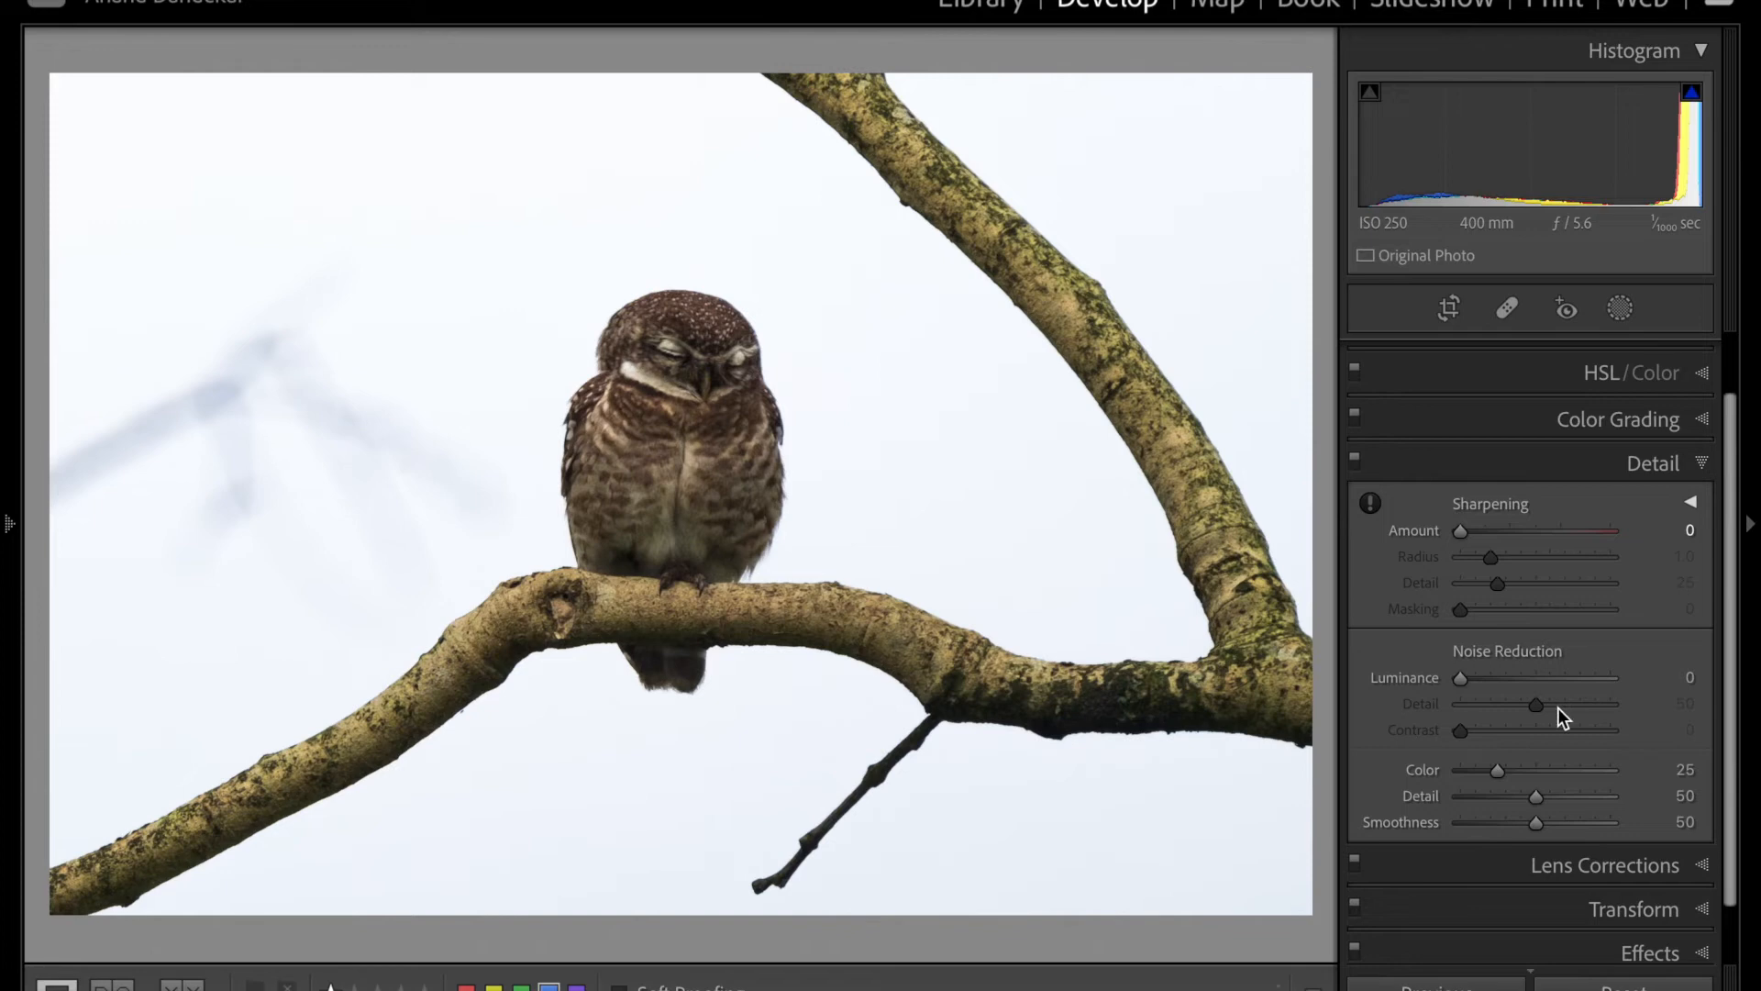
{"action": "scroll", "coordinate": [1558, 707], "scroll_direction": "down", "scroll_amount": 1}
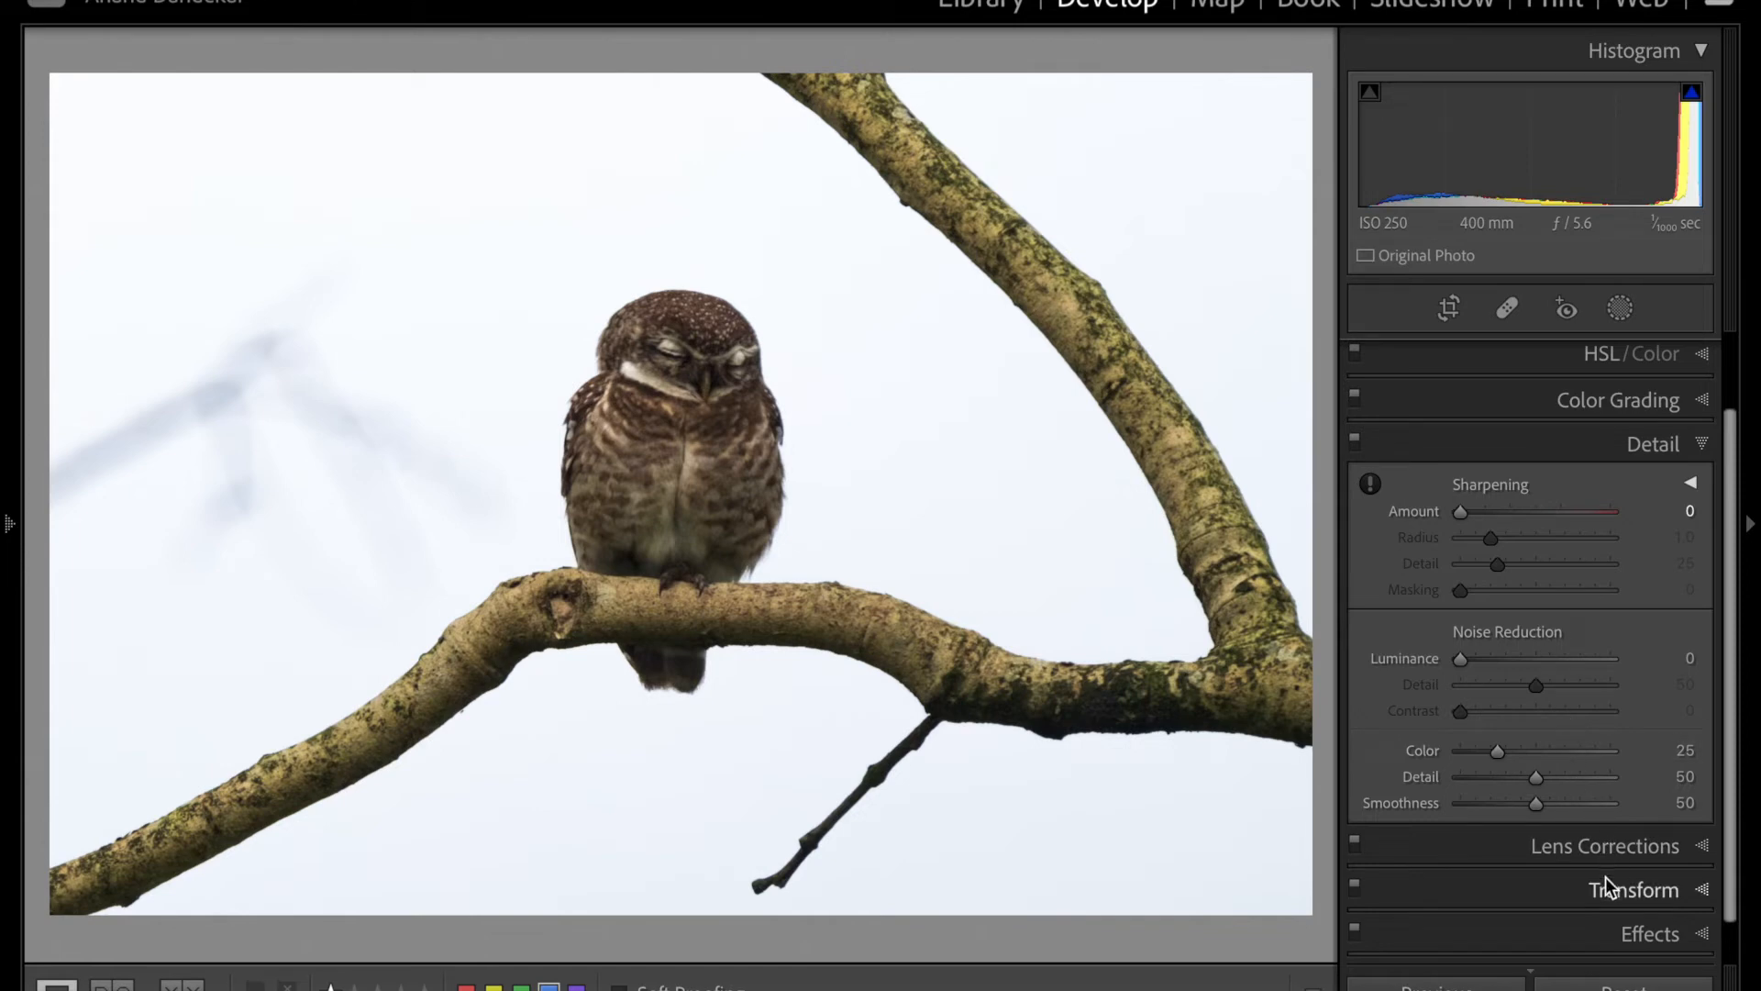
{"action": "left_click", "coordinate": [1629, 892]}
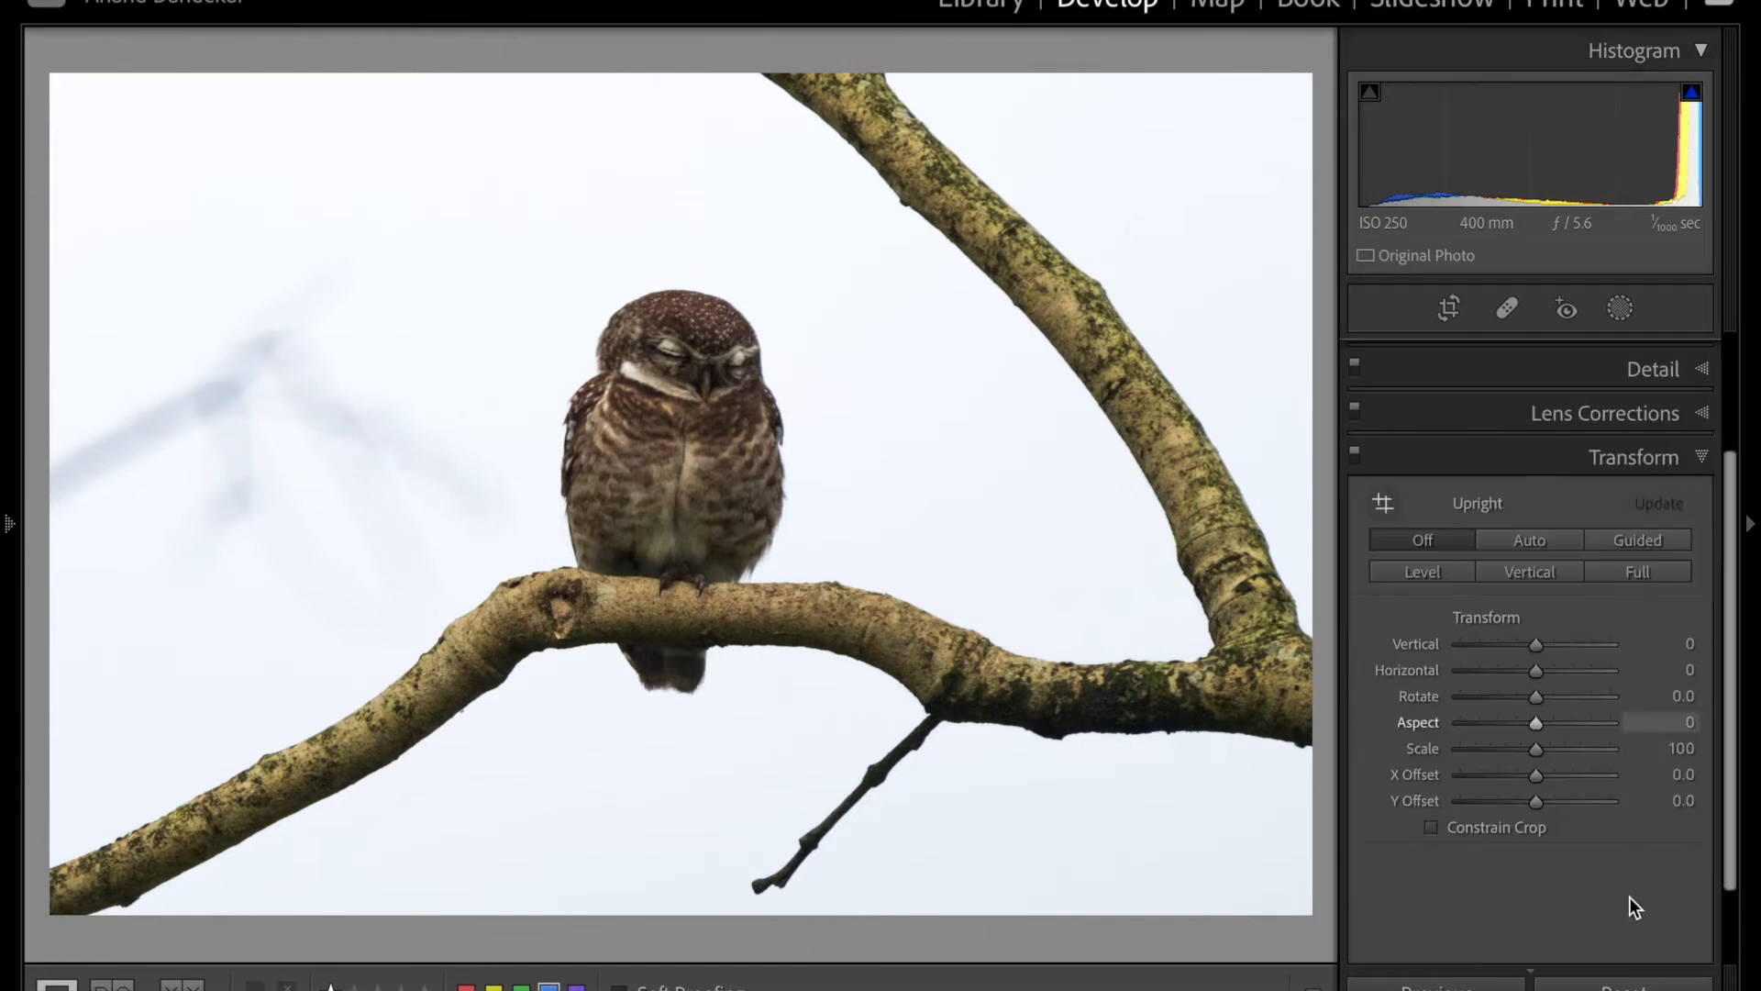
{"action": "scroll", "coordinate": [1629, 903], "scroll_direction": "down", "scroll_amount": 2}
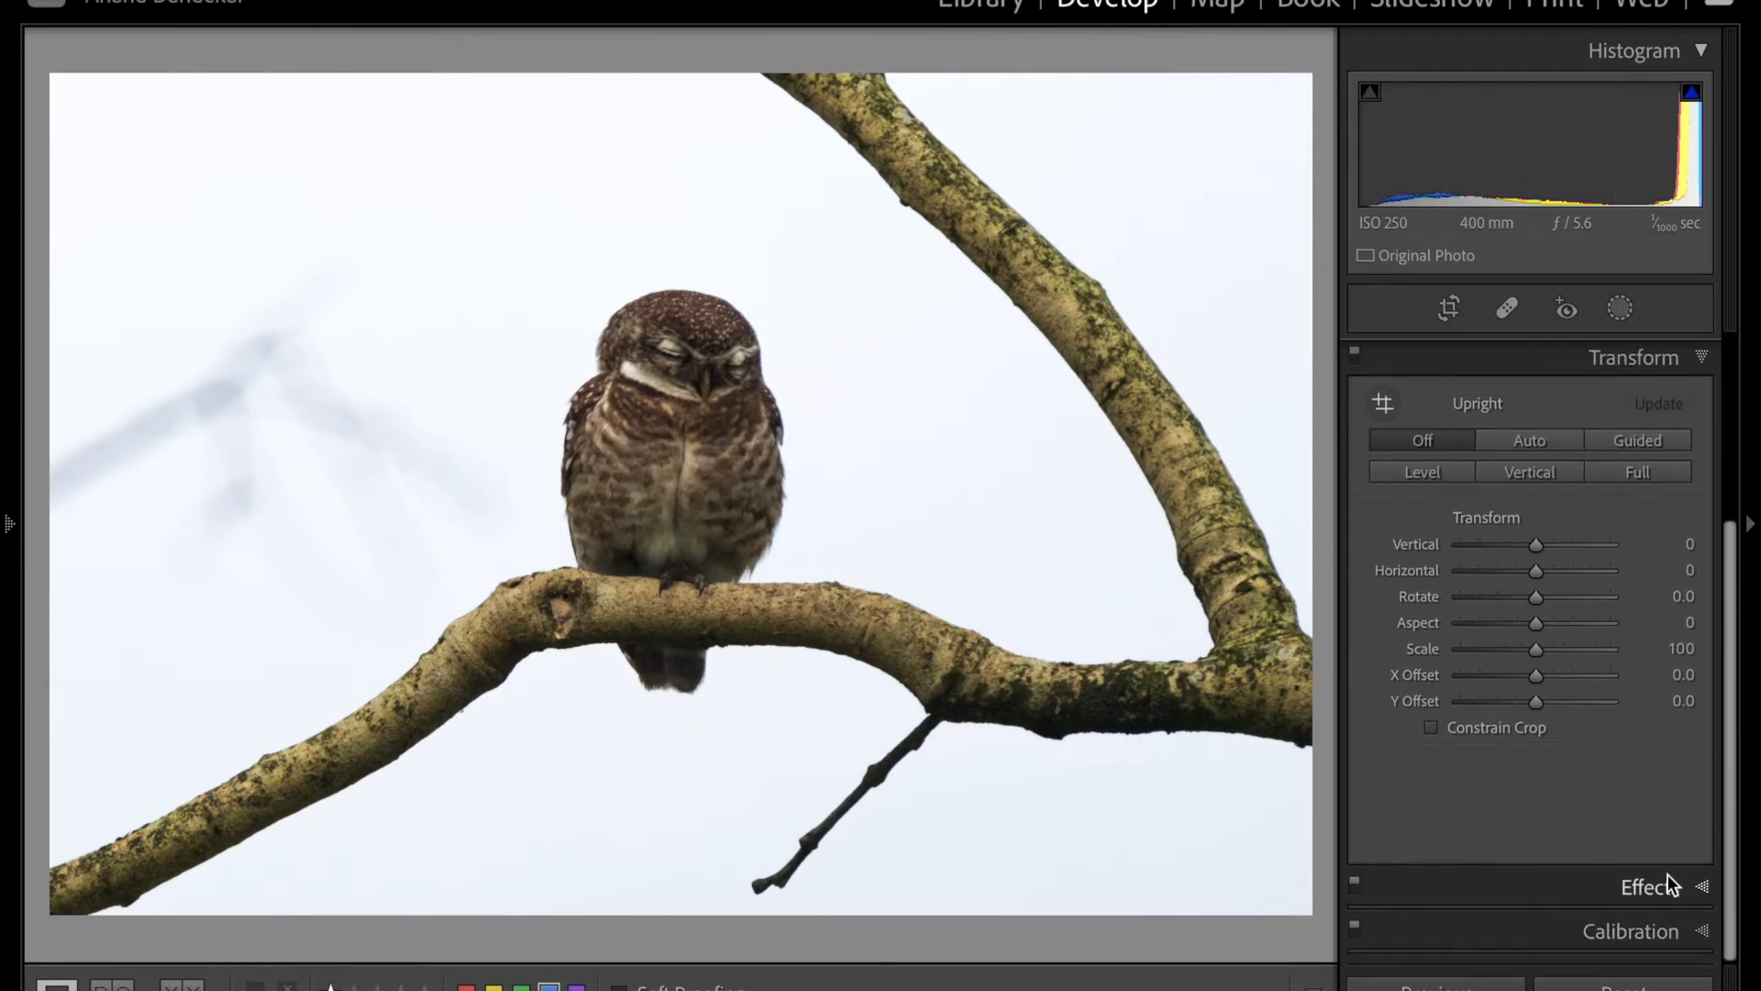
- Try dark post-crop vignettes with amounts of −55 and −42, and reset the vignette amount to 0
{"action": "left_click", "coordinate": [1668, 881]}
{"action": "scroll", "coordinate": [1583, 715], "scroll_direction": "down", "scroll_amount": 2}
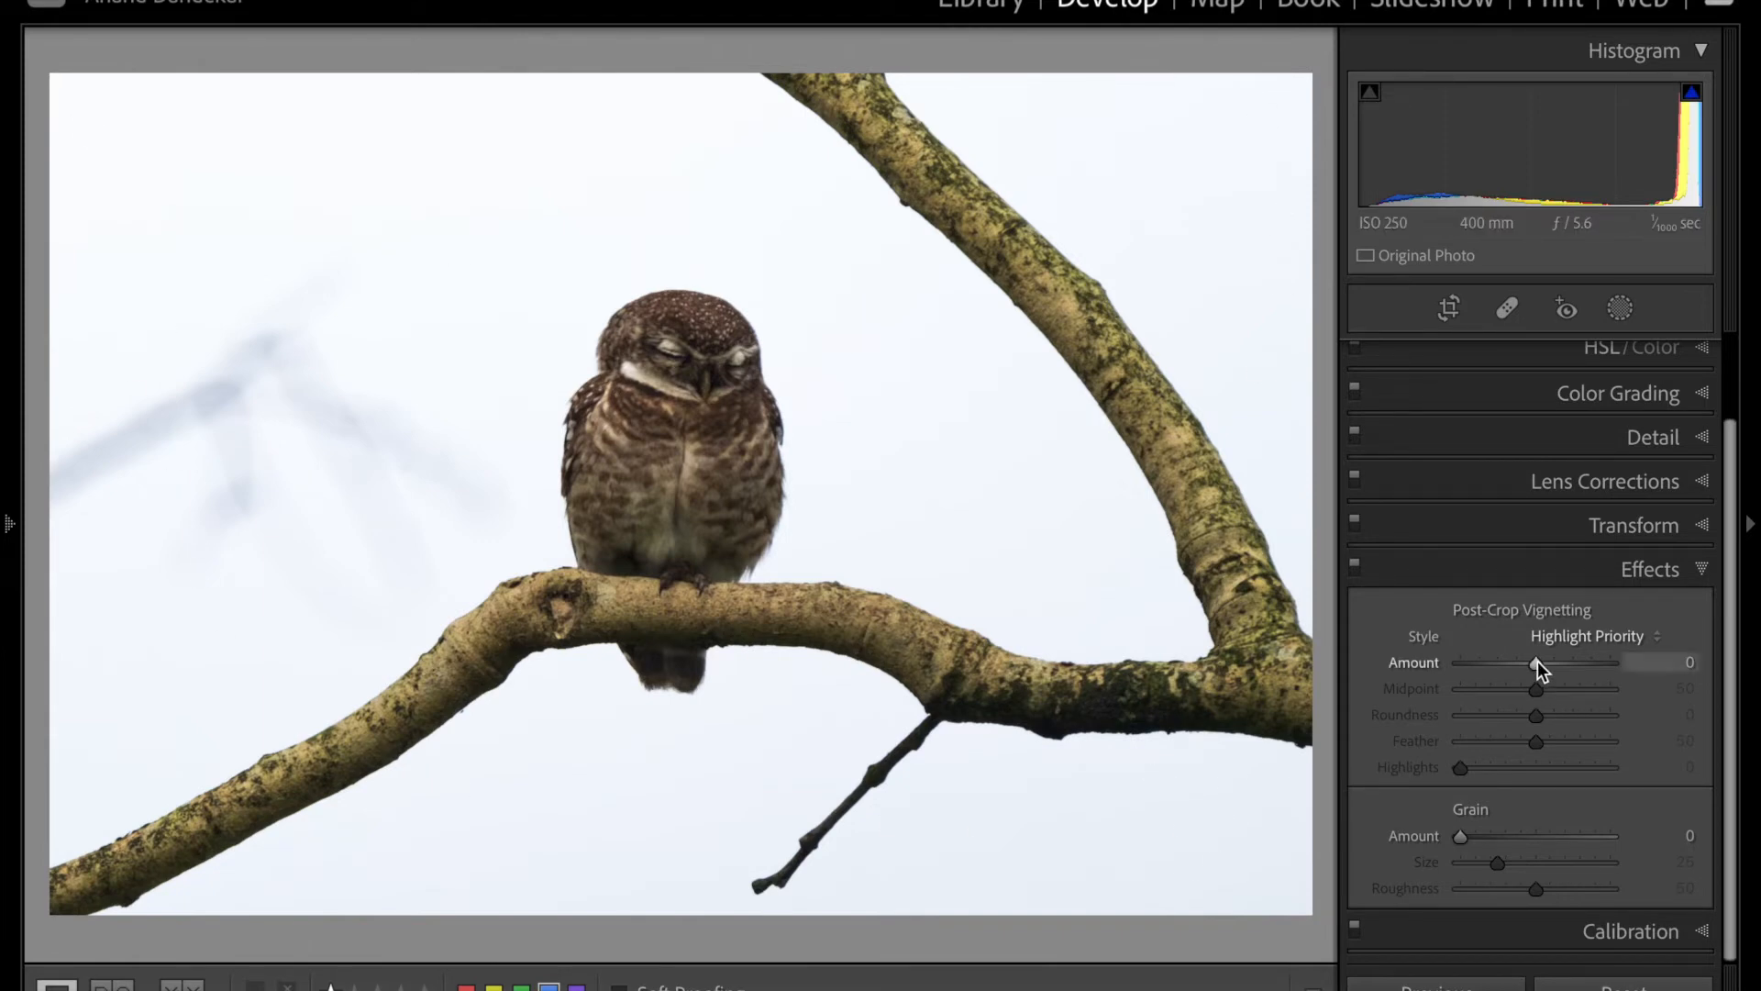
{"action": "left_click_drag", "start_coordinate": [1536, 663], "coordinate": [1494, 668]}
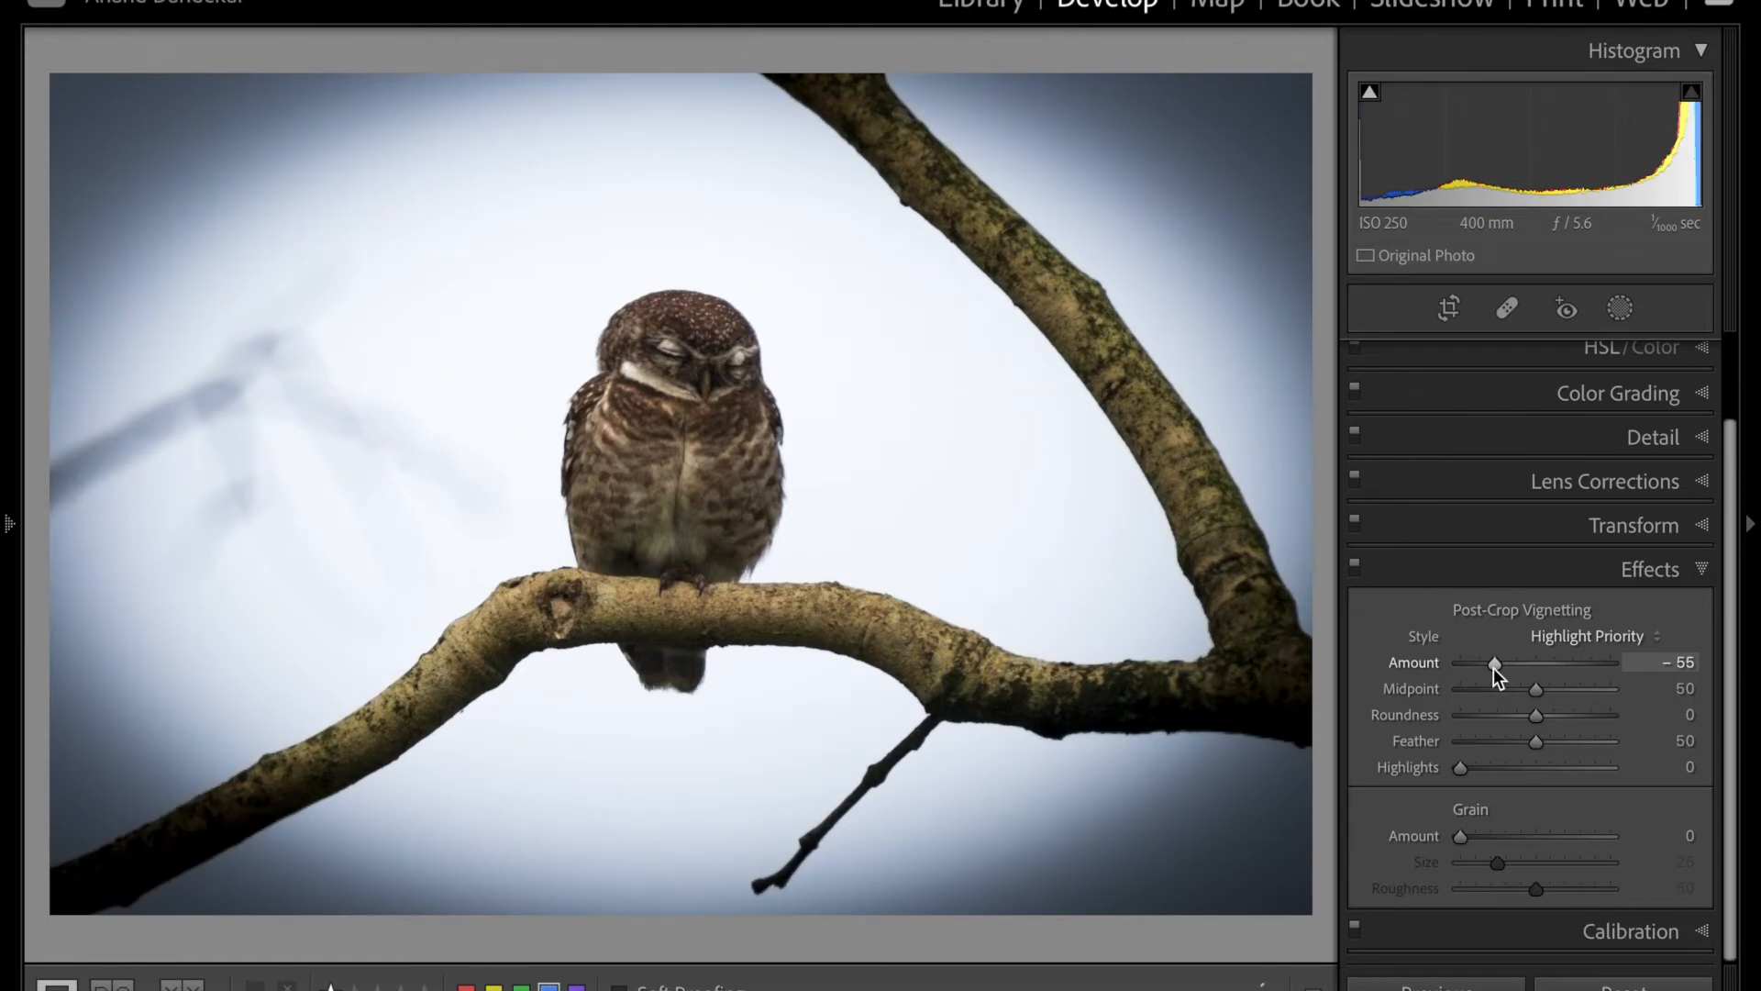
{"action": "left_click_drag", "start_coordinate": [1494, 668], "coordinate": [1504, 668]}
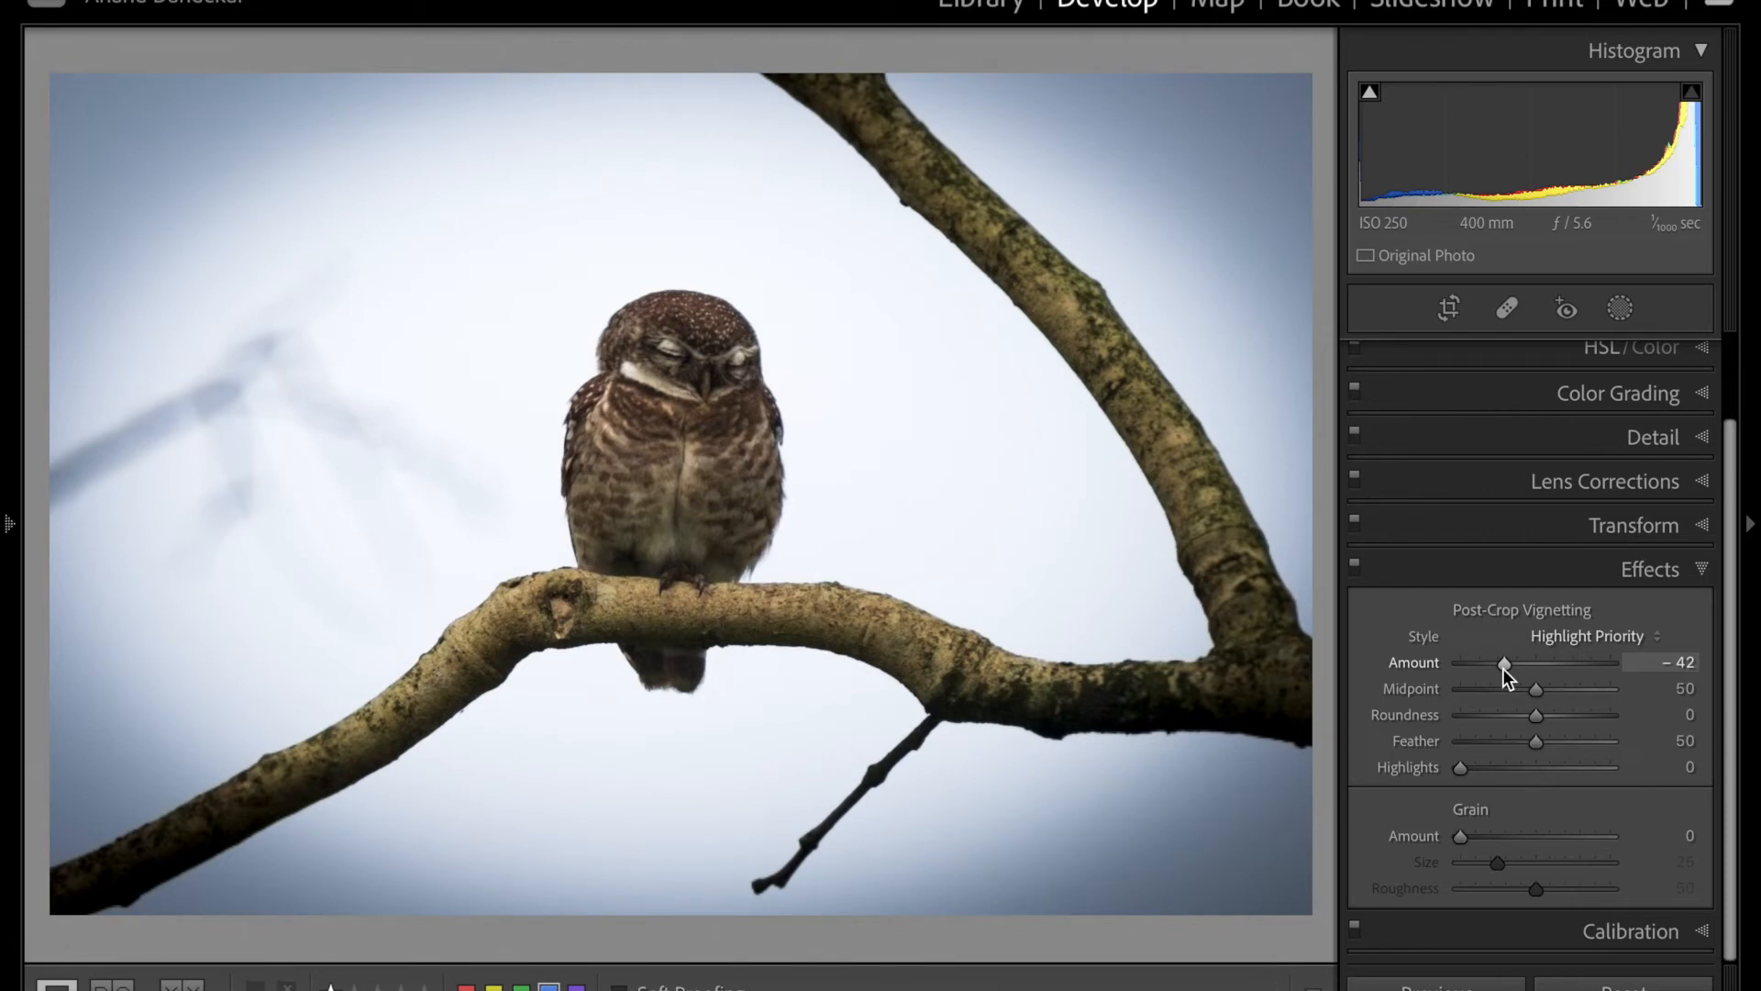
{"action": "left_click_drag", "start_coordinate": [1502, 668], "coordinate": [1532, 669]}
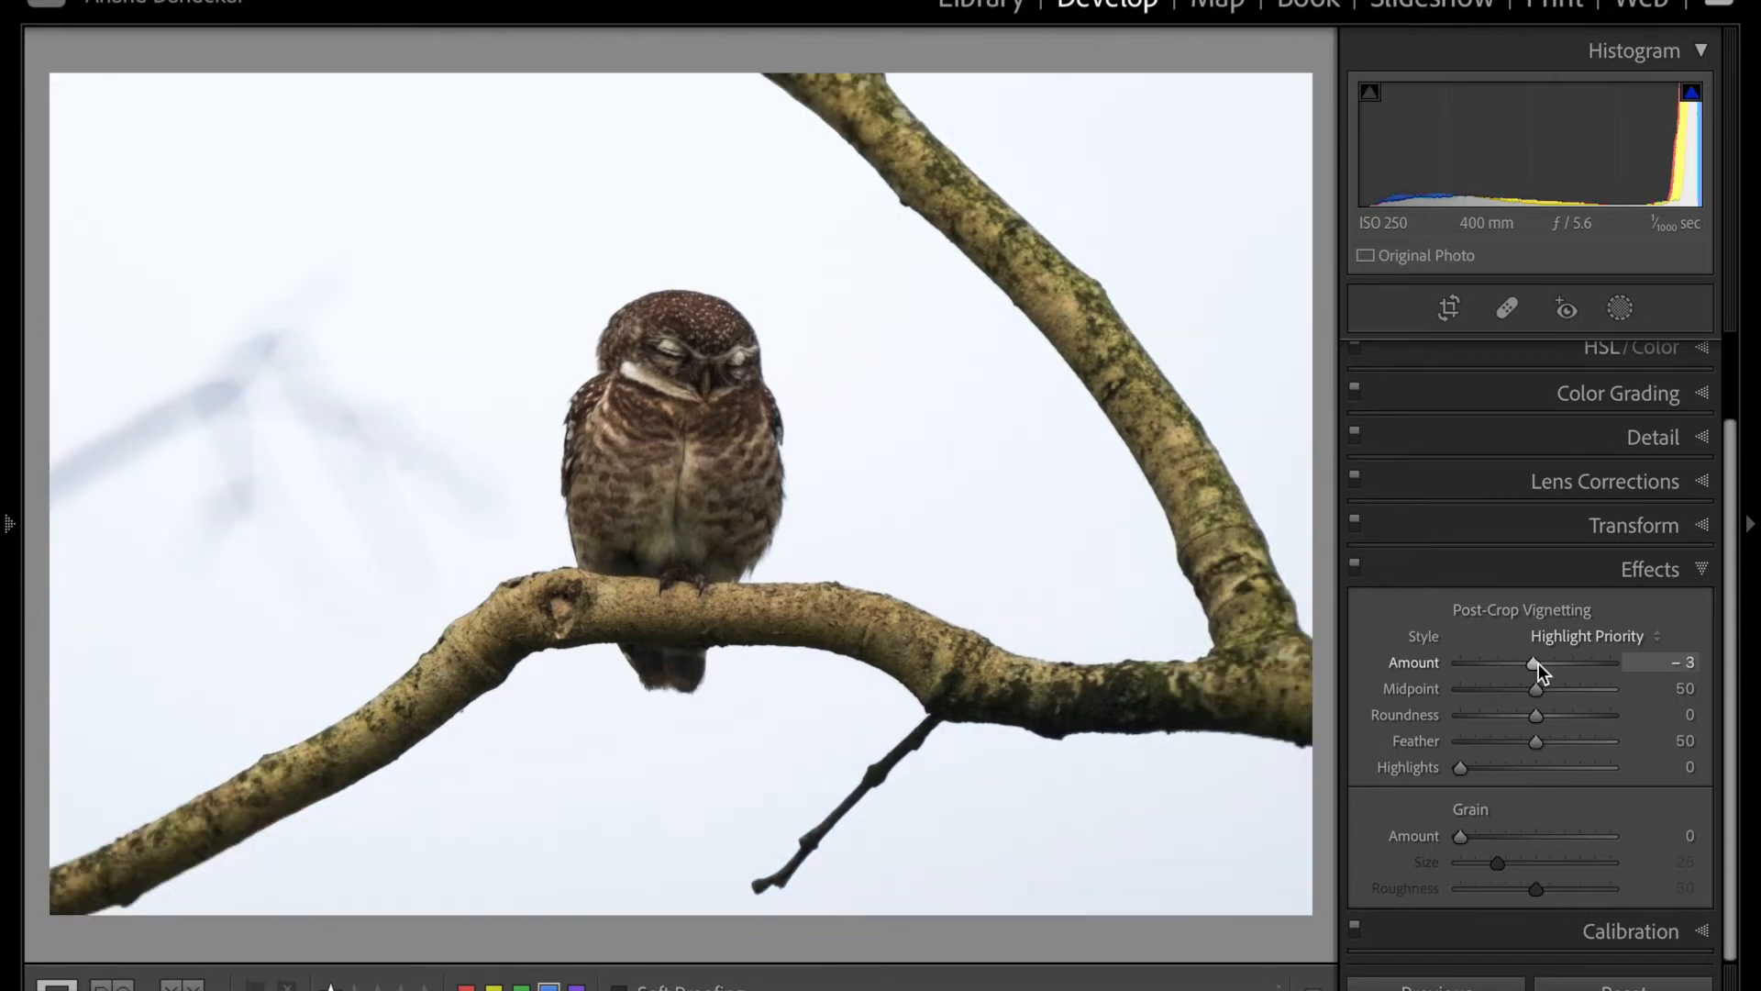
{"action": "double_click", "coordinate": [1534, 664]}
{"action": "scroll", "coordinate": [1534, 664], "scroll_direction": "down", "scroll_amount": 1}
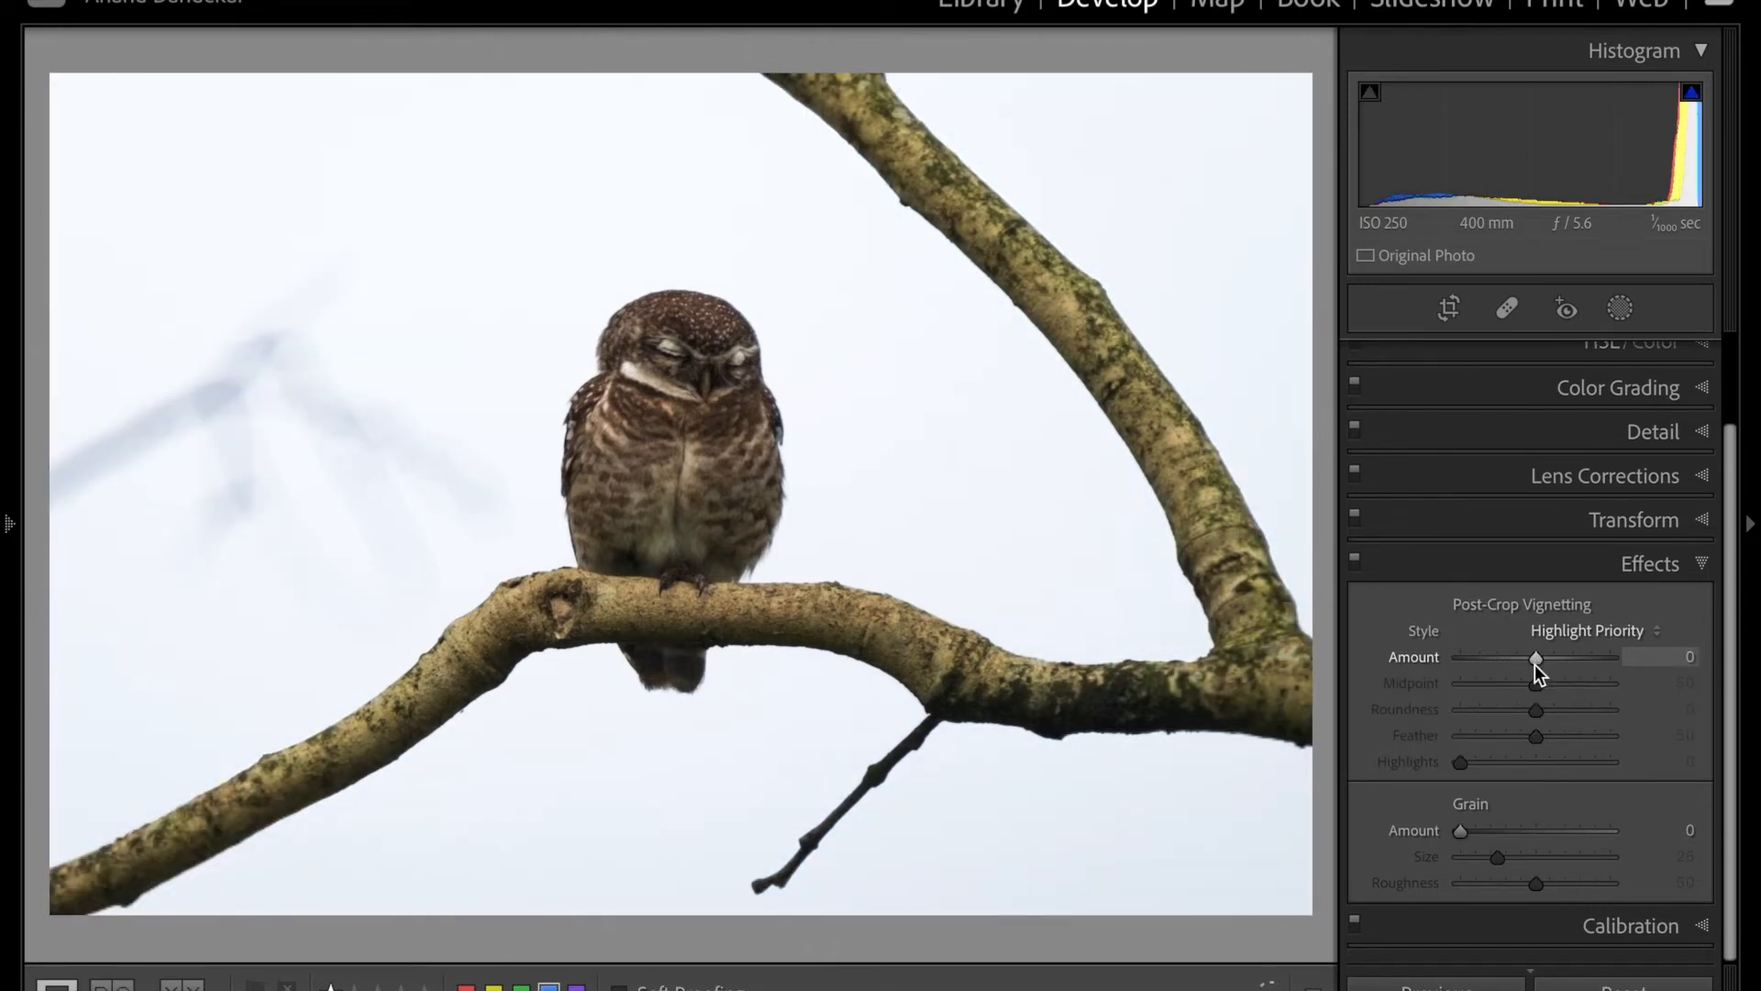
{"action": "left_click", "coordinate": [1599, 925]}
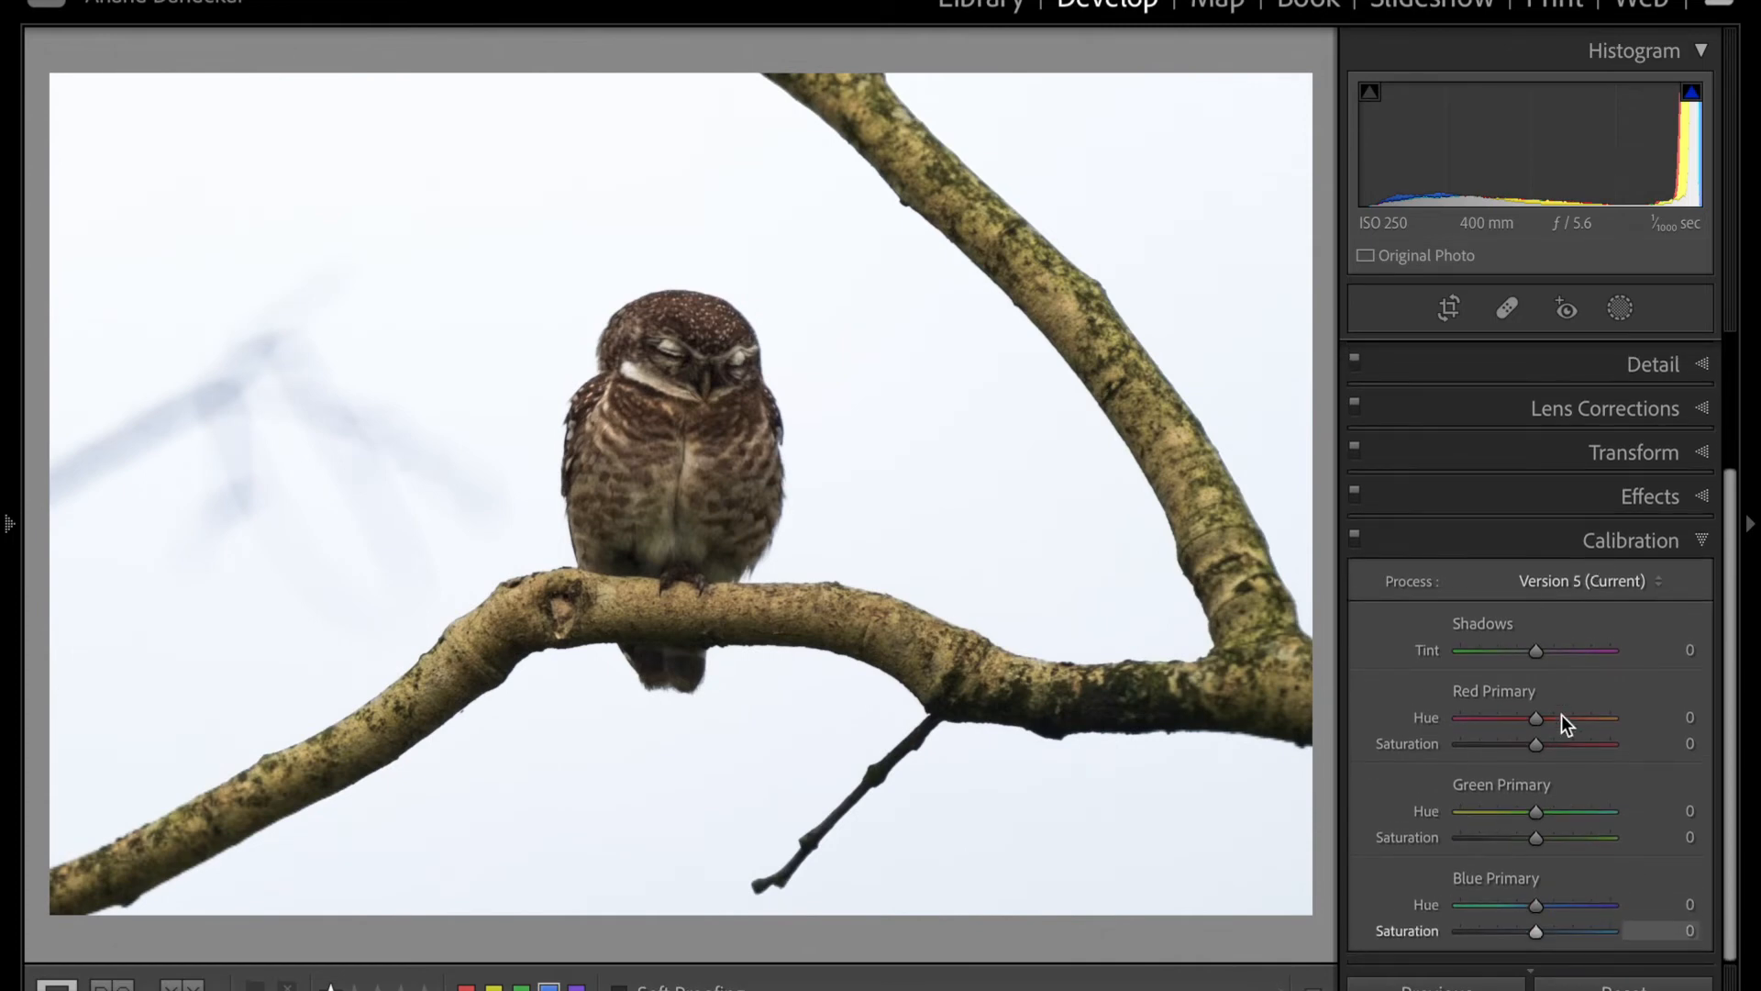
{"action": "left_click", "coordinate": [1698, 543]}
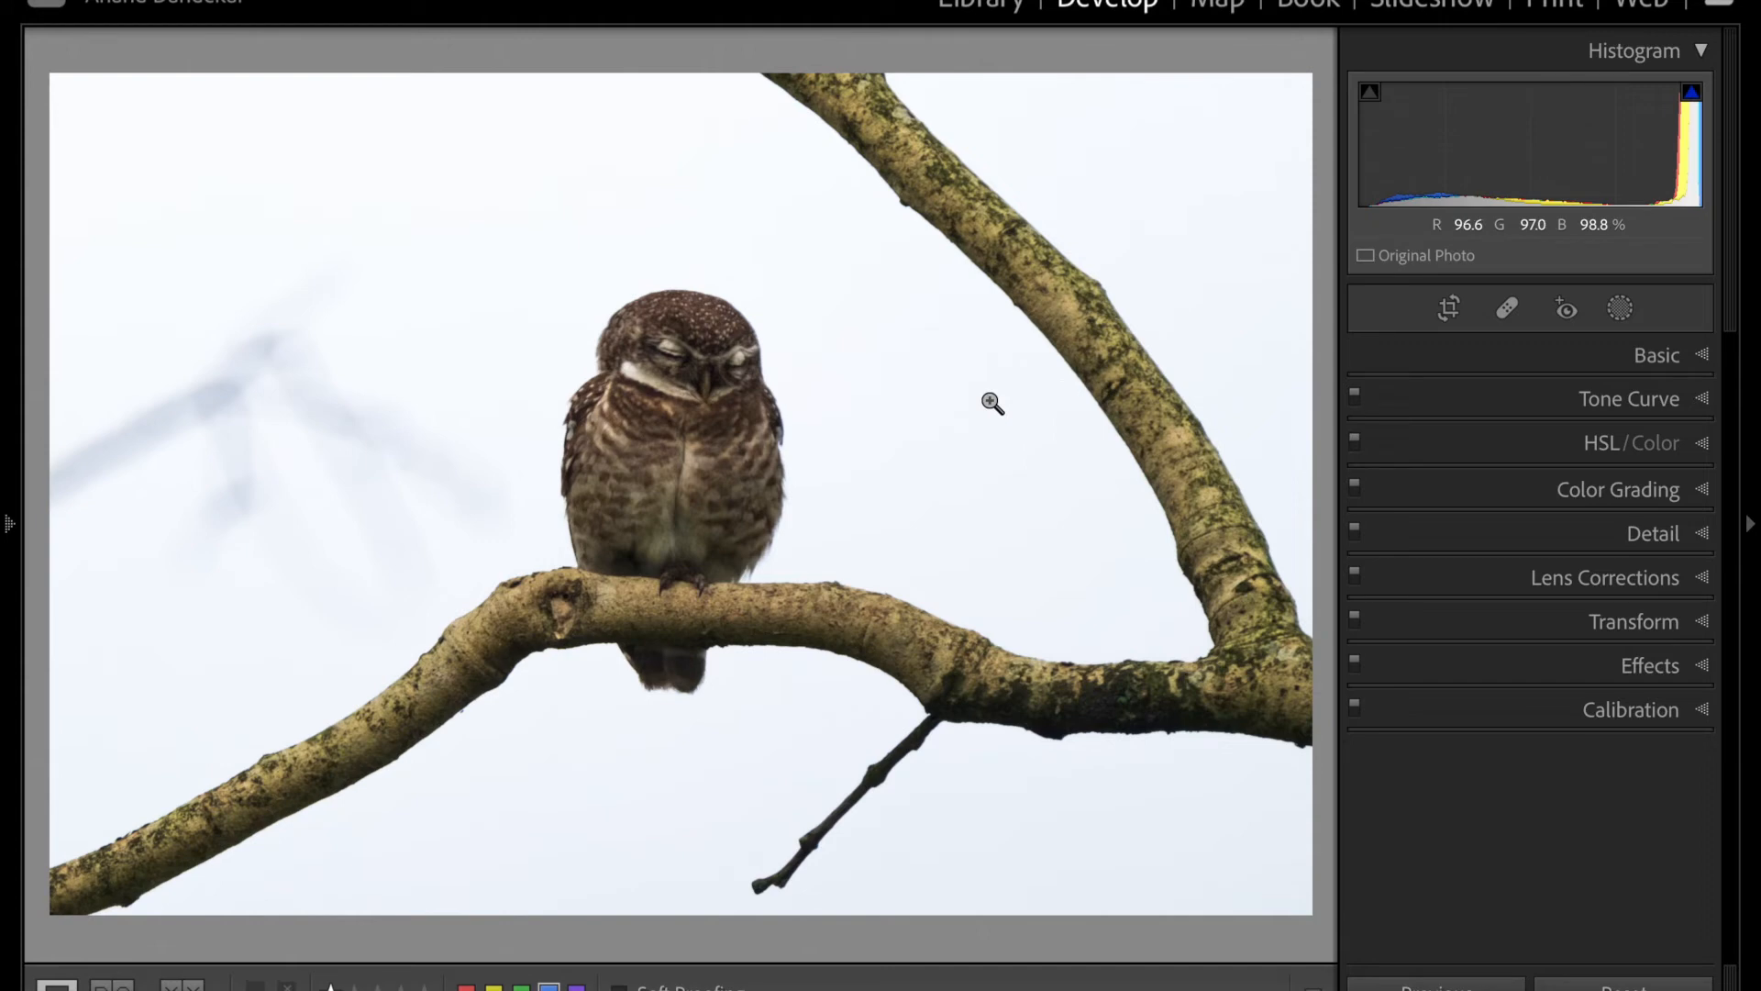
- Open the adjusted owl photo in Adobe Photoshop 2022 for retouching
{"action": "right_click", "coordinate": [410, 193]}
{"action": "mouse_move", "coordinate": [497, 405]}
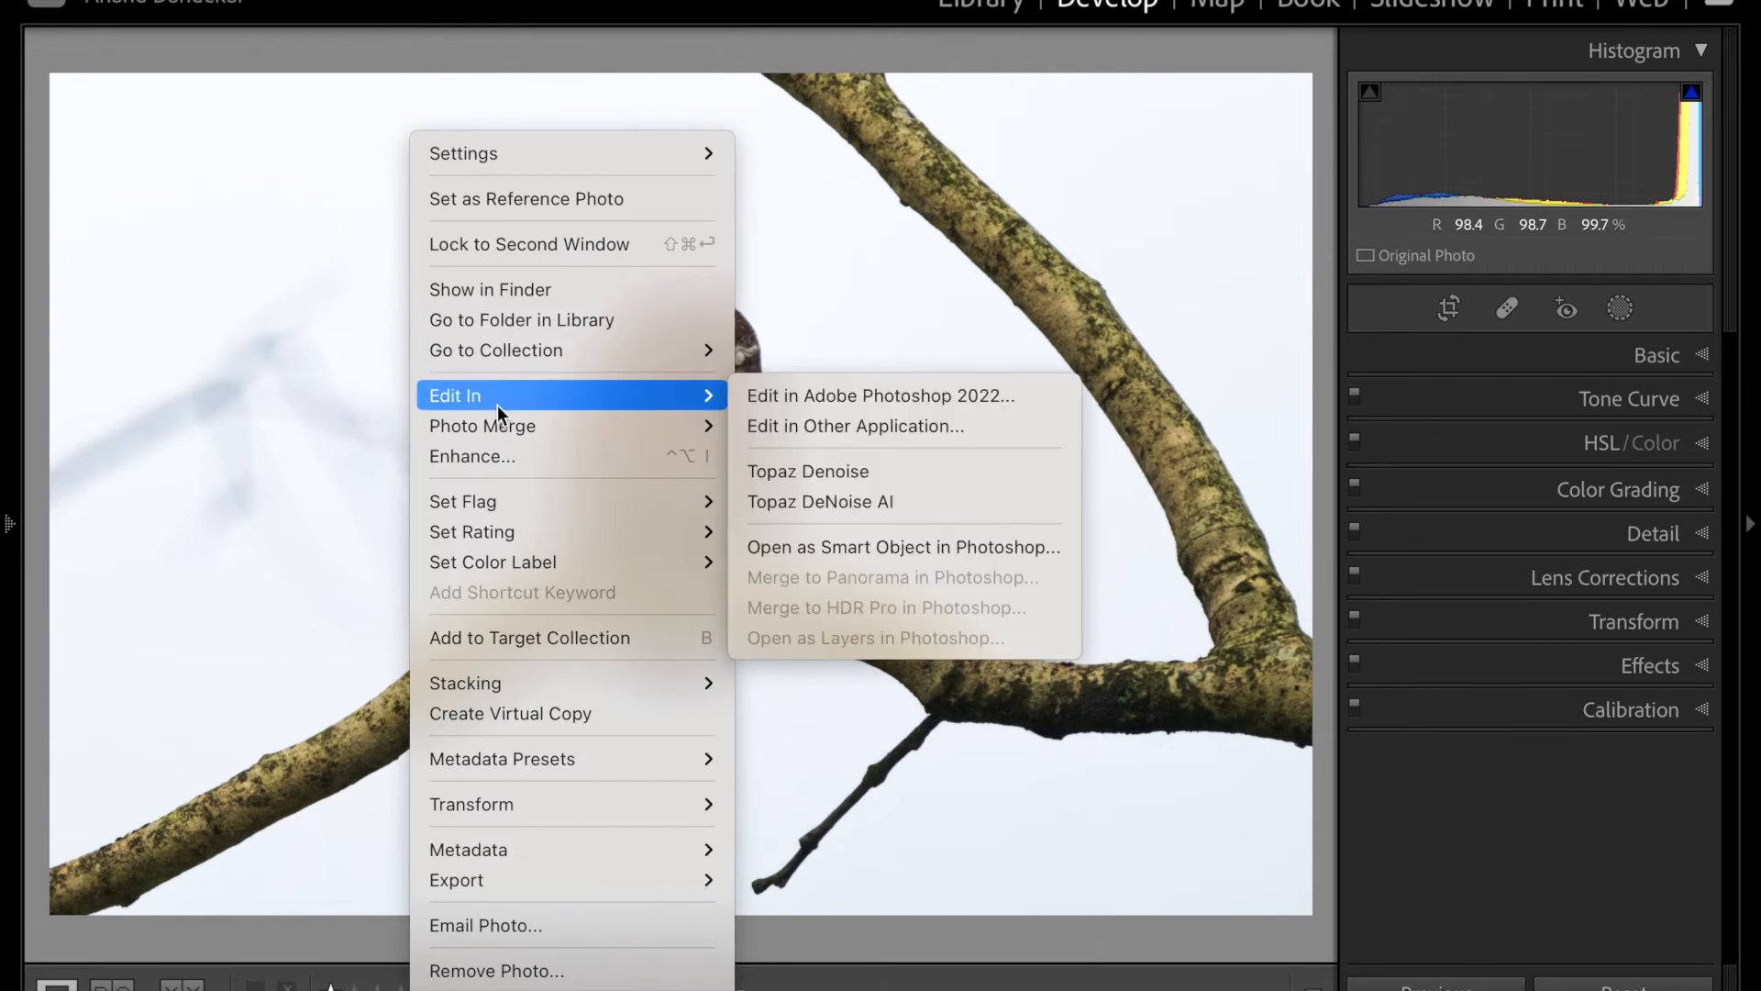
{"action": "left_click", "coordinate": [857, 391]}
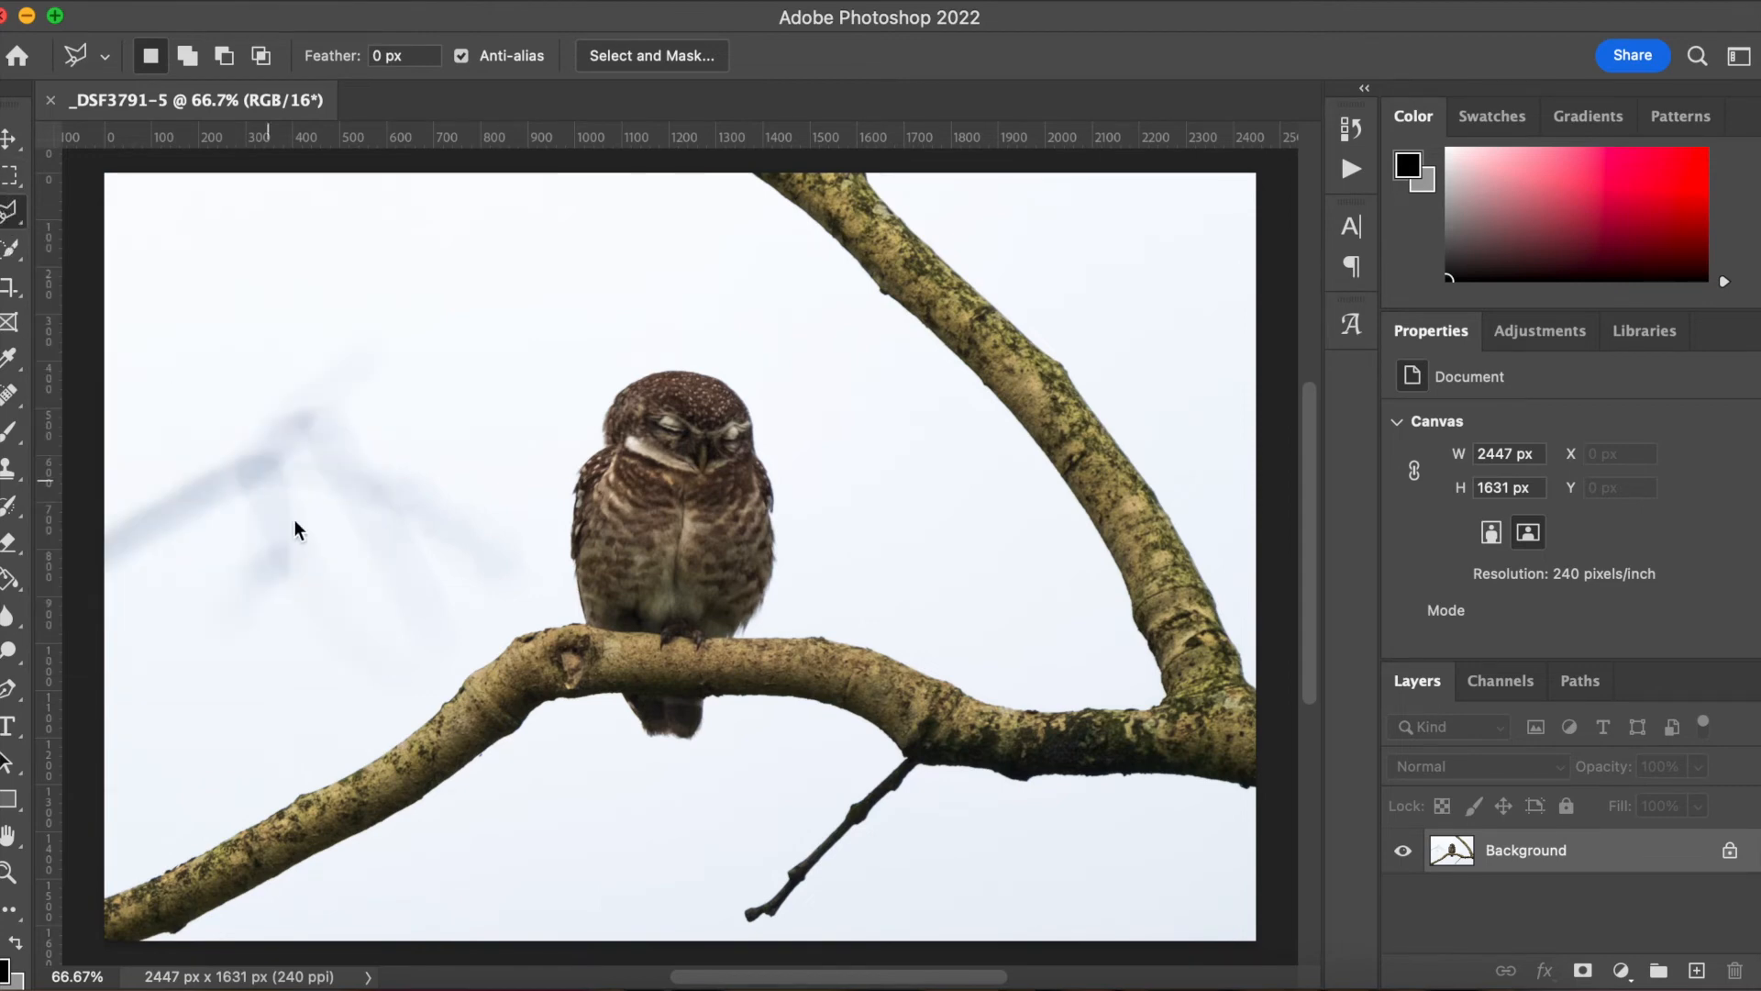
- Outline the blurred background branch left of the owl with the Polygonal Lasso, remove it with a Content-Aware fill and clear the selection
{"action": "left_click", "coordinate": [93, 514]}
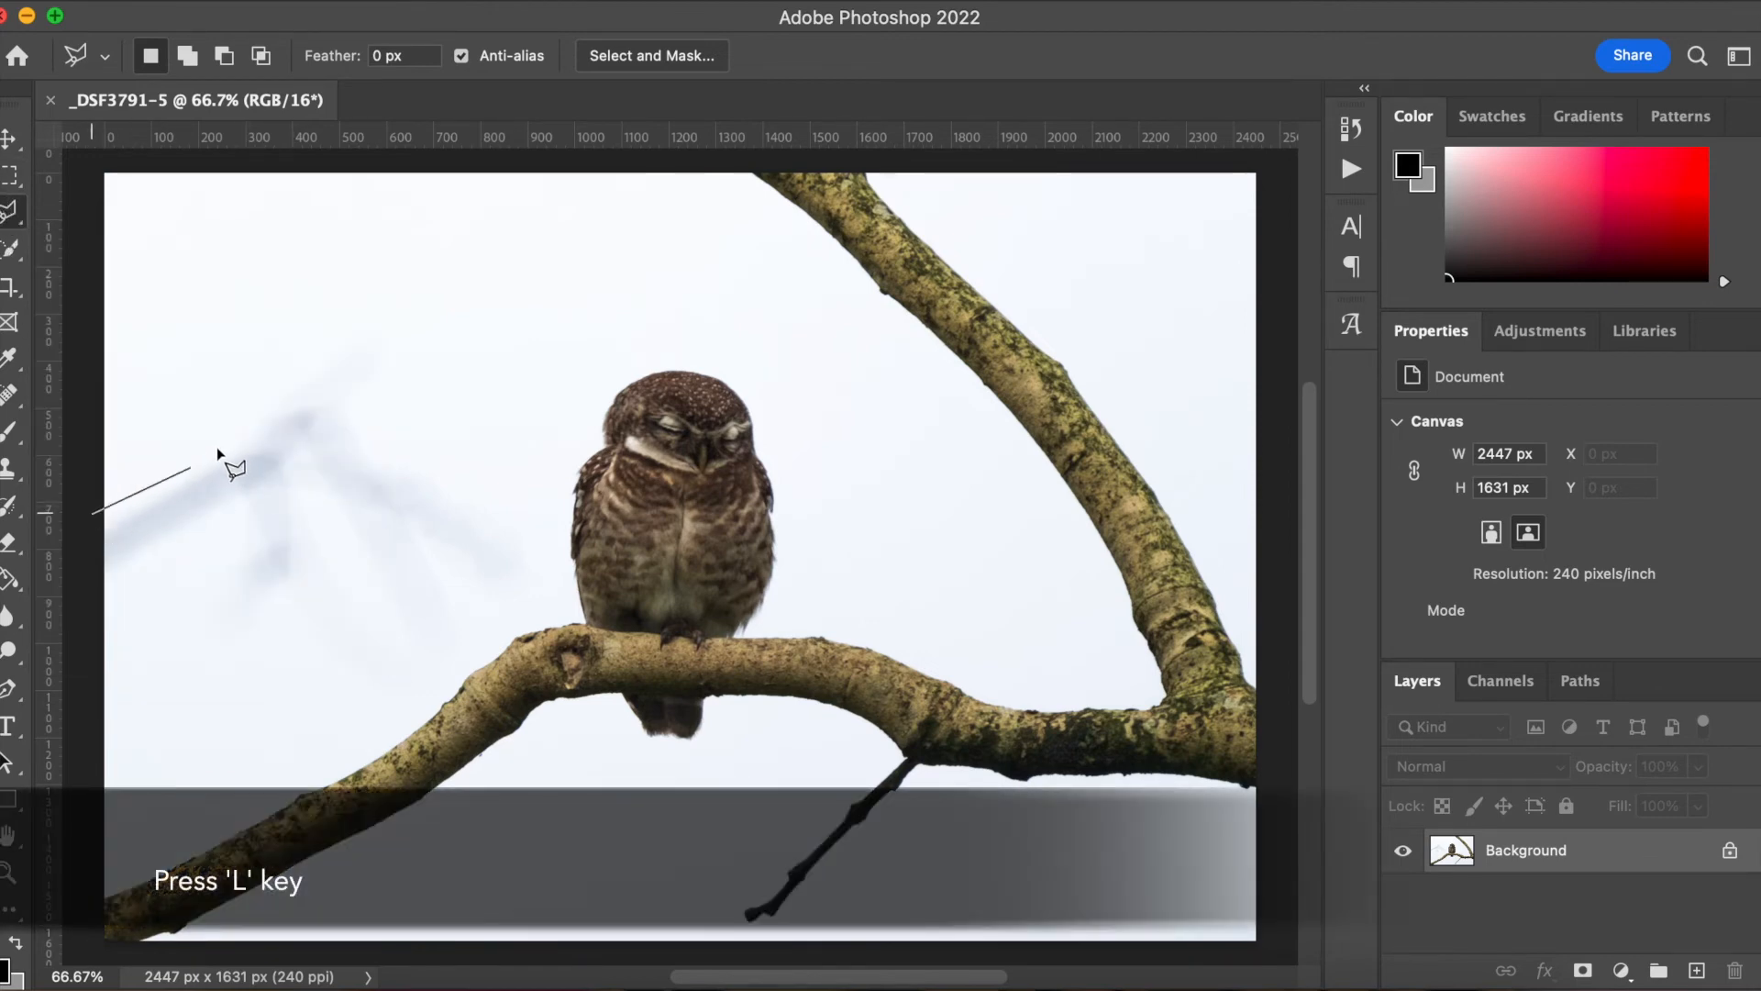
{"action": "left_click", "coordinate": [302, 360]}
{"action": "left_click", "coordinate": [381, 363]}
{"action": "left_click", "coordinate": [406, 442]}
{"action": "left_click", "coordinate": [495, 493]}
{"action": "left_click", "coordinate": [539, 537]}
{"action": "left_click", "coordinate": [545, 597]}
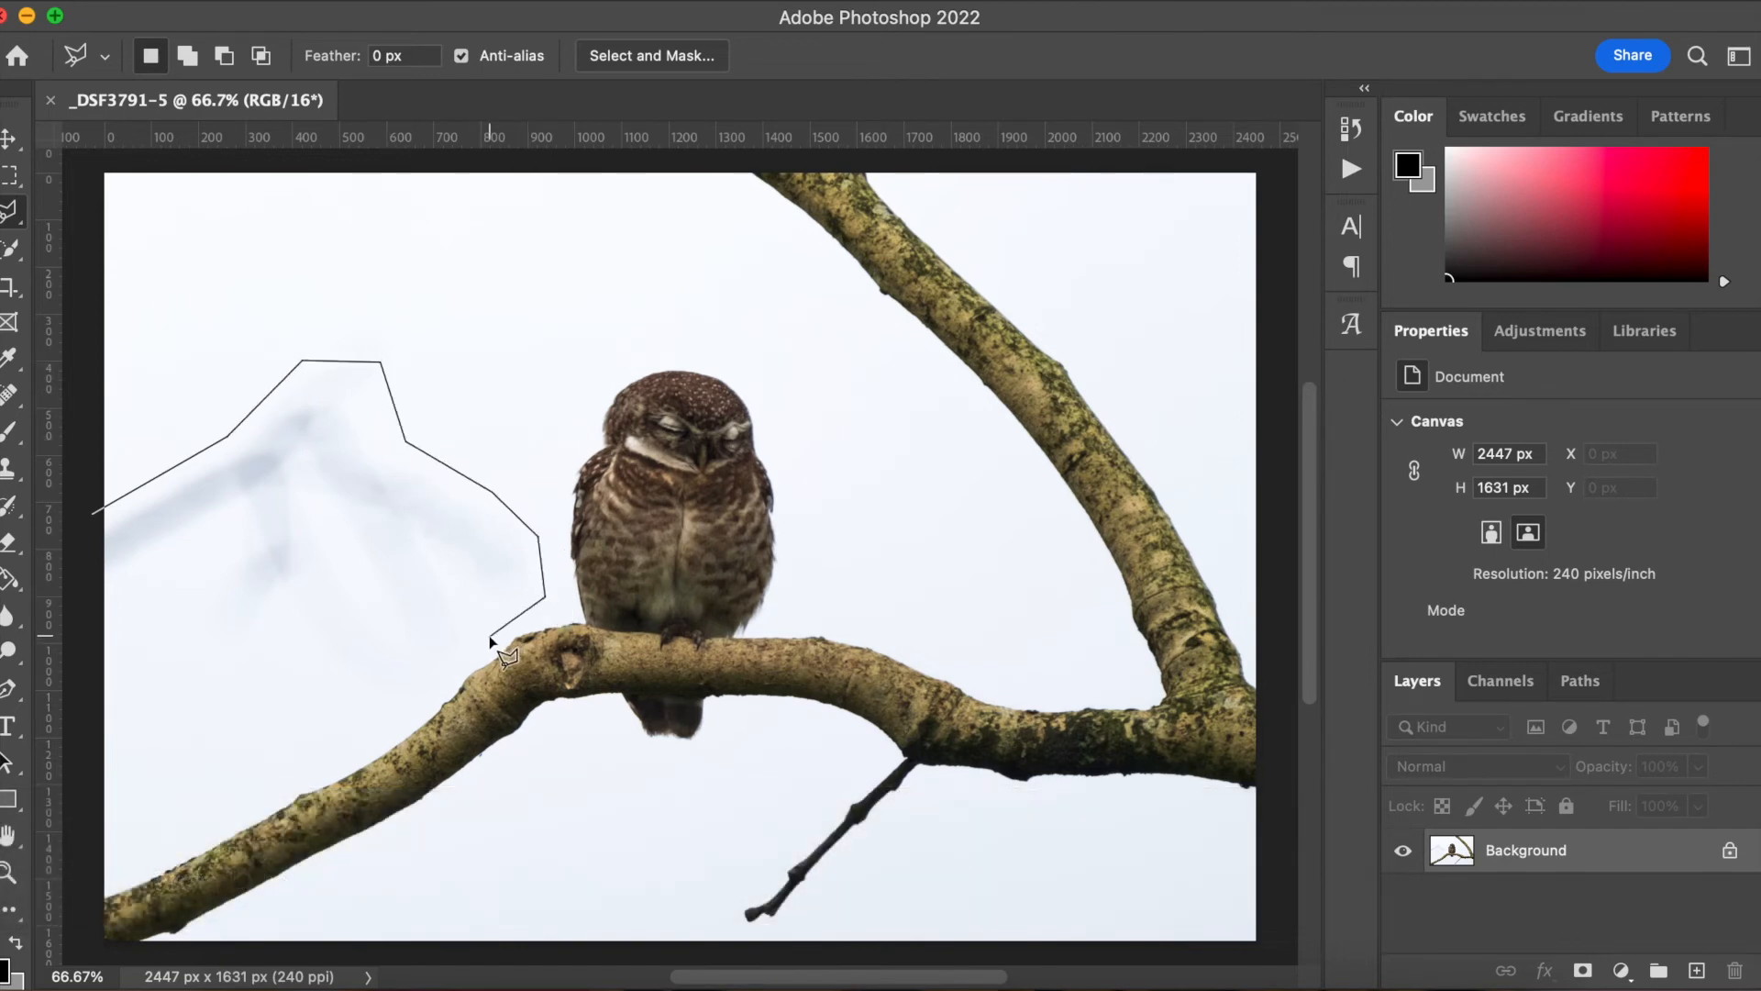
{"action": "left_click", "coordinate": [407, 700]}
{"action": "left_click", "coordinate": [218, 670]}
{"action": "left_click", "coordinate": [136, 593]}
{"action": "left_click", "coordinate": [96, 513]}
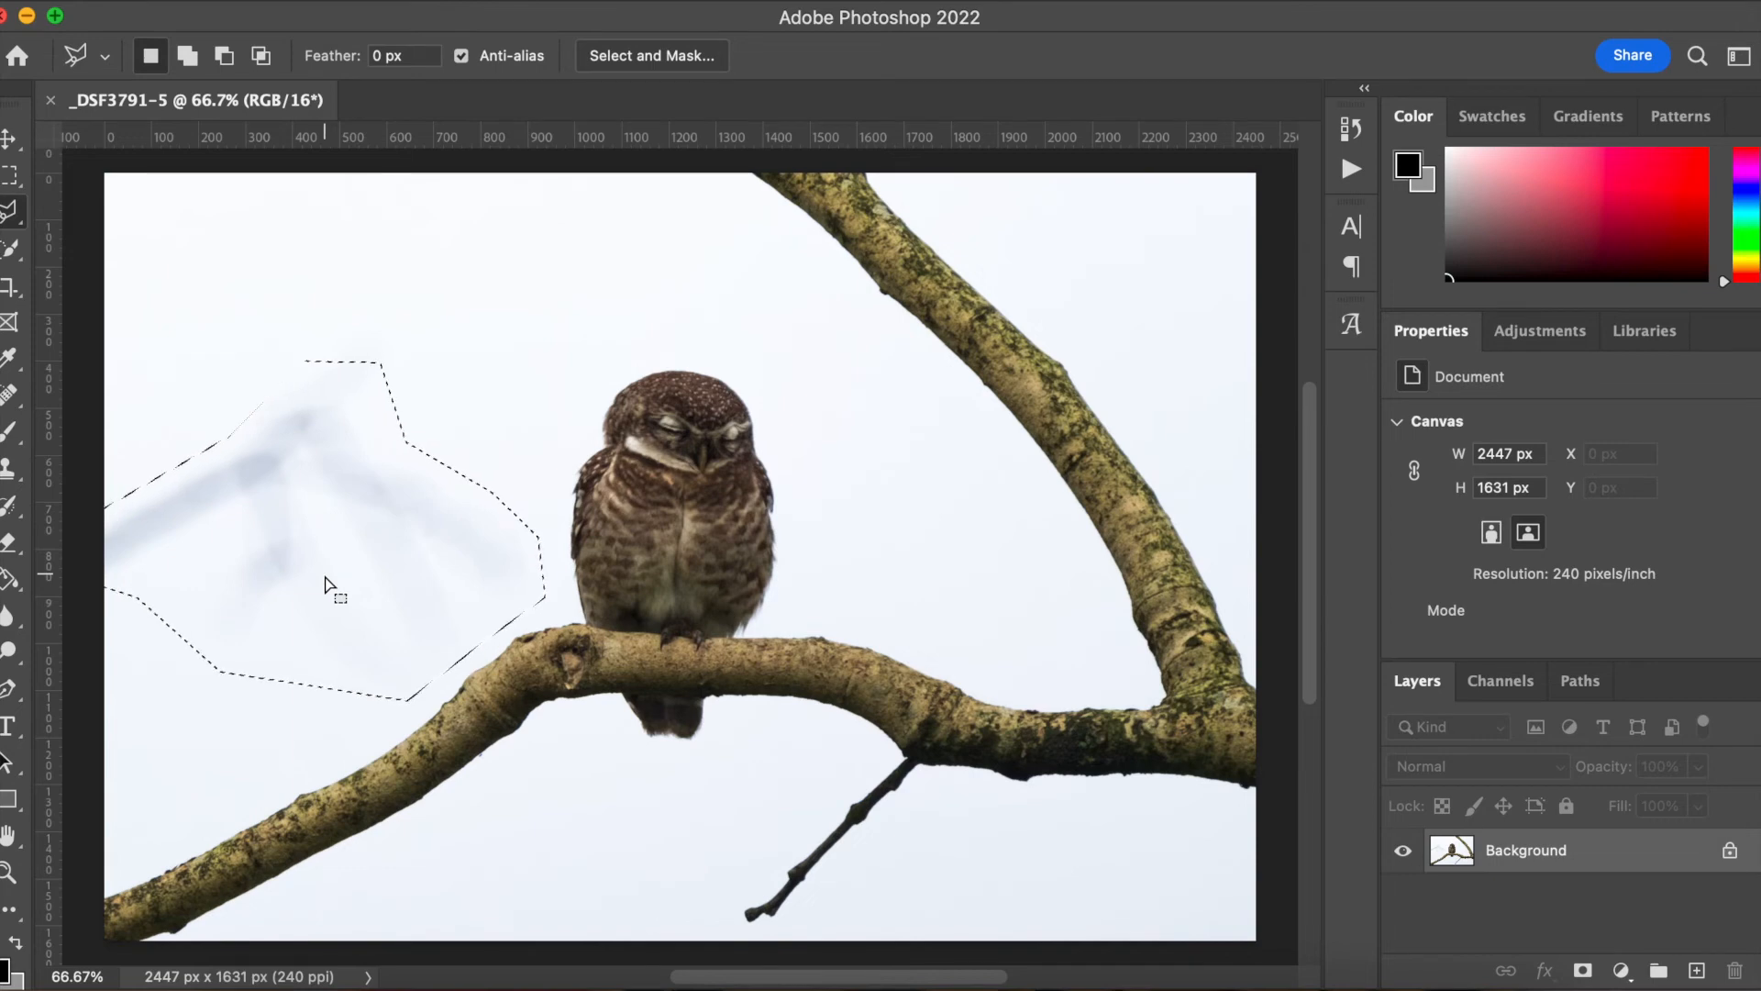
{"action": "key", "text": "shift+BackSpace"}
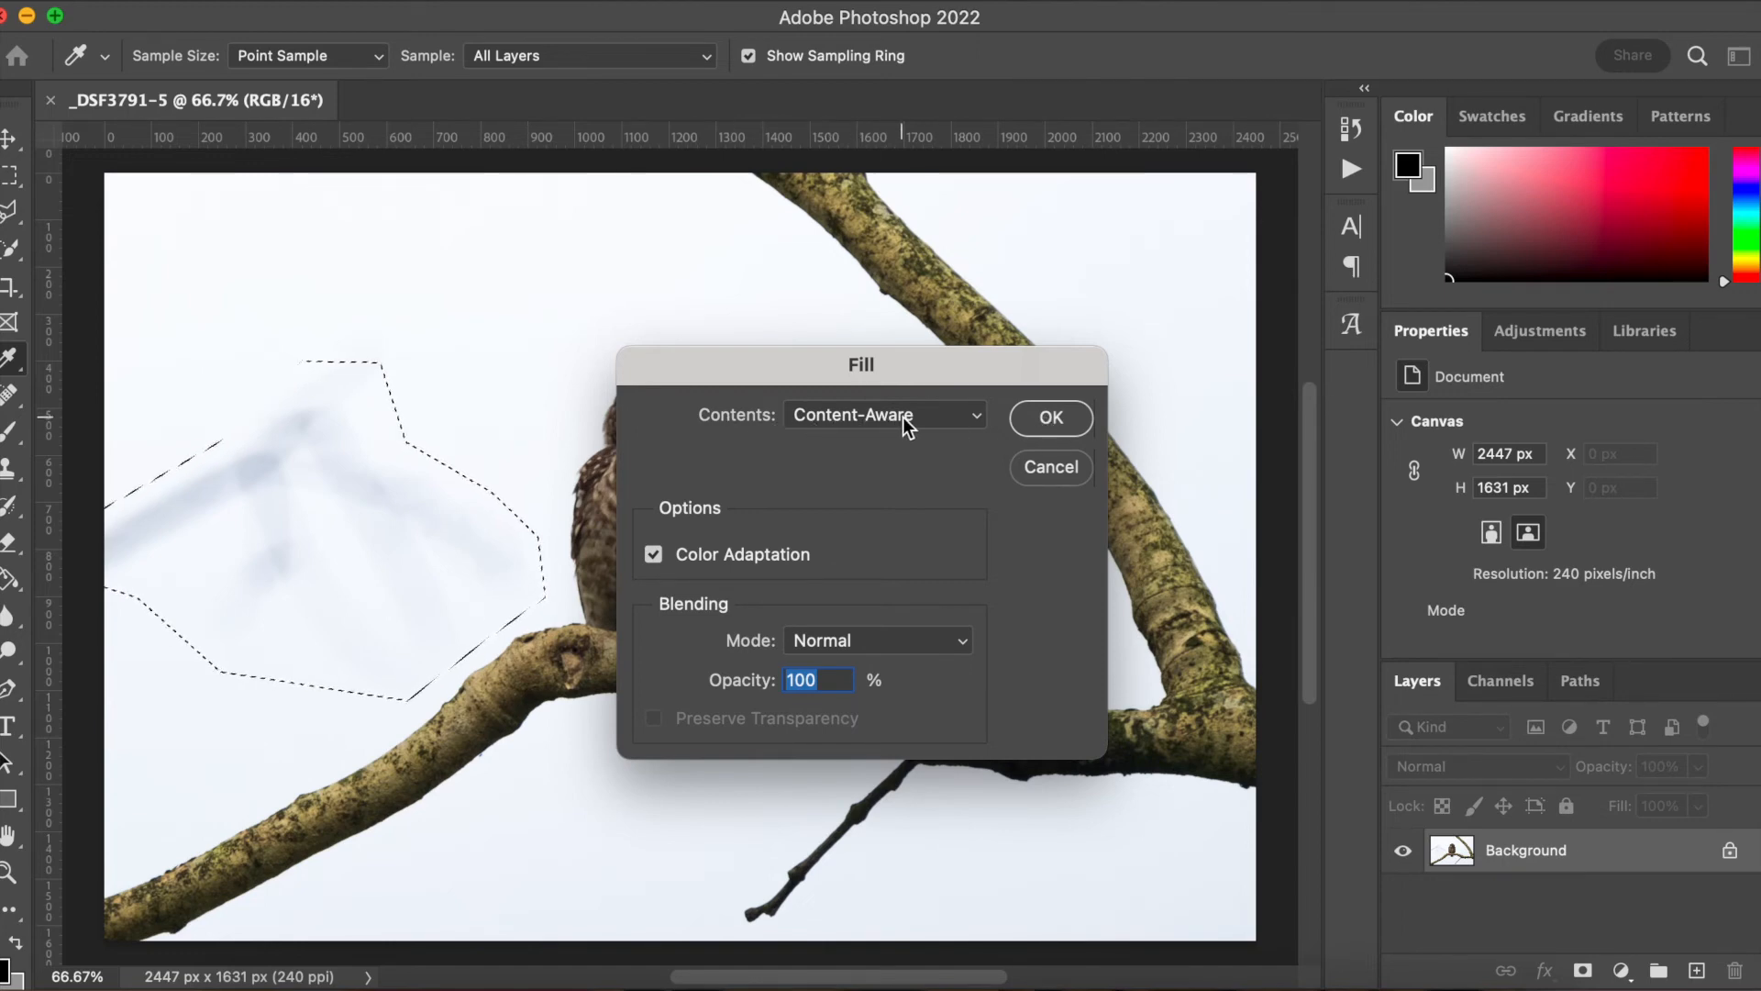
{"action": "left_click", "coordinate": [1052, 421]}
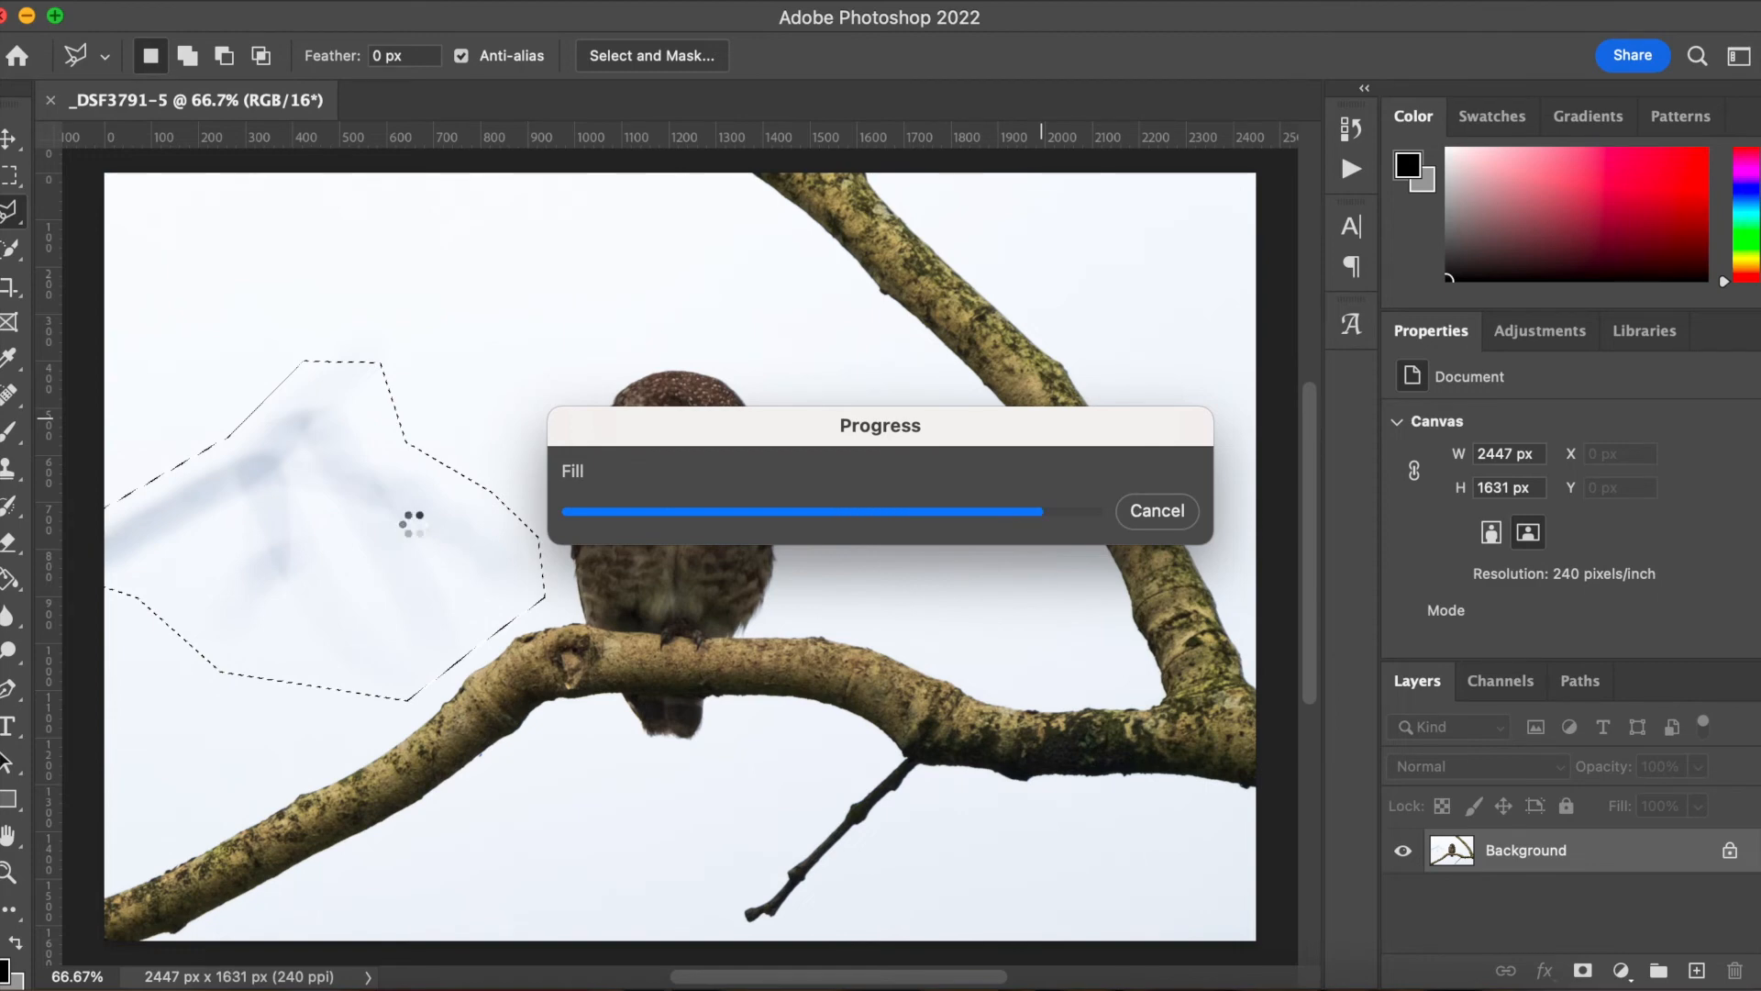
{"action": "key", "text": "super+d"}
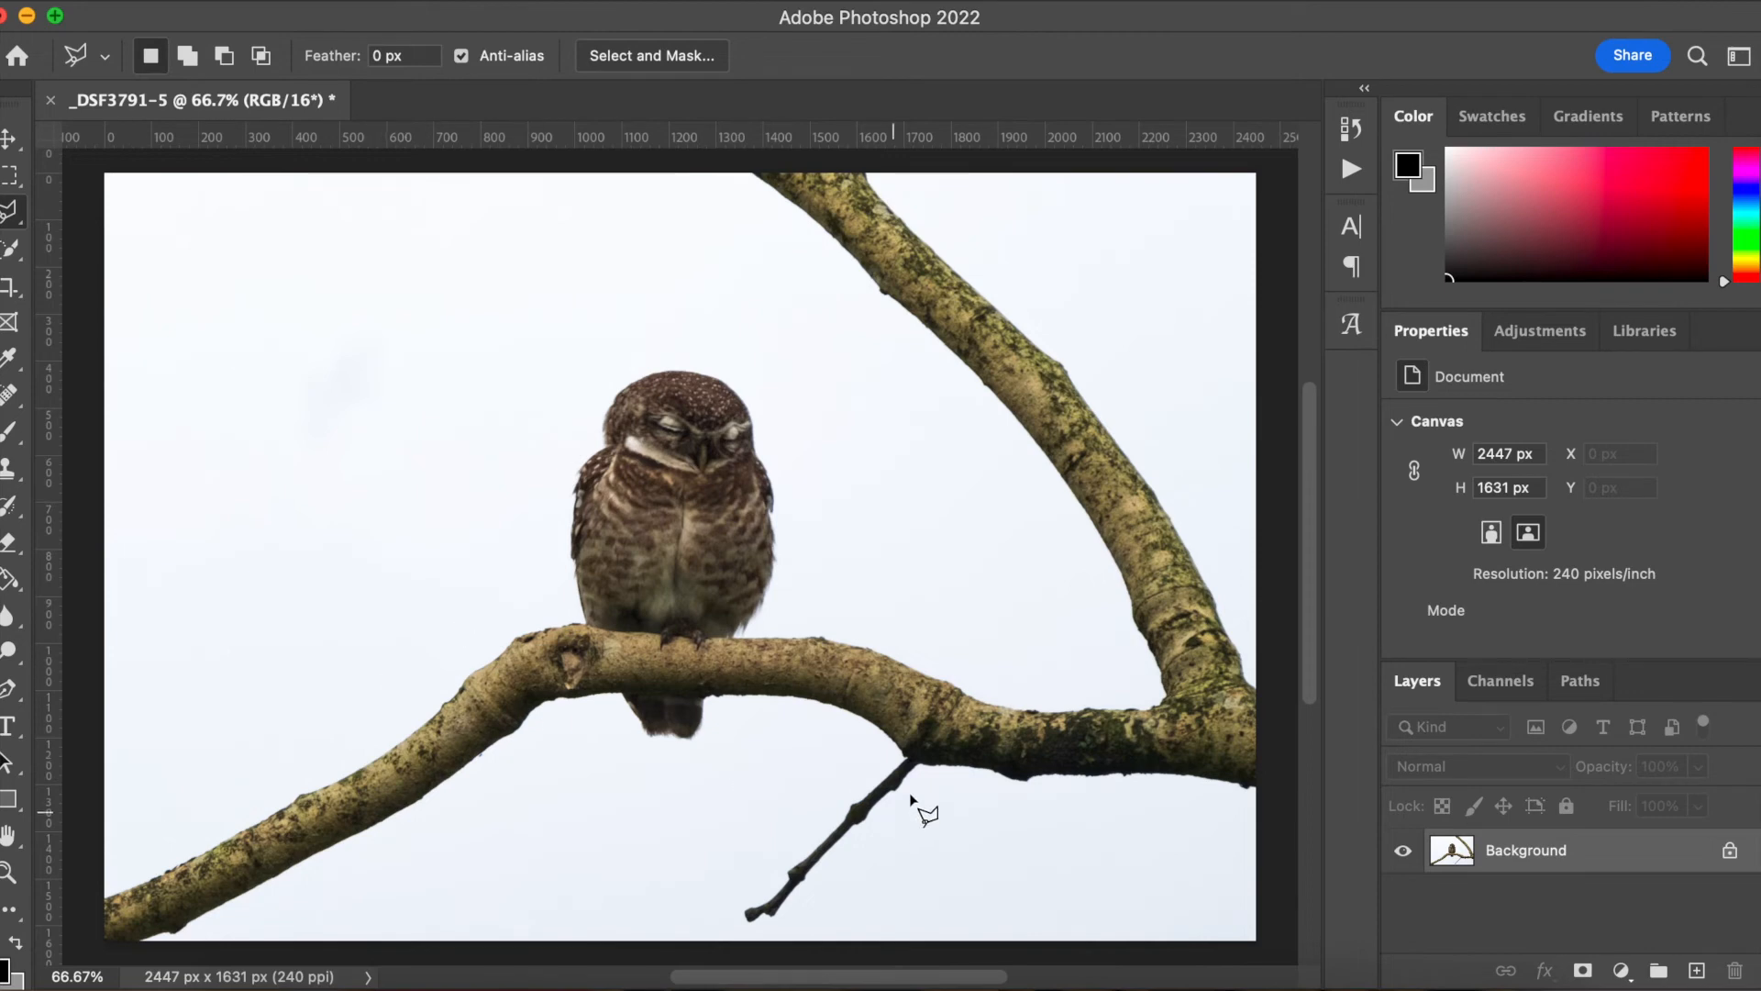
- Outline the thin twig hanging below the main branch, remove it with a Content-Aware fill and clear the selection
{"action": "left_click", "coordinate": [748, 927]}
{"action": "left_click", "coordinate": [788, 916]}
{"action": "left_click", "coordinate": [904, 756]}
{"action": "left_click", "coordinate": [791, 841]}
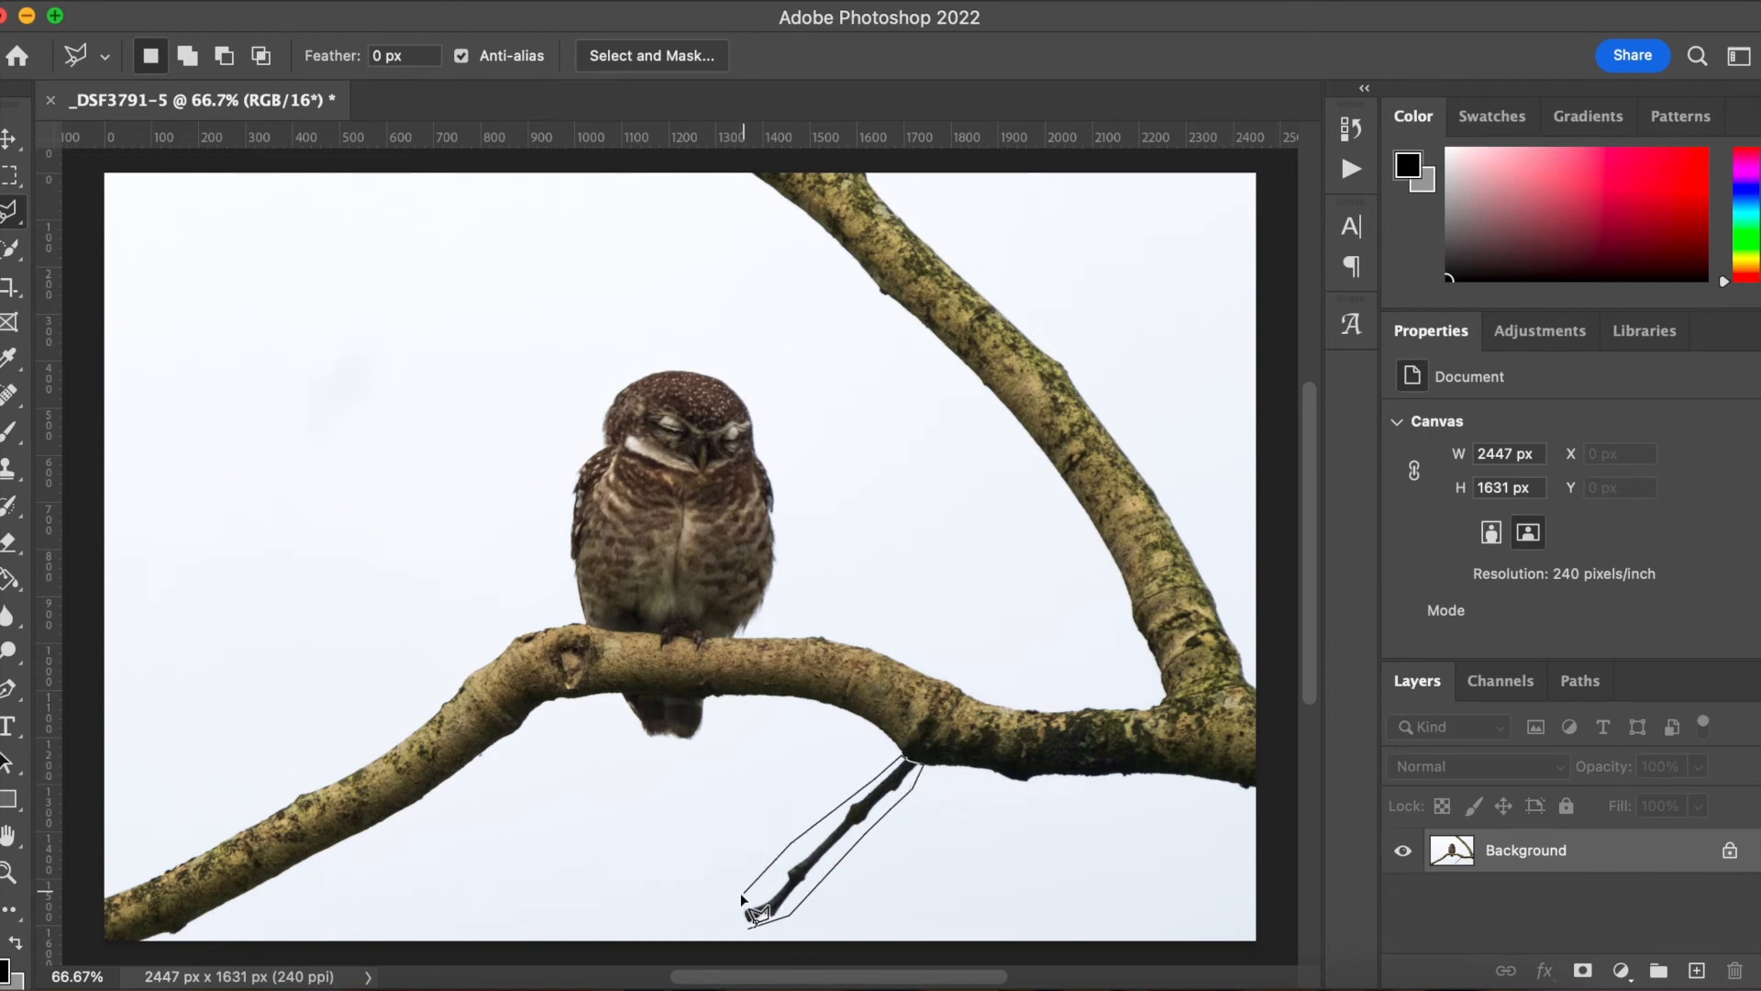
{"action": "left_click", "coordinate": [737, 931]}
{"action": "key", "text": "shift+BackSpace"}
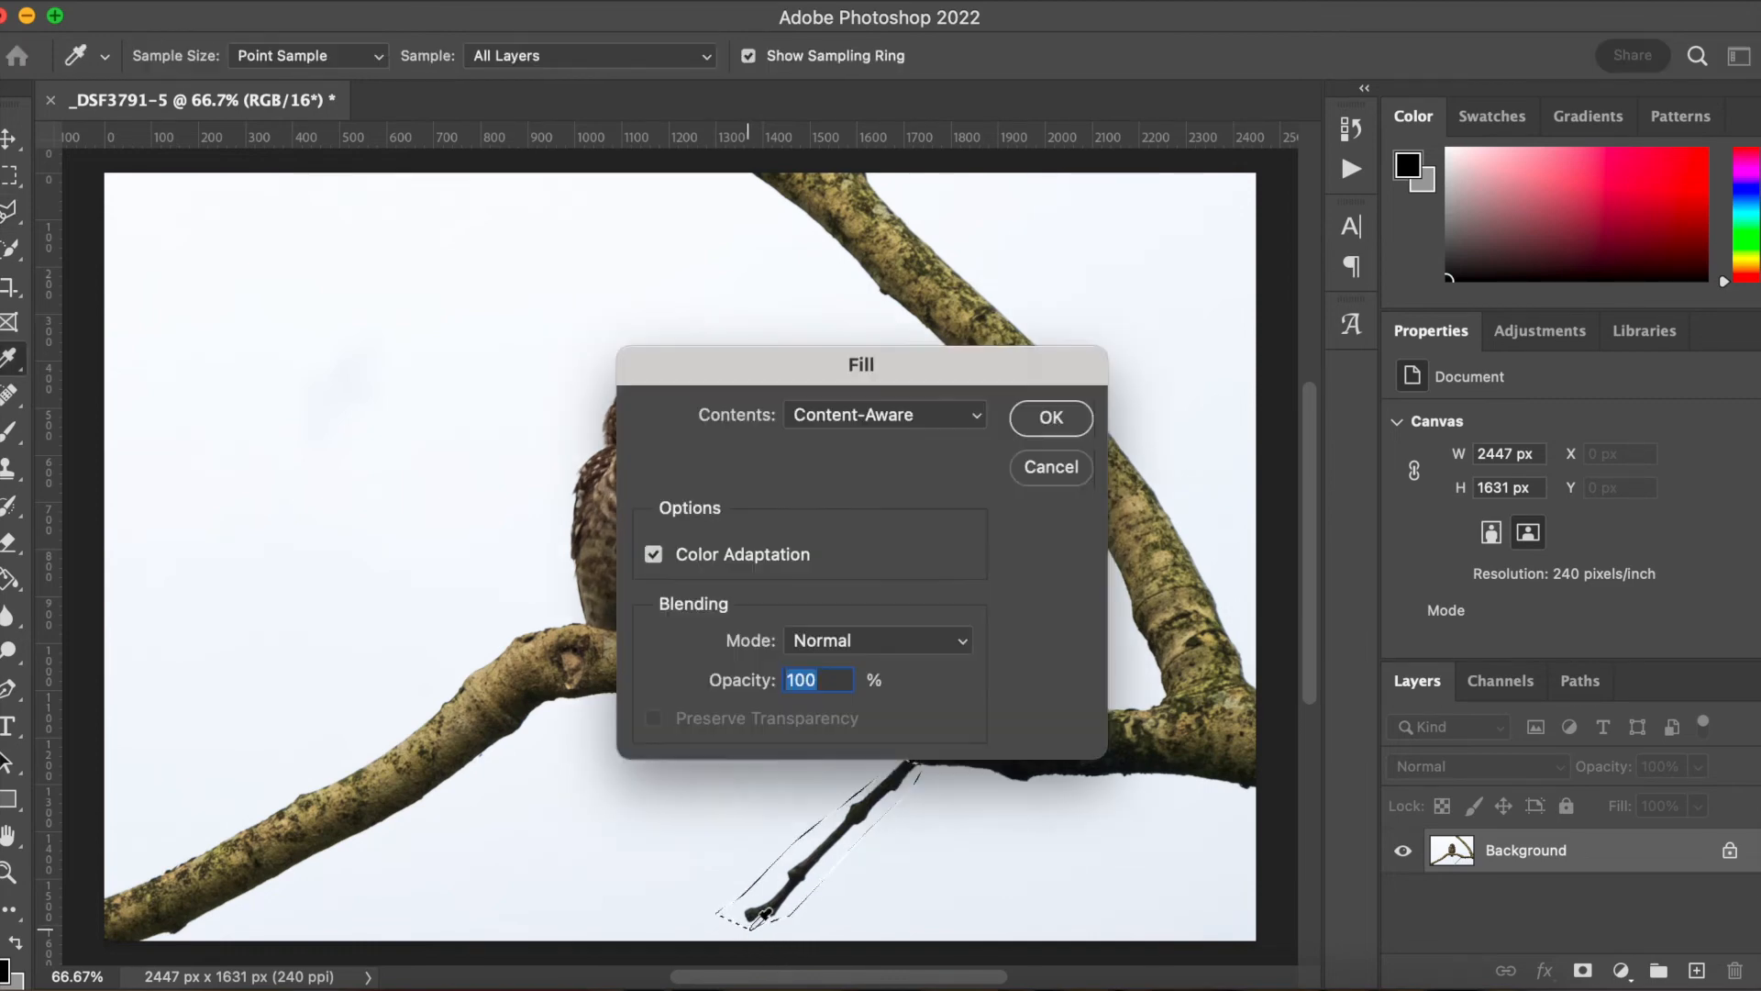
{"action": "left_click", "coordinate": [1052, 419]}
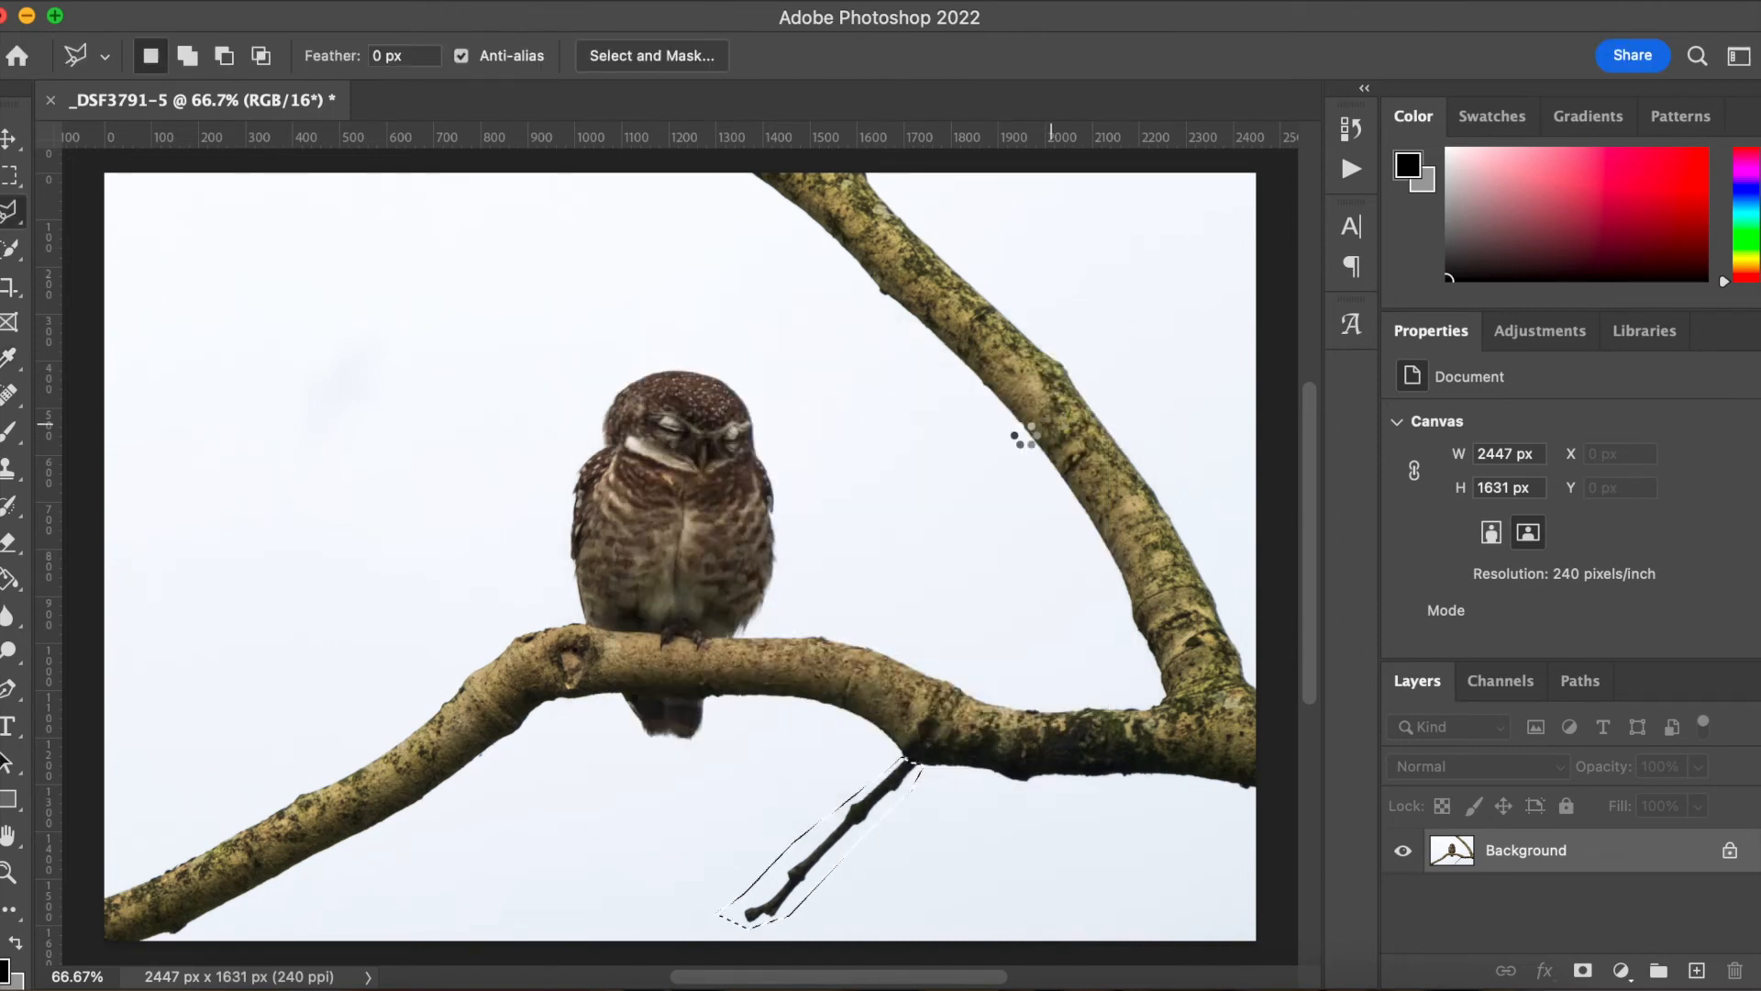
{"action": "key", "text": "super+d"}
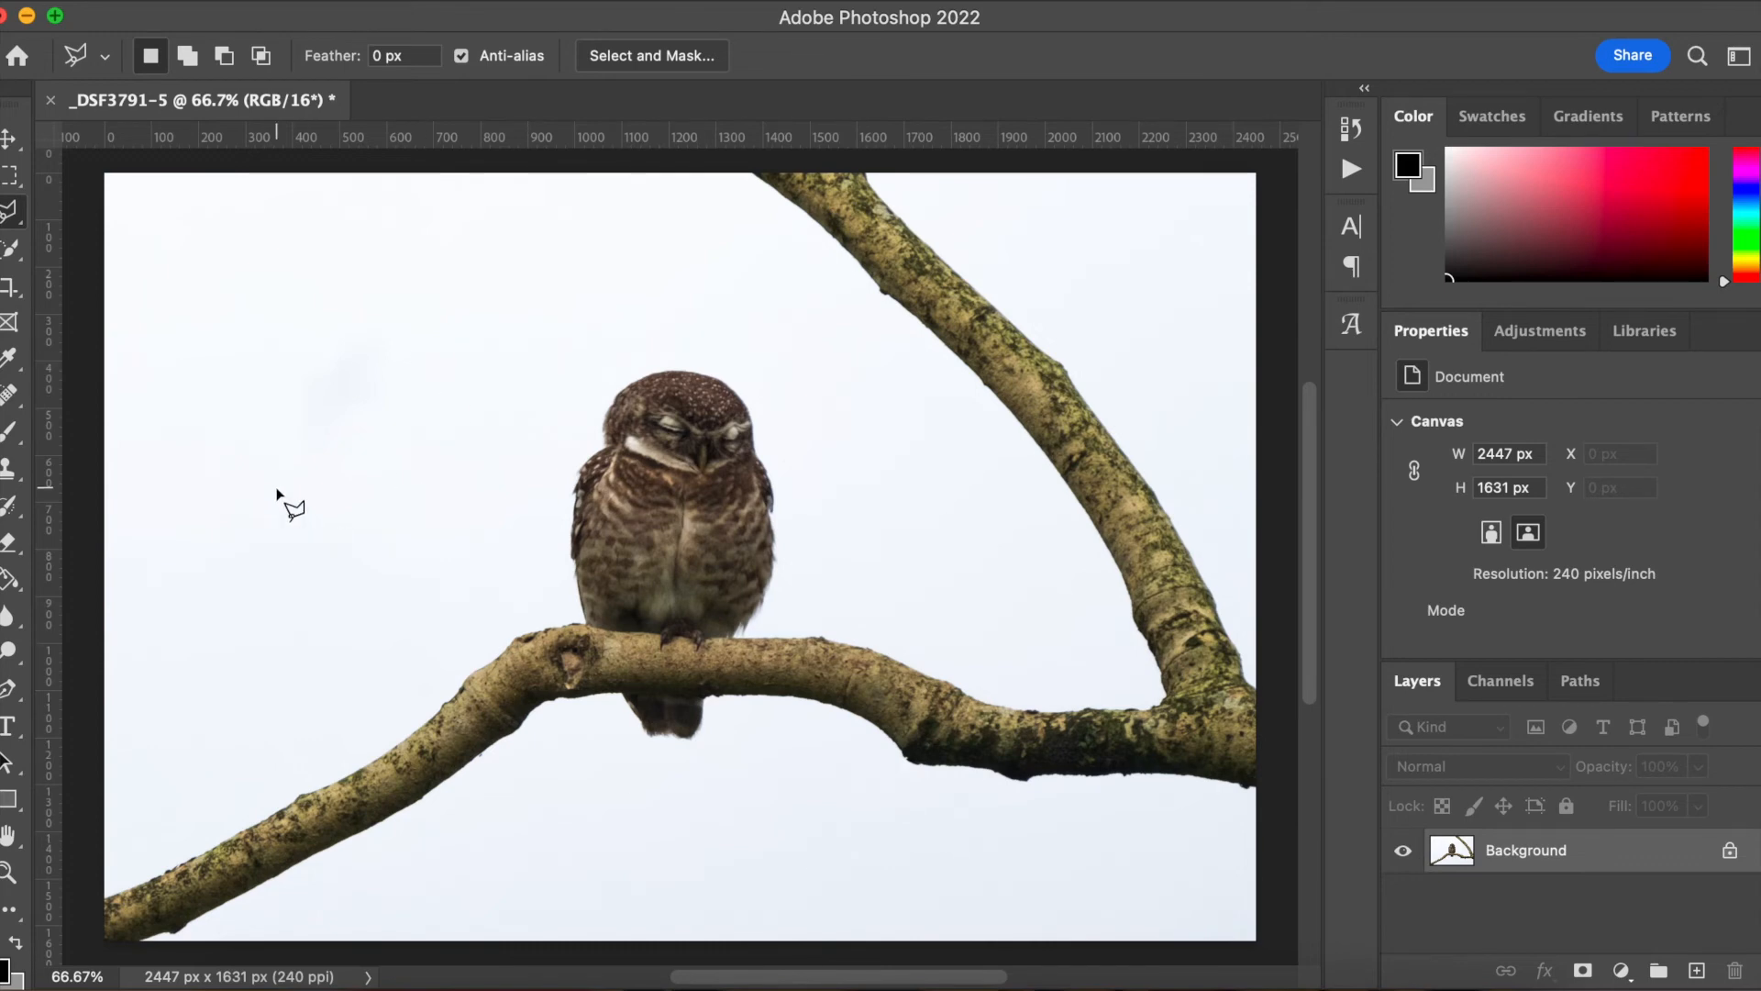
- Close the retouched document, saving its changes, and return to Lightroom
{"action": "left_click", "coordinate": [51, 100]}
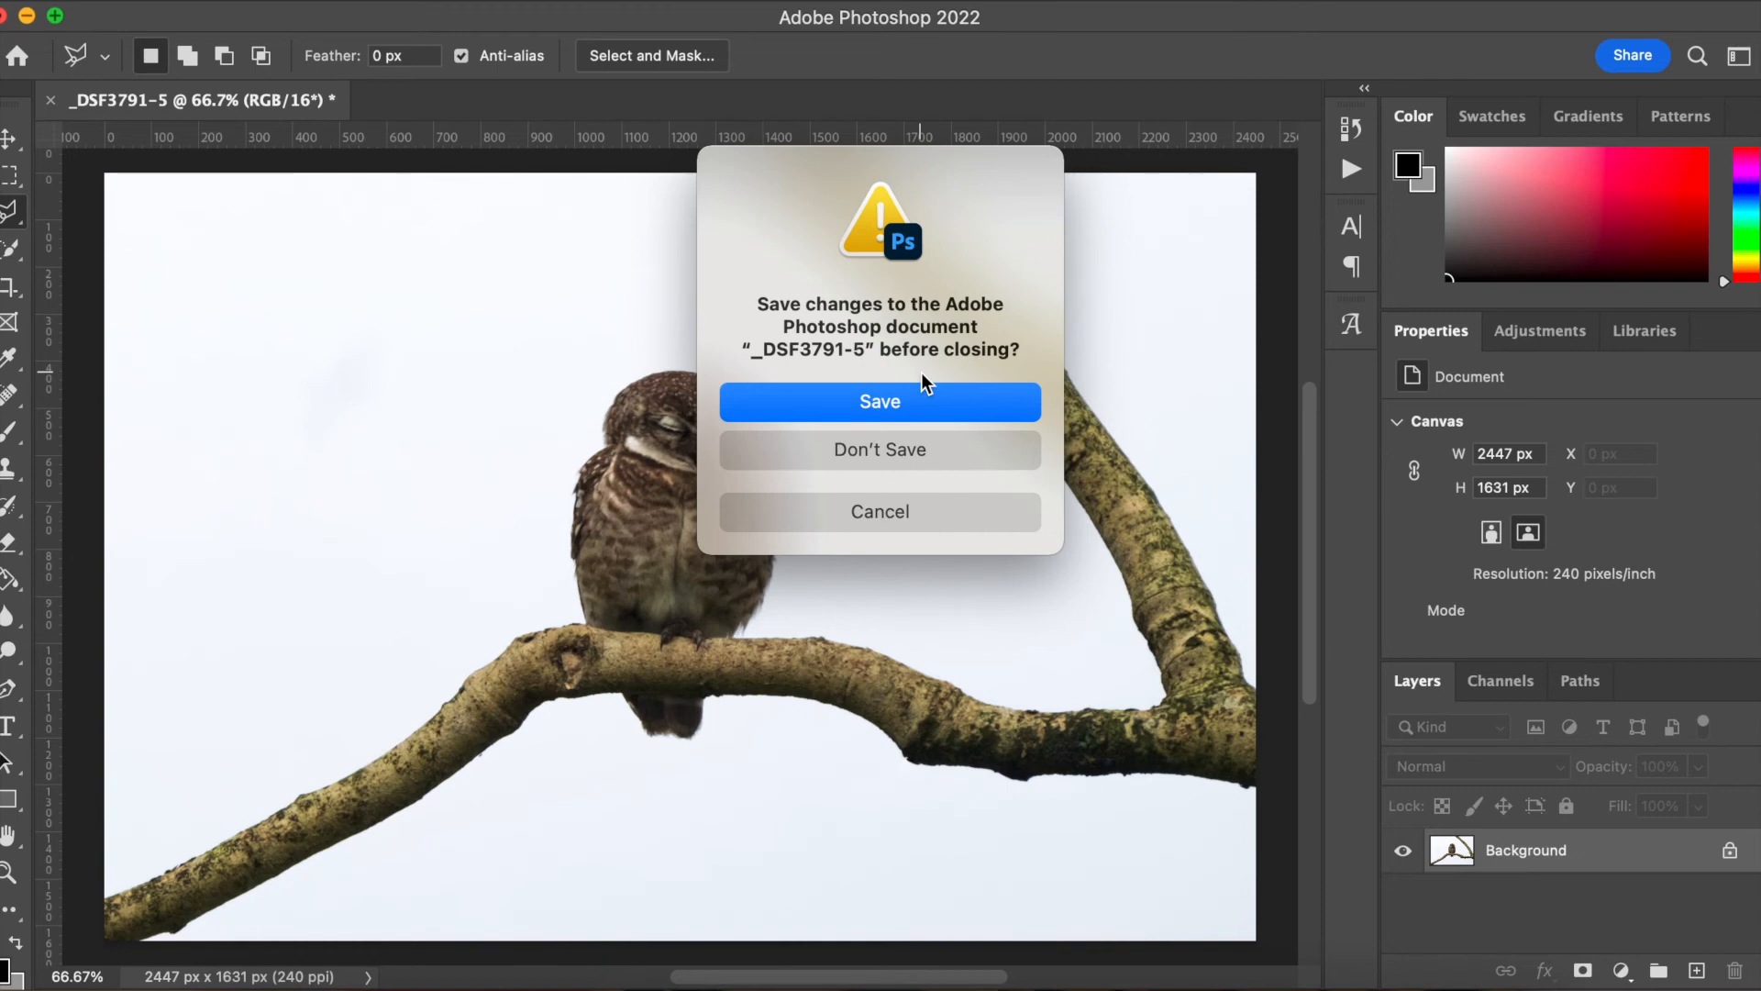
{"action": "left_click", "coordinate": [863, 404]}
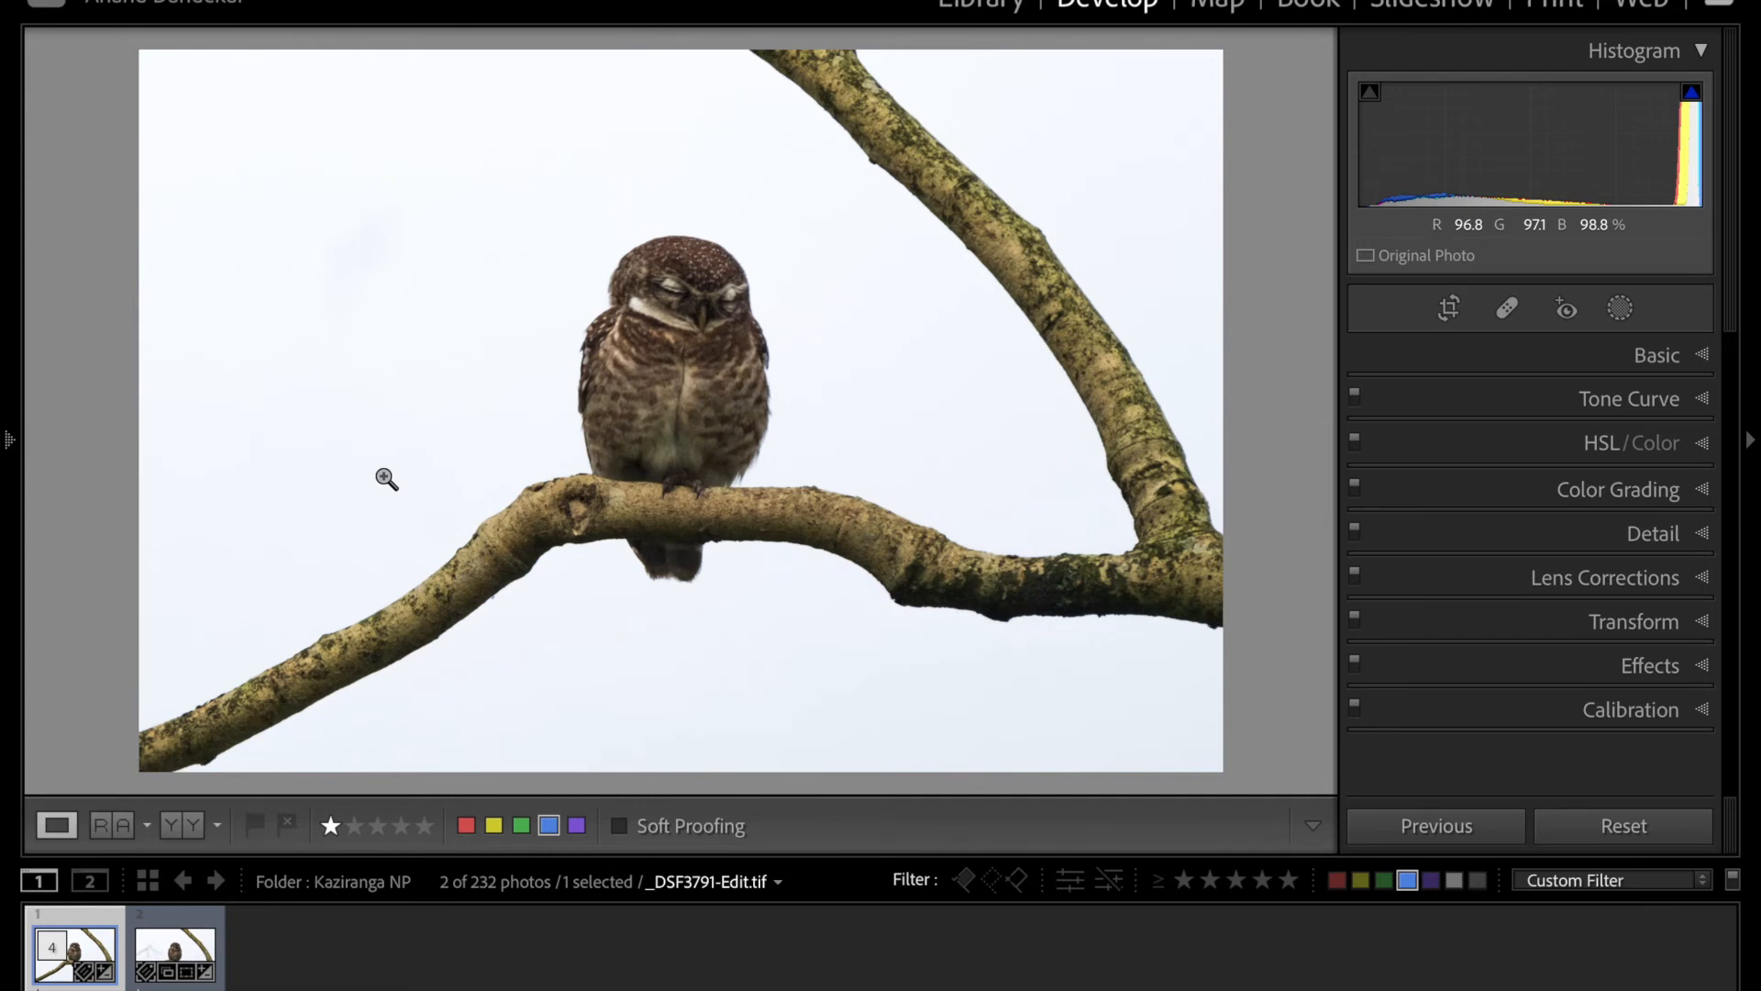
- Show the file info overlay on the retouched TIFF and switch to the original RAF photo for comparison
{"action": "key", "text": "i"}
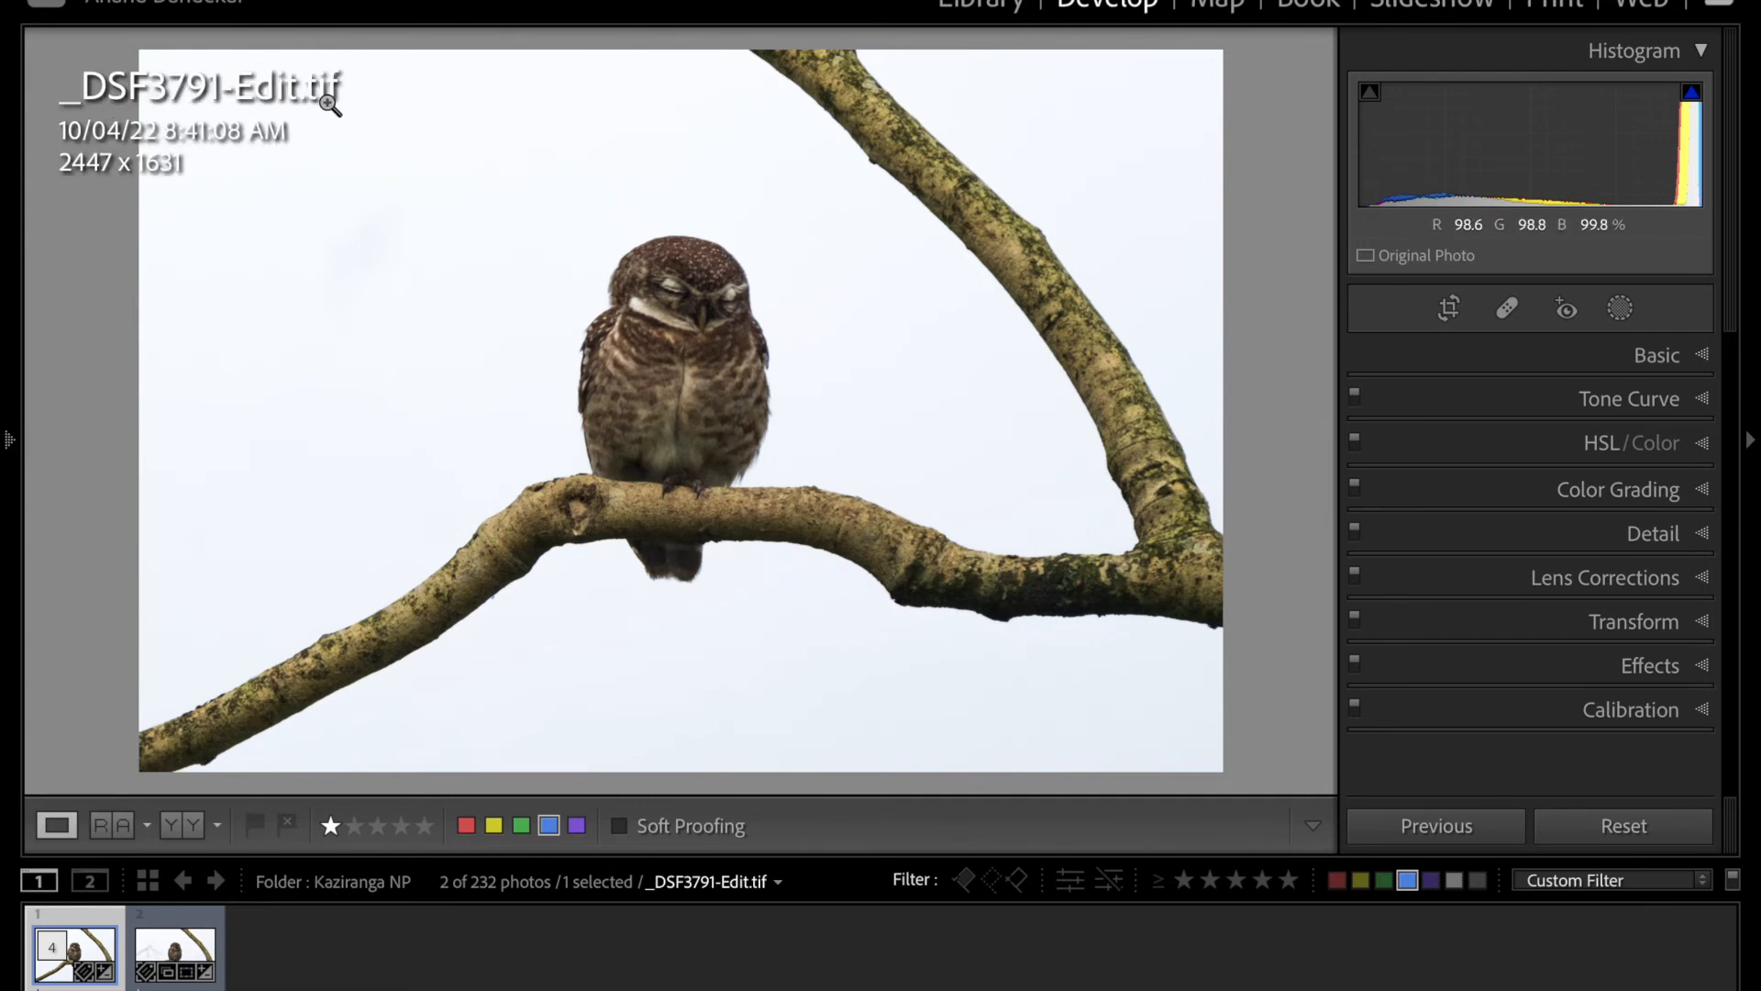
{"action": "left_click", "coordinate": [160, 918]}
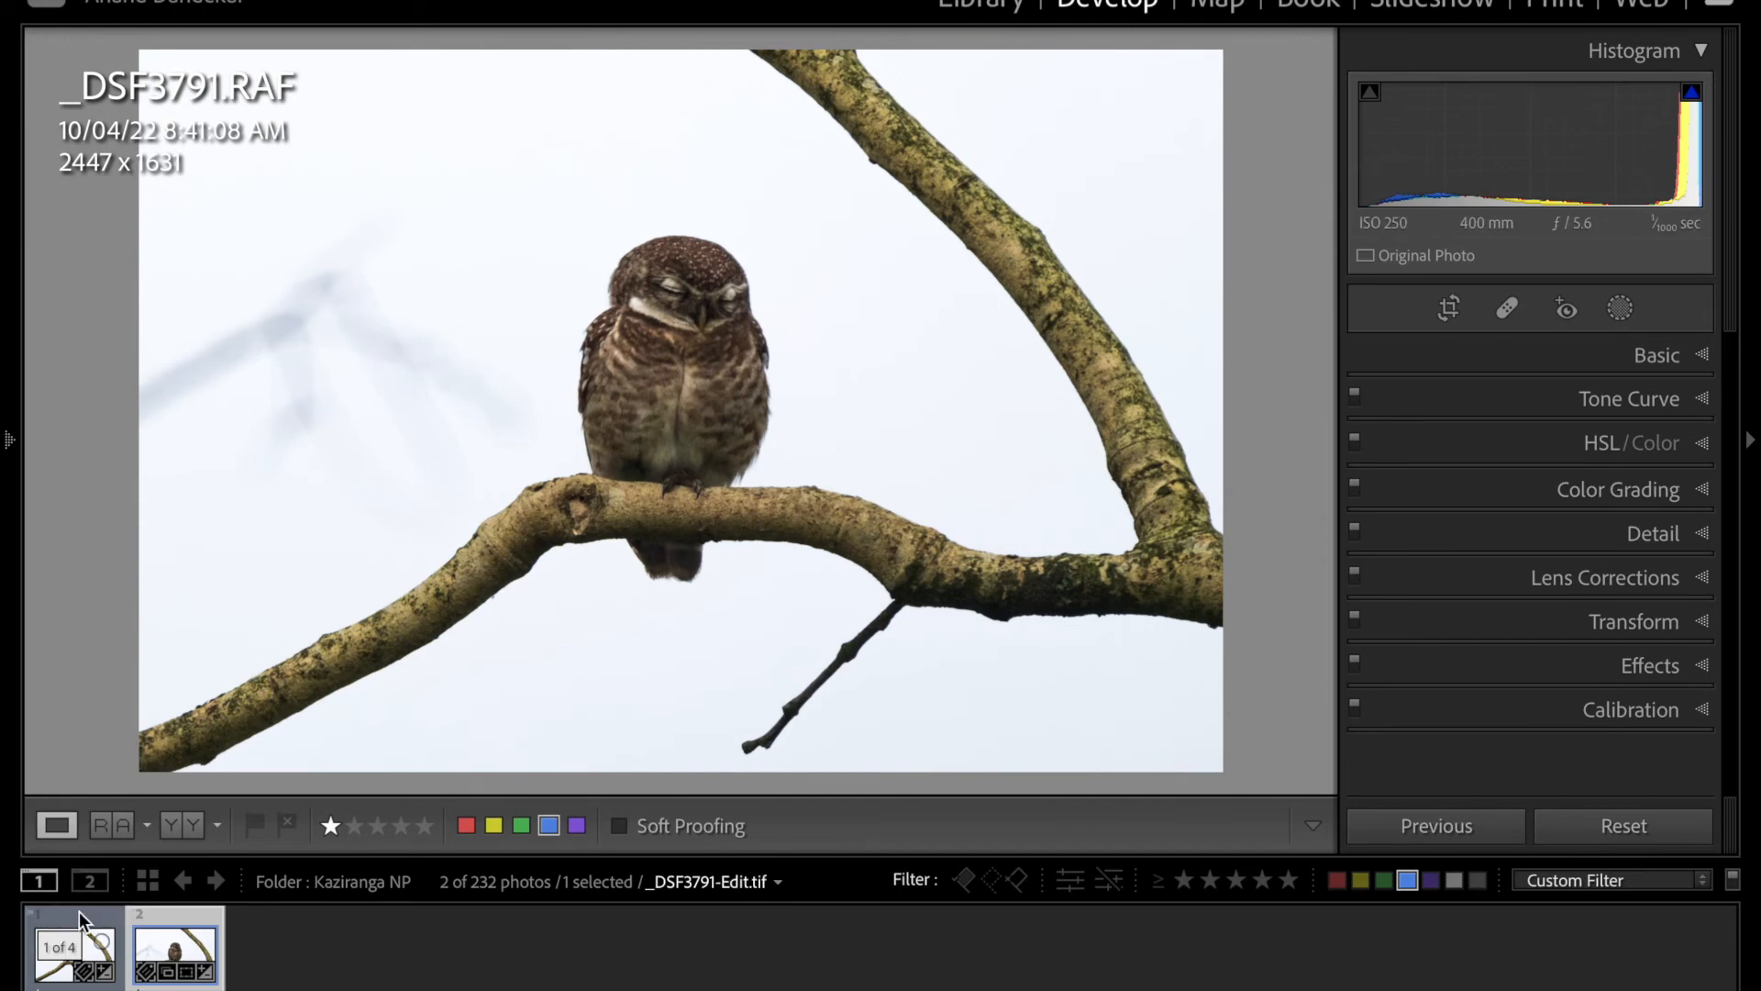
- Select the retouched _DSF3791-Edit.tif and send a copy of it to Topaz DeNoise AI
{"action": "left_click", "coordinate": [53, 921]}
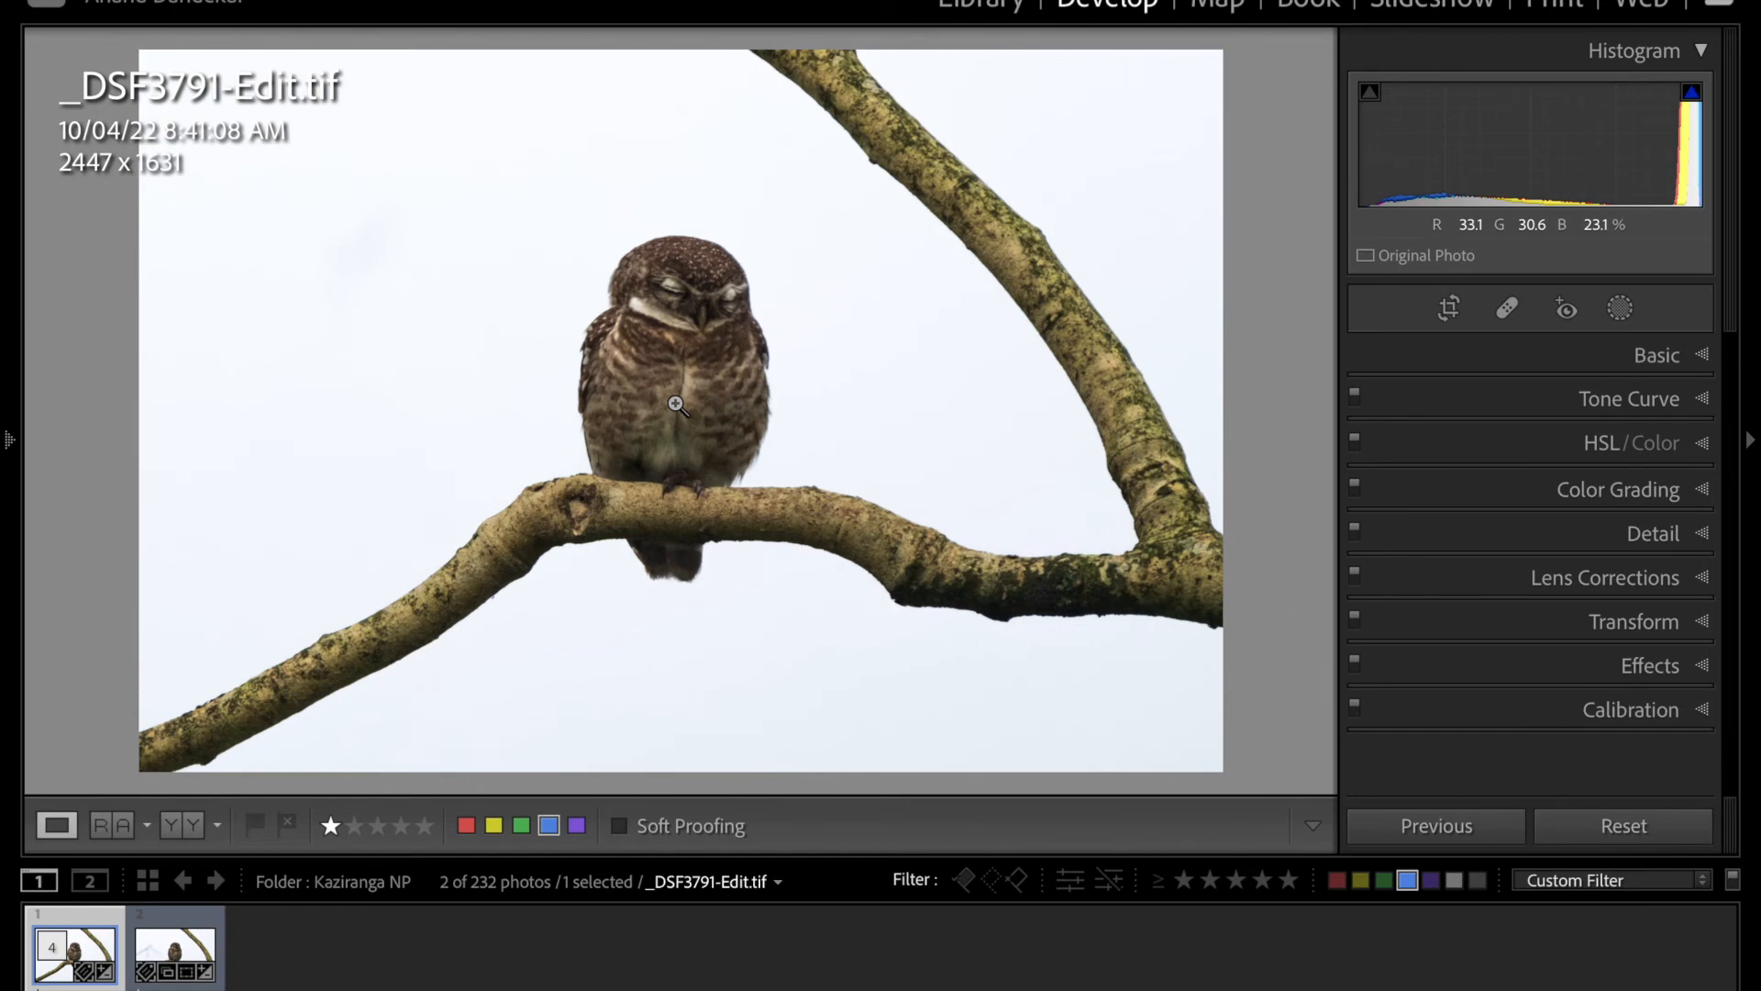
{"action": "right_click", "coordinate": [807, 311]}
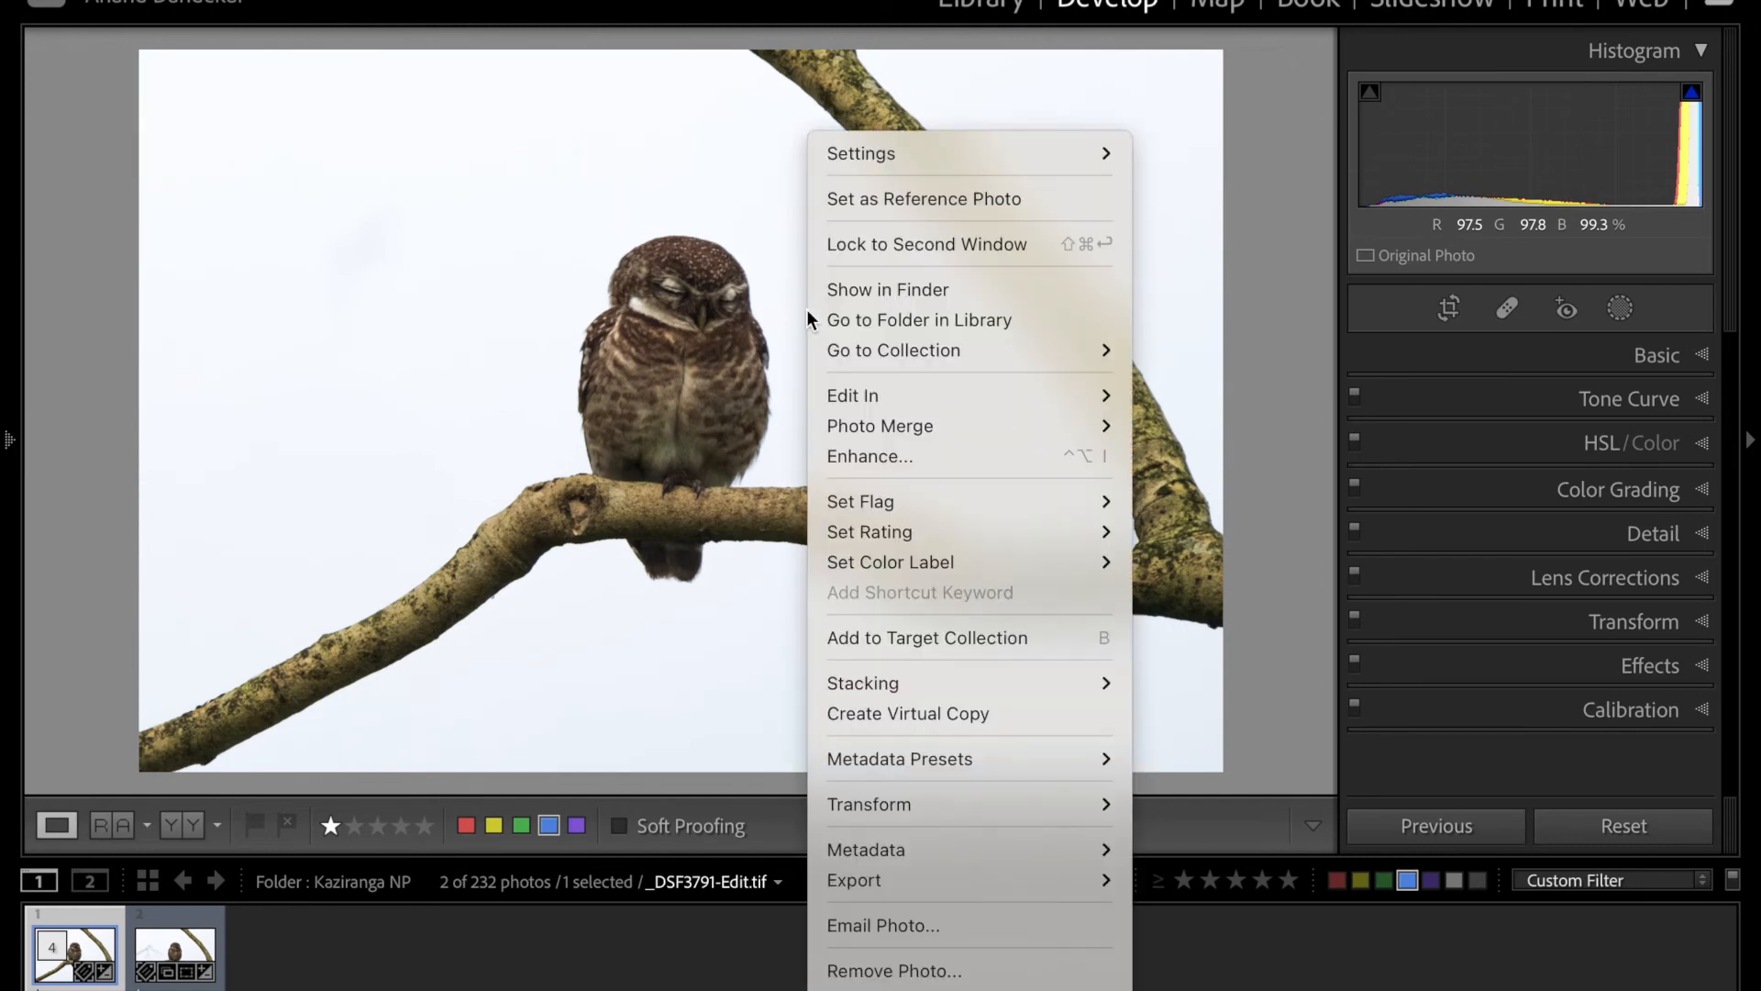
{"action": "mouse_move", "coordinate": [848, 395]}
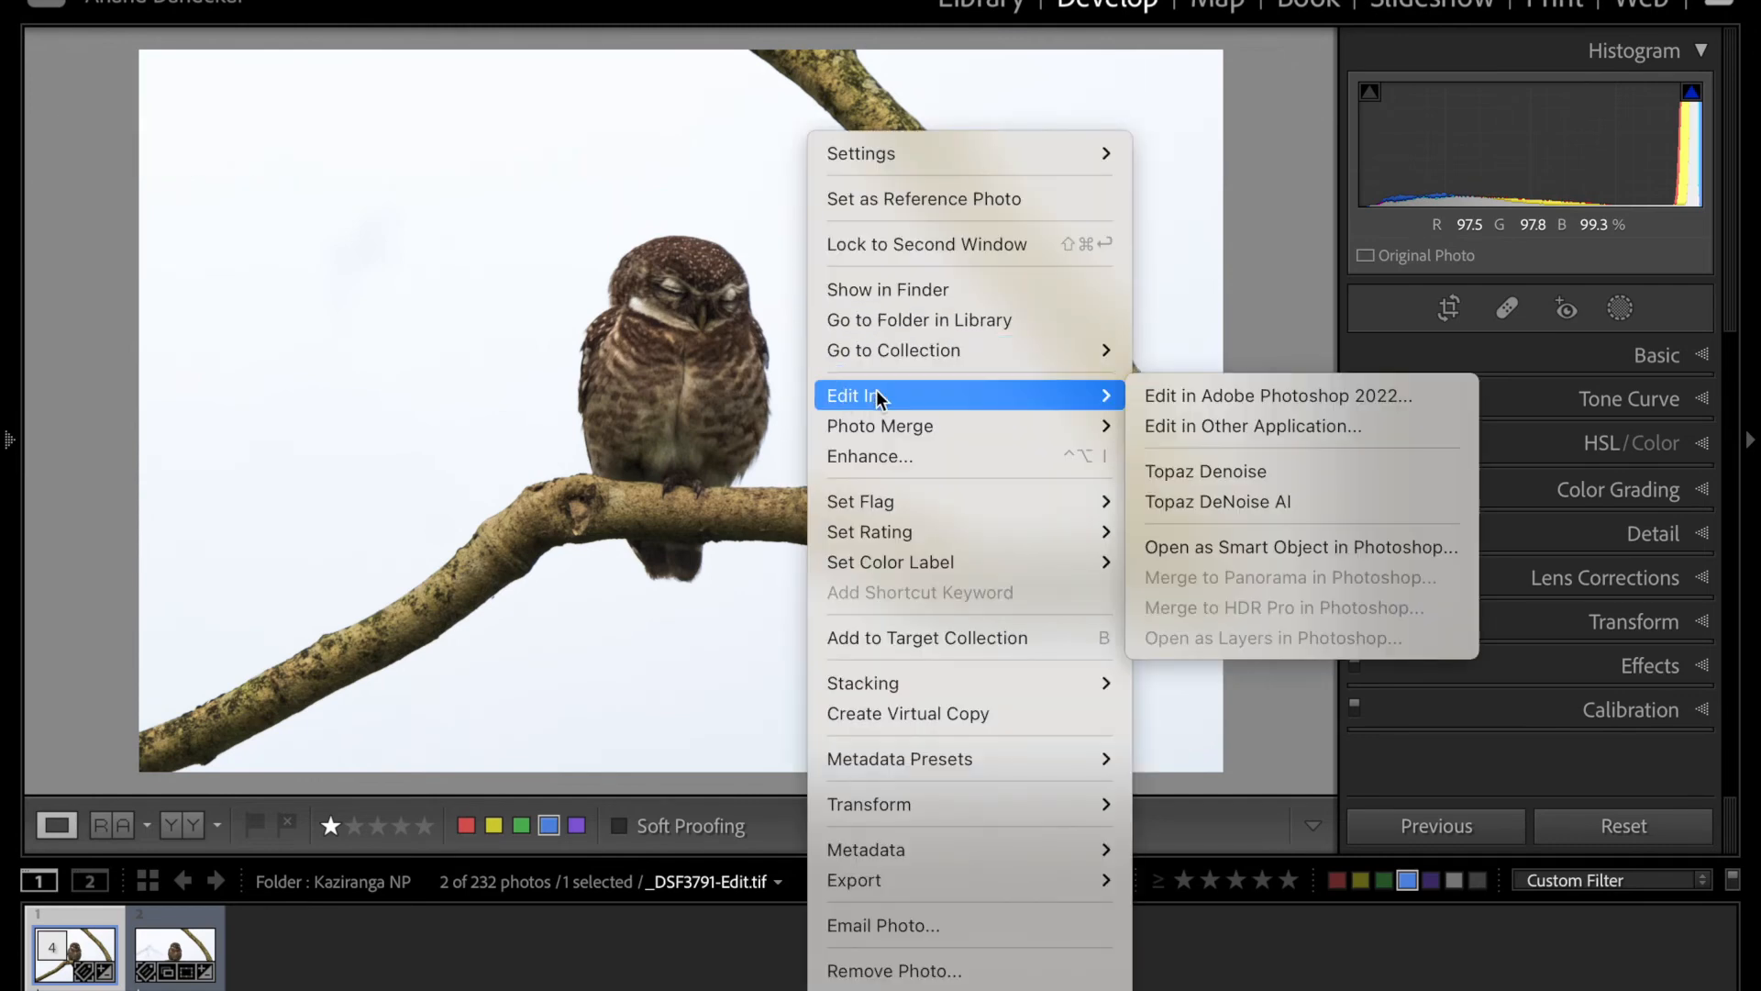
{"action": "left_click", "coordinate": [1204, 503]}
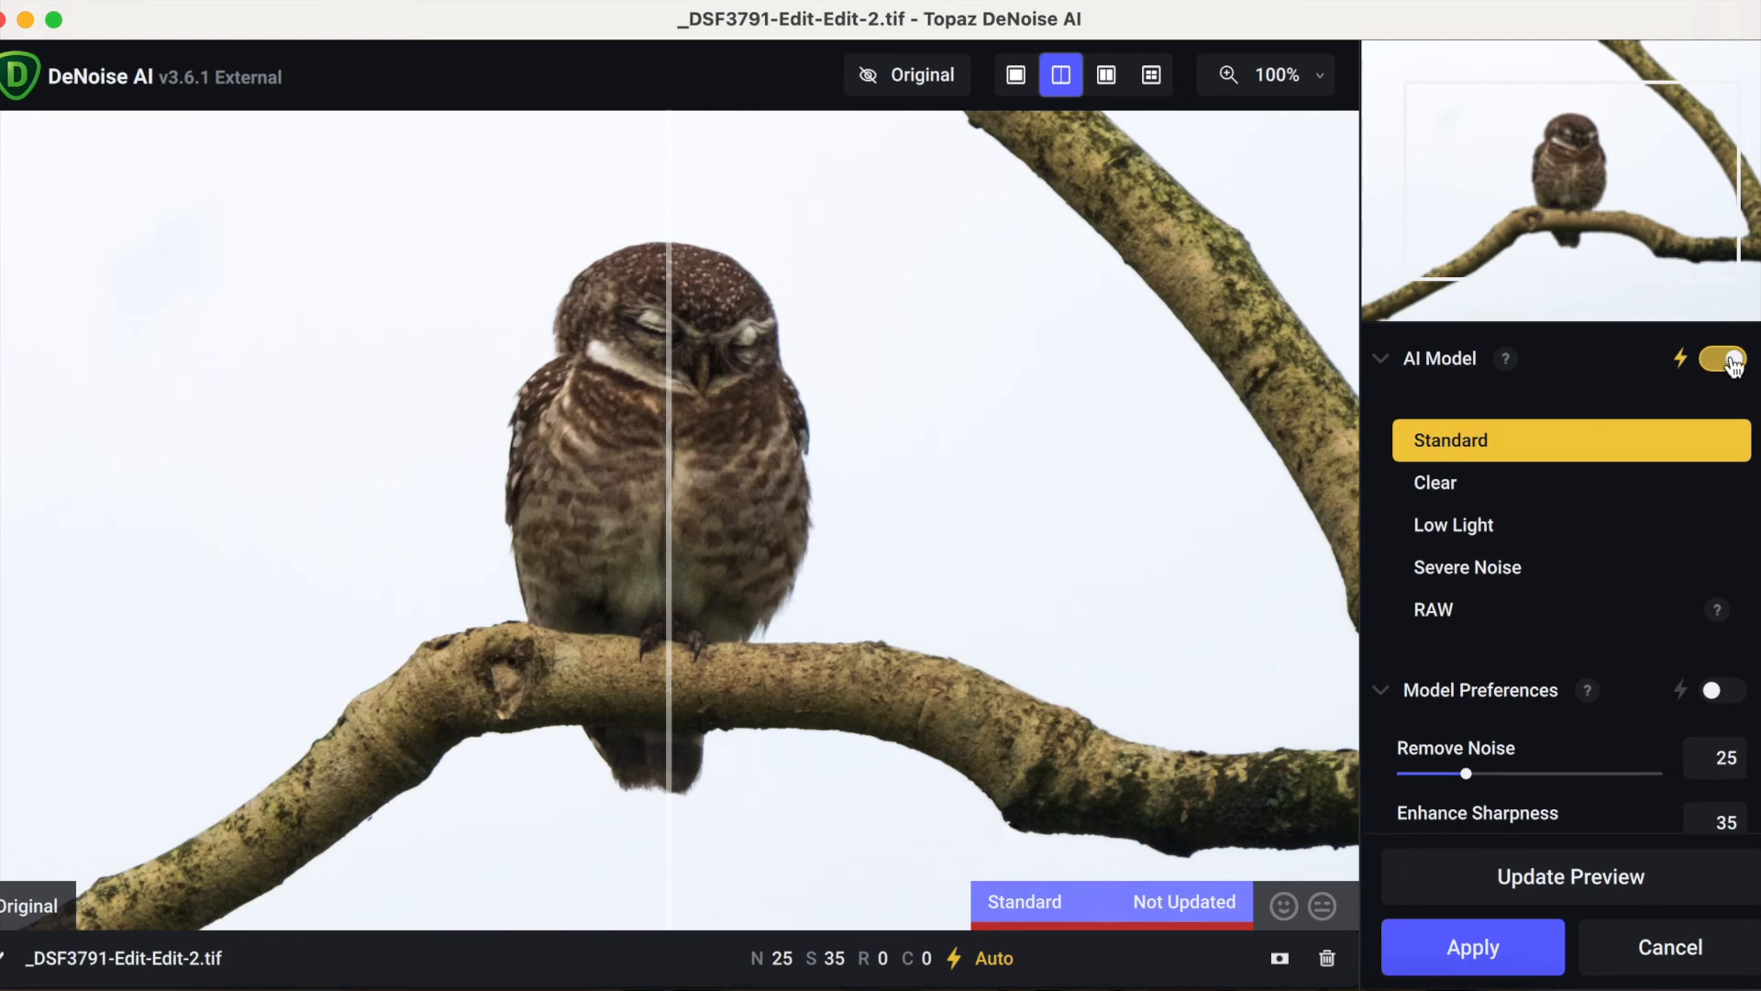
- Turn on automatic Model Preferences with the Standard model, giving Remove Noise 18 and Enhance Sharpness 42, and review the other settings
{"action": "scroll", "coordinate": [1496, 590], "scroll_direction": "down", "scroll_amount": 1}
{"action": "scroll", "coordinate": [1496, 591], "scroll_direction": "down", "scroll_amount": 3}
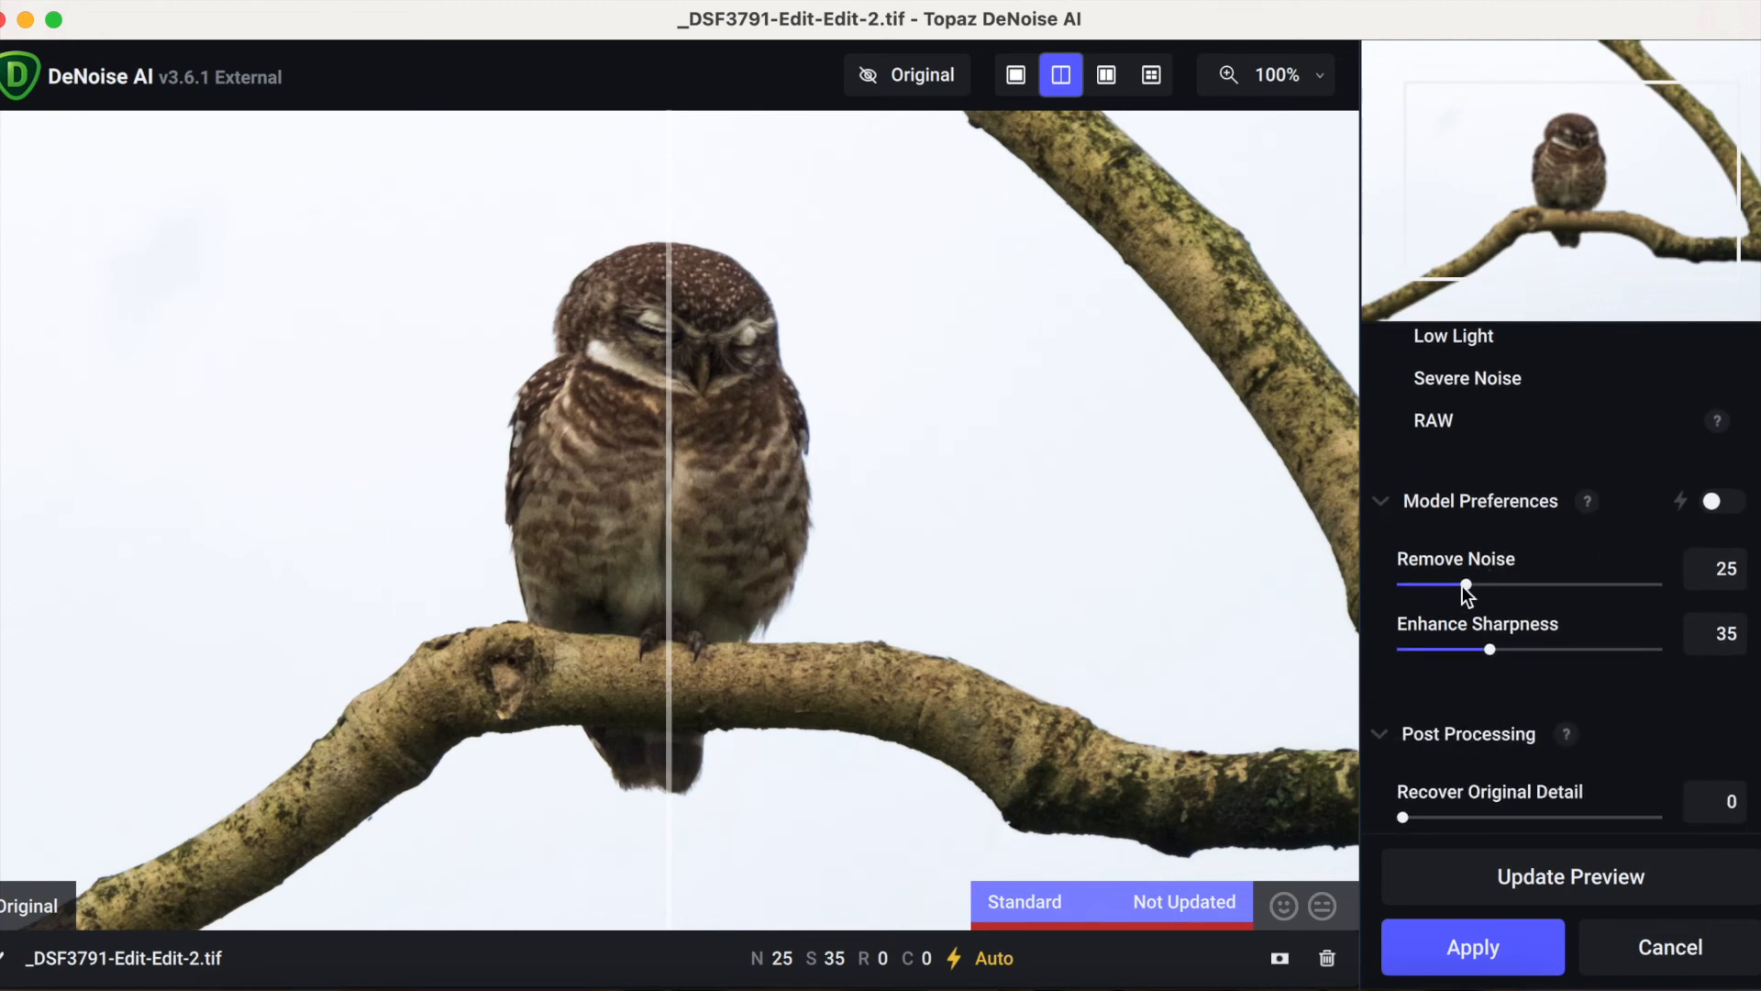
{"action": "left_click", "coordinate": [1714, 504]}
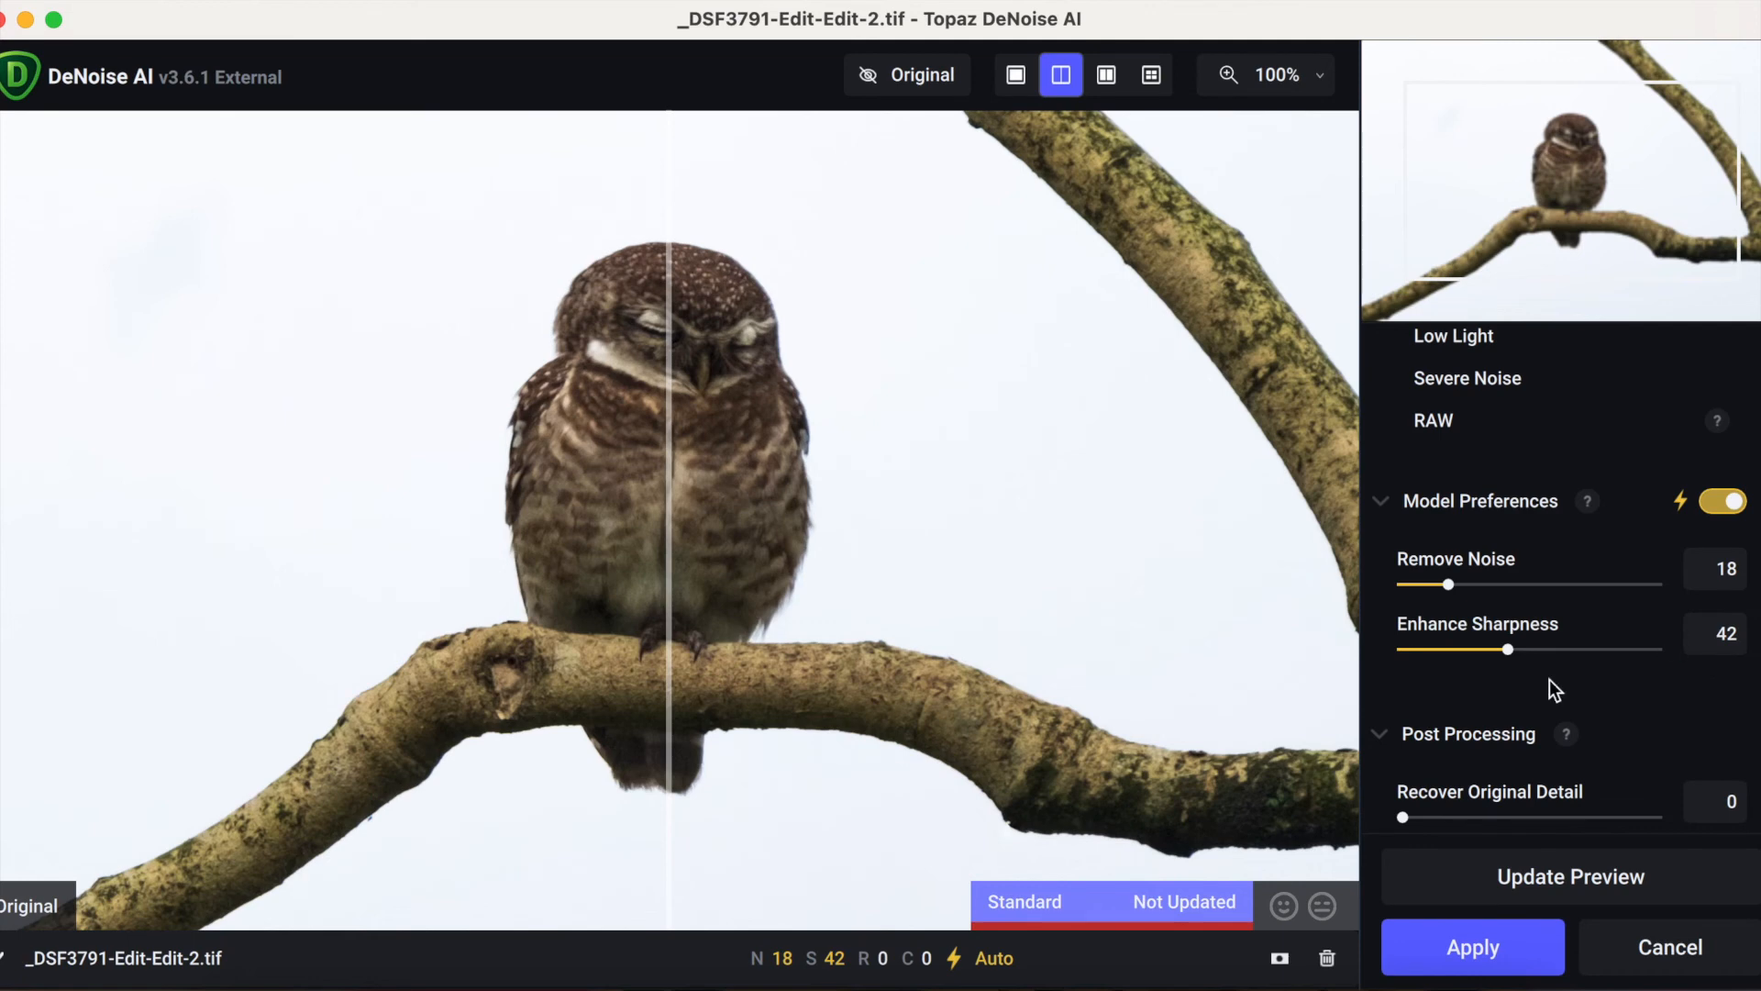
{"action": "scroll", "coordinate": [1549, 679], "scroll_direction": "down", "scroll_amount": 2}
{"action": "scroll", "coordinate": [1550, 680], "scroll_direction": "up", "scroll_amount": 6}
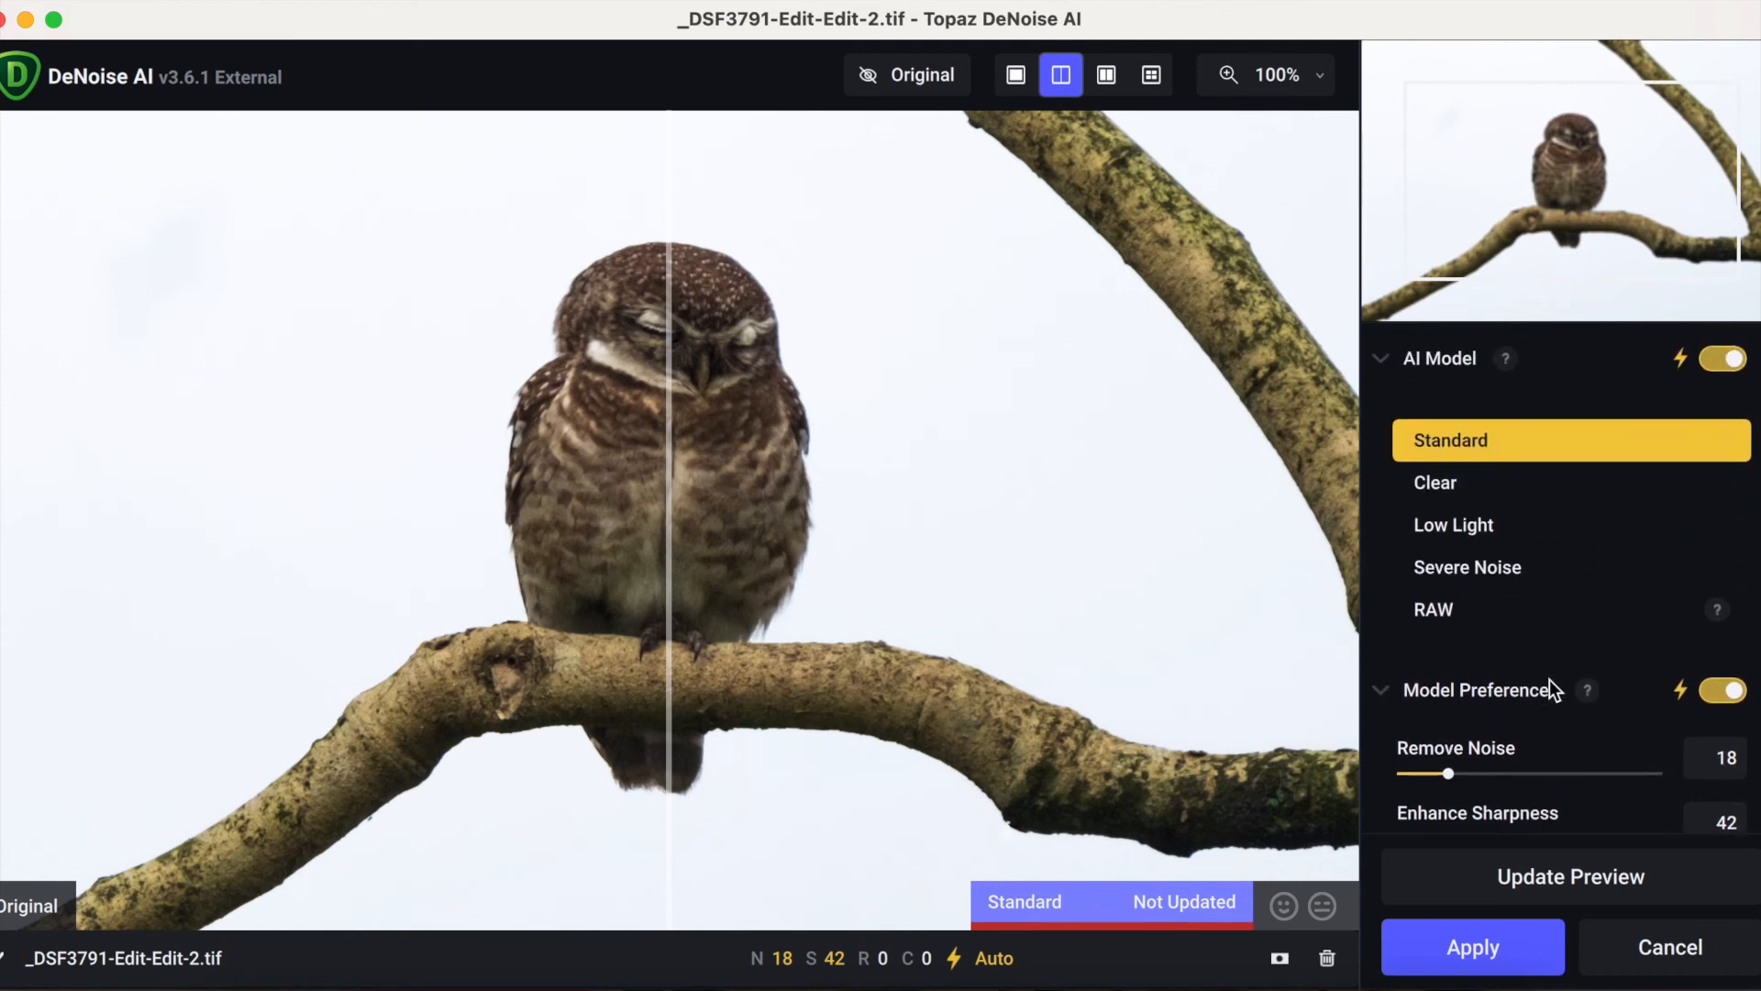
{"action": "scroll", "coordinate": [1550, 689], "scroll_direction": "down", "scroll_amount": 6}
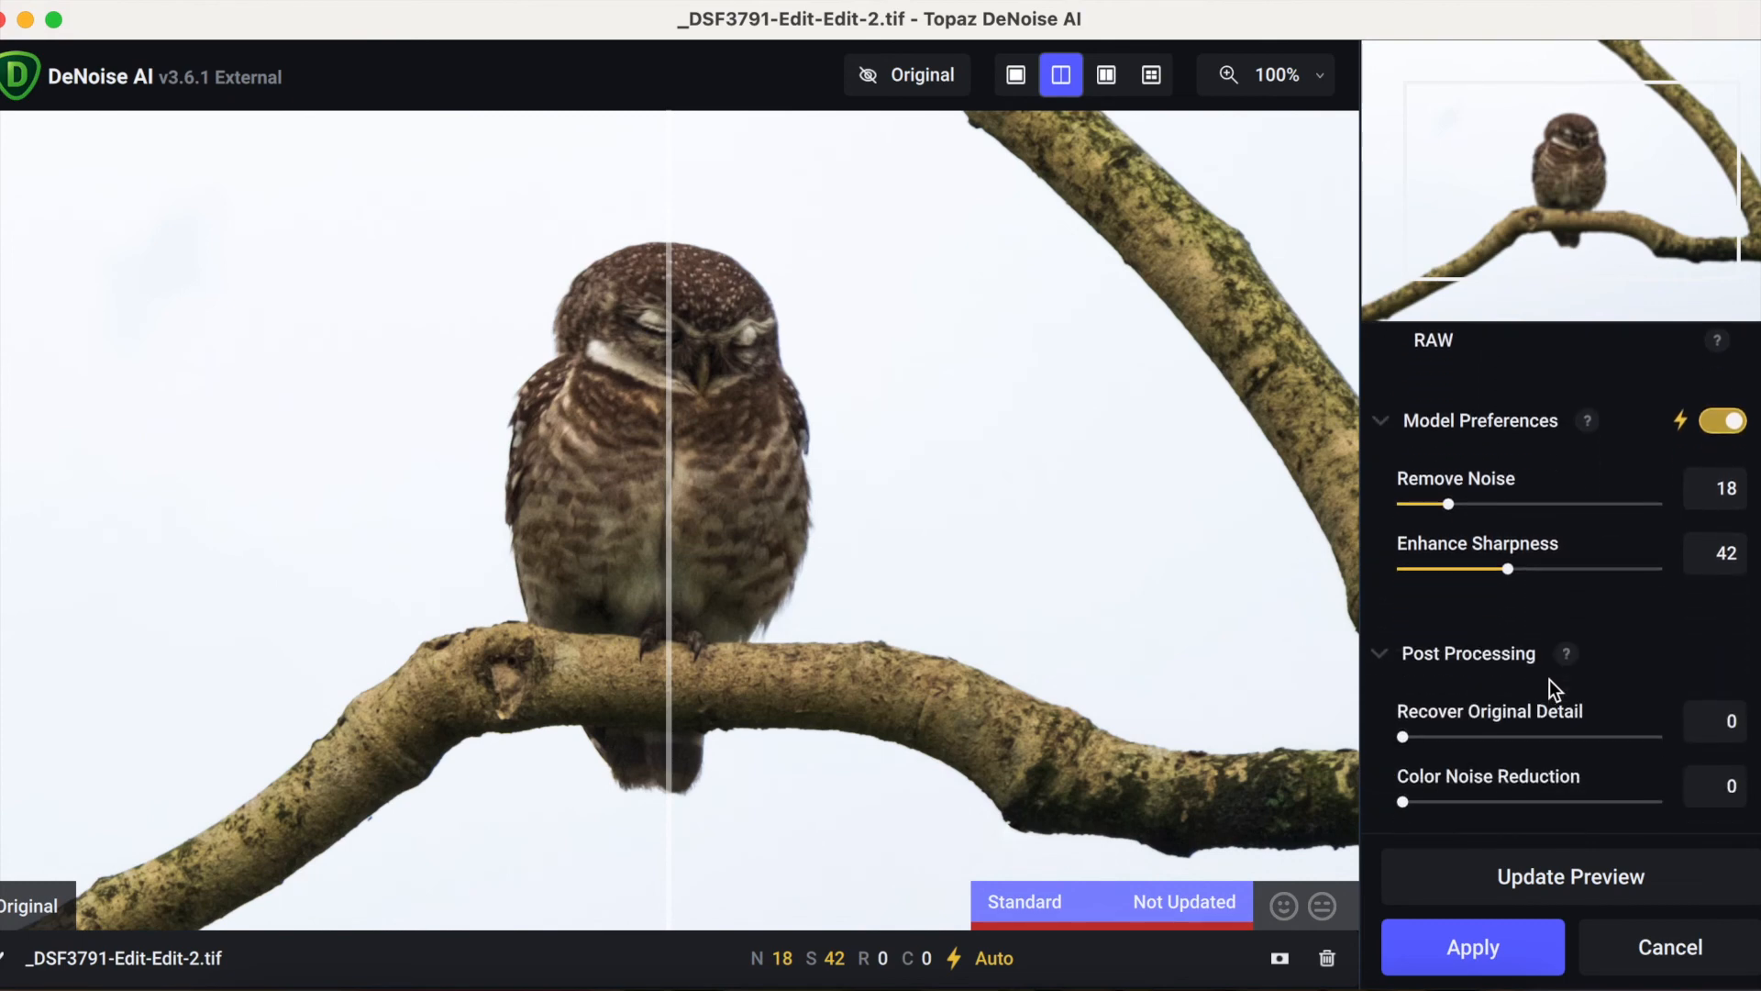
- Update the denoise preview, compare original and result with the split divider across the owl, and apply the noise reduction
{"action": "left_click", "coordinate": [1537, 879]}
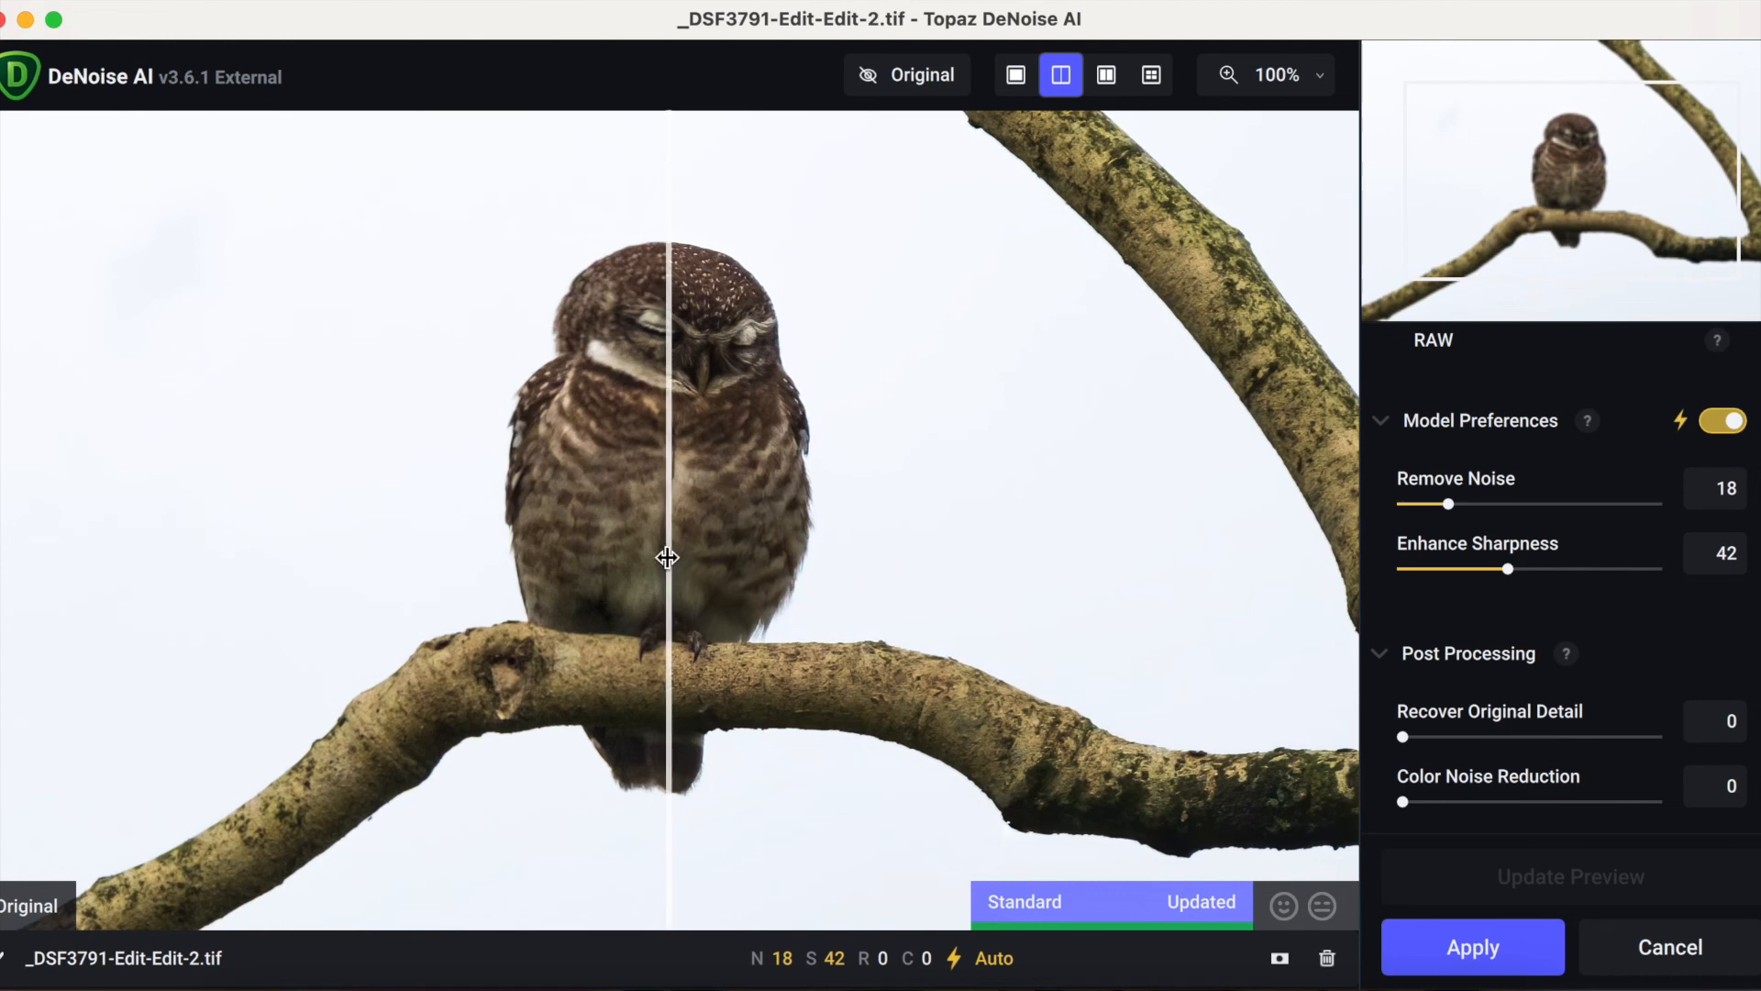
{"action": "left_click_drag", "start_coordinate": [669, 557], "coordinate": [899, 622]}
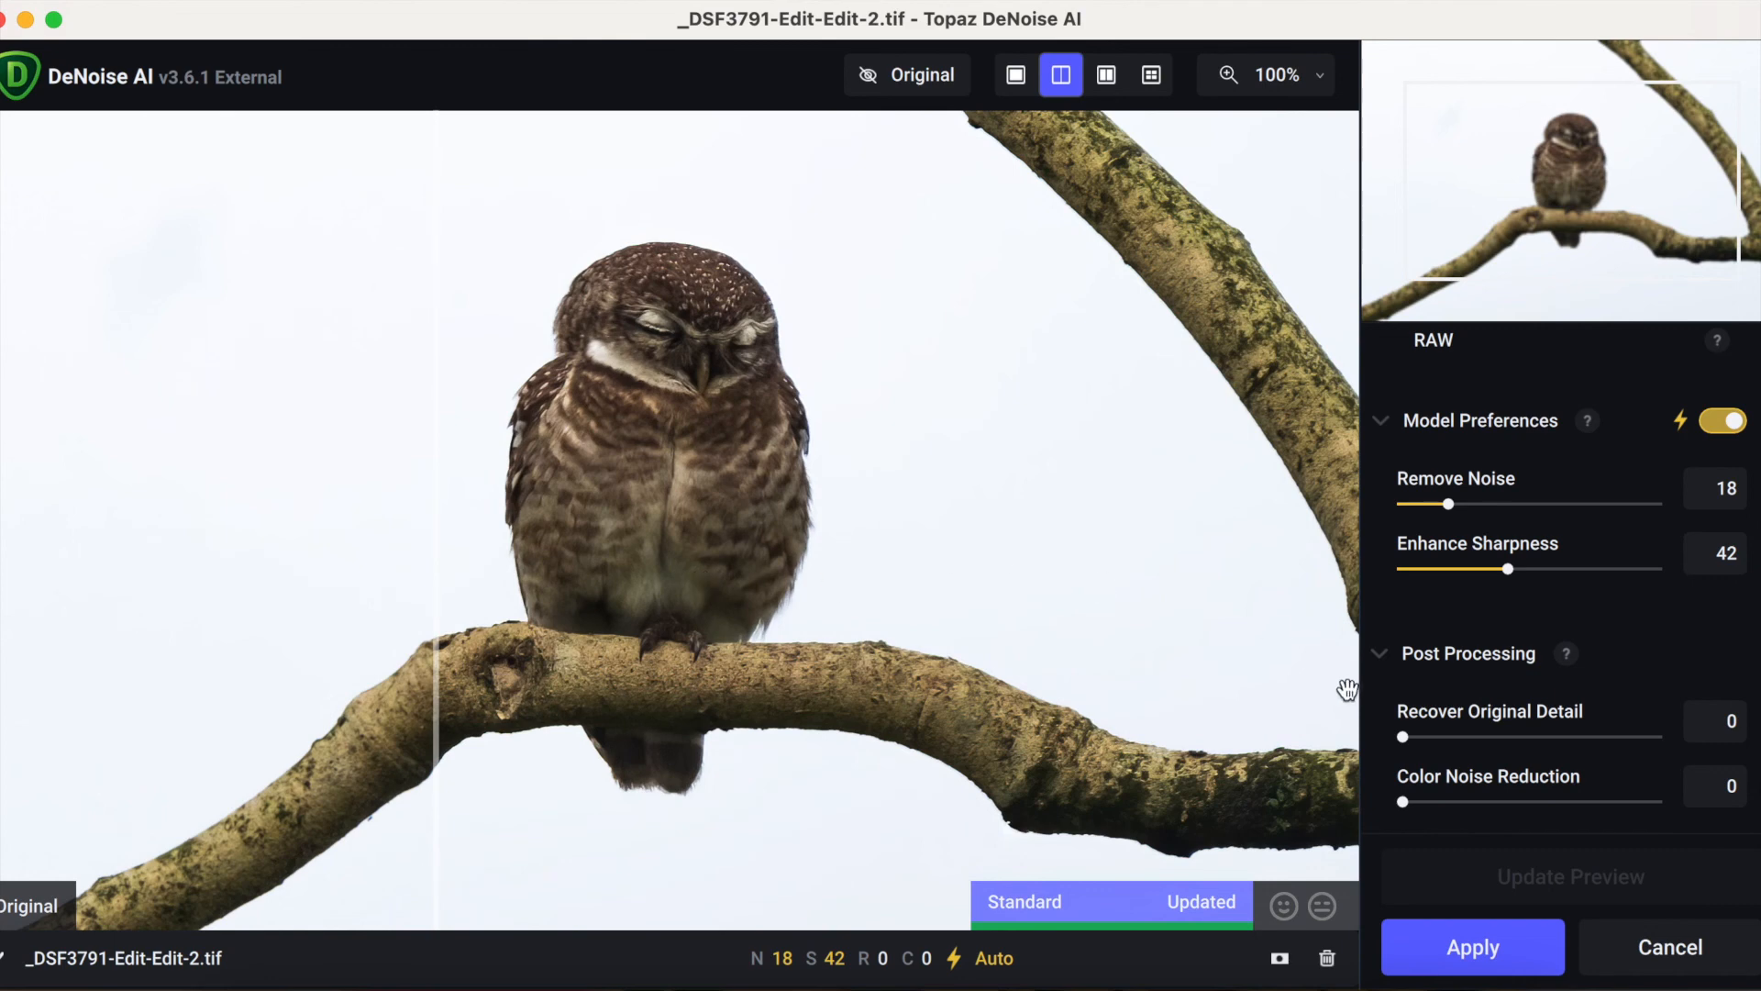
{"action": "left_click", "coordinate": [1462, 954]}
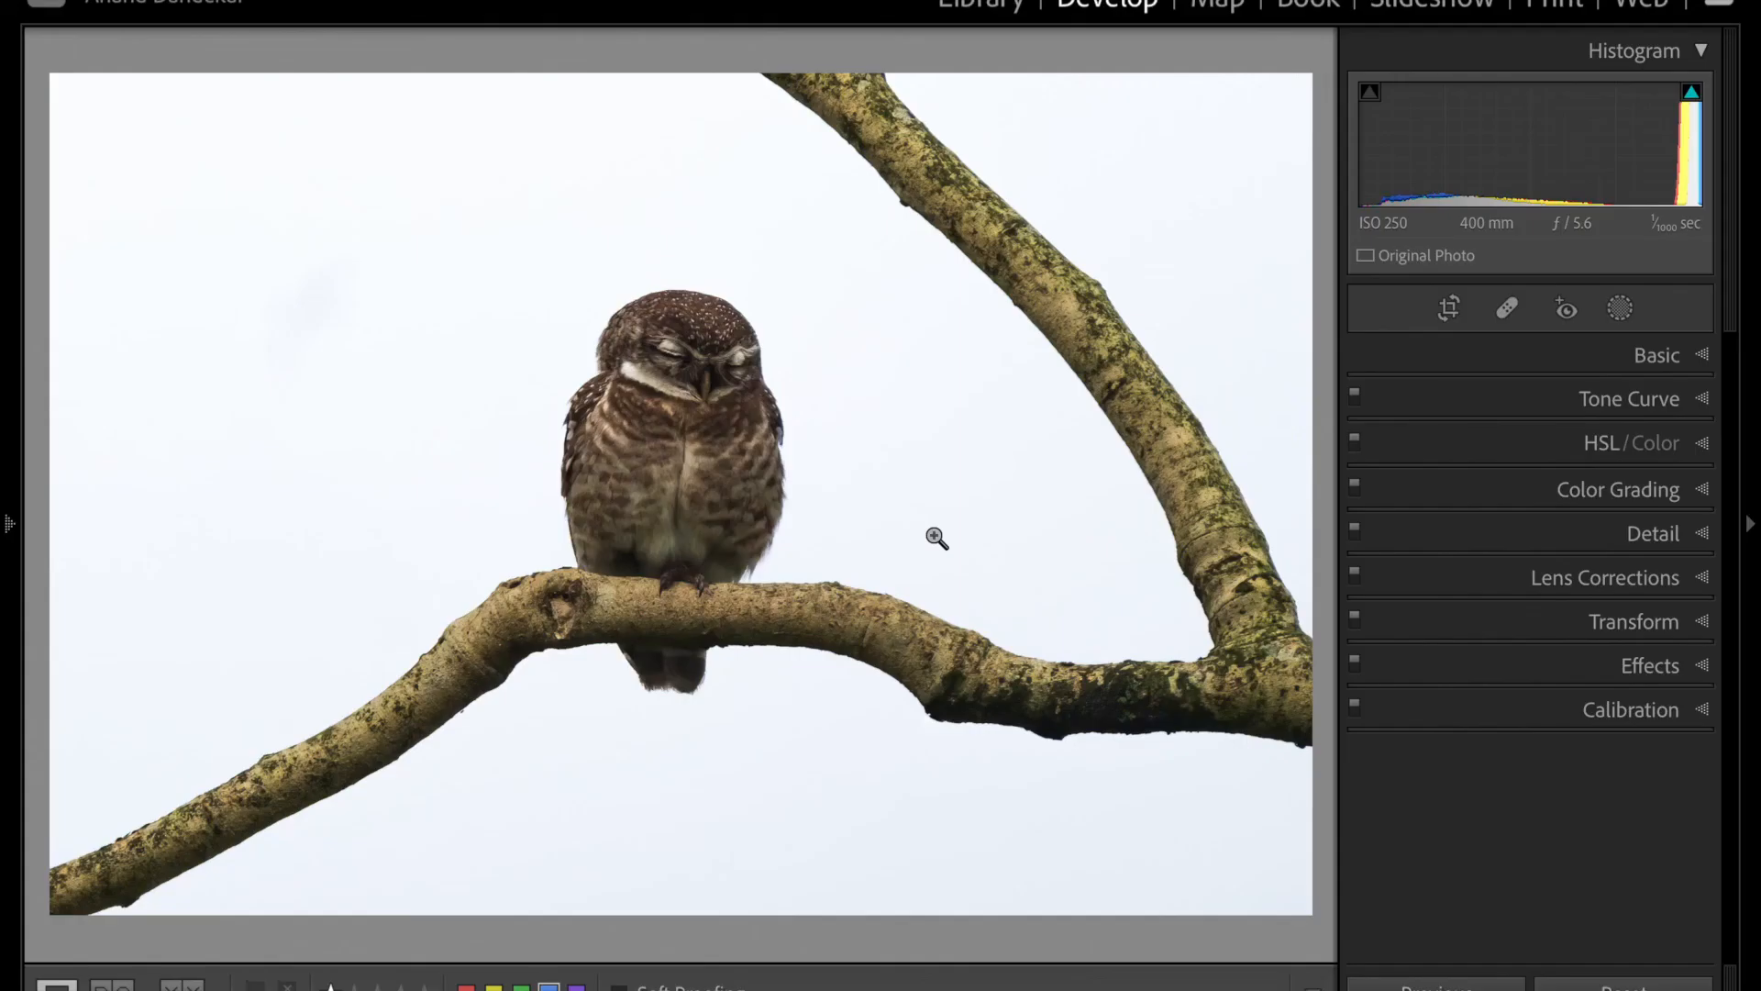
- Inspect the owl's face and feathers up close in the denoised photo, and return to the full view
{"action": "left_click", "coordinate": [703, 357]}
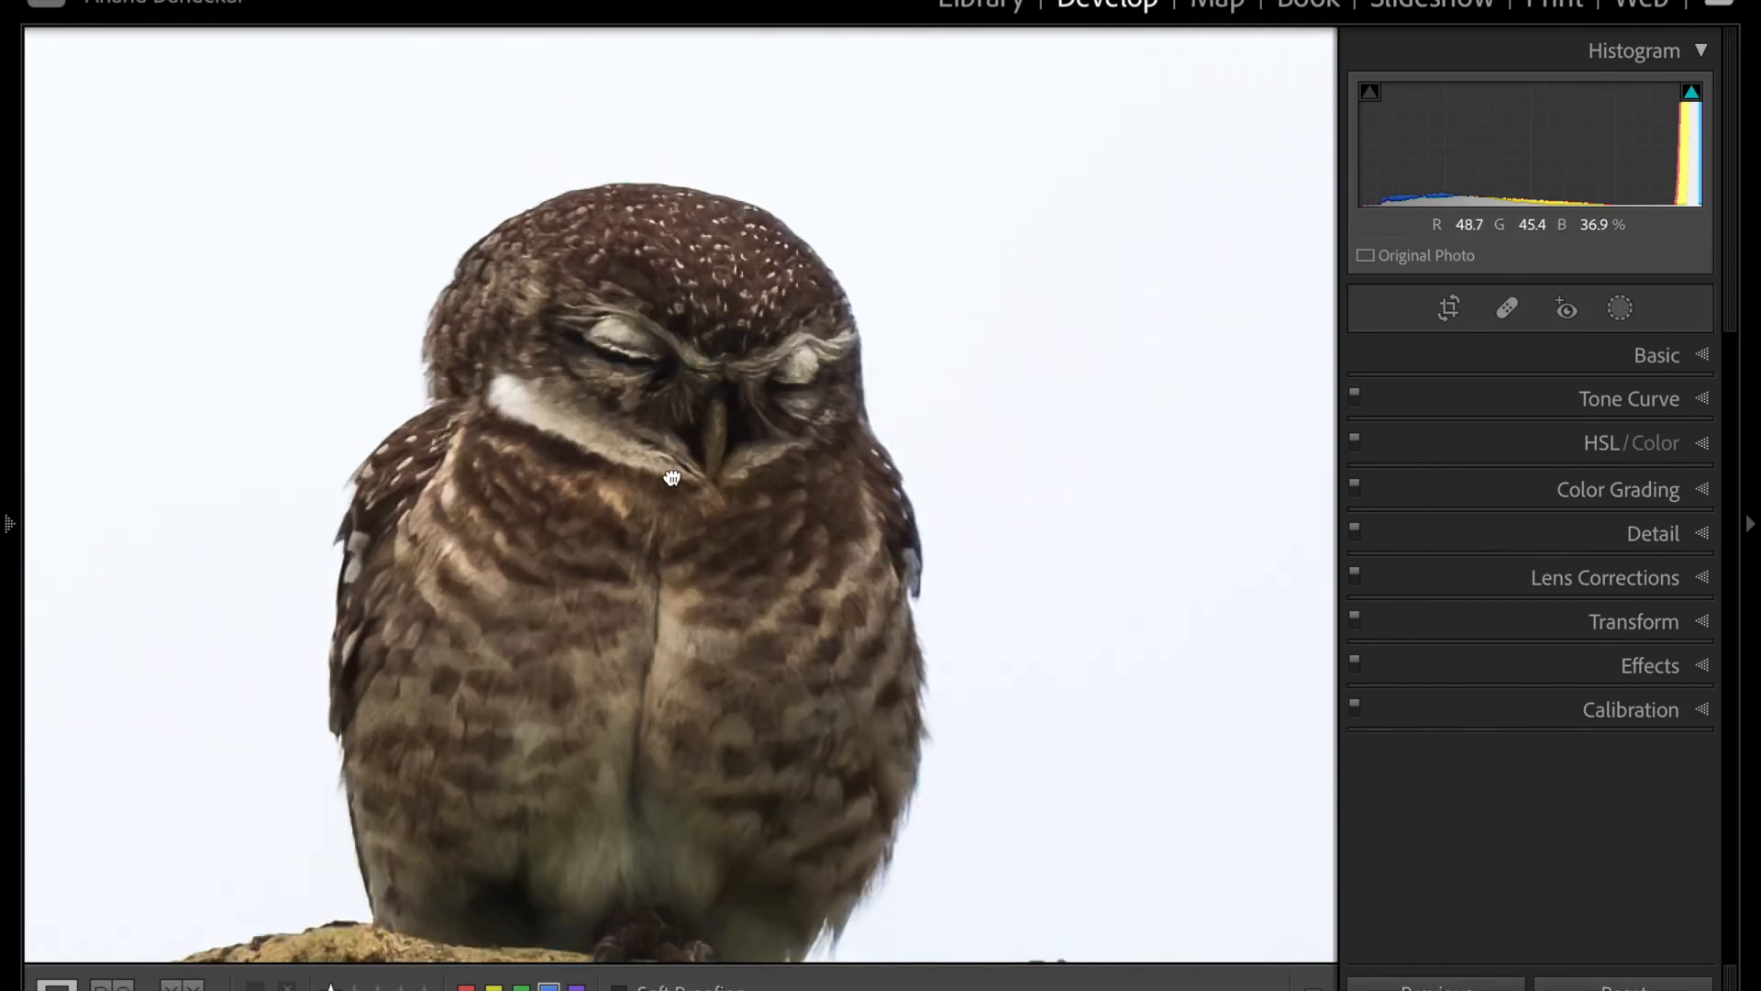
{"action": "left_click", "coordinate": [673, 478]}
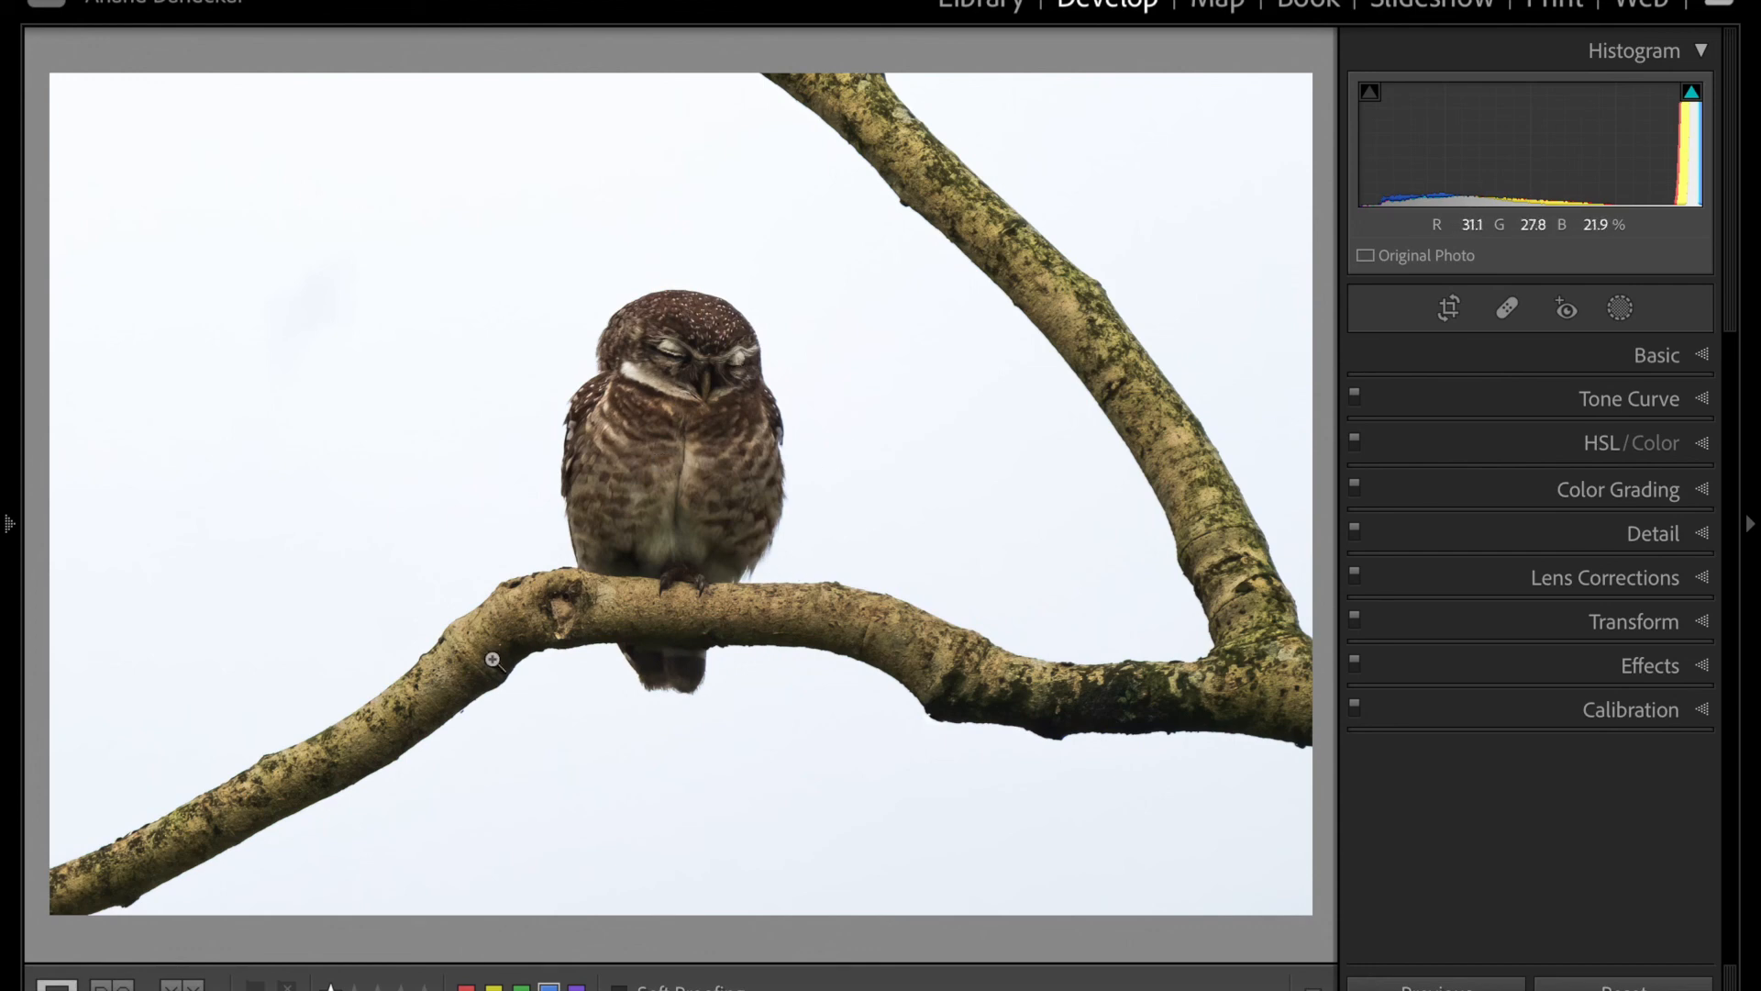
- Switch to the original _DSF3791.RAF, reset its edits to view the unedited shot, and undo the reset
{"action": "mouse_move", "coordinate": [819, 987]}
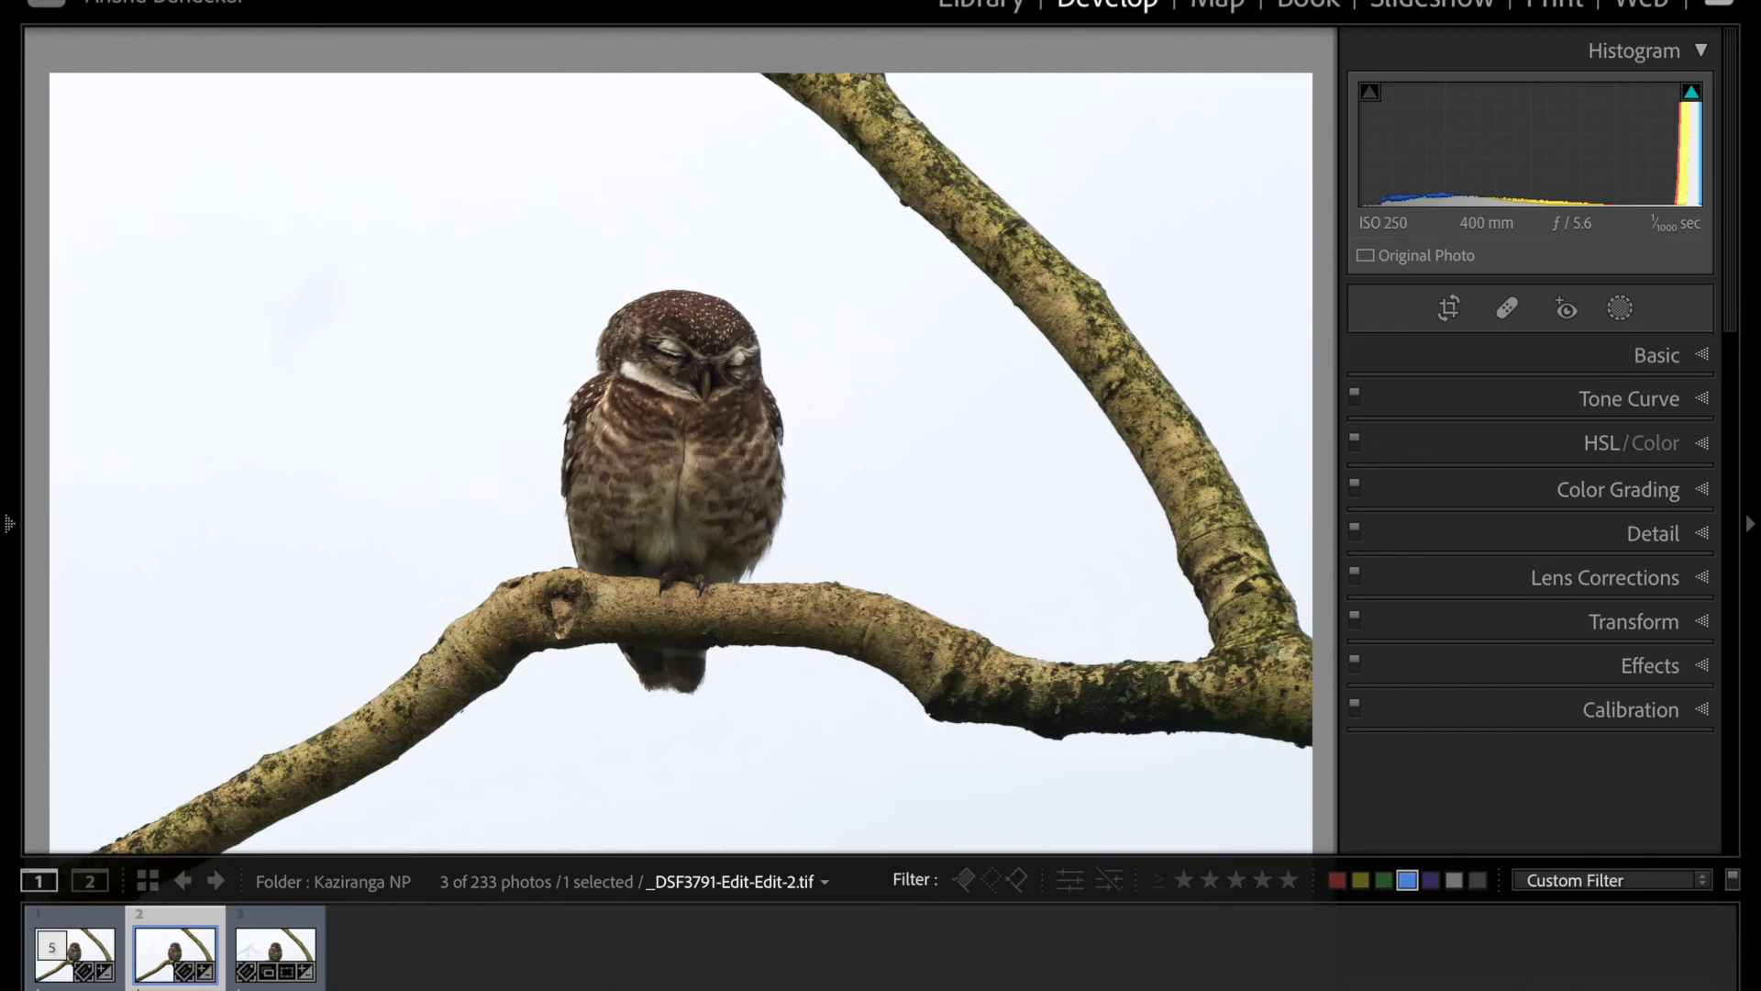
{"action": "left_click", "coordinate": [263, 914]}
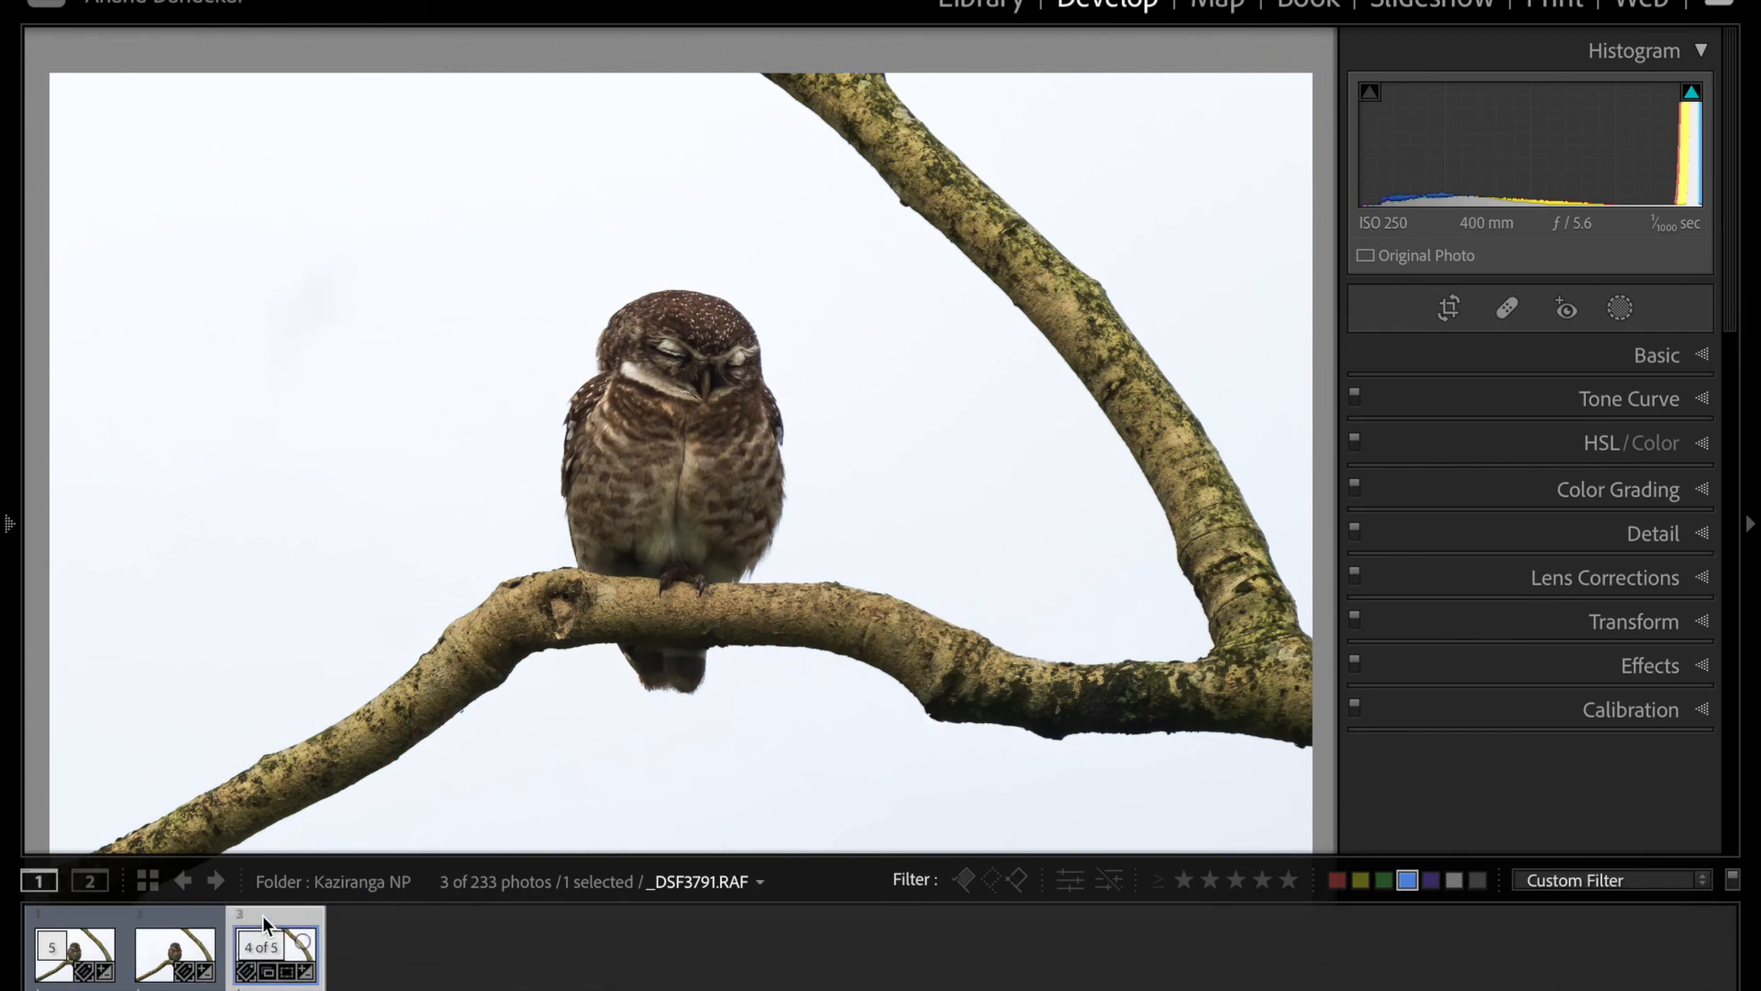
{"action": "mouse_move", "coordinate": [6, 535]}
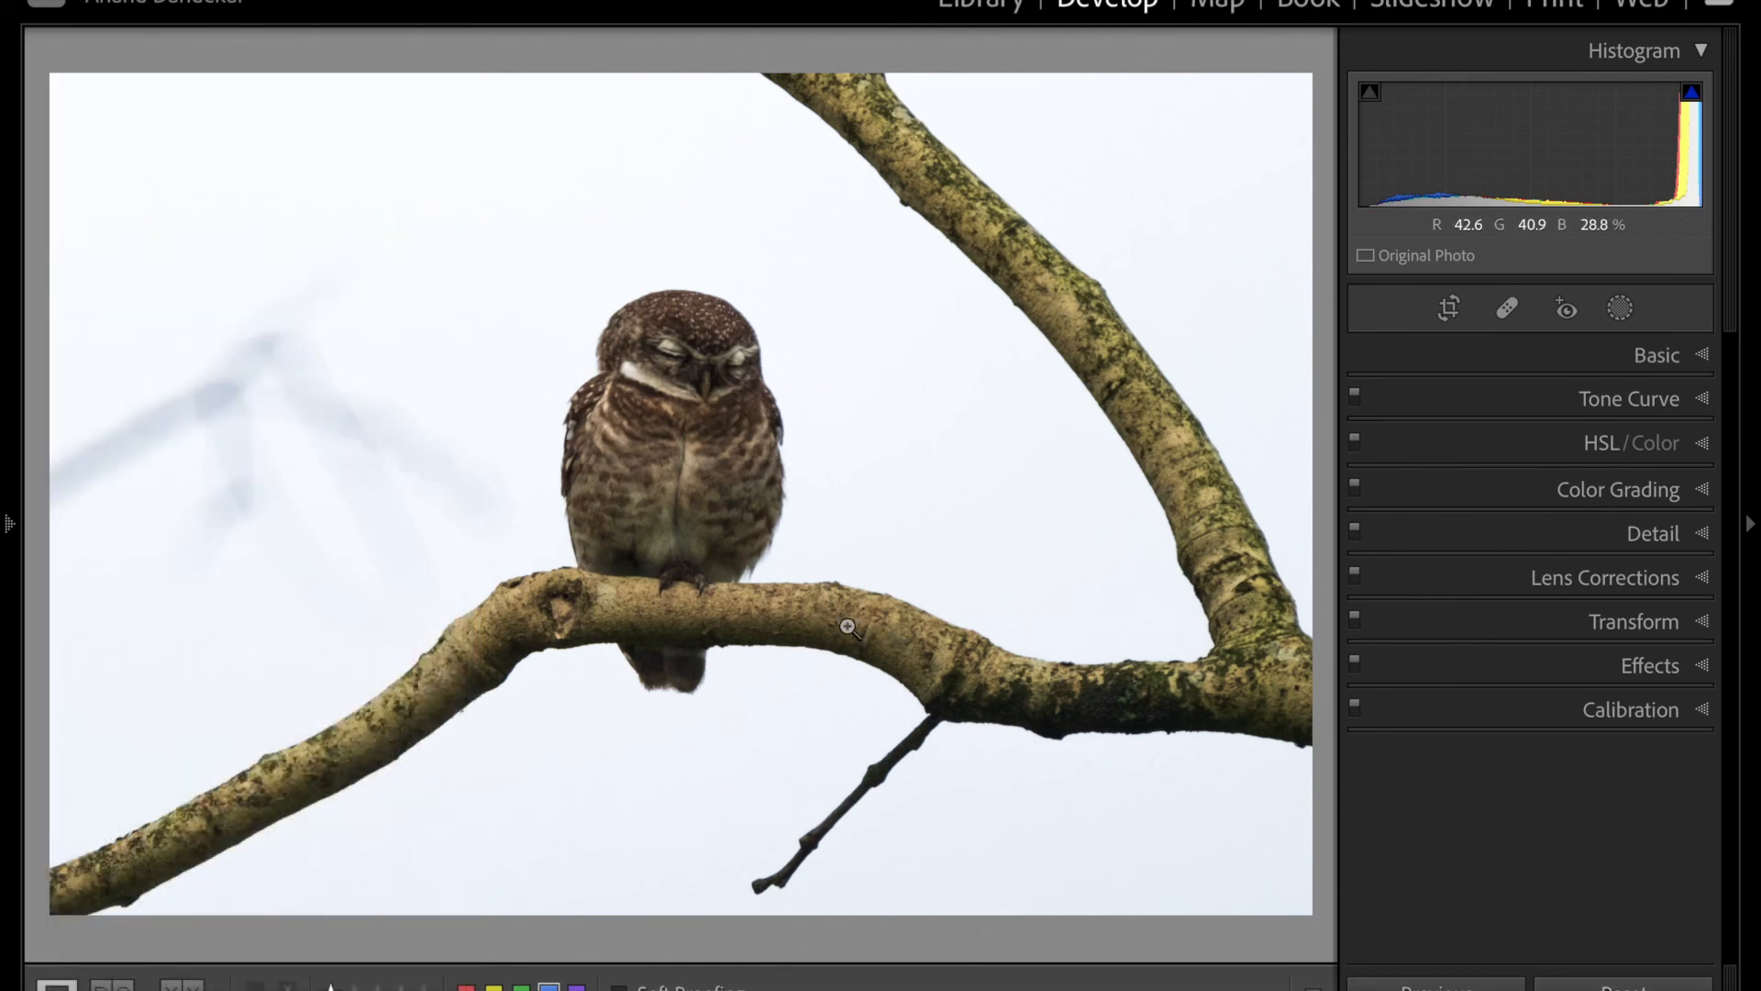
{"action": "left_click", "coordinate": [1624, 987]}
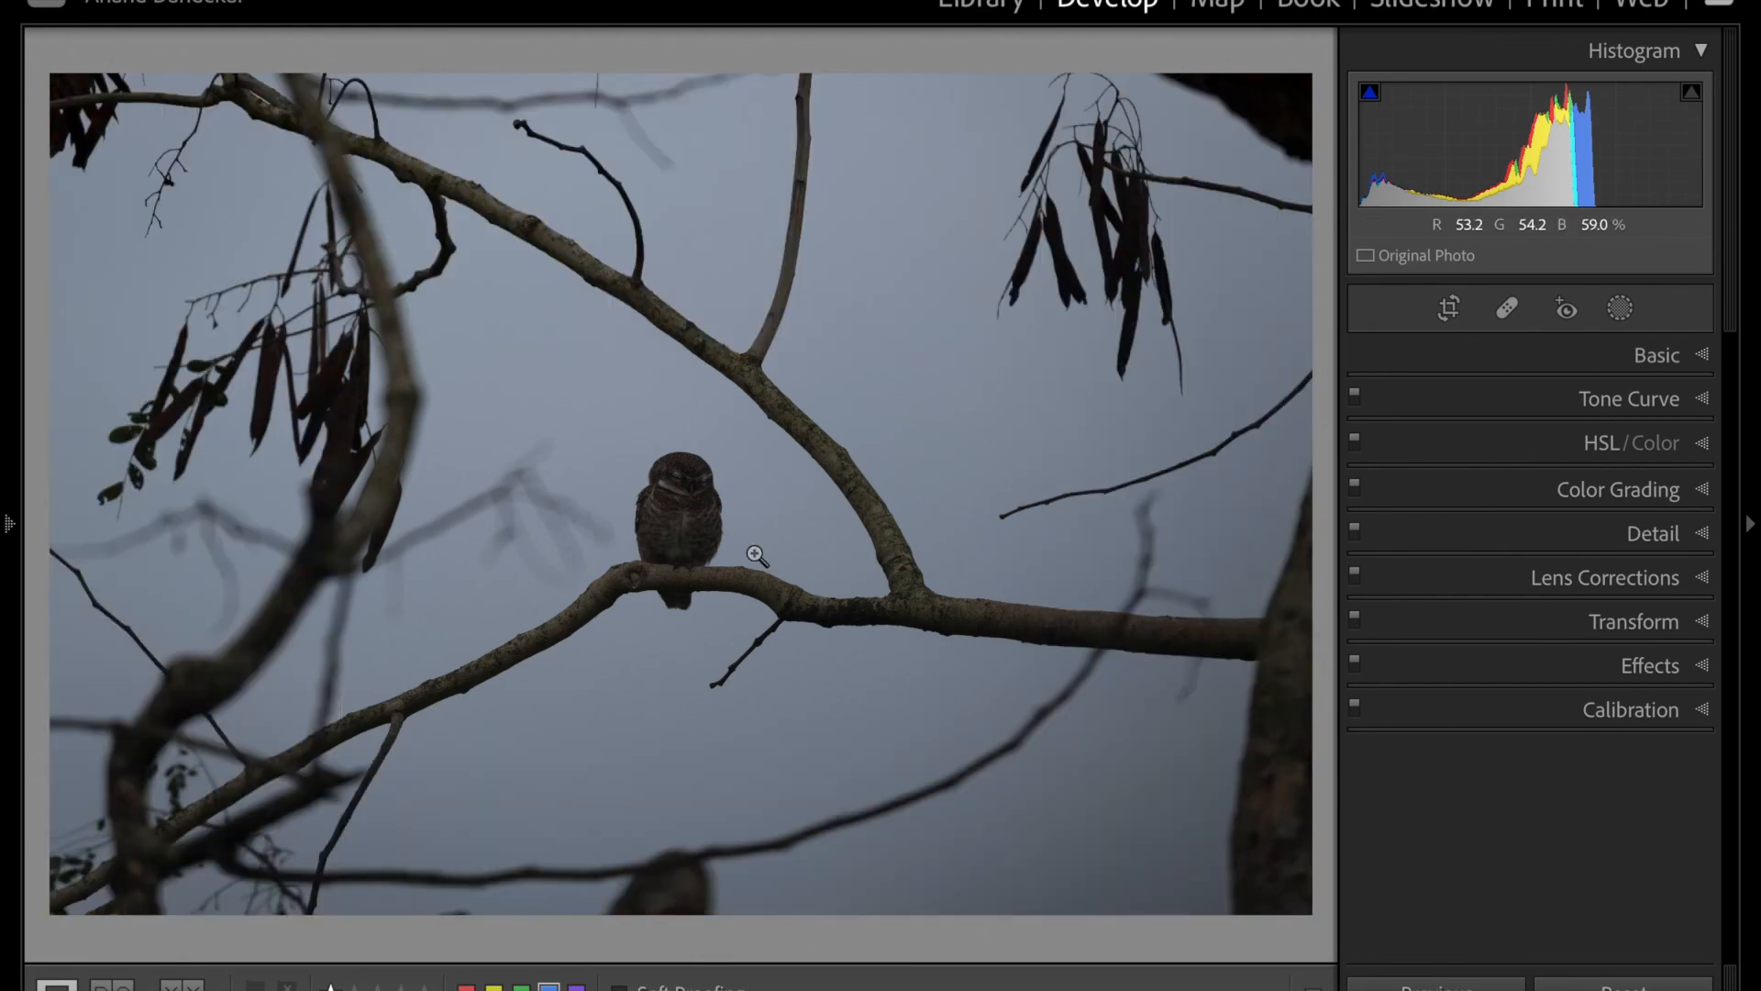
{"action": "key", "text": "ctrl+z"}
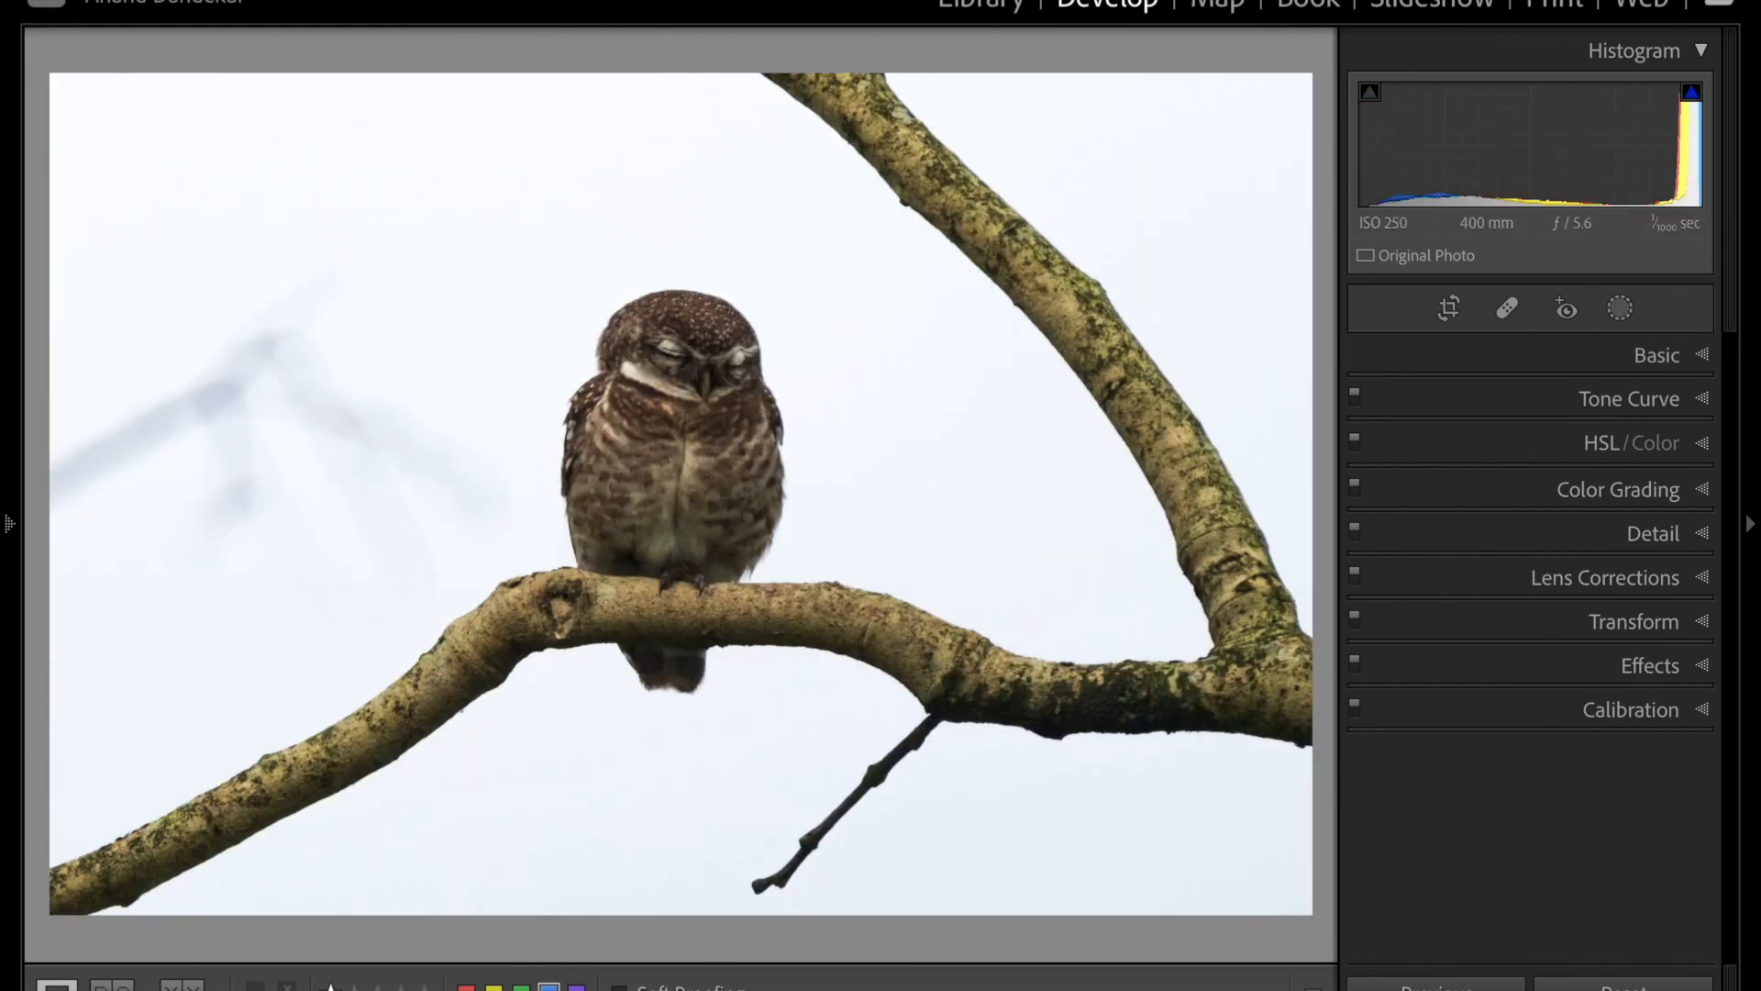
- Compare the retouched _DSF3791-Edit.tif with the denoised _DSF3791-Edit-Edit-2.tif, leaving the denoised version selected
{"action": "mouse_move", "coordinate": [385, 989]}
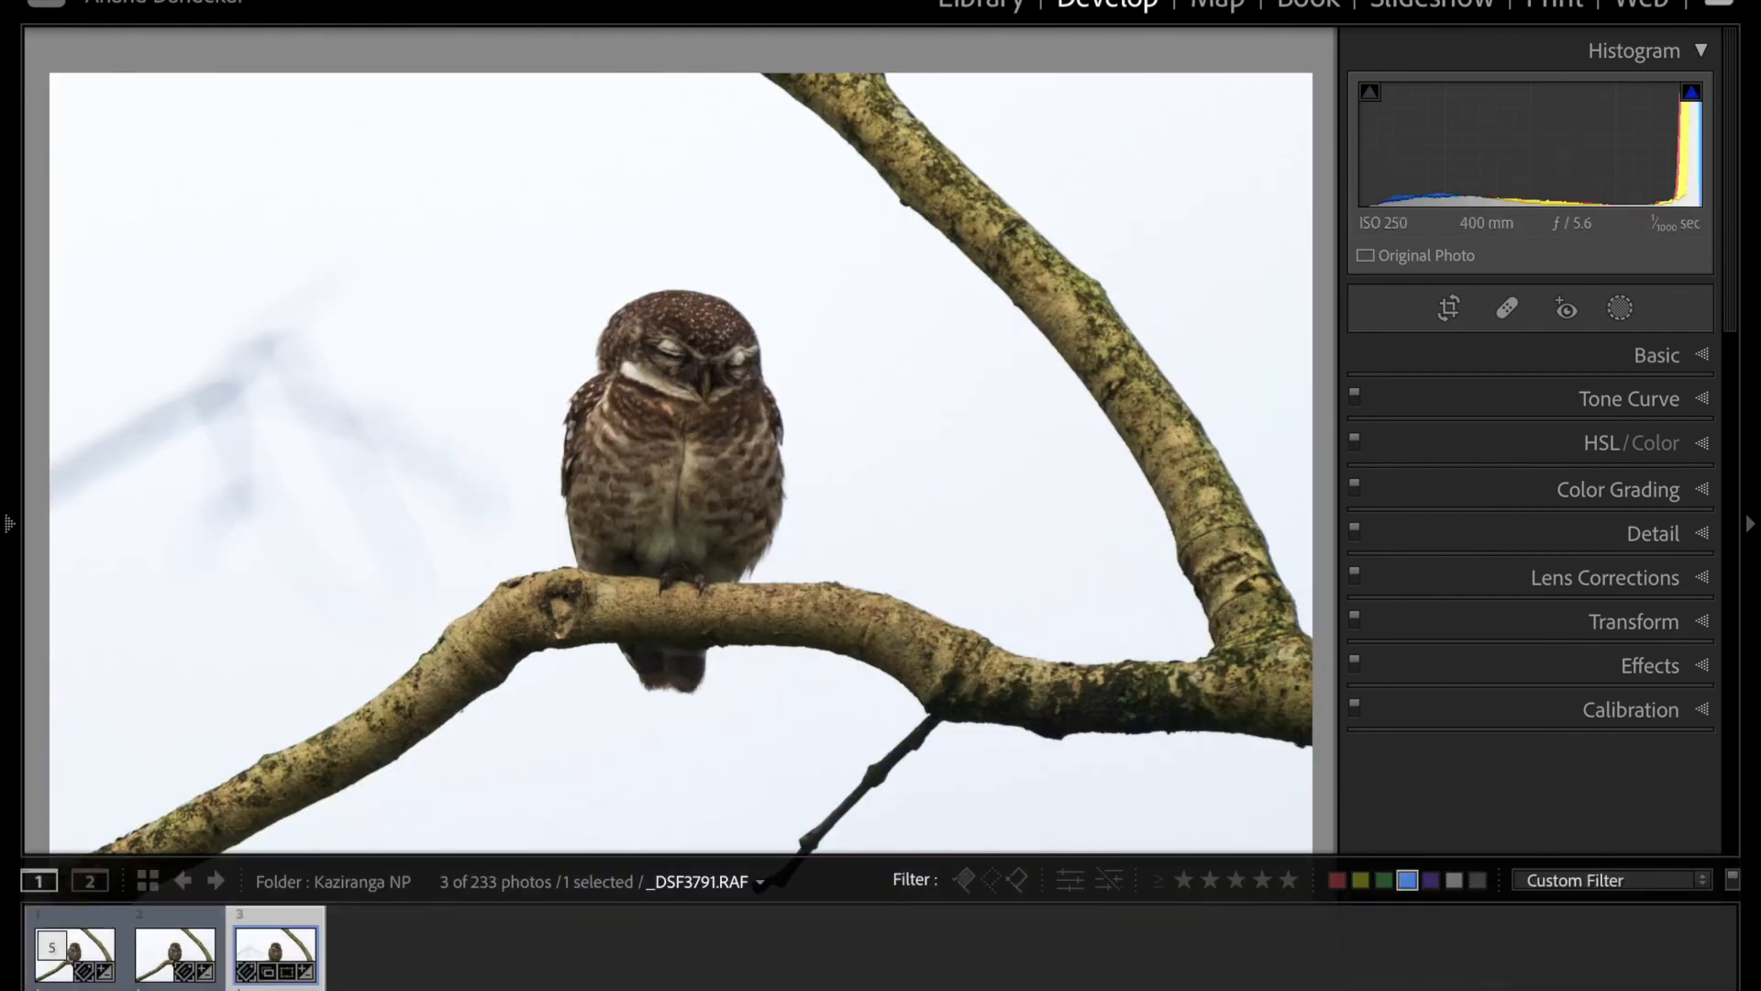
{"action": "left_click", "coordinate": [88, 918]}
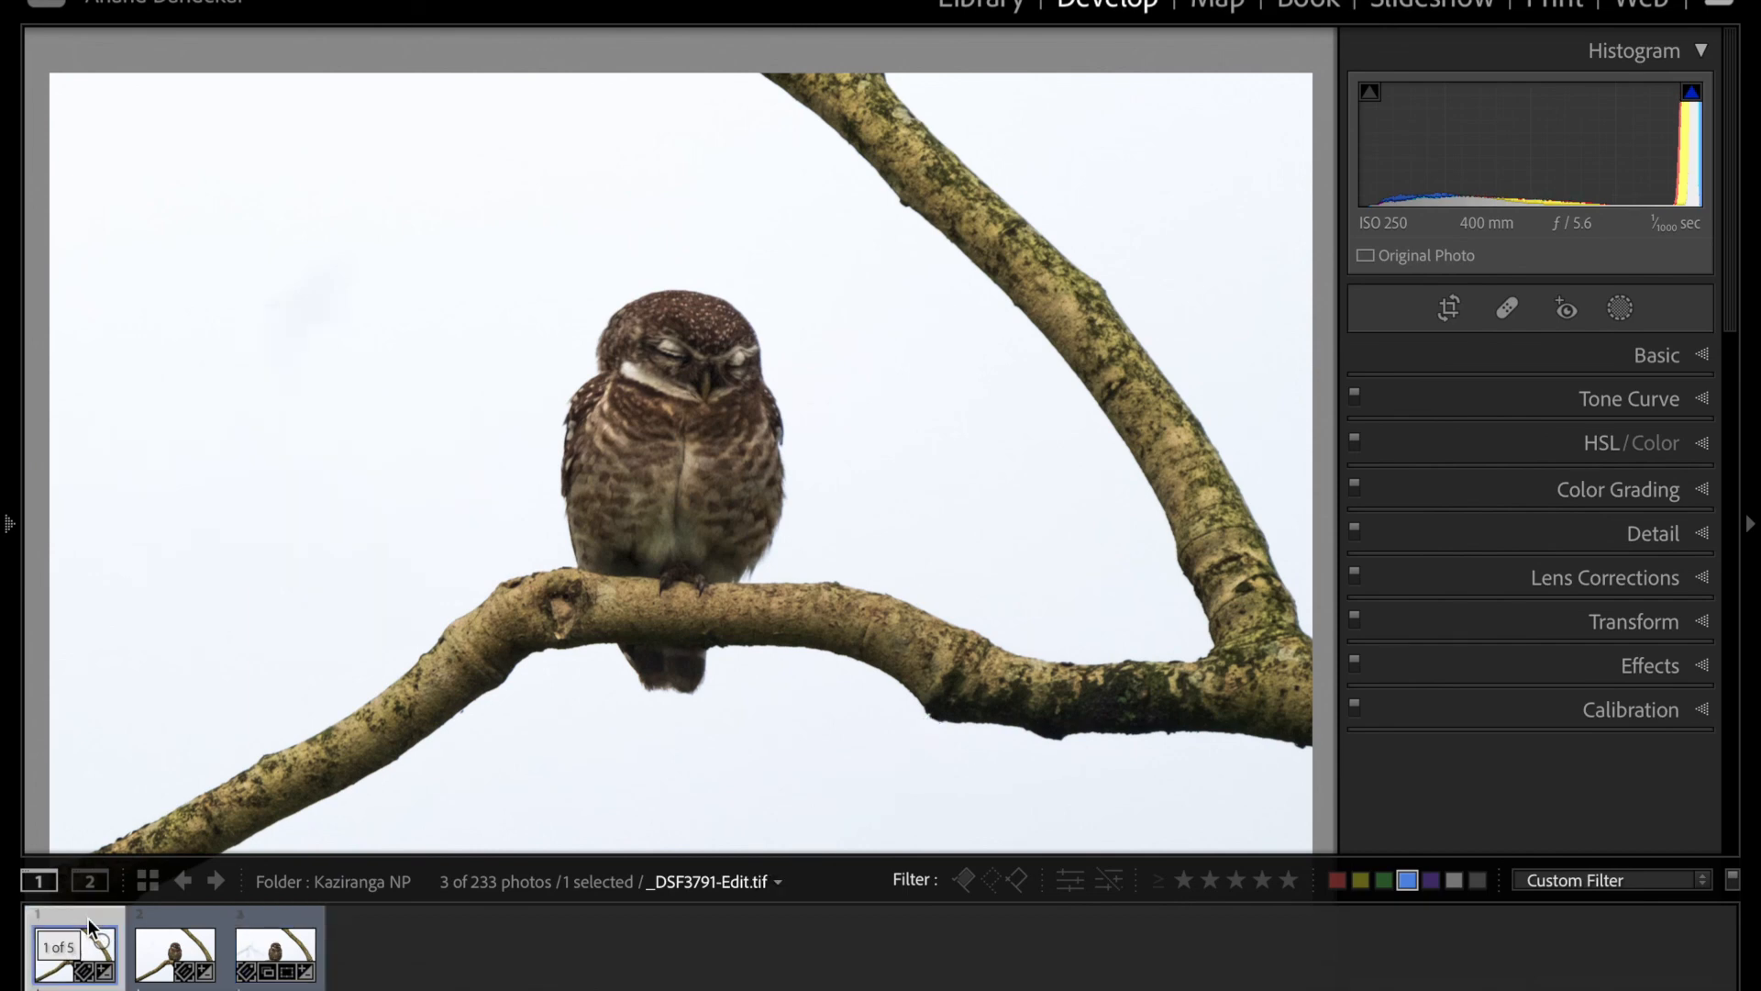
{"action": "left_click", "coordinate": [166, 916]}
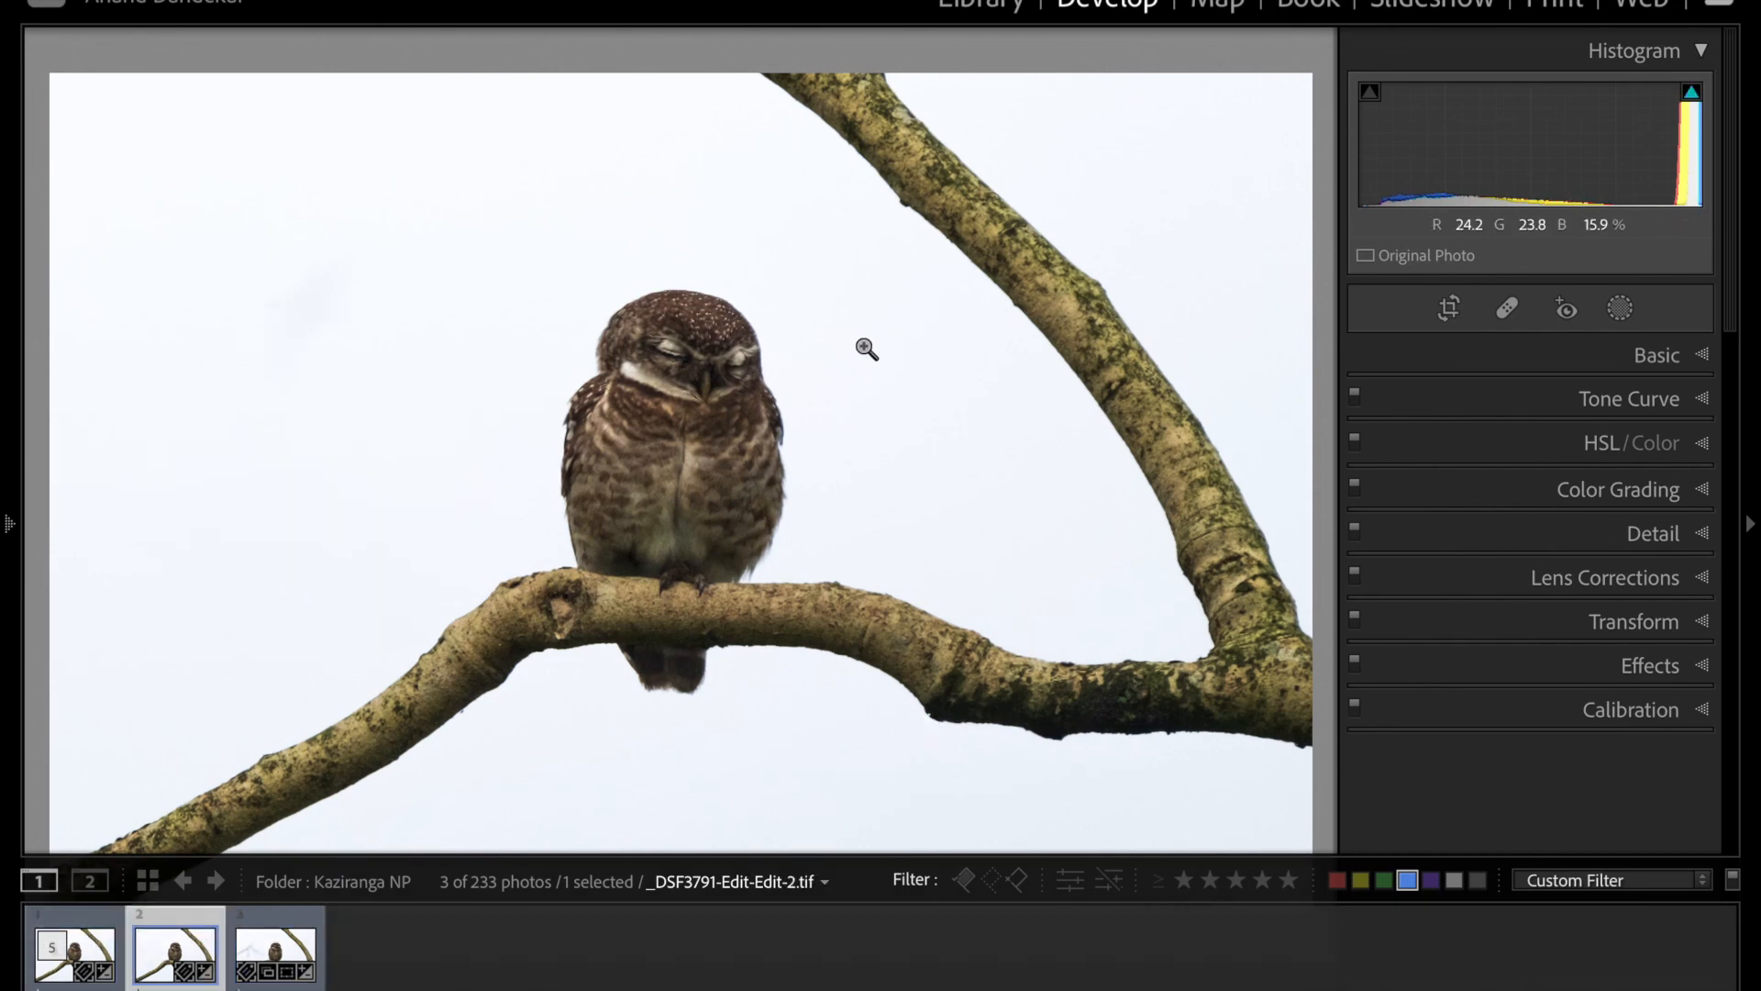